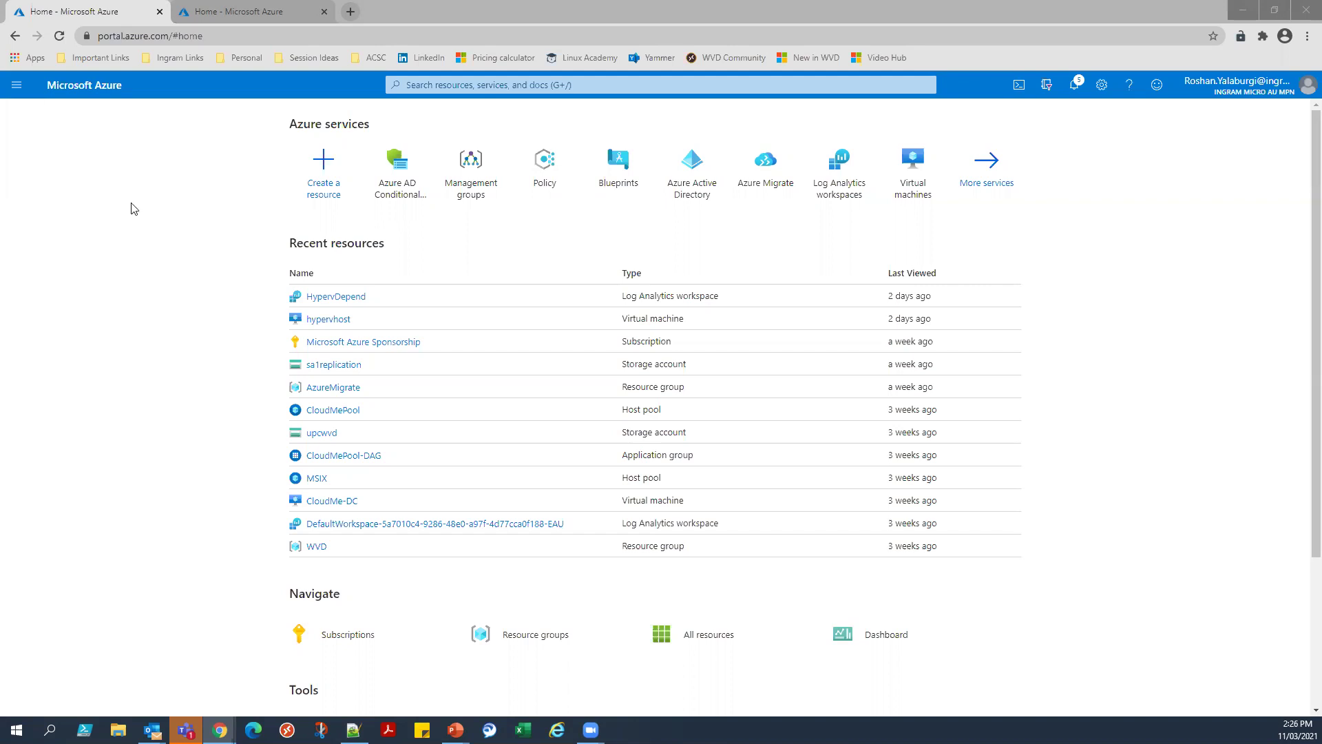
Open the tenant's Azure Active Directory overview and note its Azure AD Premium P2 licence.
{"action": "left_click", "coordinate": [501, 84]}
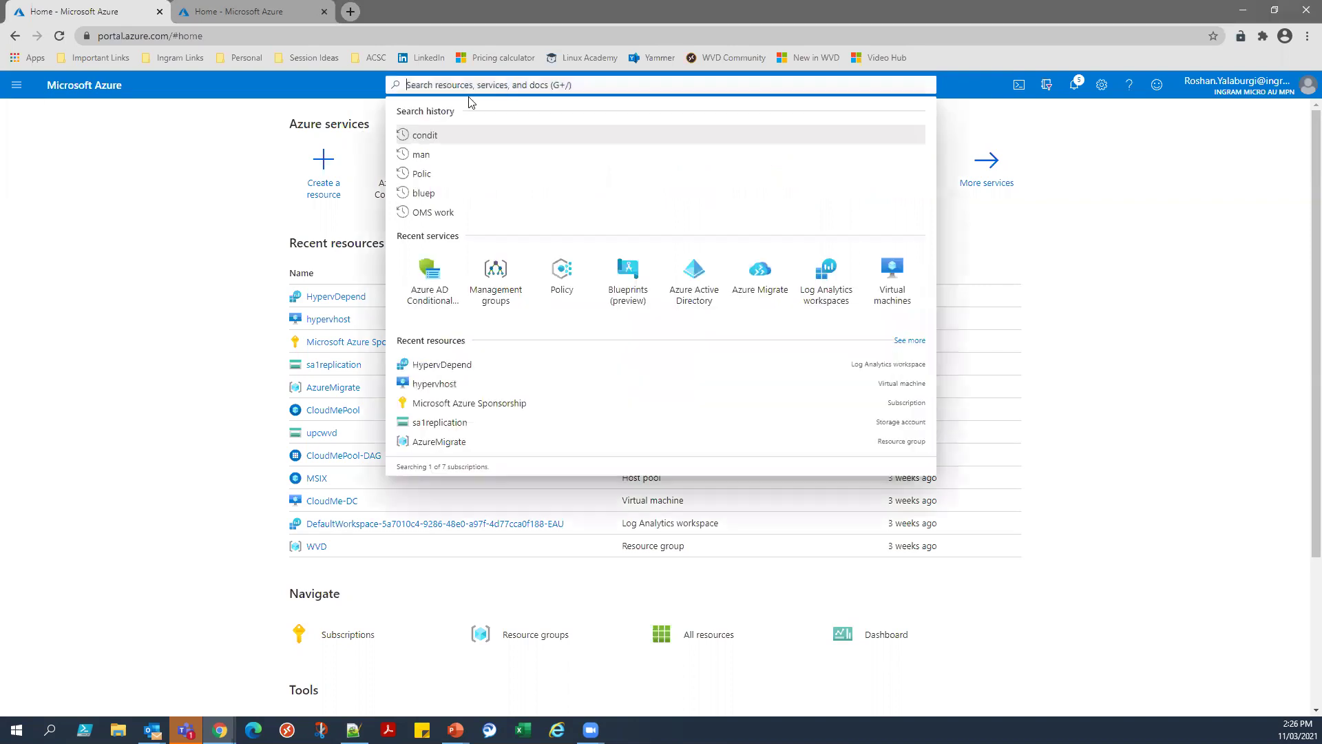
{"action": "left_click", "coordinate": [174, 150]}
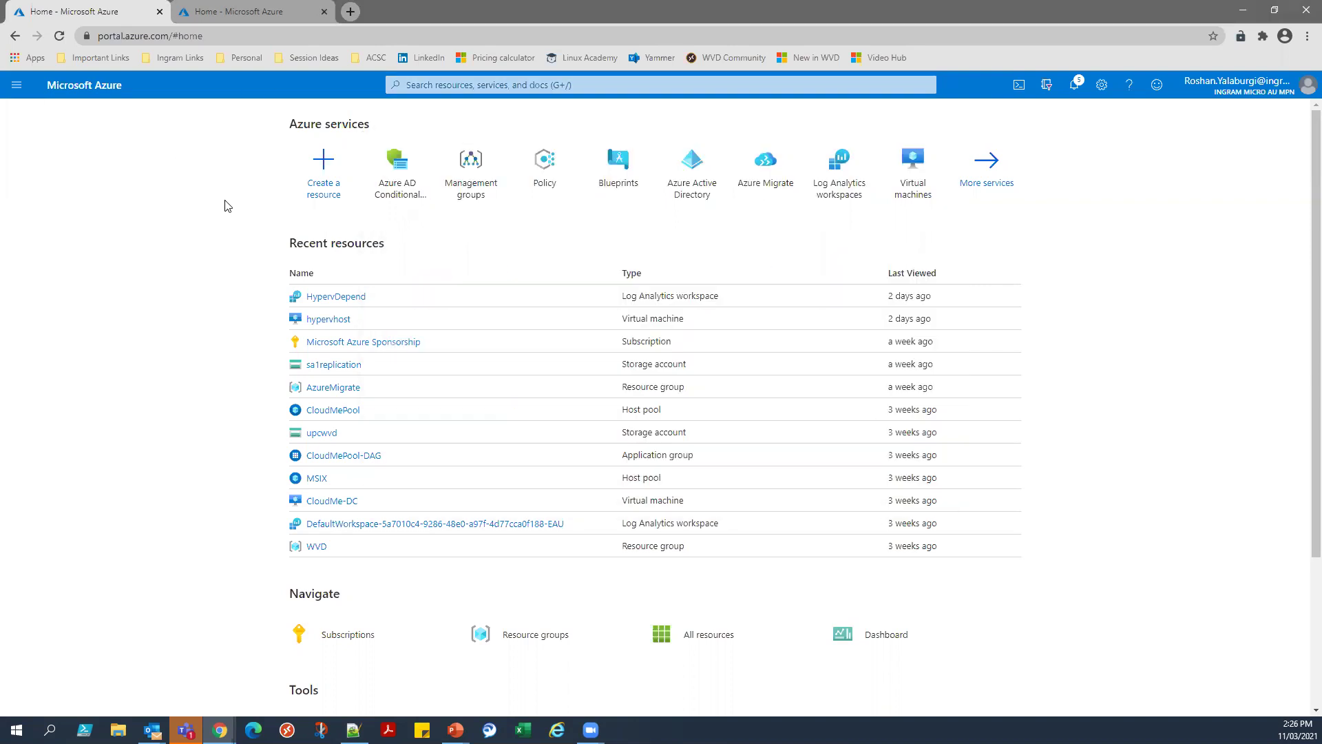
{"action": "left_click", "coordinate": [702, 186]}
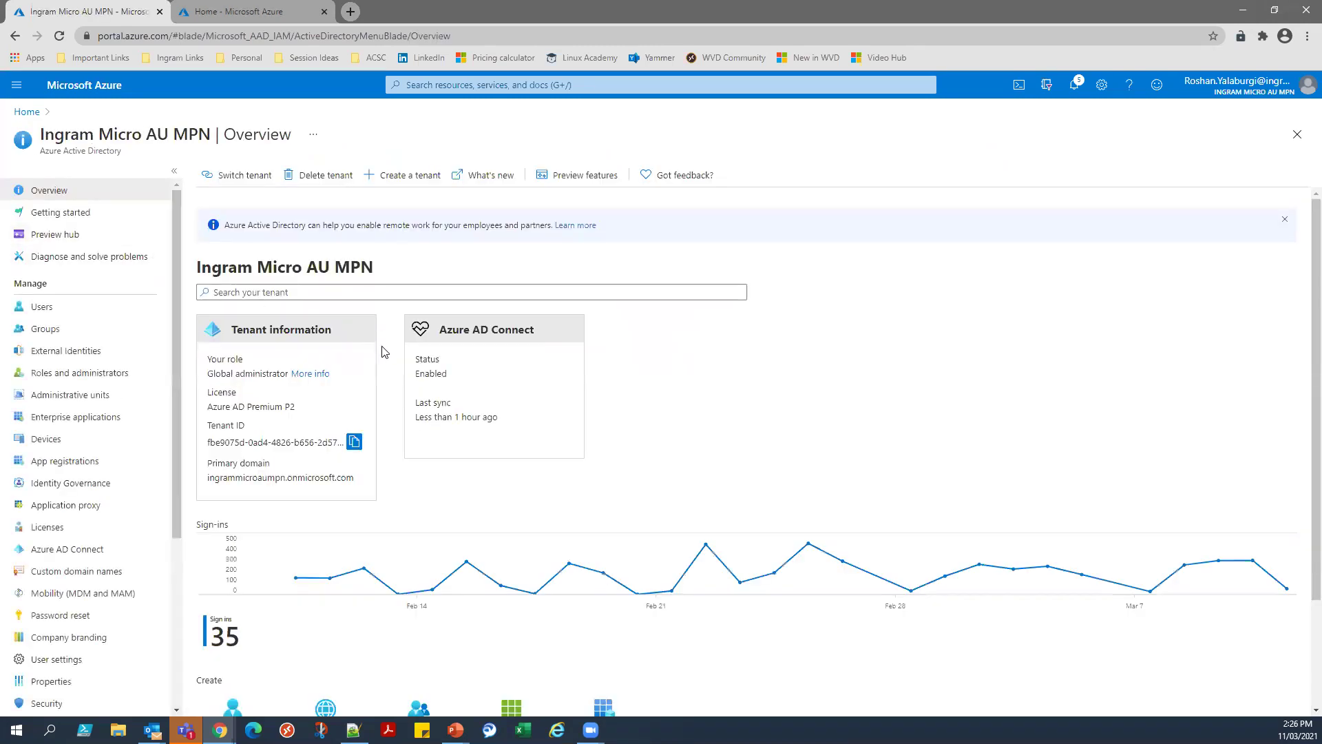
{"action": "left_click_drag", "start_coordinate": [205, 354], "coordinate": [291, 408]}
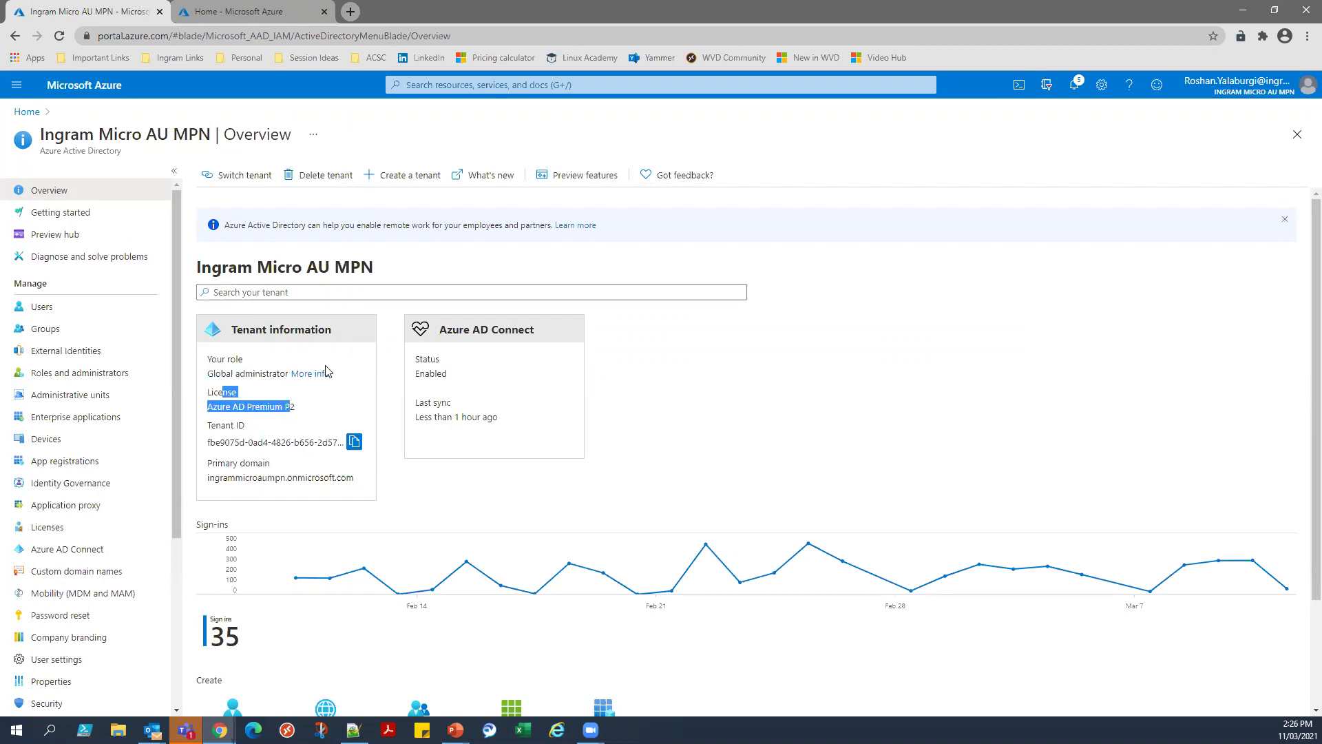
{"action": "scroll", "coordinate": [335, 352], "scroll_direction": "down", "scroll_amount": 2}
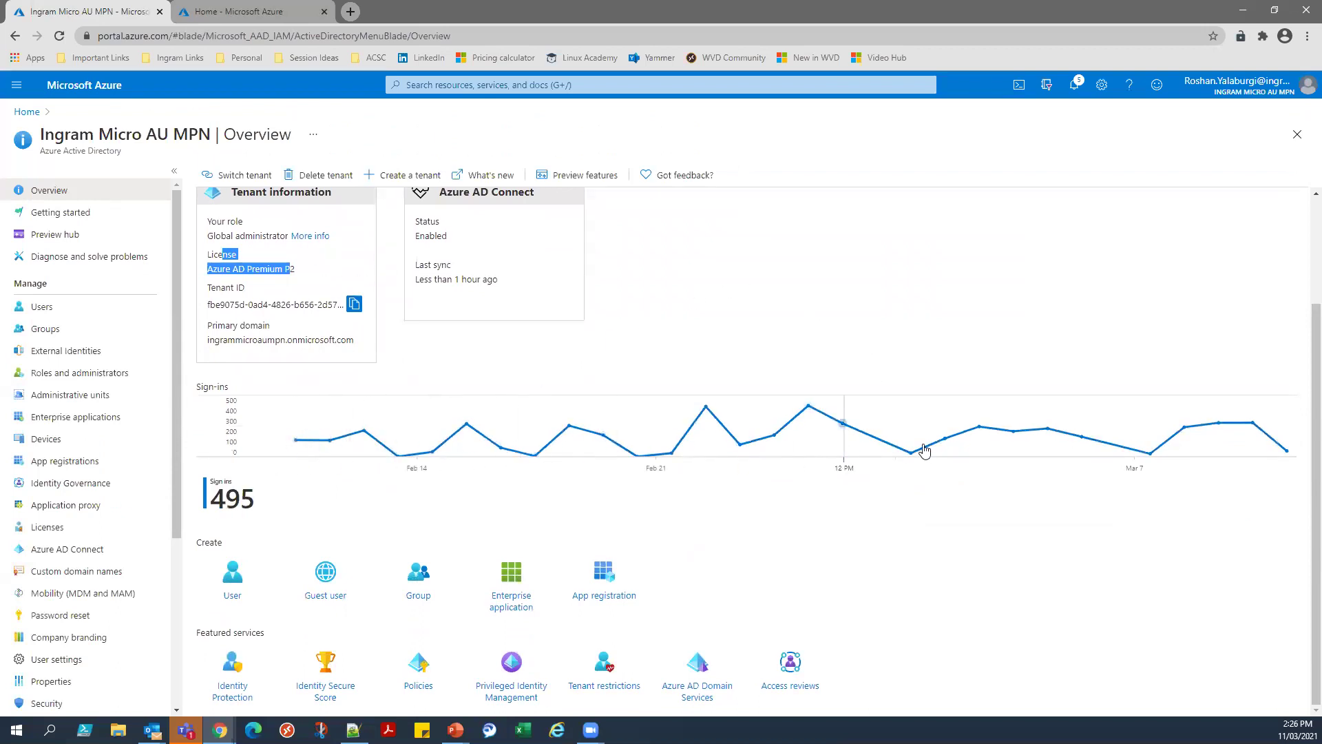
{"action": "scroll", "coordinate": [727, 327], "scroll_direction": "up", "scroll_amount": 2}
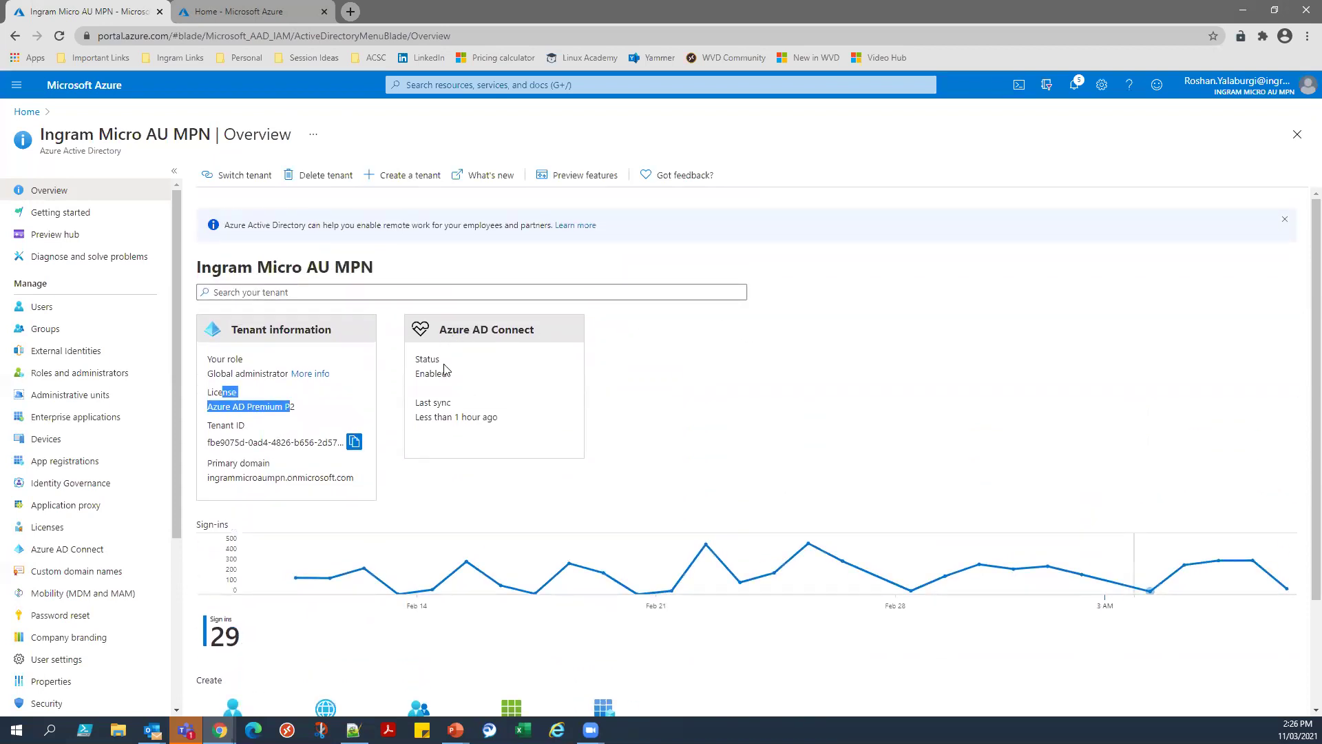
Check that Azure AD Connect is Enabled and its last sync time, then open All users.
{"action": "left_click_drag", "start_coordinate": [420, 373], "coordinate": [443, 374]}
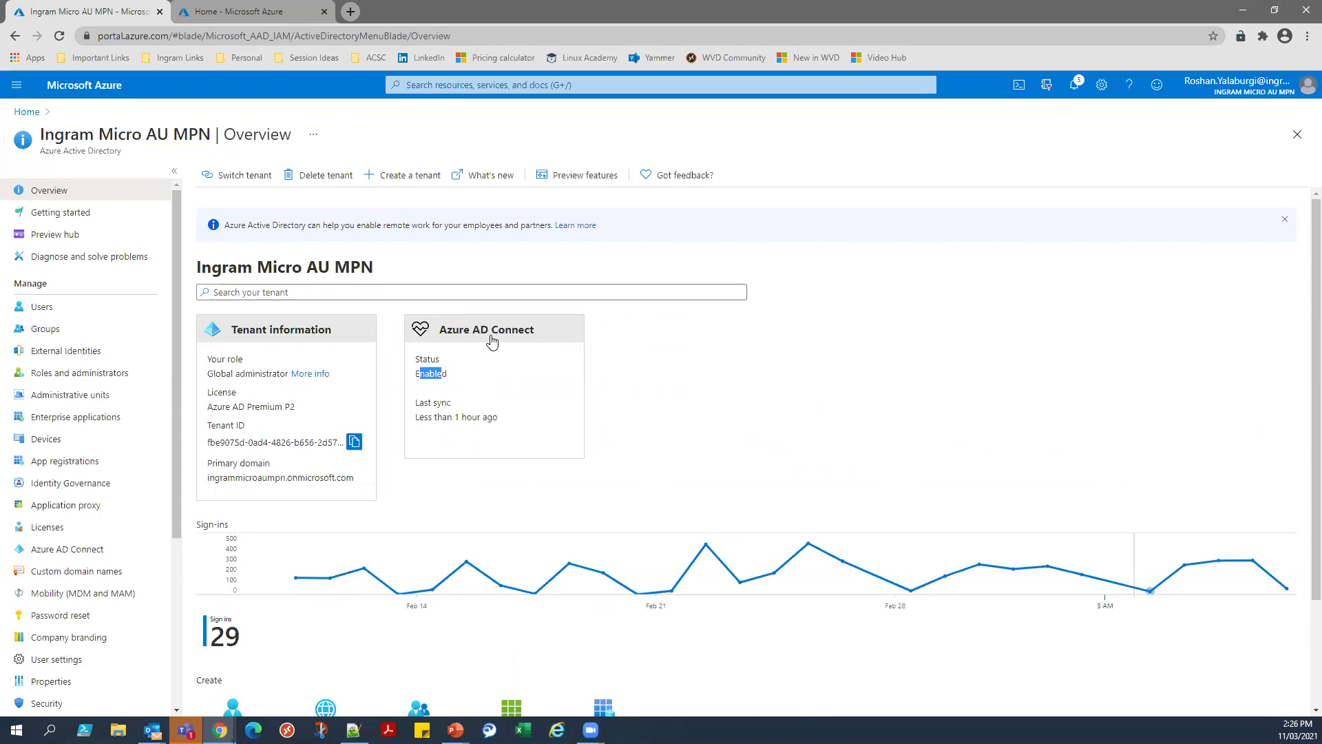
{"action": "left_click", "coordinate": [630, 383]}
{"action": "left_click_drag", "start_coordinate": [419, 418], "coordinate": [478, 418]}
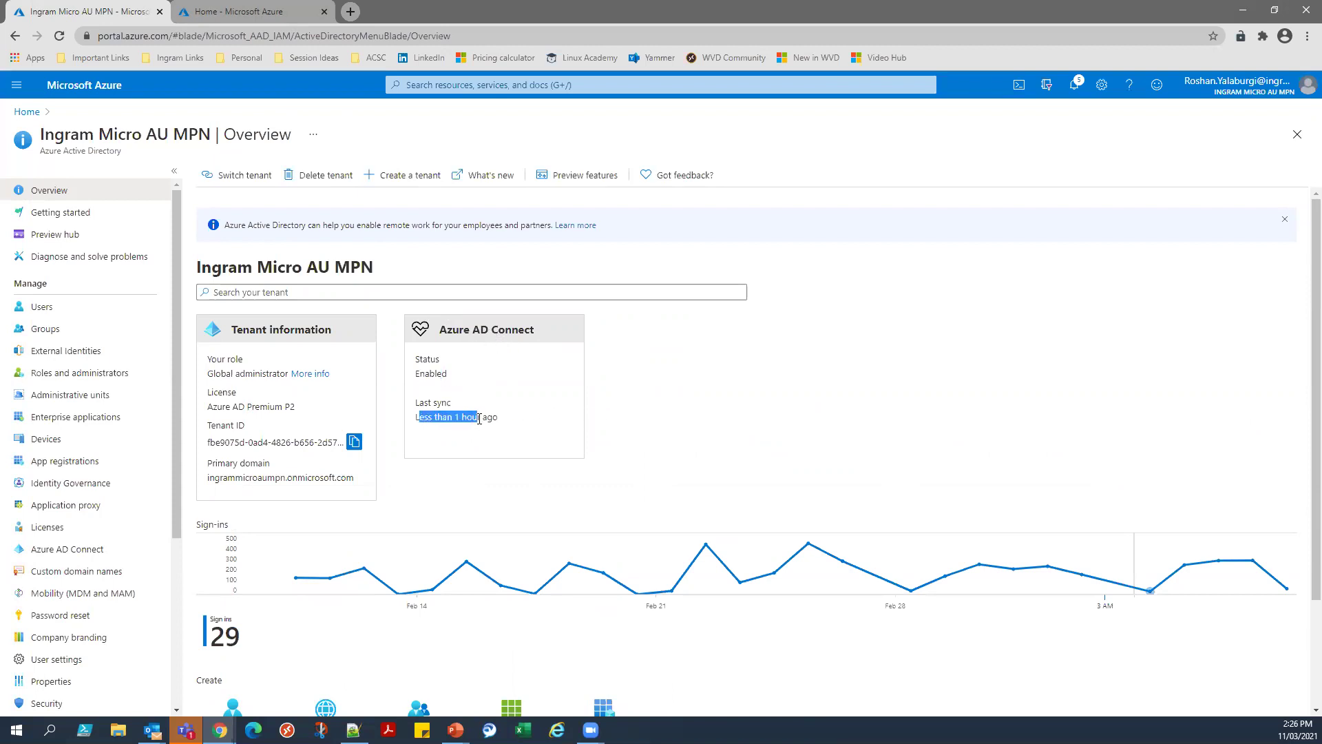
{"action": "left_click", "coordinate": [678, 399]}
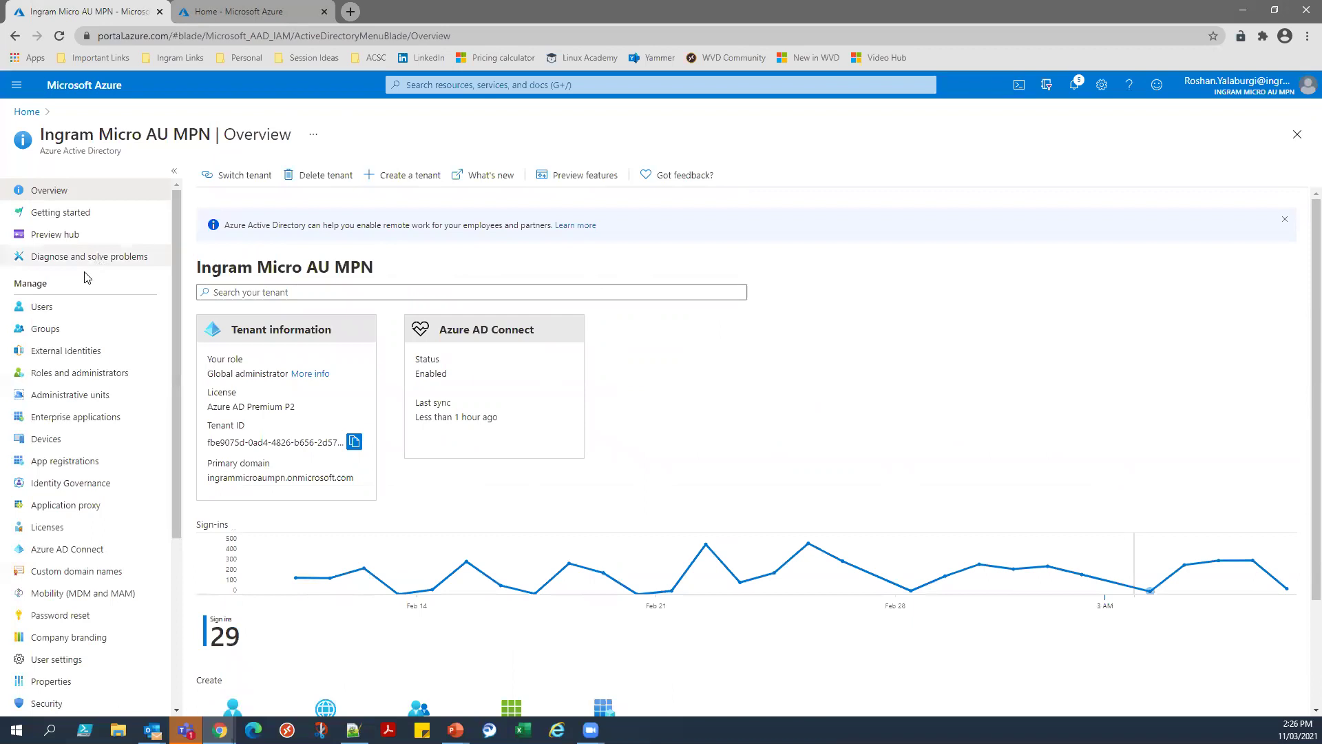
{"action": "left_click", "coordinate": [76, 311]}
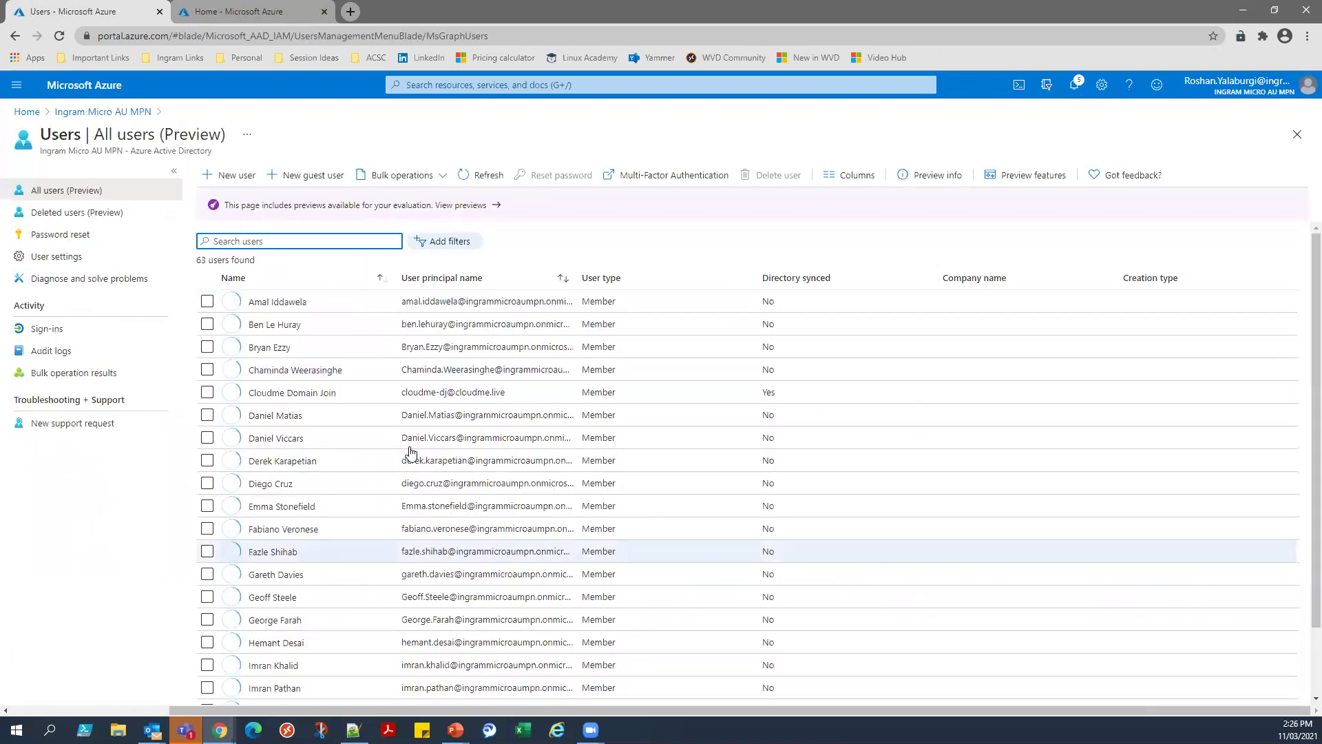
Start a new user from the All users list.
{"action": "scroll", "coordinate": [475, 334], "scroll_direction": "down", "scroll_amount": 1}
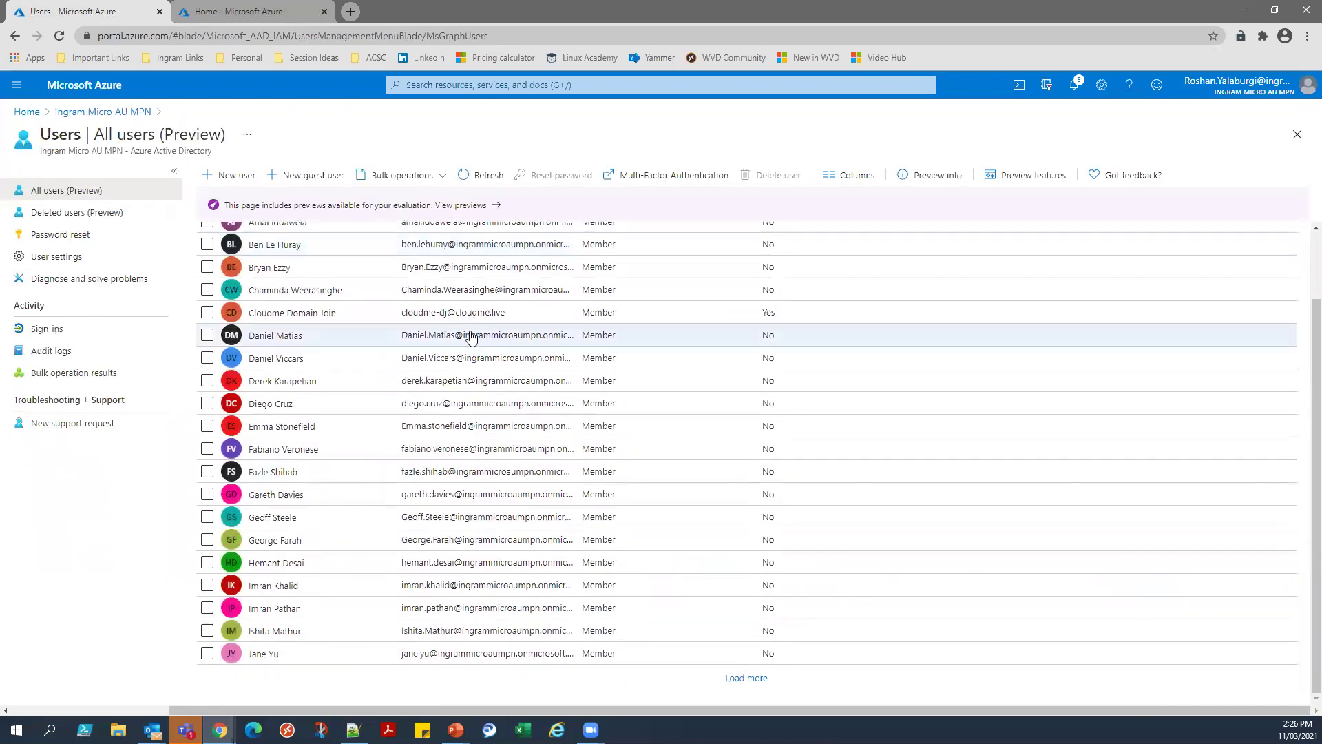
{"action": "left_click", "coordinate": [230, 180]}
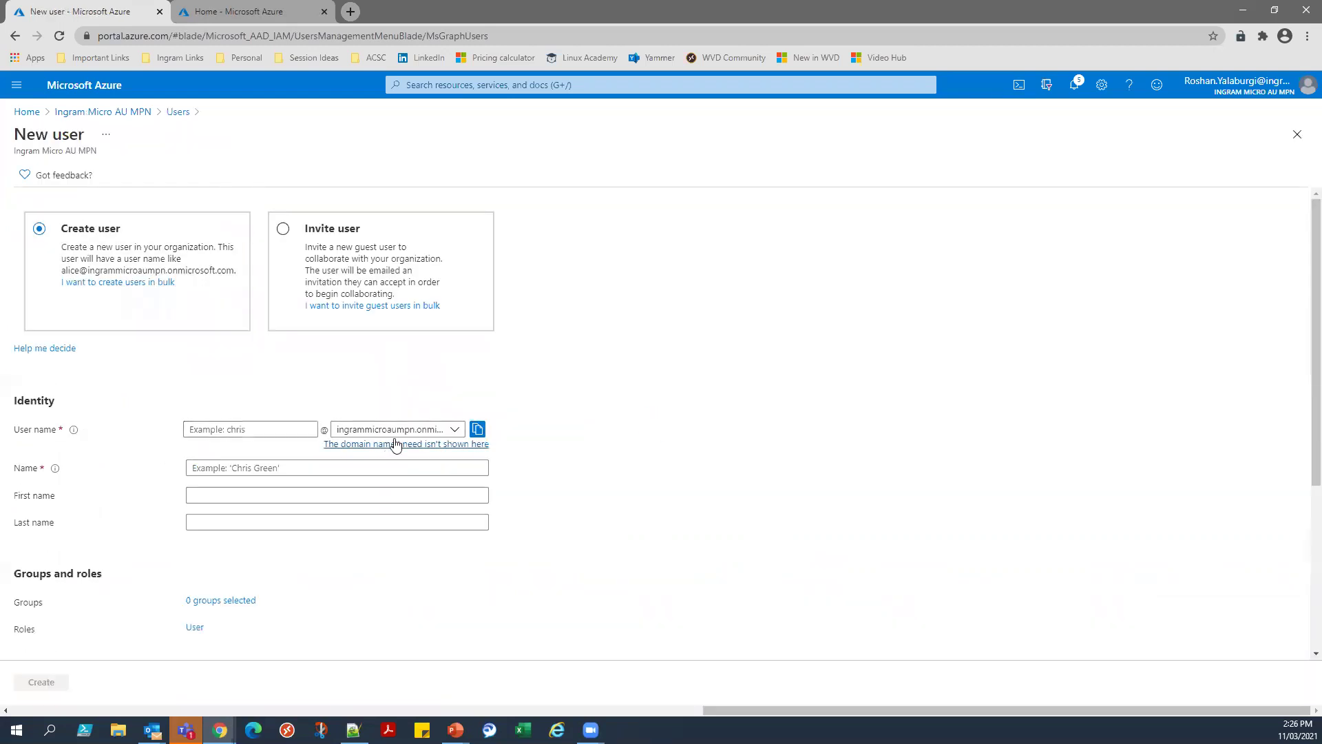
{"action": "left_click", "coordinate": [236, 429]}
{"action": "scroll", "coordinate": [247, 466], "scroll_direction": "down", "scroll_amount": 1}
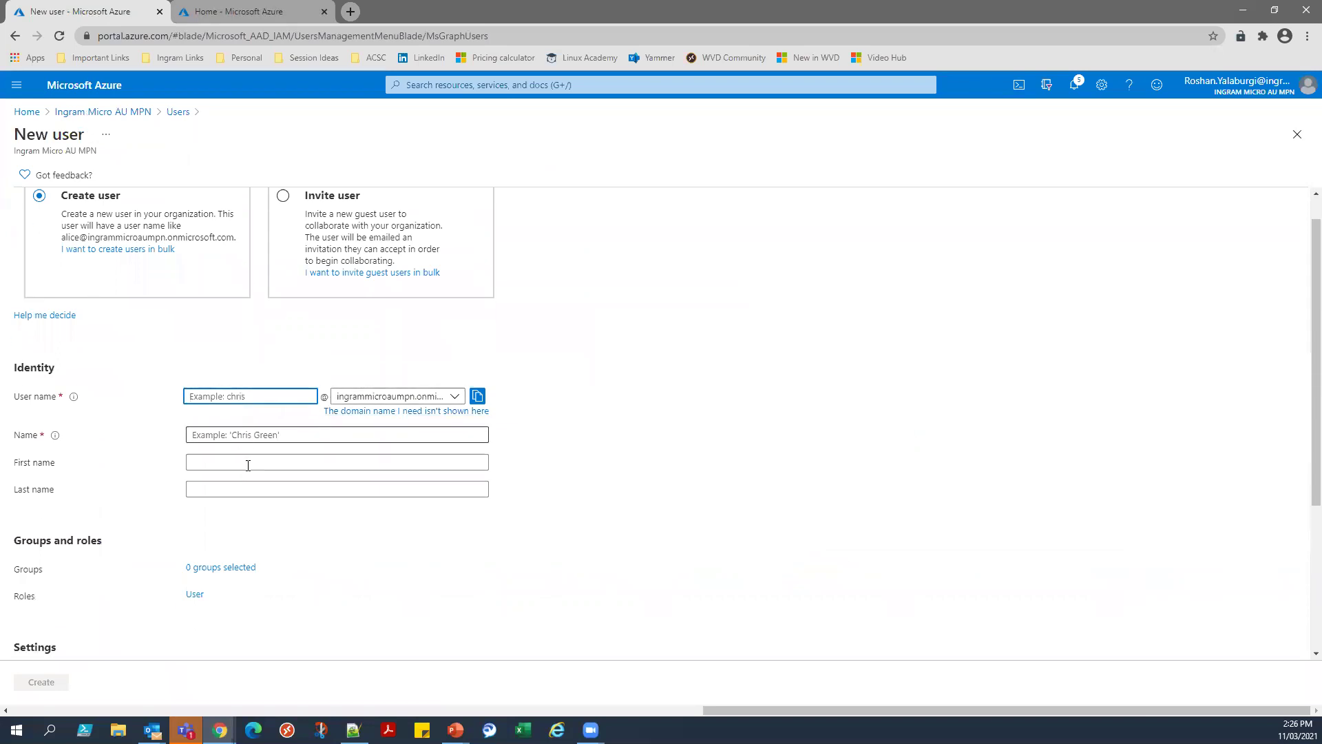
{"action": "scroll", "coordinate": [248, 466], "scroll_direction": "down", "scroll_amount": 3}
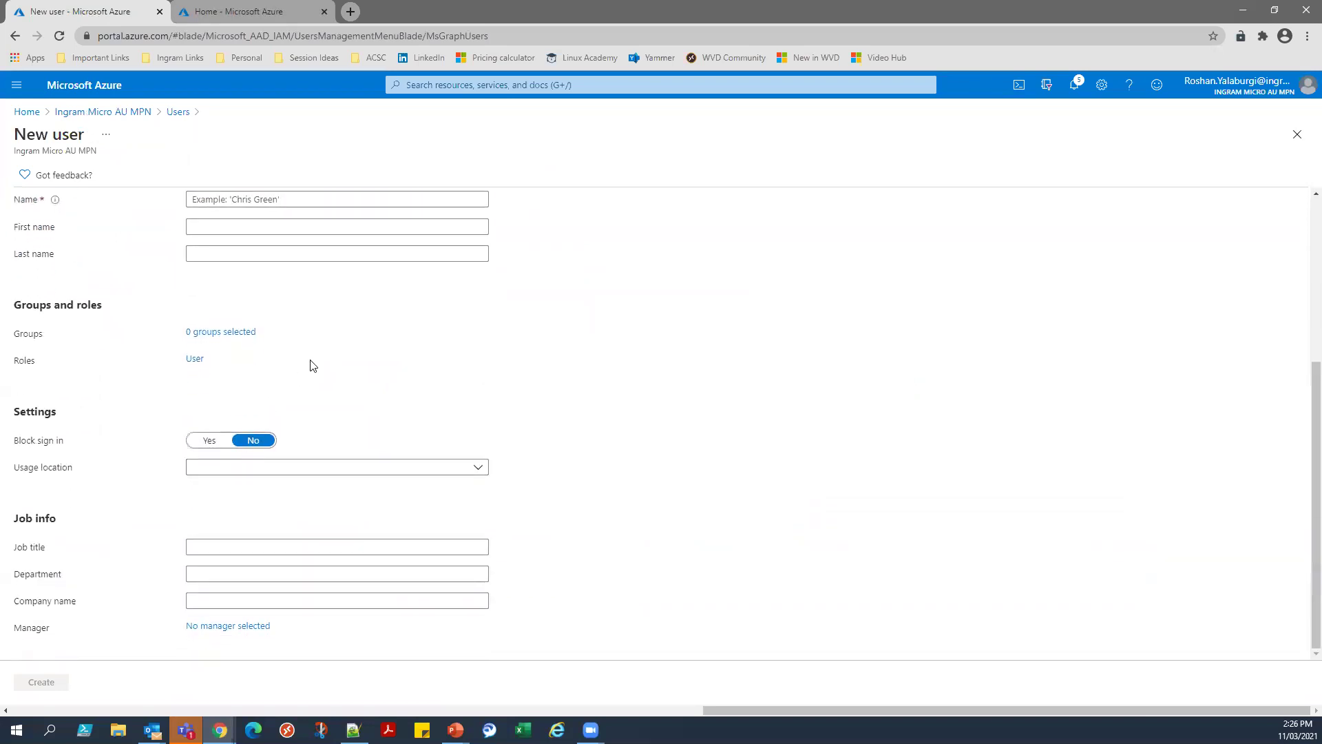
{"action": "scroll", "coordinate": [312, 365], "scroll_direction": "up", "scroll_amount": 4}
Try virtualsolution.club and cloudme.live as the user name domain, then settle on ingrammicroaumpn.onmicrosoft.com.
{"action": "left_click", "coordinate": [413, 429]}
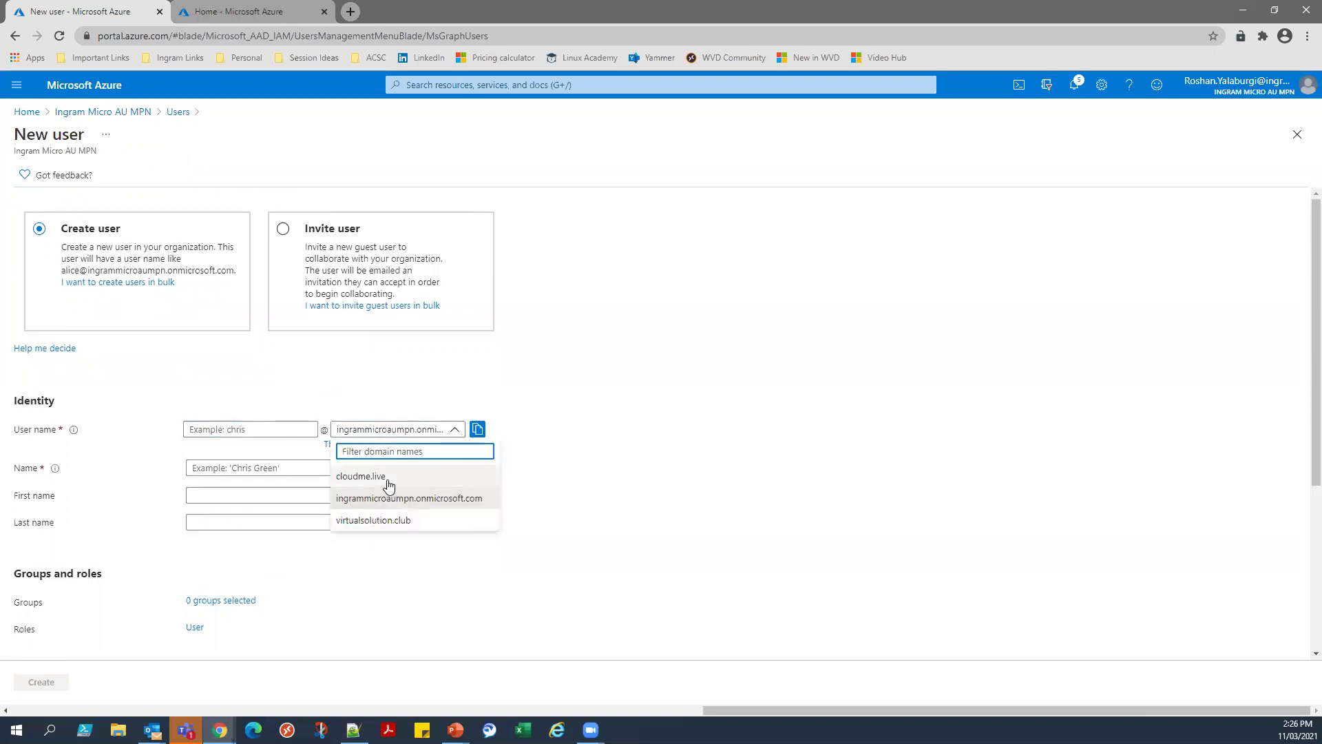
{"action": "left_click", "coordinate": [380, 521]}
{"action": "left_click", "coordinate": [277, 428]}
{"action": "left_click", "coordinate": [389, 430]}
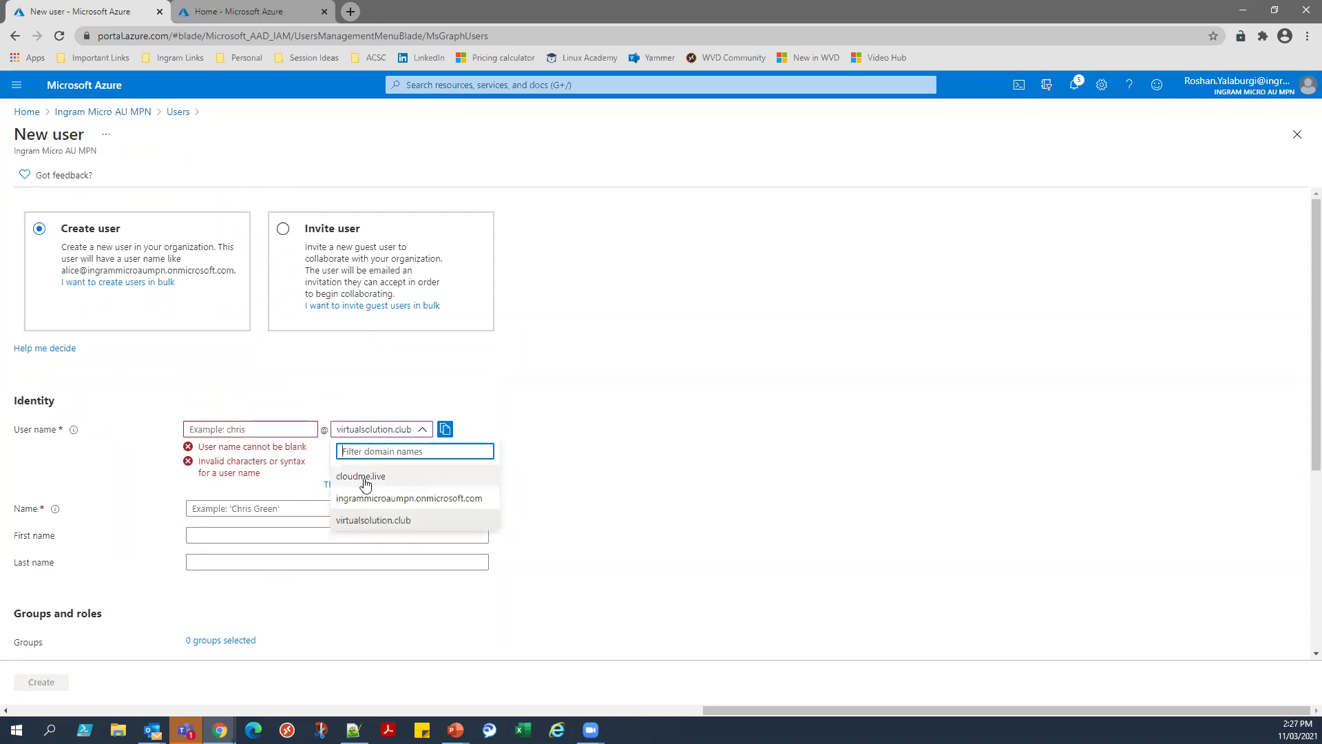
{"action": "left_click", "coordinate": [366, 479]}
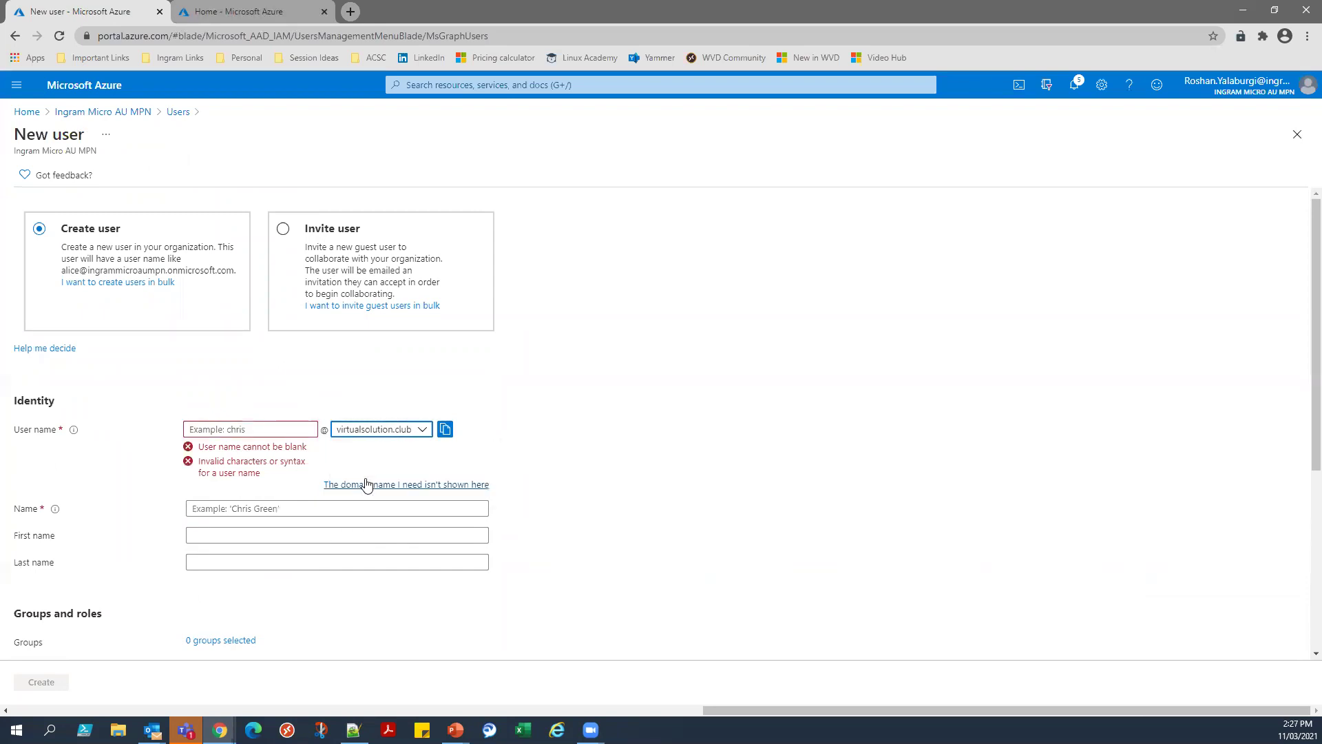
{"action": "left_click", "coordinate": [364, 434]}
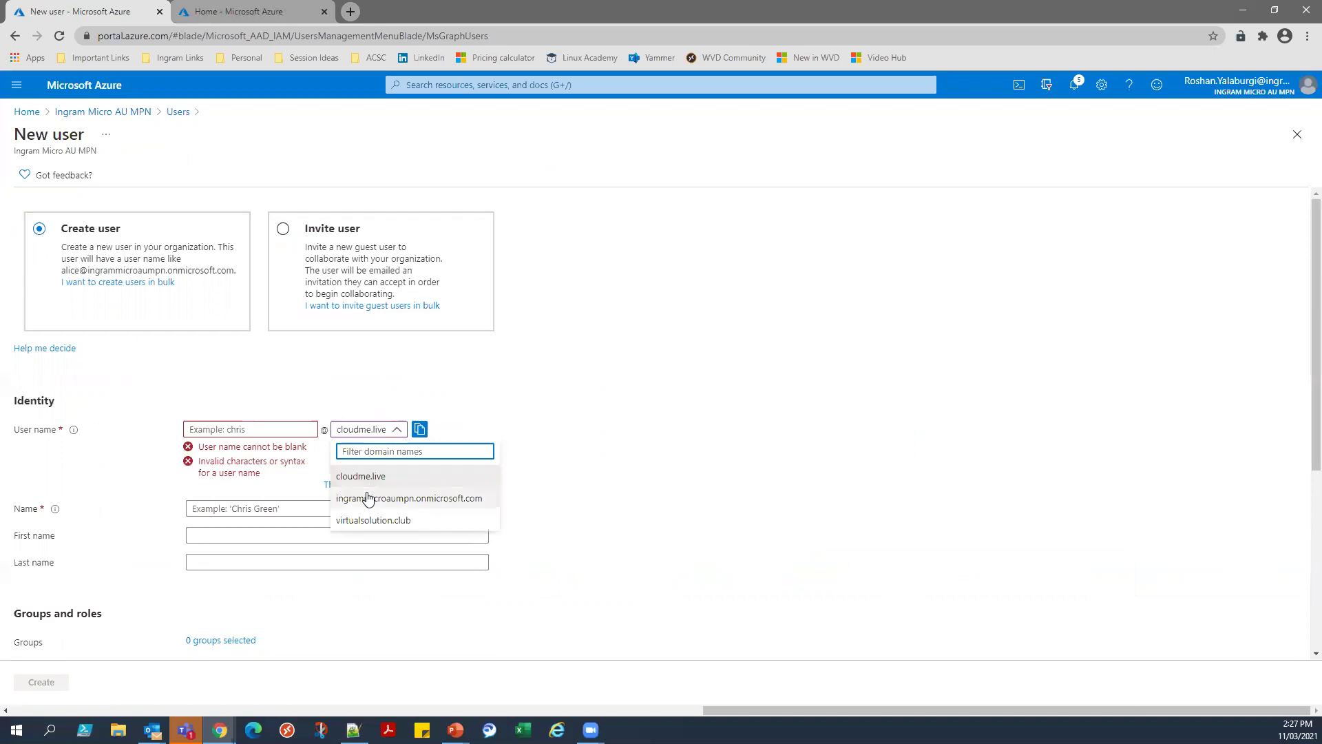
{"action": "left_click", "coordinate": [365, 496]}
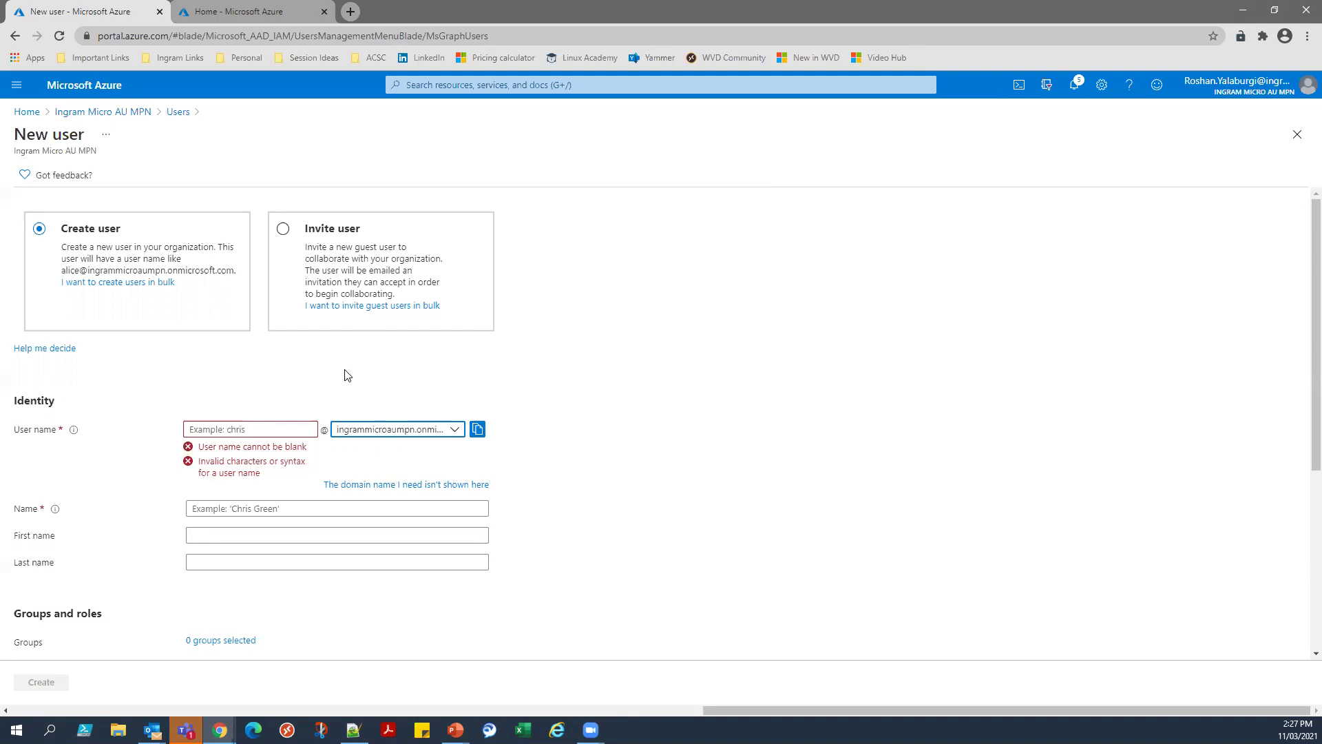
{"action": "scroll", "coordinate": [334, 379], "scroll_direction": "down", "scroll_amount": 4}
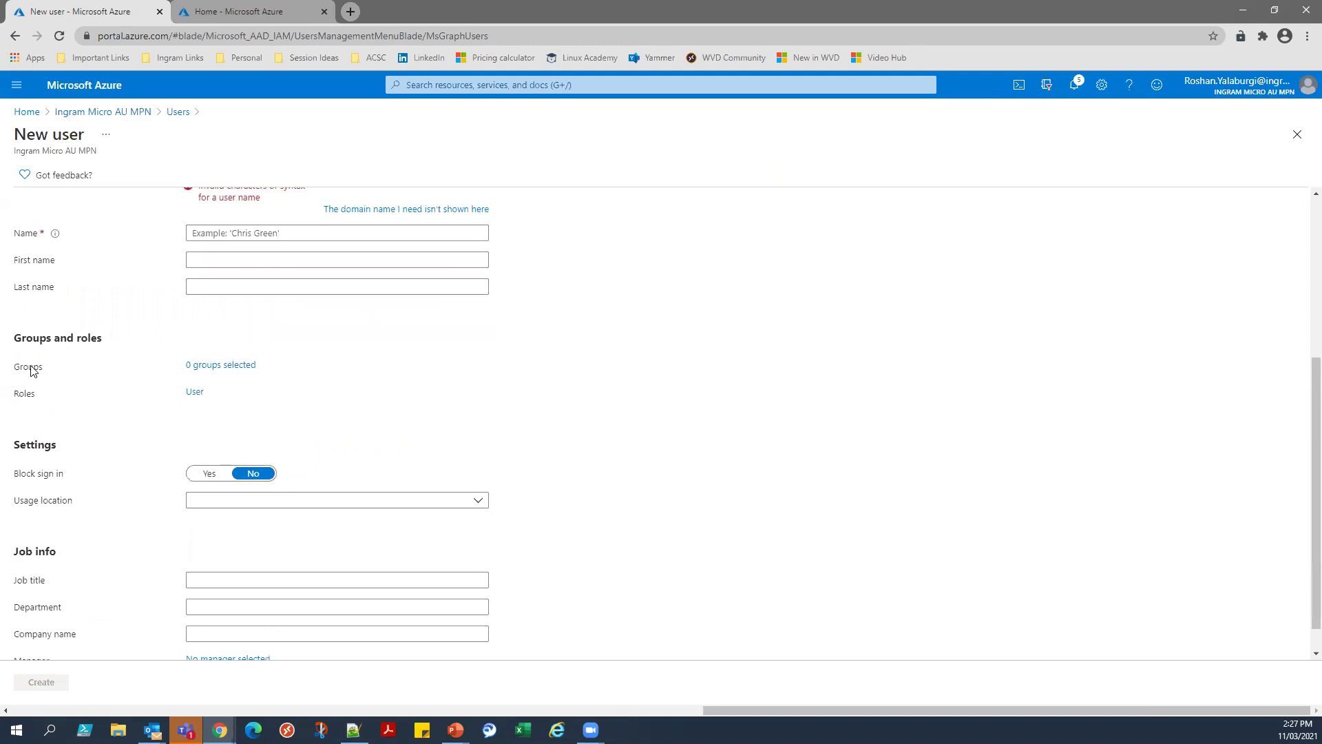
{"action": "left_click", "coordinate": [213, 365]}
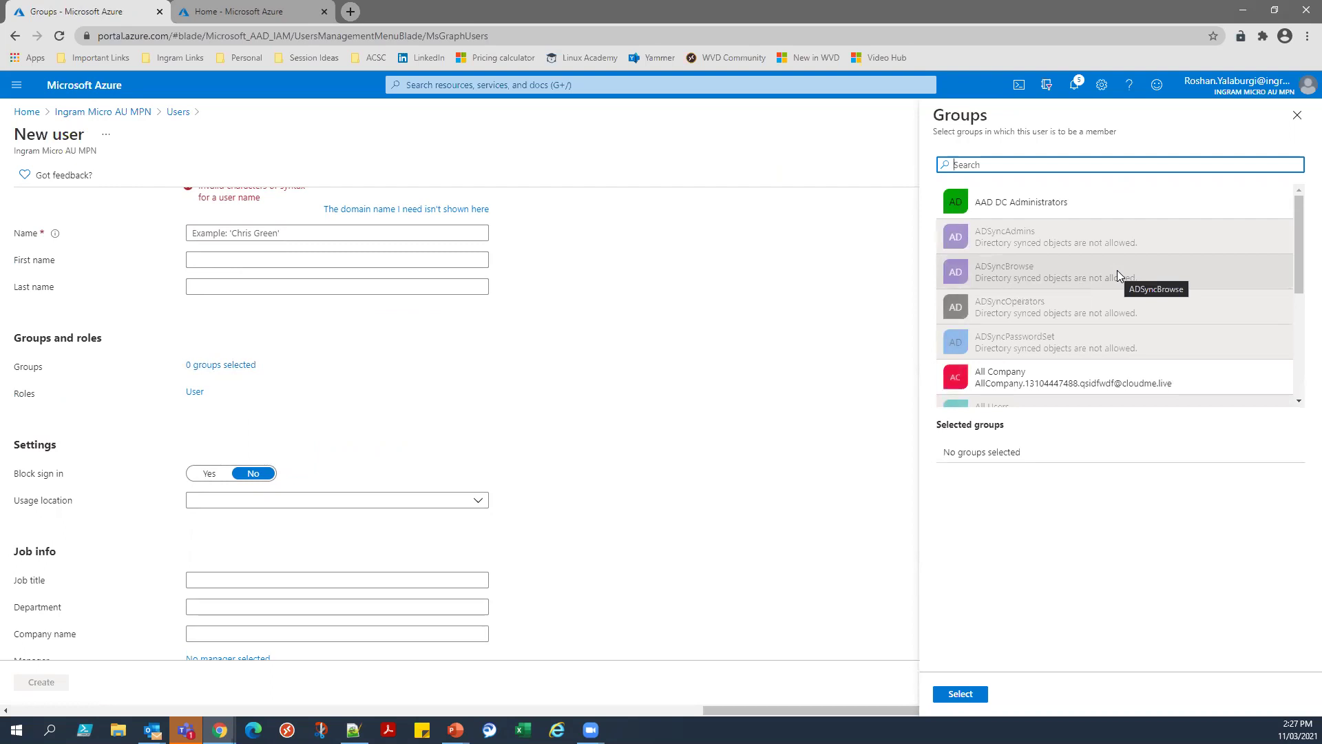
{"action": "scroll", "coordinate": [1117, 276], "scroll_direction": "down", "scroll_amount": 5}
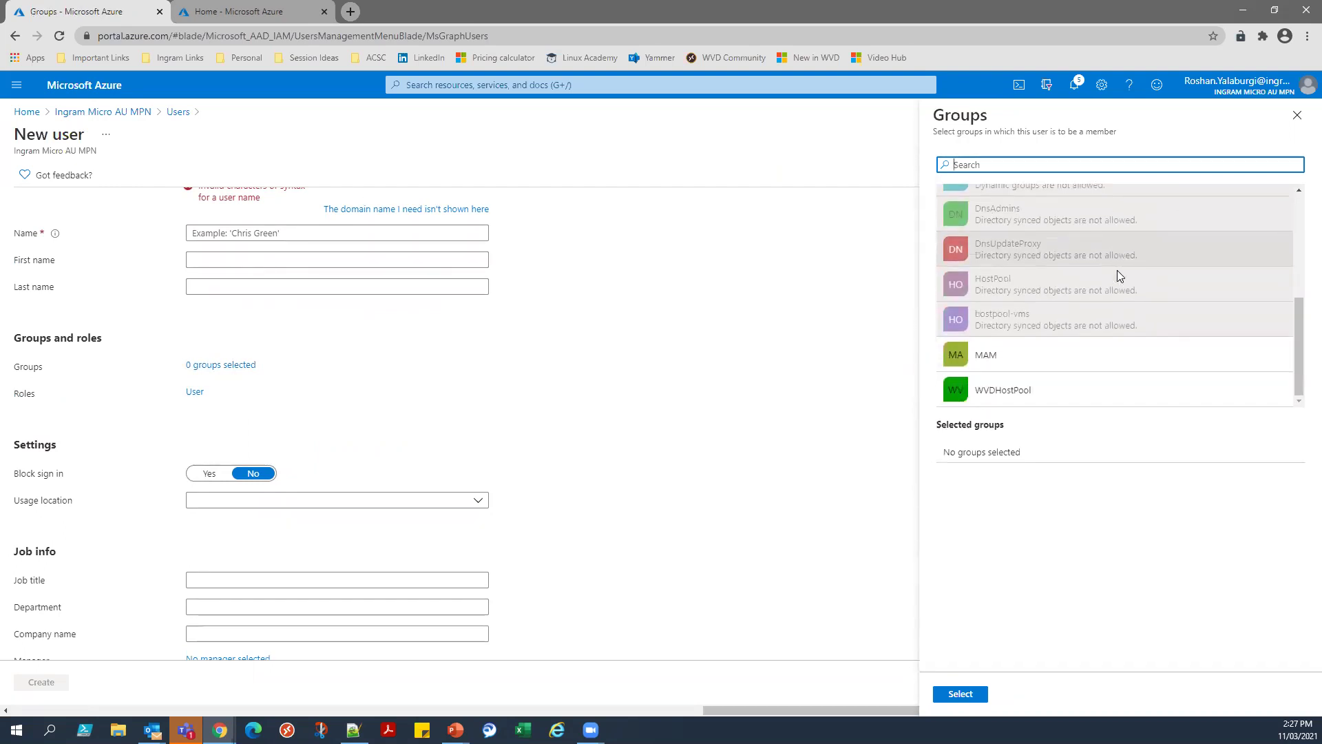
{"action": "scroll", "coordinate": [1117, 270], "scroll_direction": "up", "scroll_amount": 5}
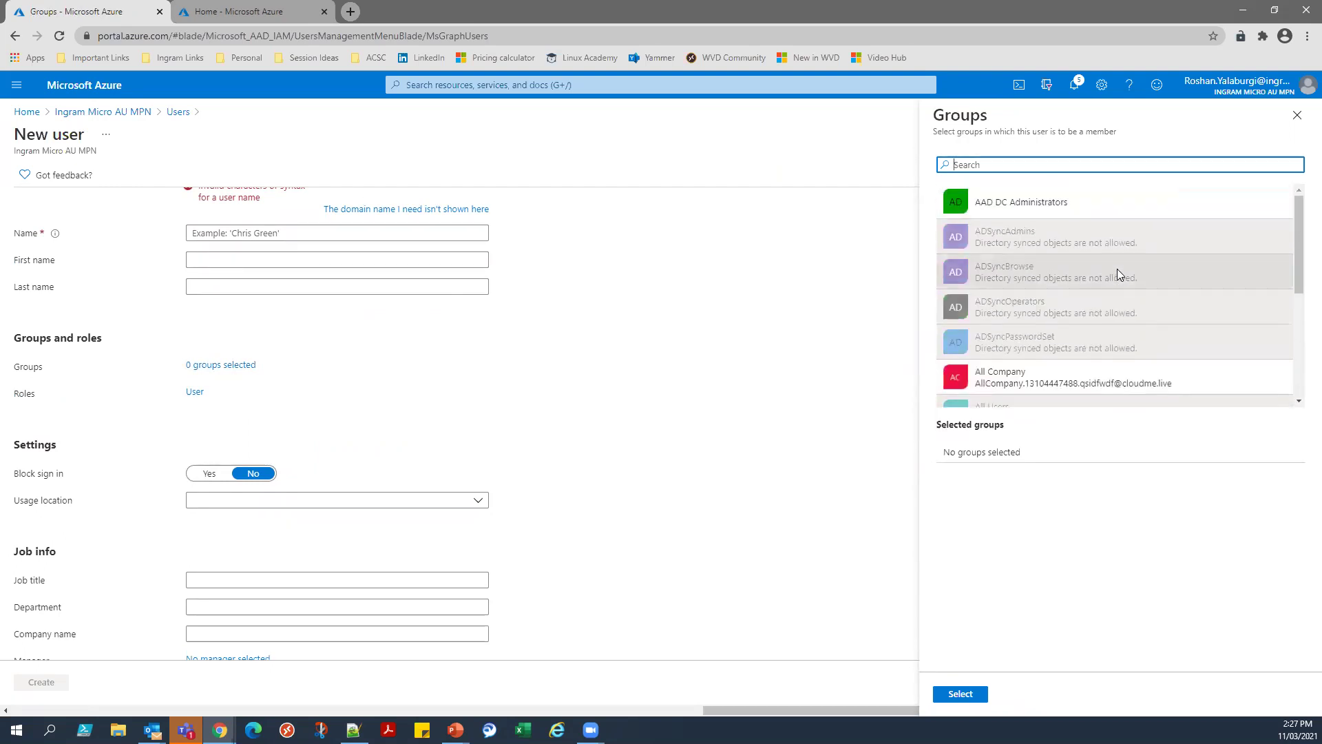
{"action": "left_click", "coordinate": [1297, 115]}
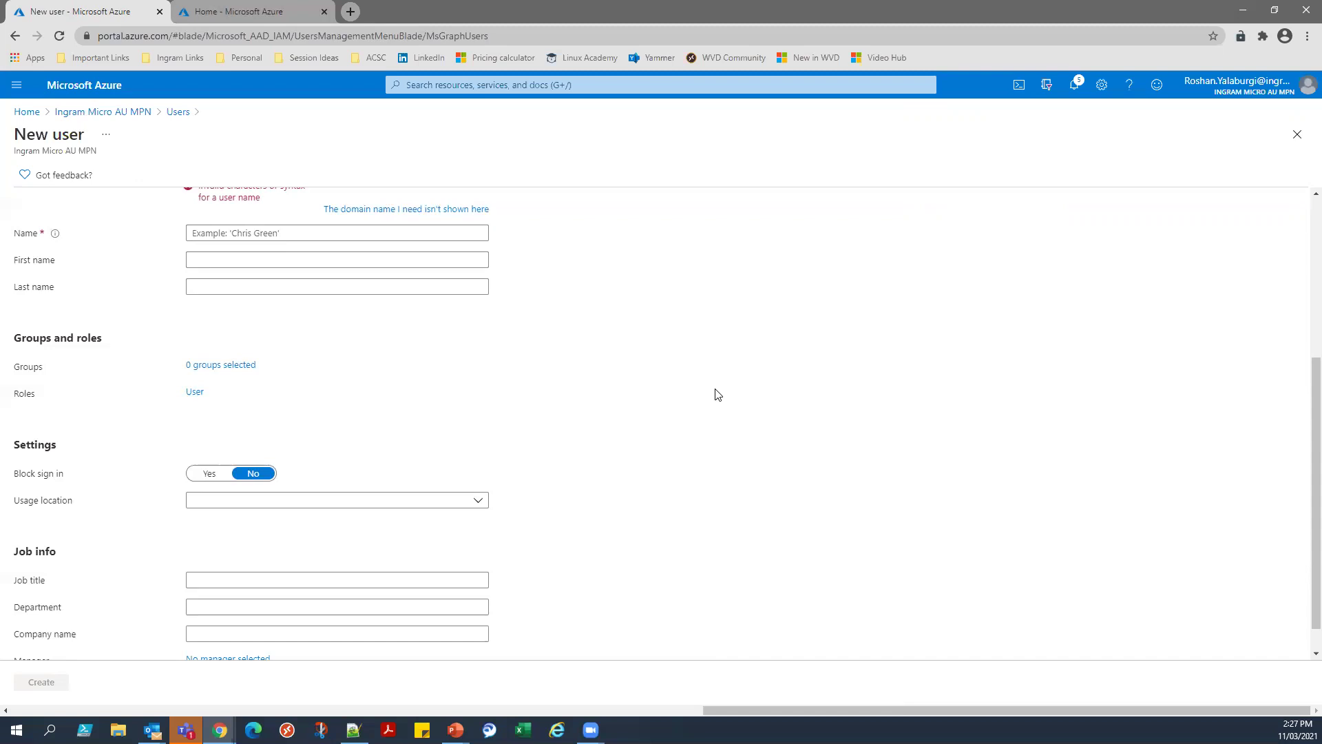
{"action": "scroll", "coordinate": [688, 382], "scroll_direction": "up", "scroll_amount": 4}
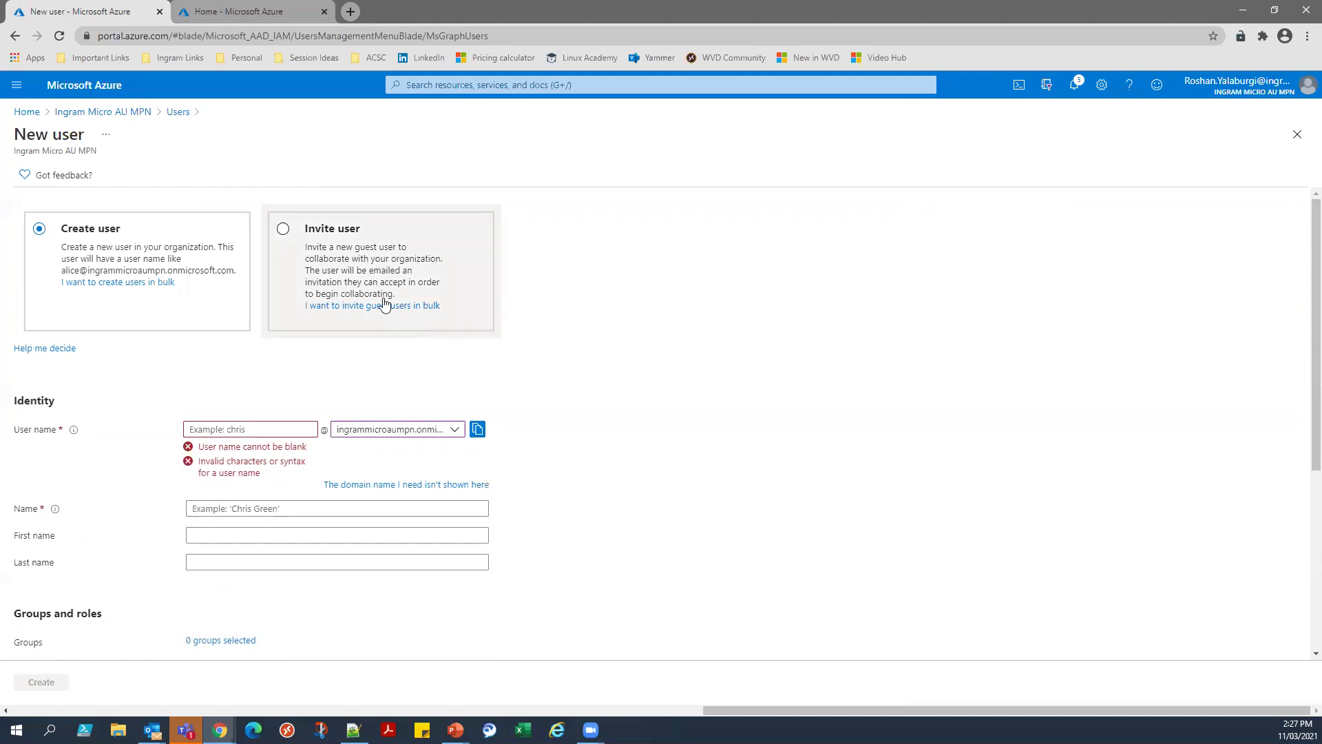
Switch the form to Invite user and enter the guest's e-mail address.
{"action": "left_click", "coordinate": [285, 230]}
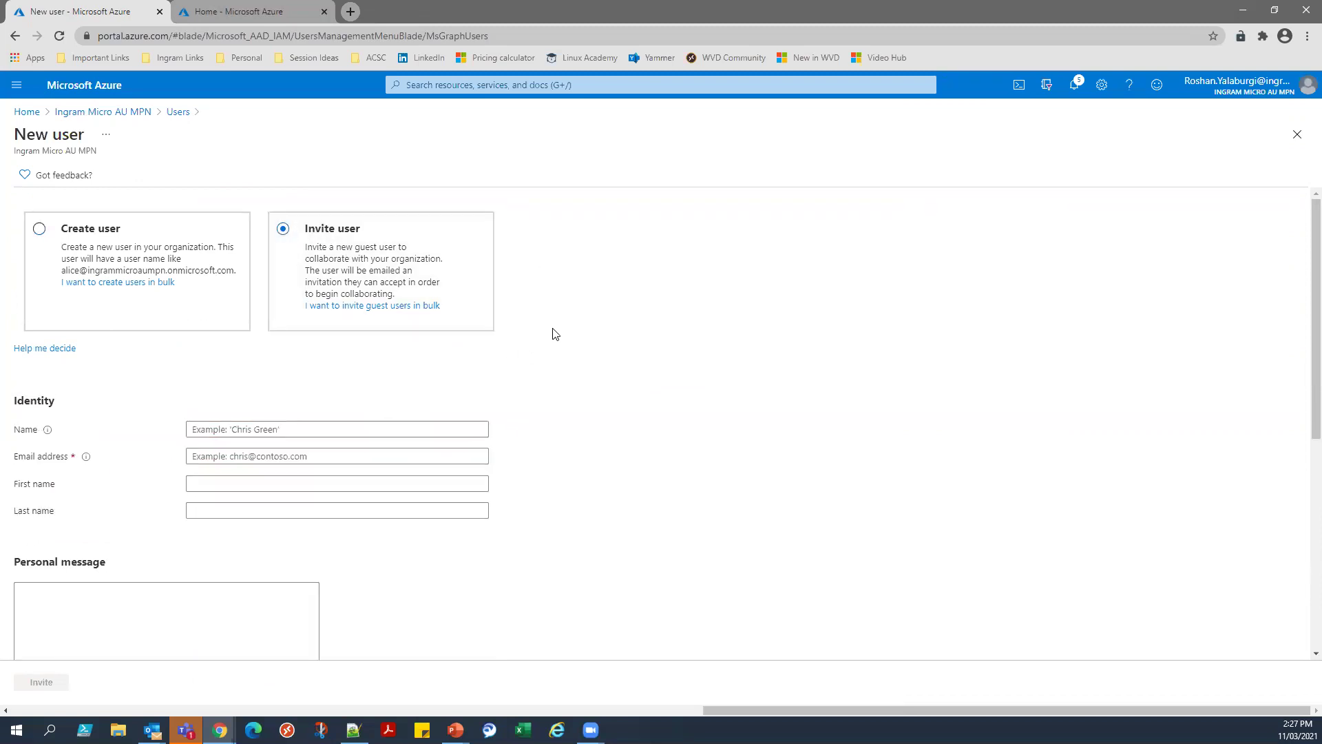
{"action": "left_click", "coordinate": [309, 423]}
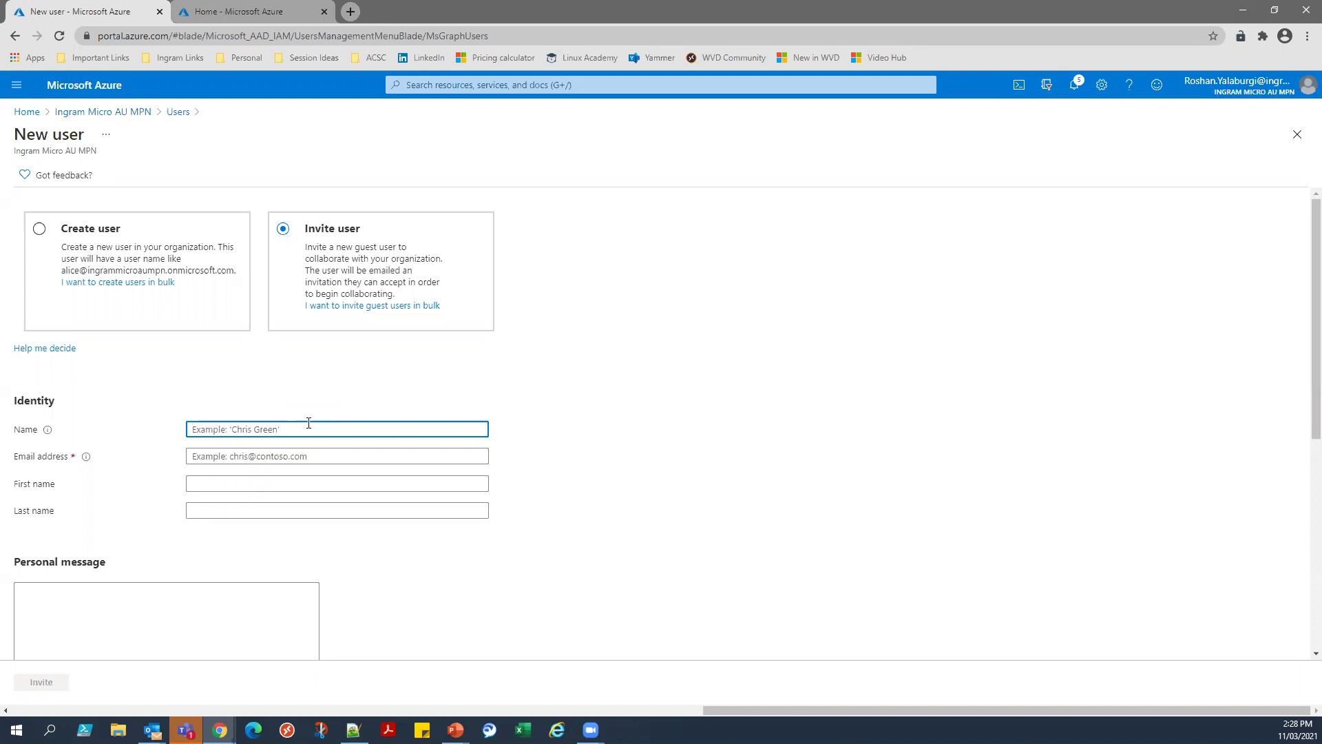
{"action": "left_click", "coordinate": [299, 452]}
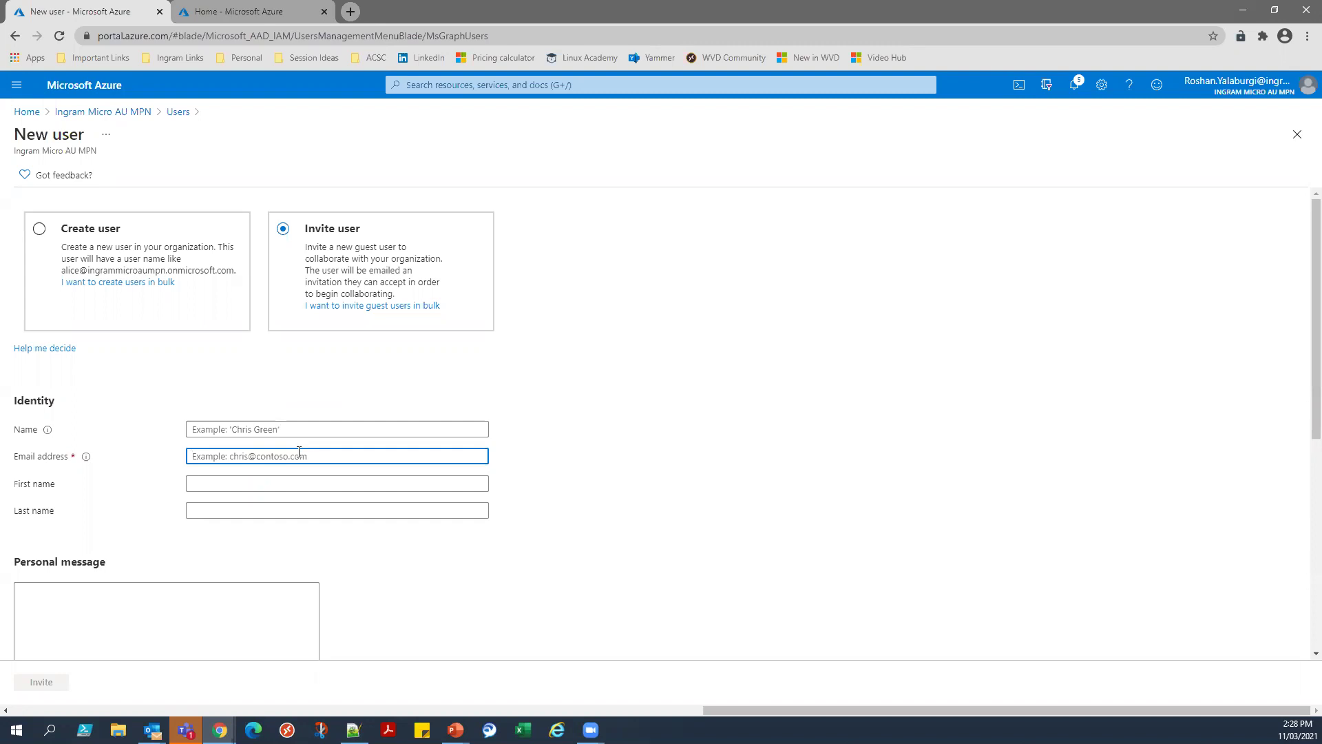
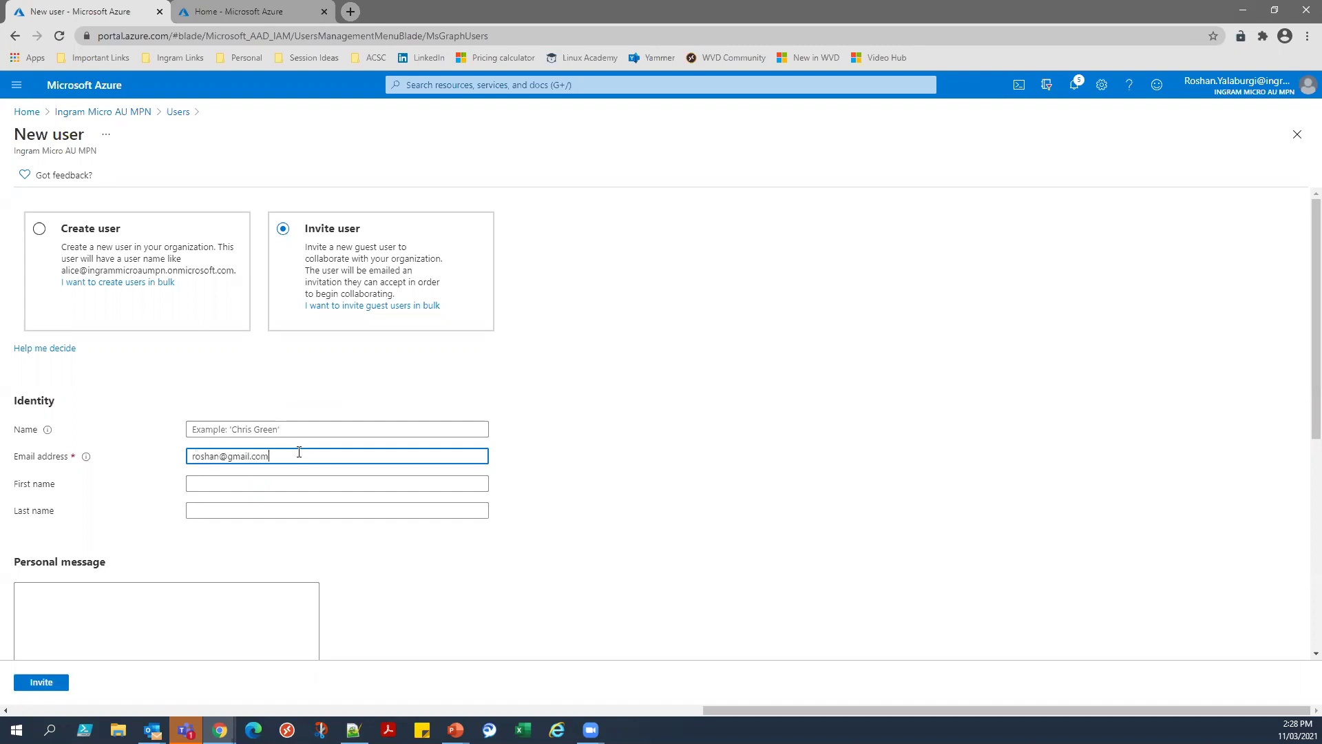
Fill in the guest's name and scroll down the invitation form.
{"action": "left_click", "coordinate": [297, 507]}
{"action": "left_click", "coordinate": [291, 427]}
{"action": "type", "text": "Roshan"}
{"action": "key", "text": "Tab"}
{"action": "key", "text": "Tab"}
{"action": "scroll", "coordinate": [295, 472], "scroll_direction": "down", "scroll_amount": 3}
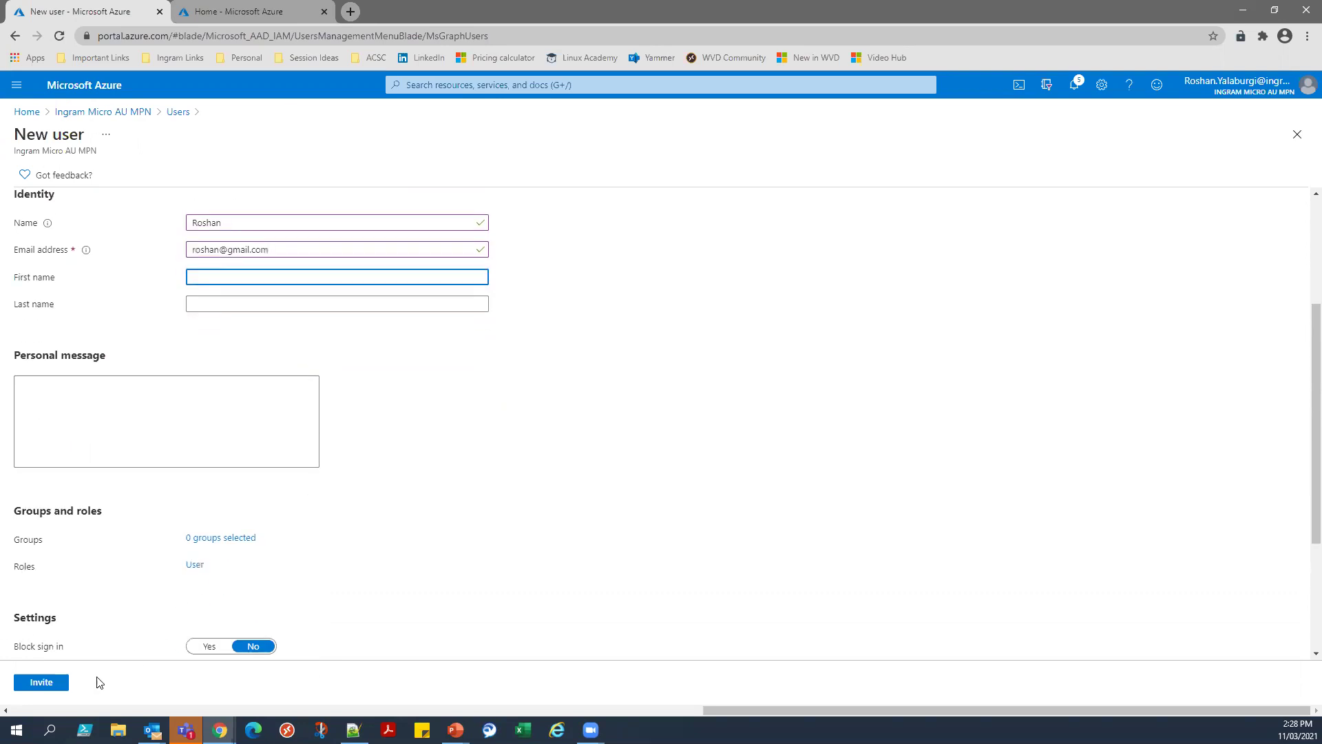
{"action": "scroll", "coordinate": [169, 572], "scroll_direction": "down", "scroll_amount": 1}
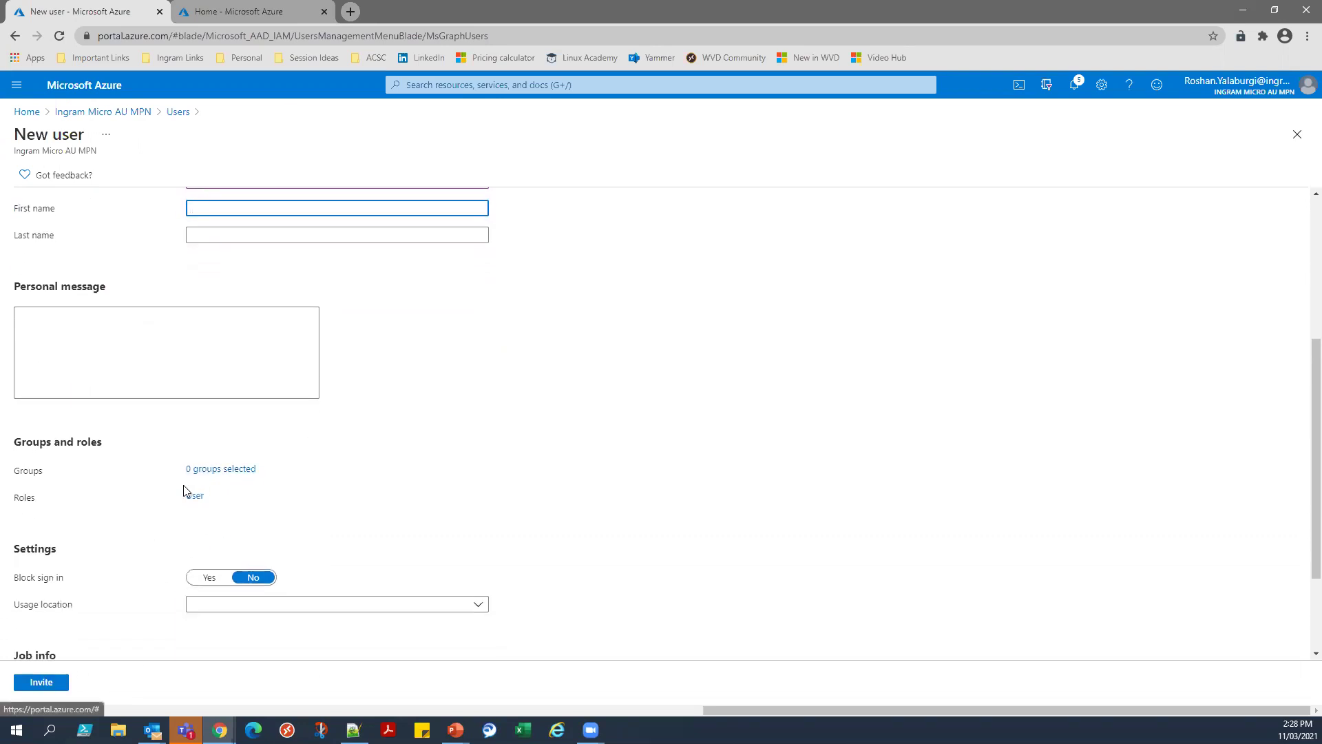
{"action": "left_click_drag", "start_coordinate": [20, 471], "coordinate": [60, 468]}
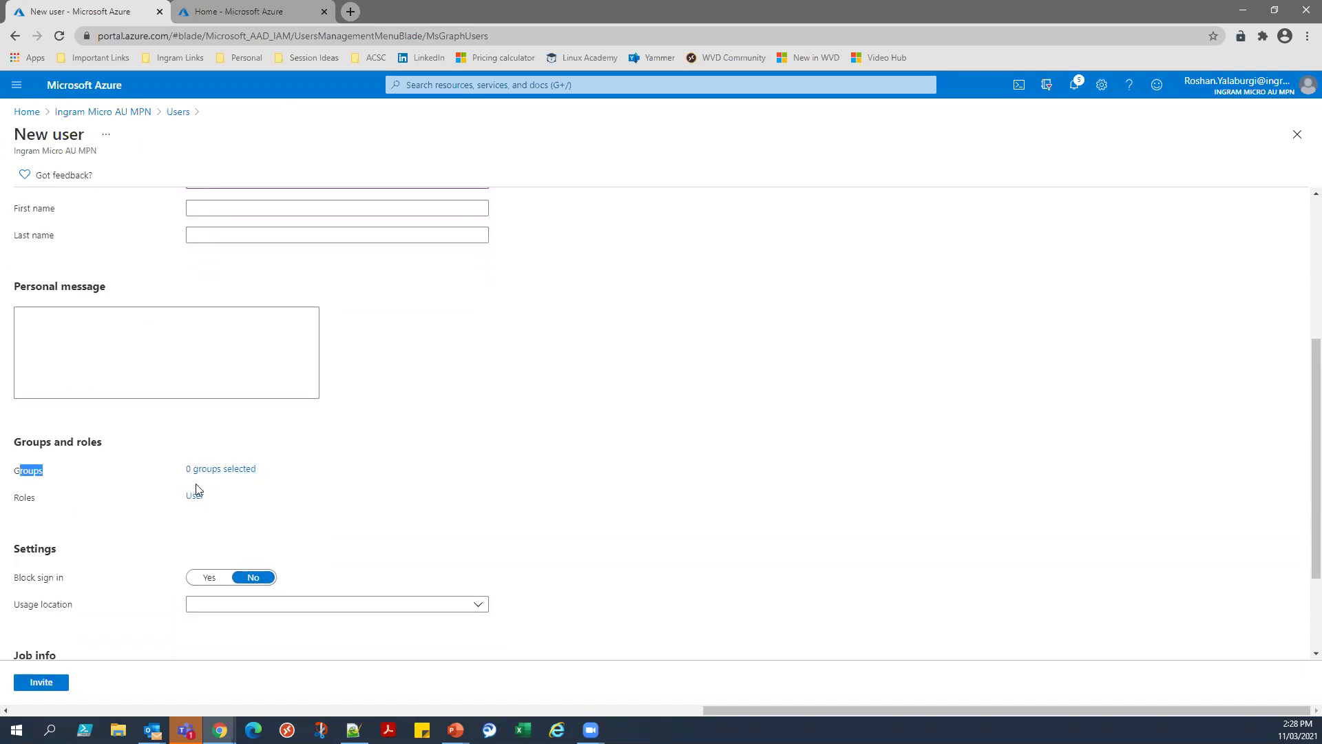
{"action": "double_click", "coordinate": [20, 507]}
{"action": "left_click", "coordinate": [46, 515]}
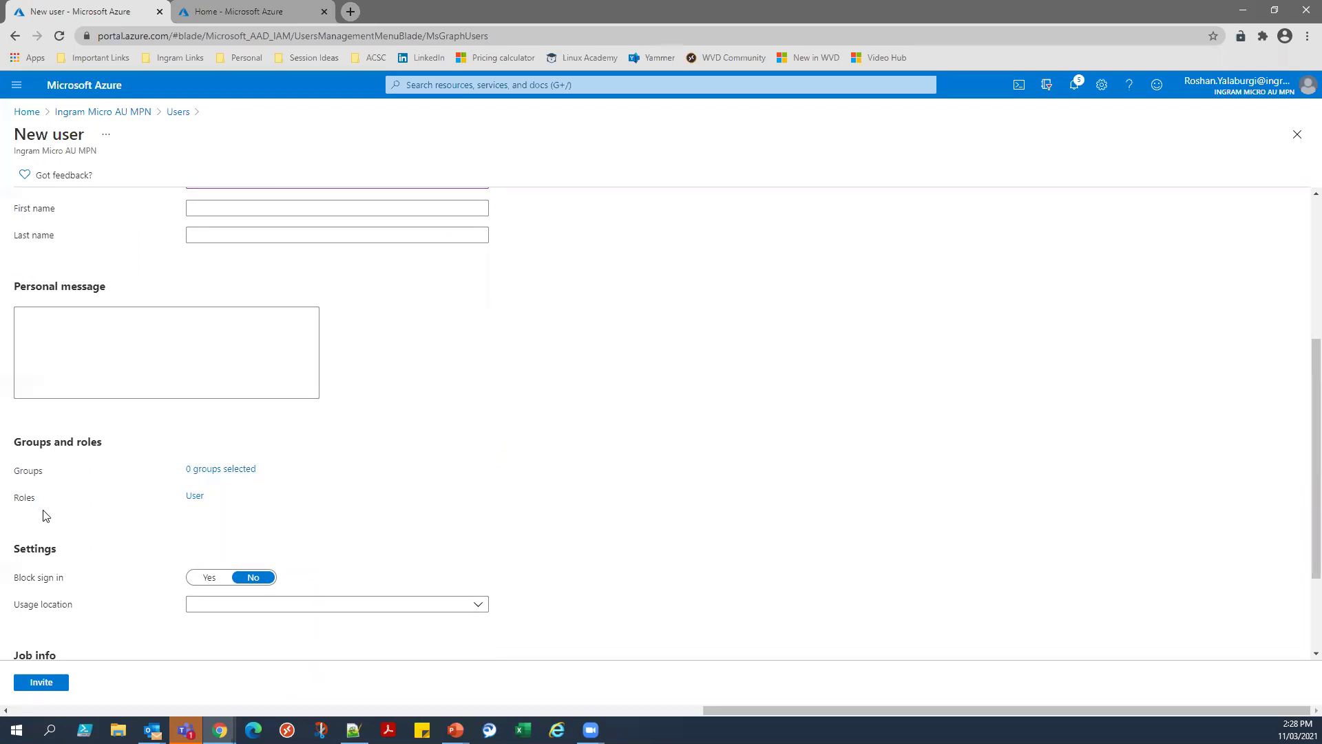
{"action": "left_click", "coordinate": [194, 496]}
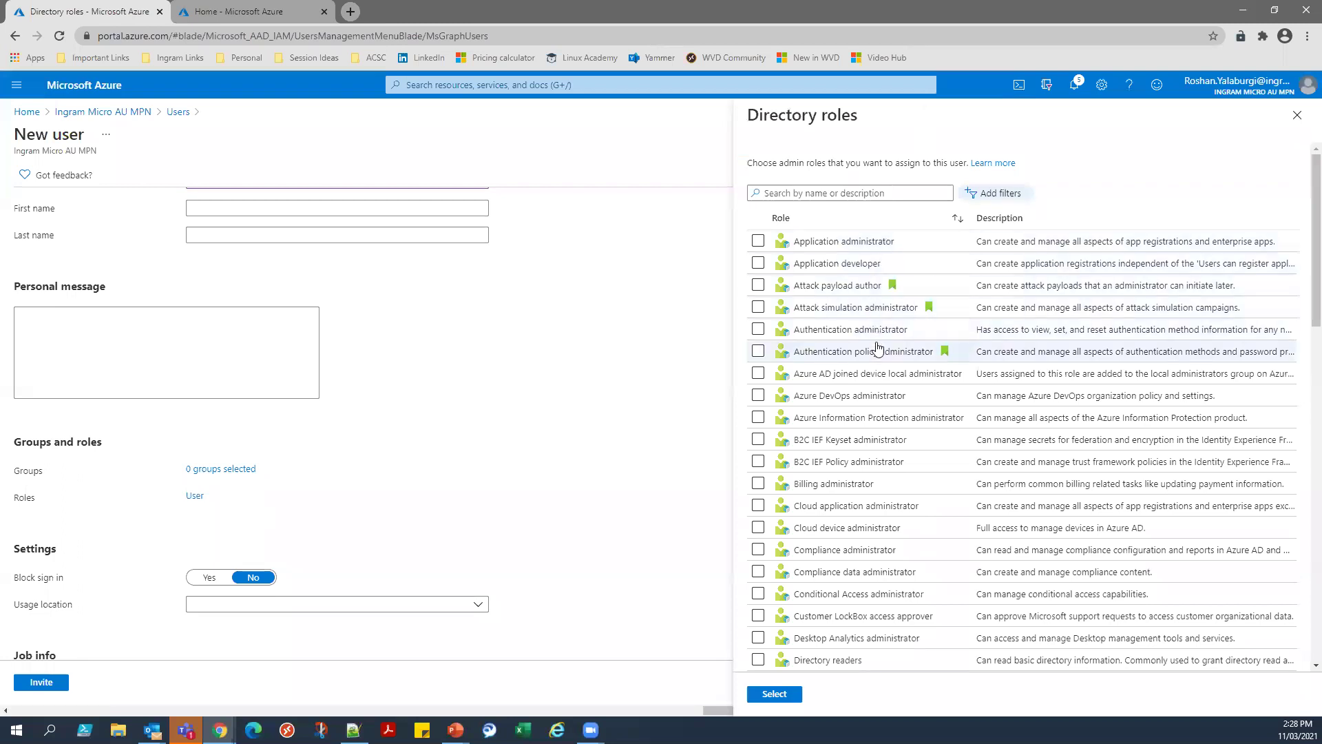
{"action": "scroll", "coordinate": [877, 349], "scroll_direction": "down", "scroll_amount": 3}
{"action": "scroll", "coordinate": [878, 348], "scroll_direction": "up", "scroll_amount": 3}
{"action": "left_click", "coordinate": [854, 193]}
{"action": "type", "text": "global"}
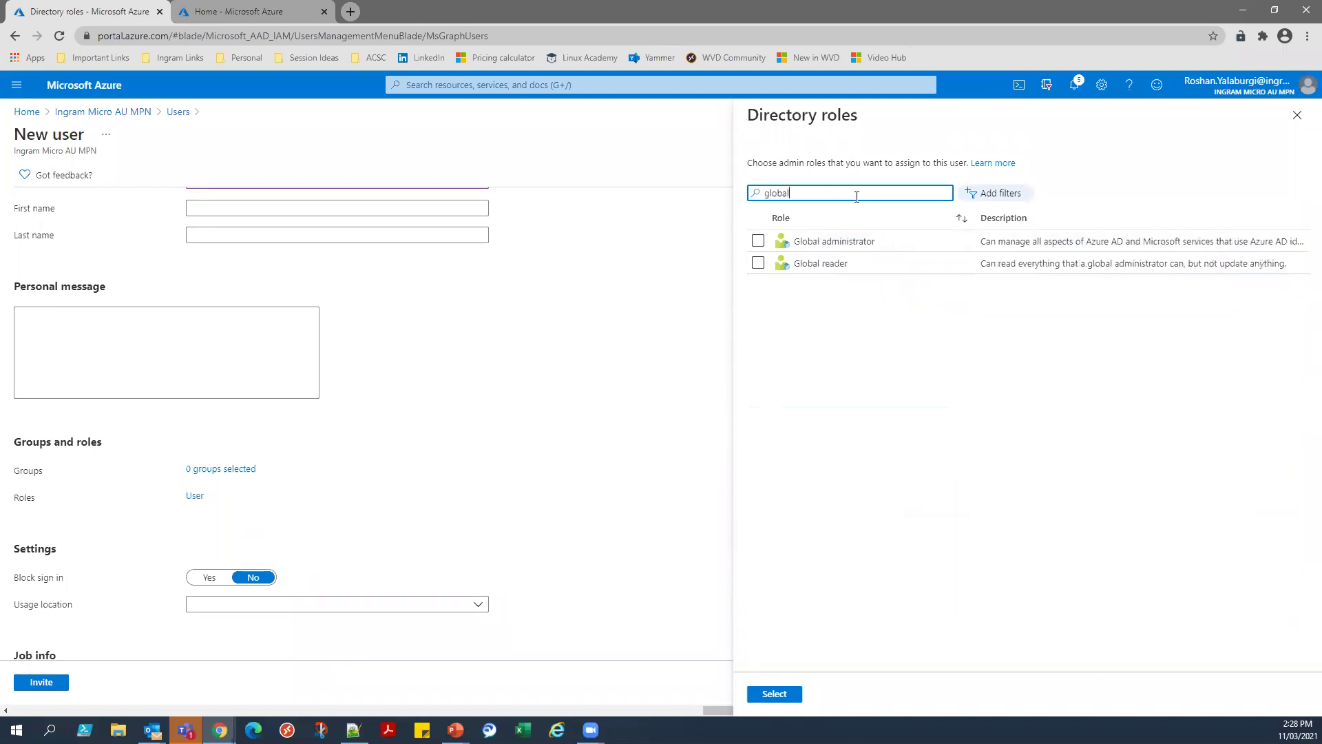
{"action": "scroll", "coordinate": [375, 281], "scroll_direction": "up", "scroll_amount": 2}
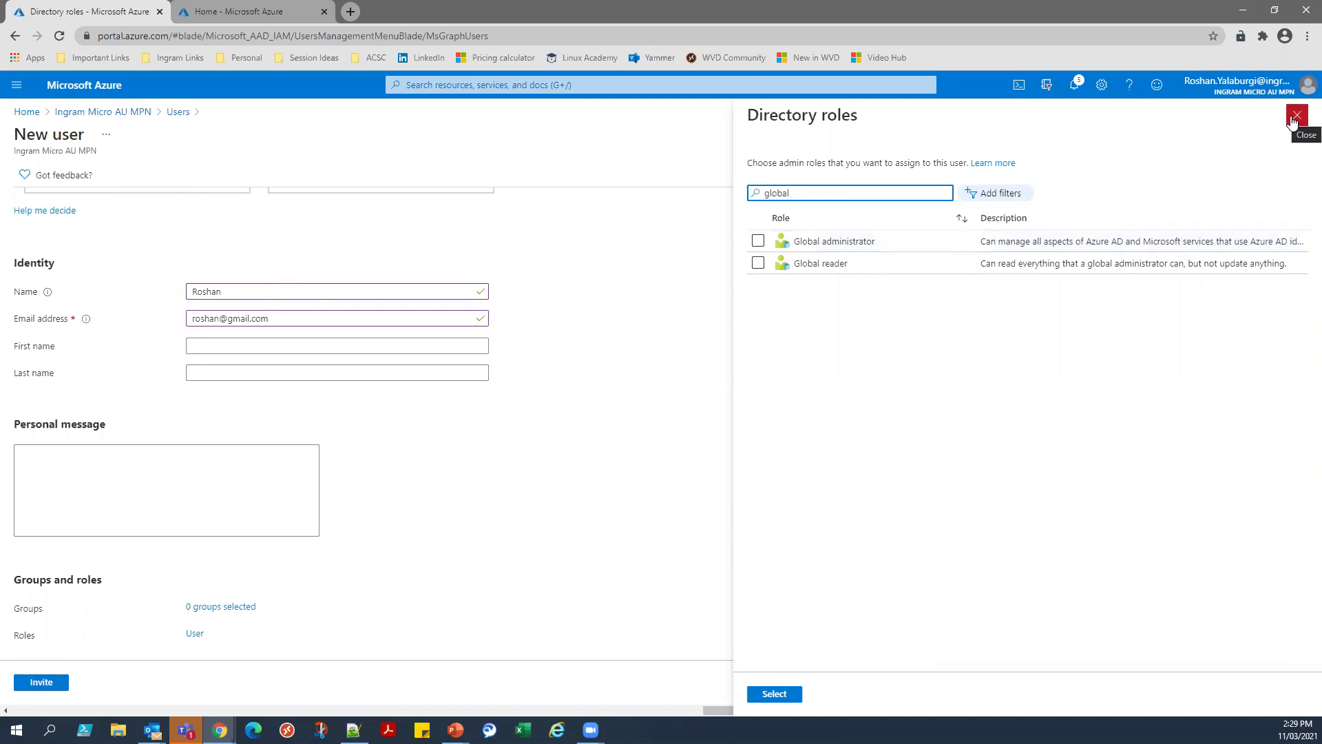
{"action": "left_click", "coordinate": [1293, 118]}
Scroll back to the top and switch the New user form to Create user.
{"action": "scroll", "coordinate": [535, 438], "scroll_direction": "down", "scroll_amount": 4}
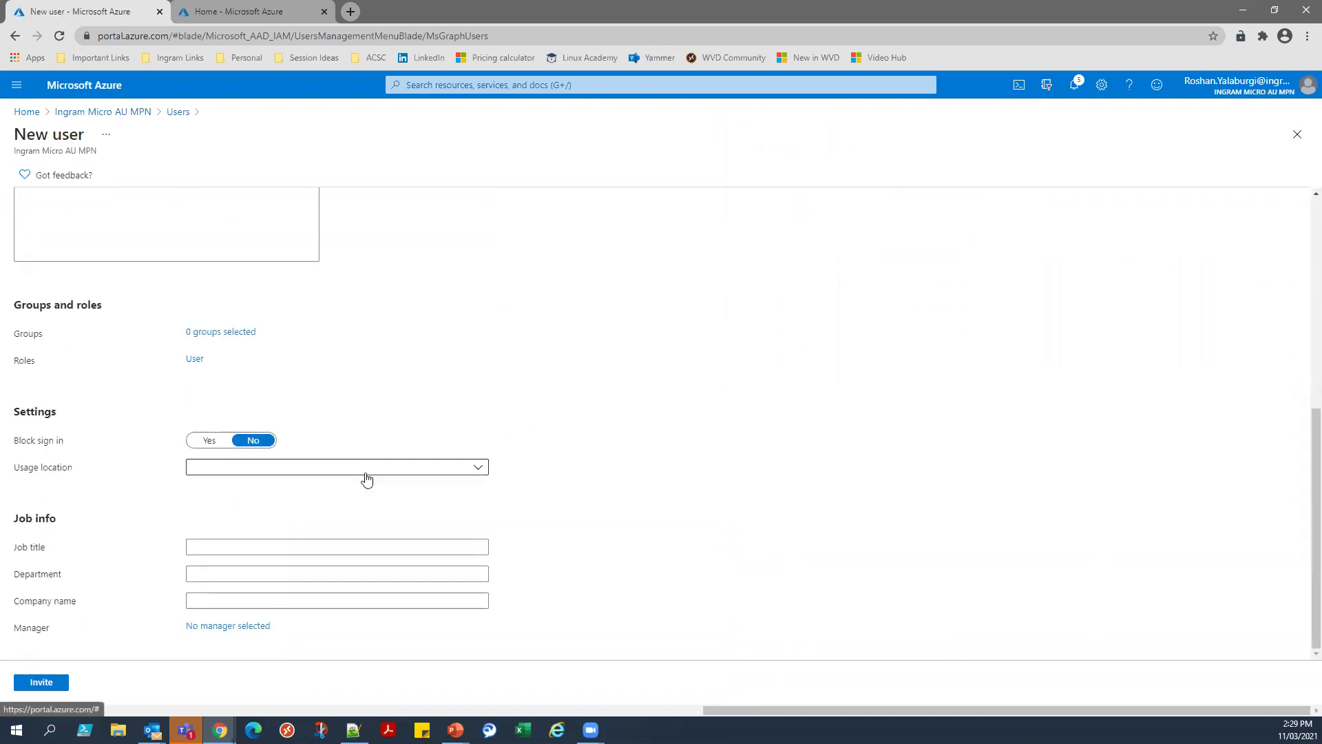
{"action": "scroll", "coordinate": [366, 478], "scroll_direction": "up", "scroll_amount": 6}
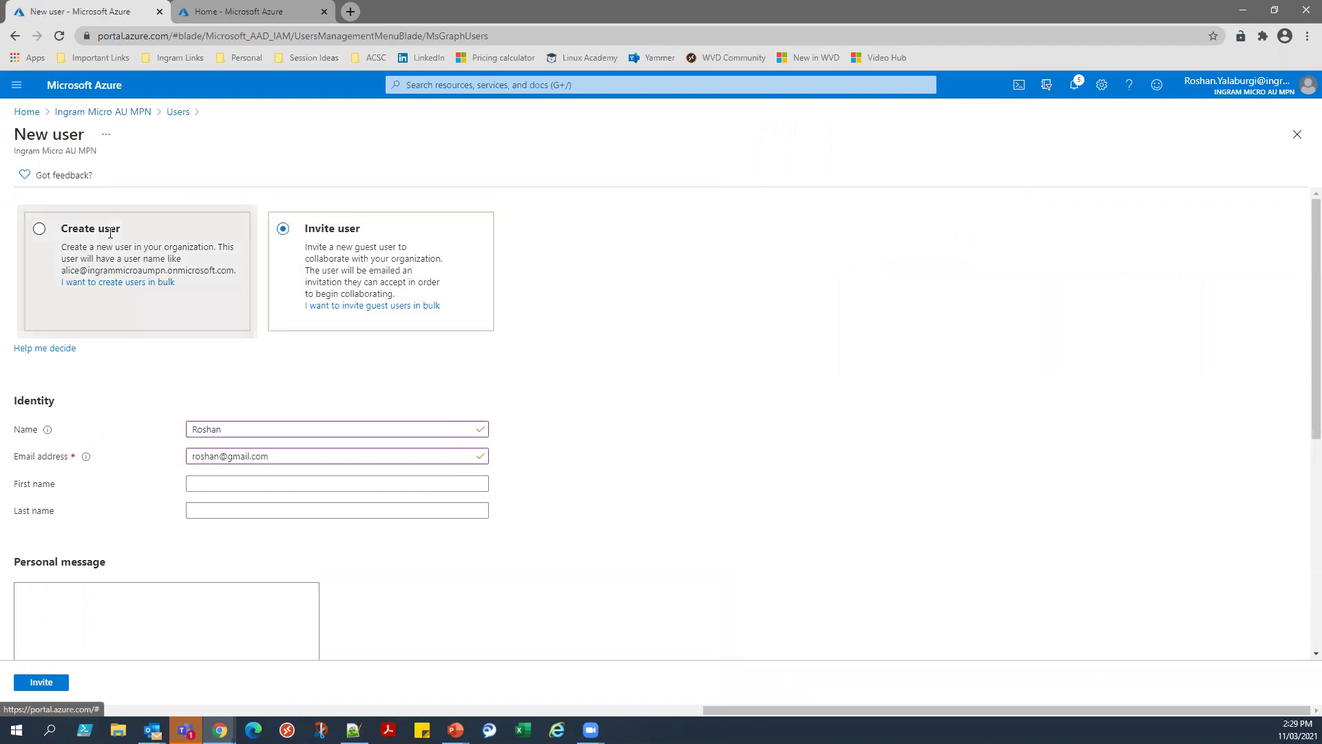
{"action": "left_click", "coordinate": [111, 233]}
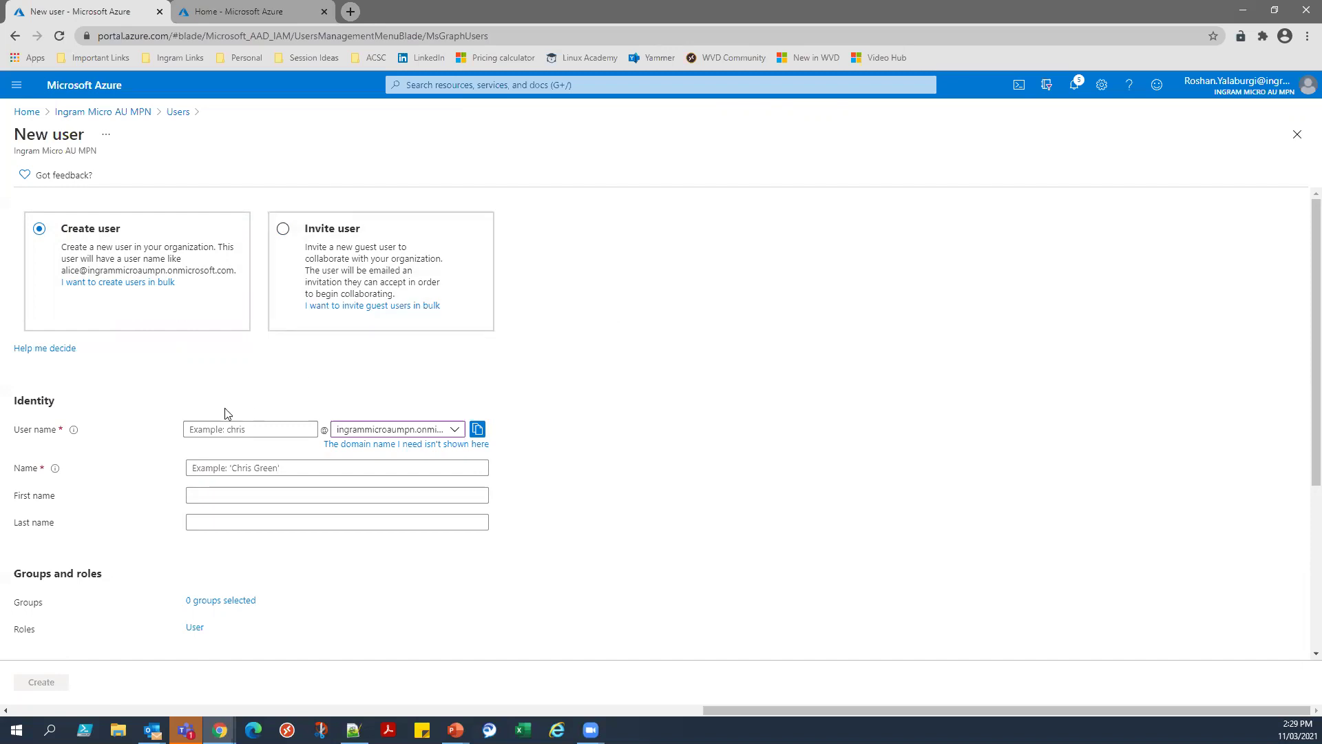
Leave the new user form, discard the unsaved edits, and open the tenant's groups list.
{"action": "left_click", "coordinate": [105, 113]}
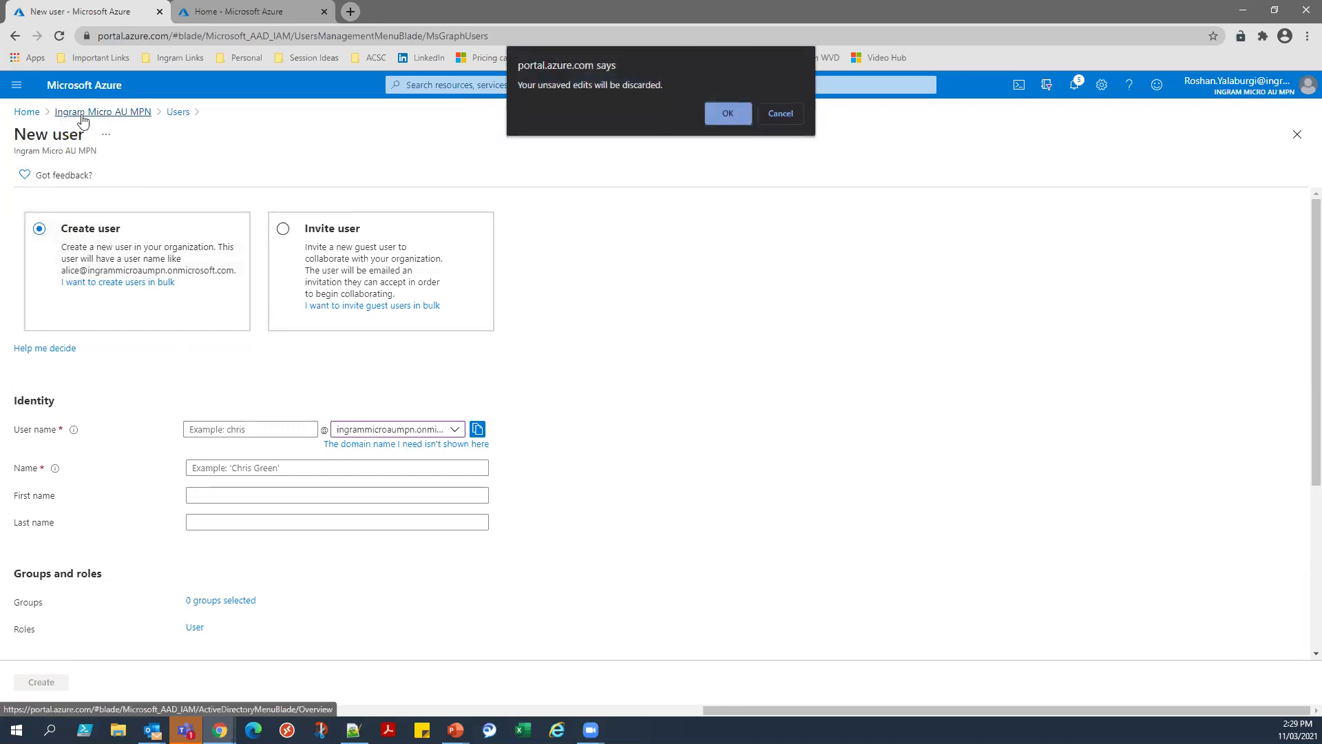
{"action": "left_click", "coordinate": [723, 113]}
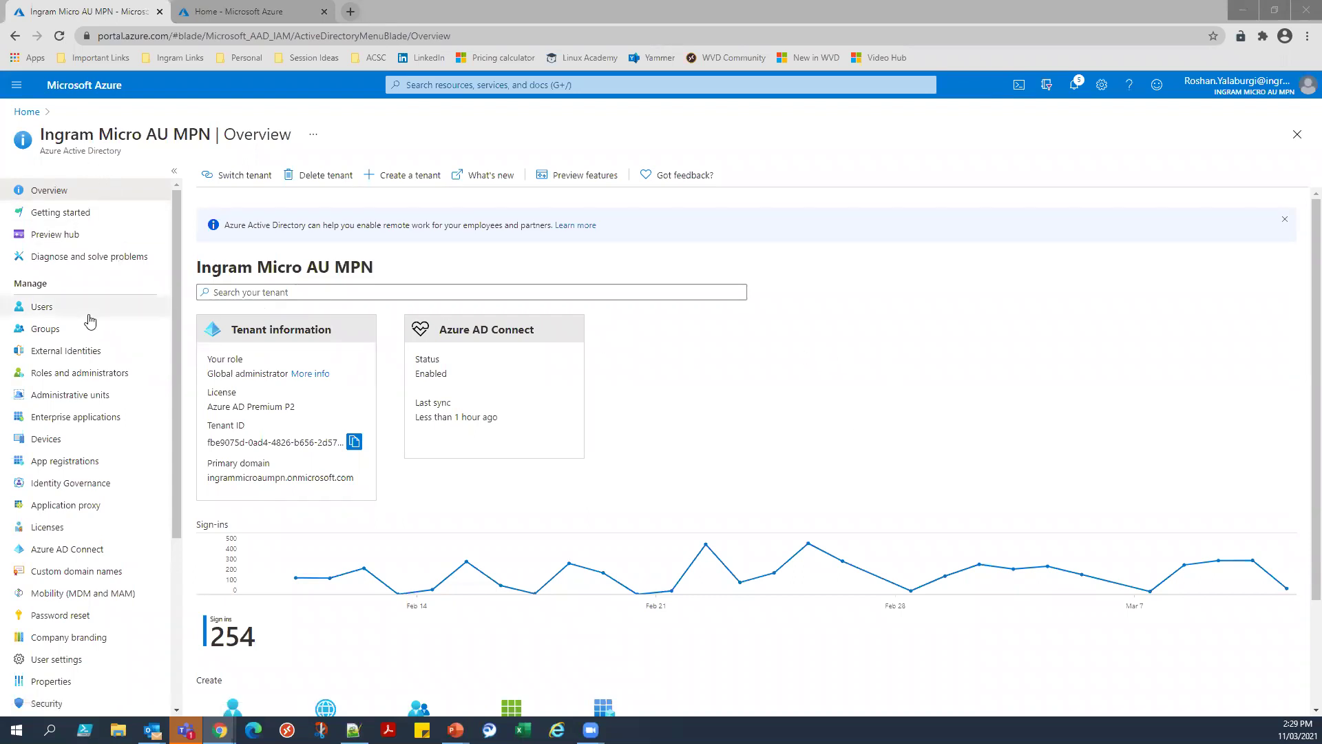
{"action": "left_click", "coordinate": [74, 330]}
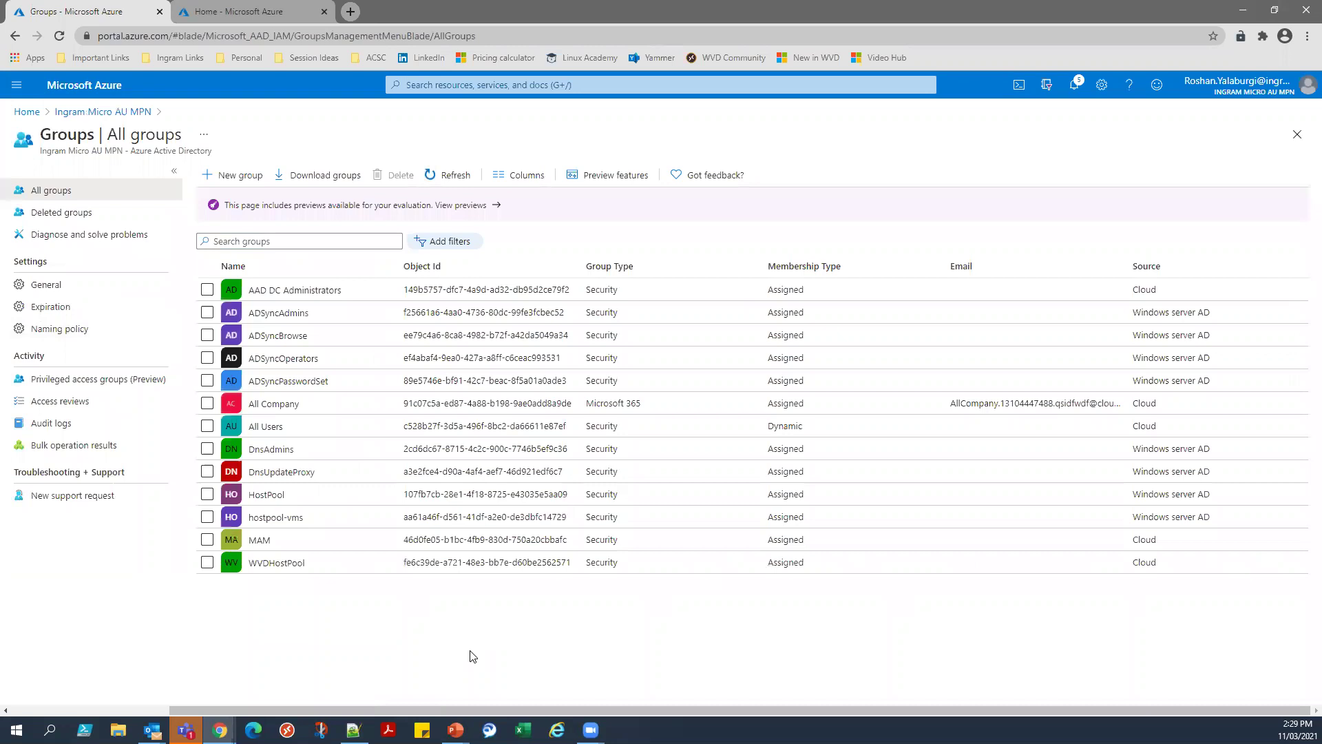
{"action": "left_click", "coordinate": [230, 176]}
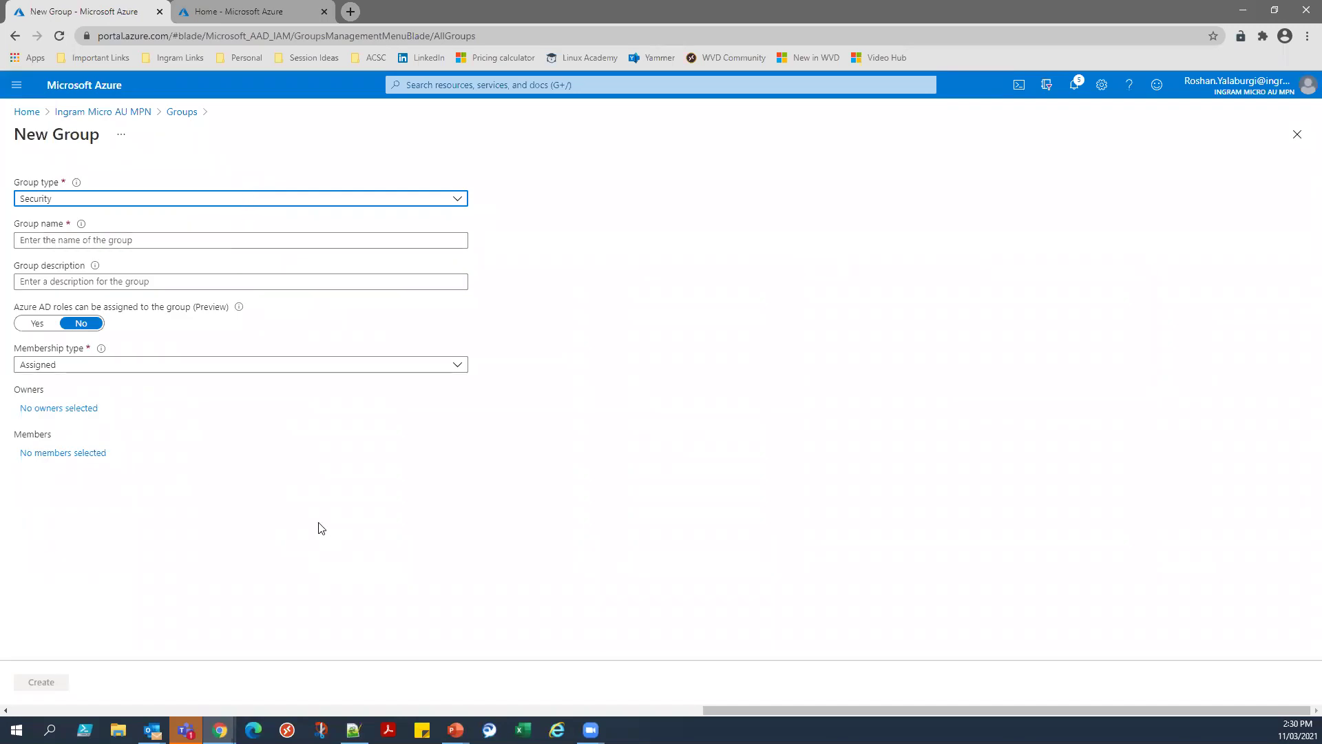
{"action": "left_click", "coordinate": [458, 205]}
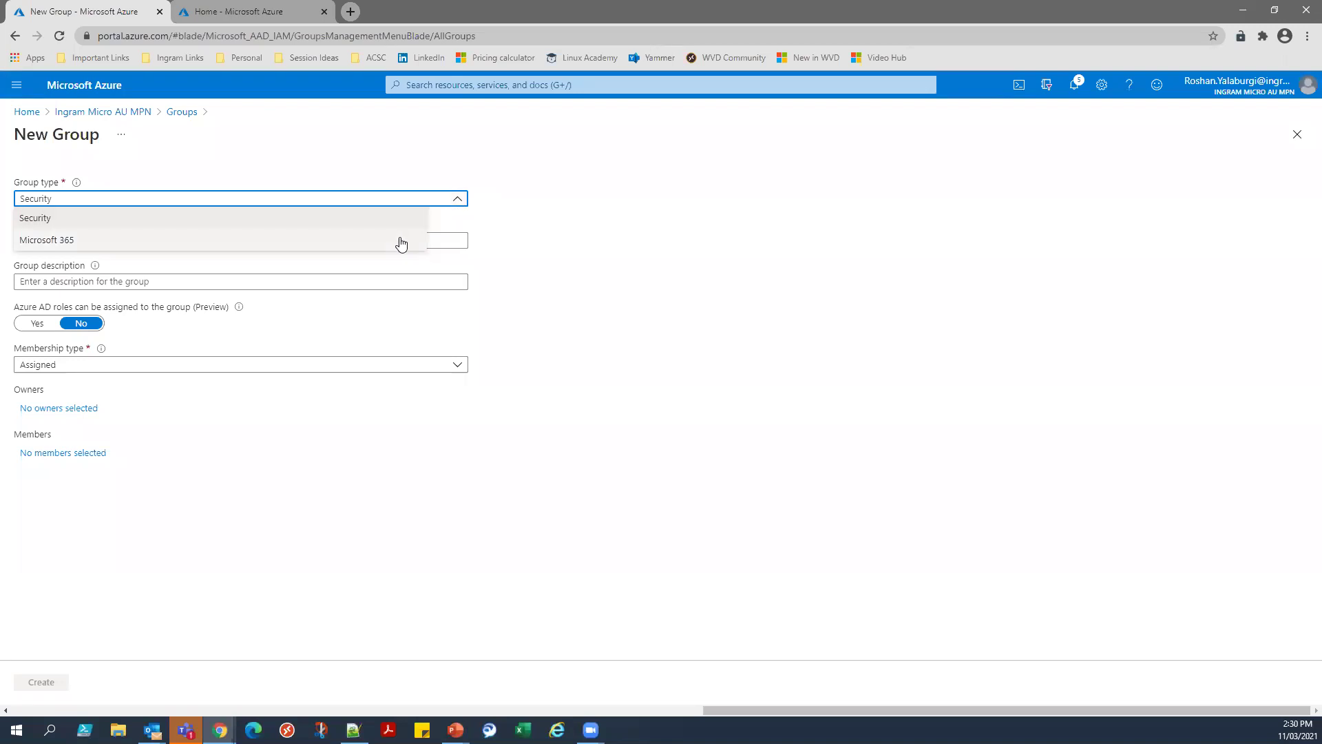
{"action": "left_click", "coordinate": [412, 219]}
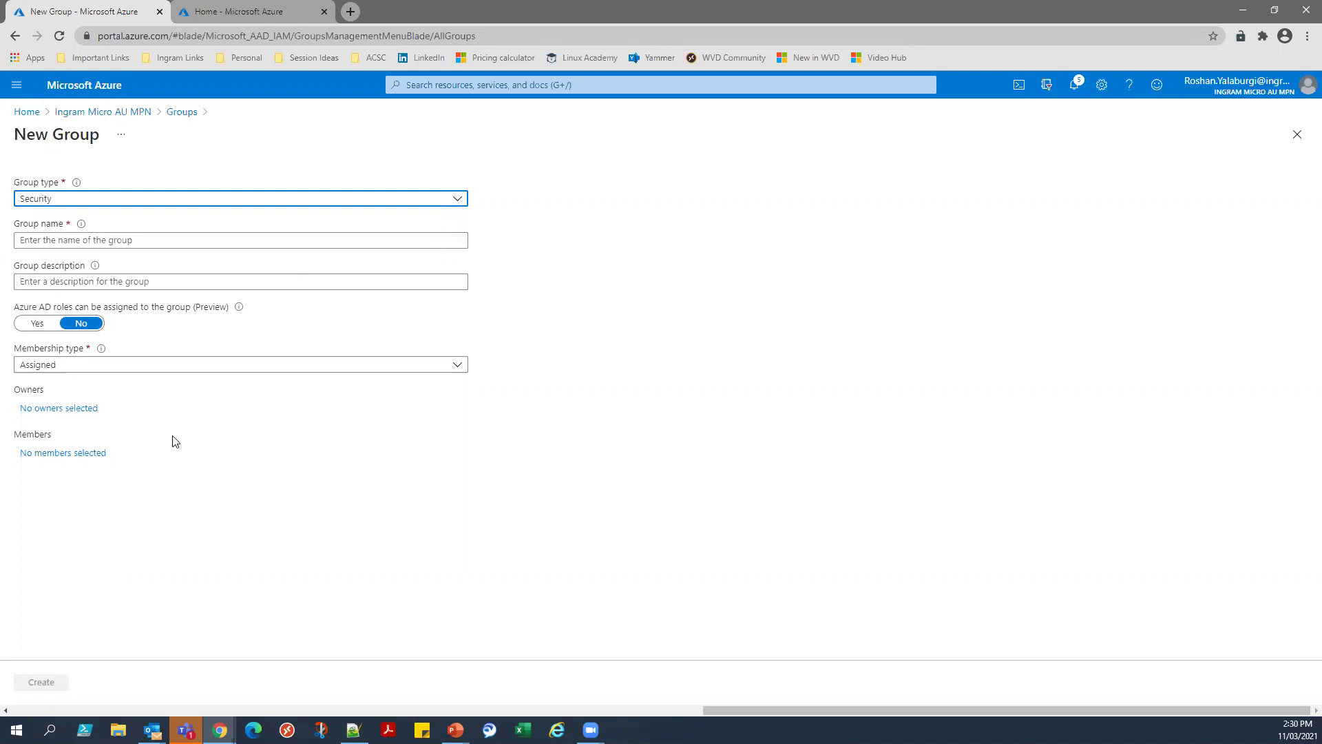
{"action": "left_click", "coordinate": [216, 368]}
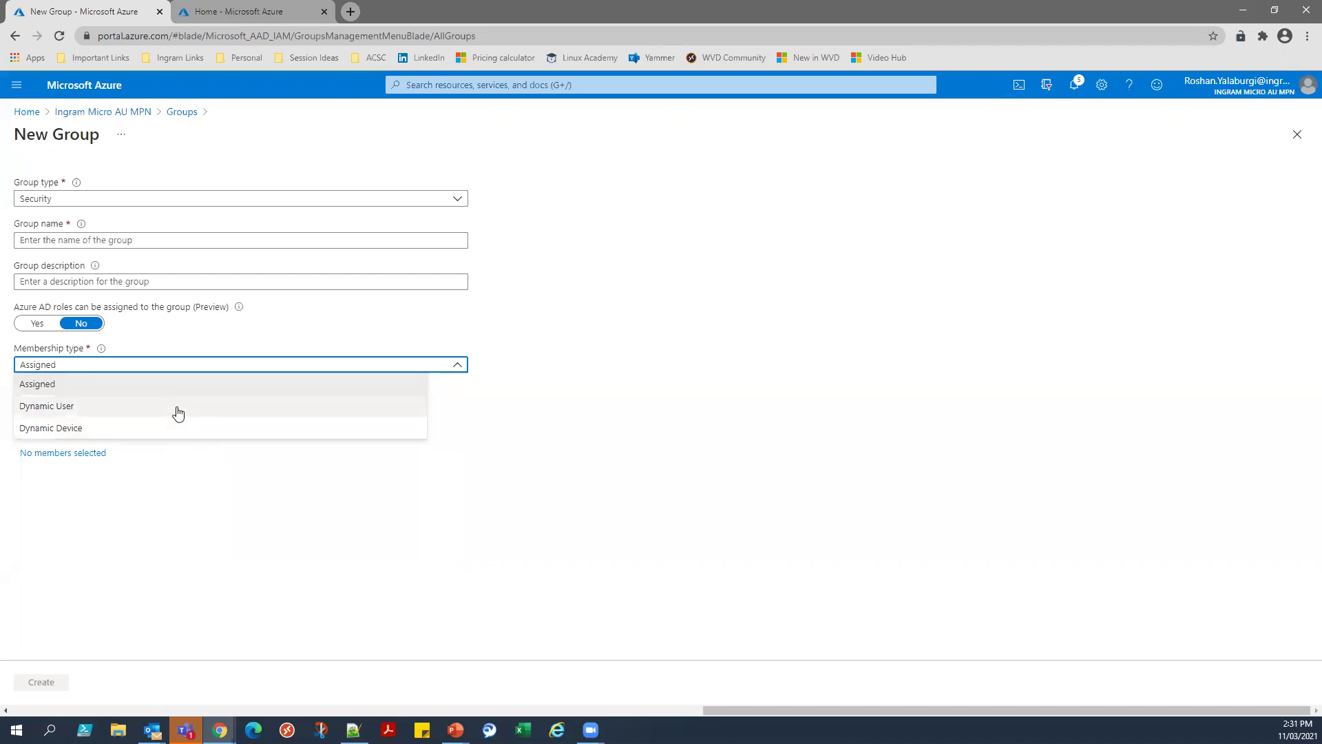
{"action": "left_click", "coordinate": [177, 408]}
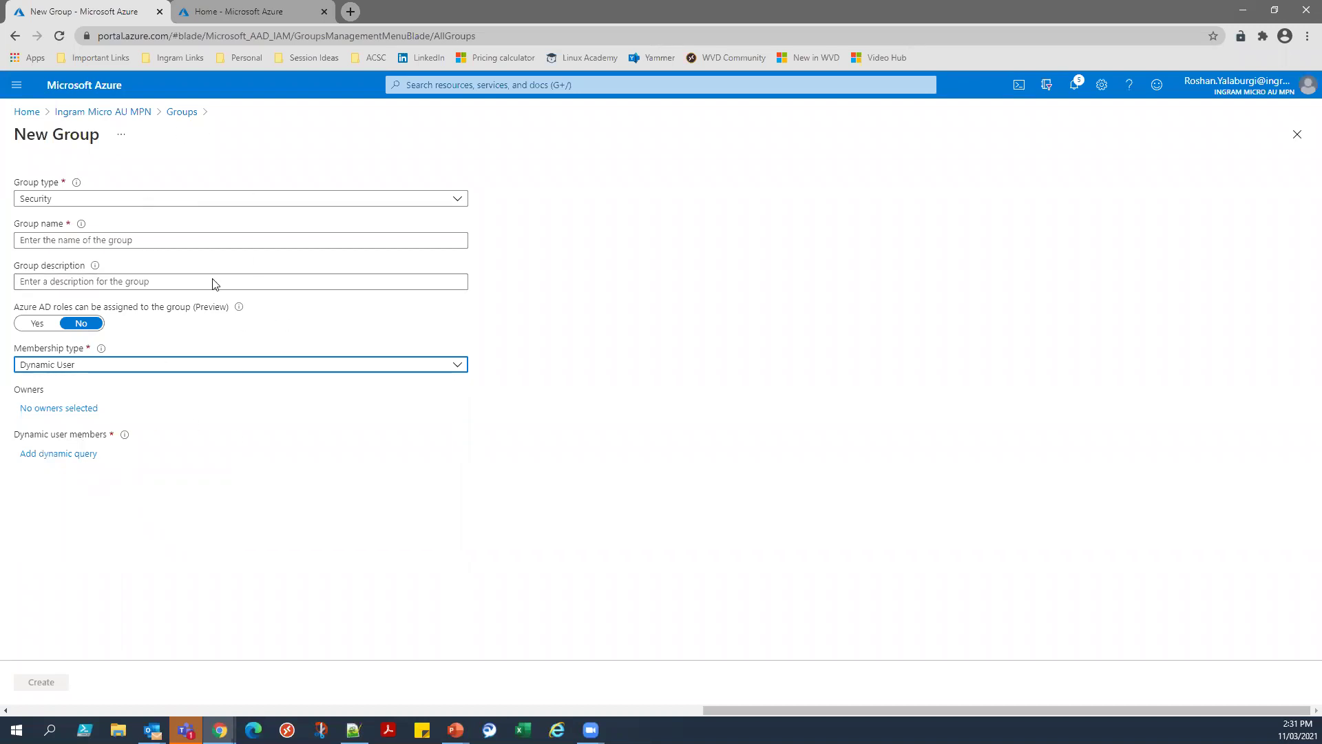
{"action": "left_click", "coordinate": [173, 116]}
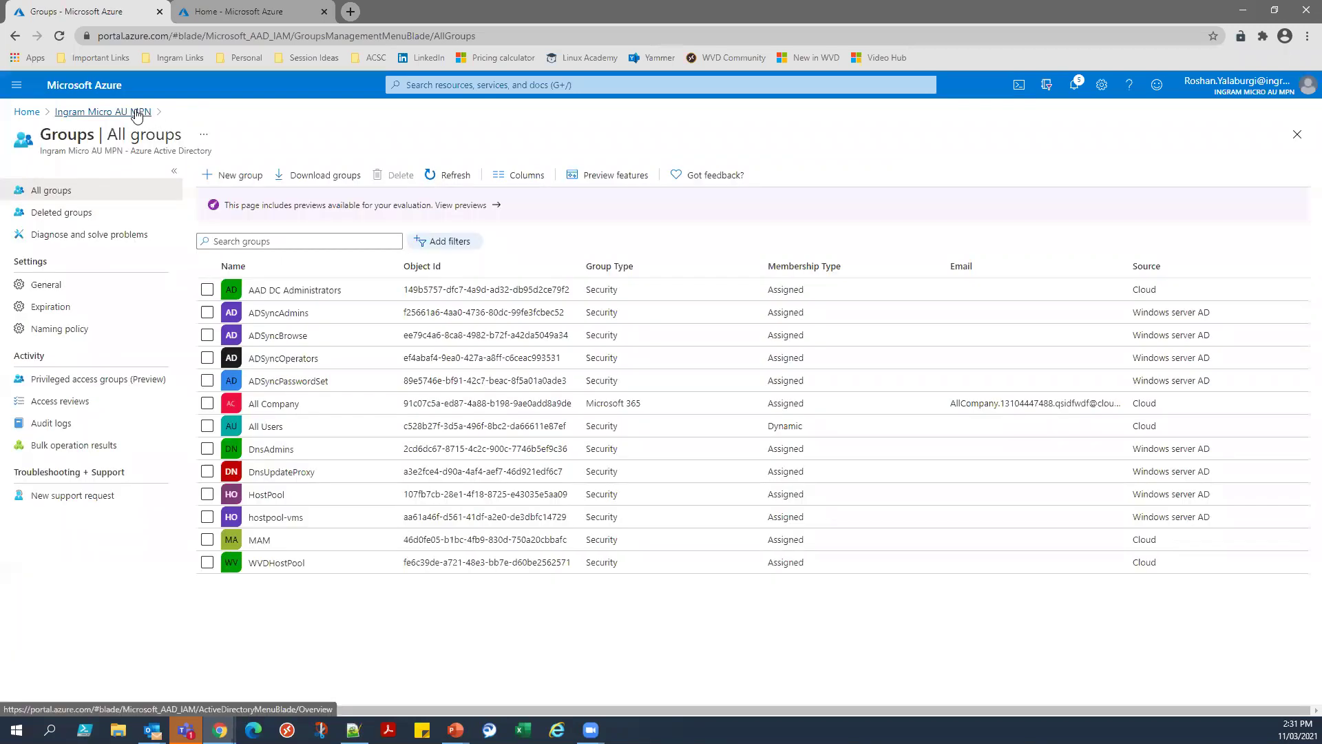
Return to Azure home, search 'domain', and open Azure AD Domain Services.
{"action": "left_click", "coordinate": [137, 114]}
{"action": "left_click", "coordinate": [27, 111]}
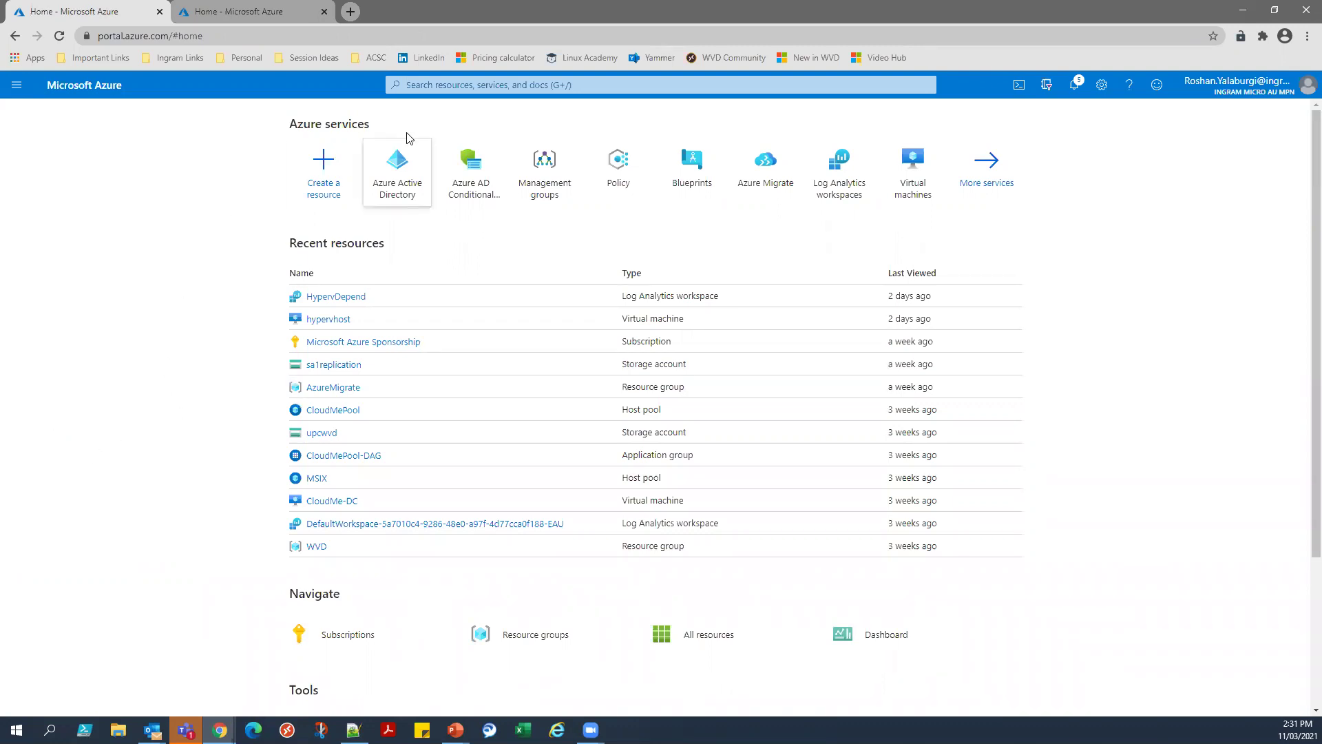
{"action": "left_click", "coordinate": [438, 84]}
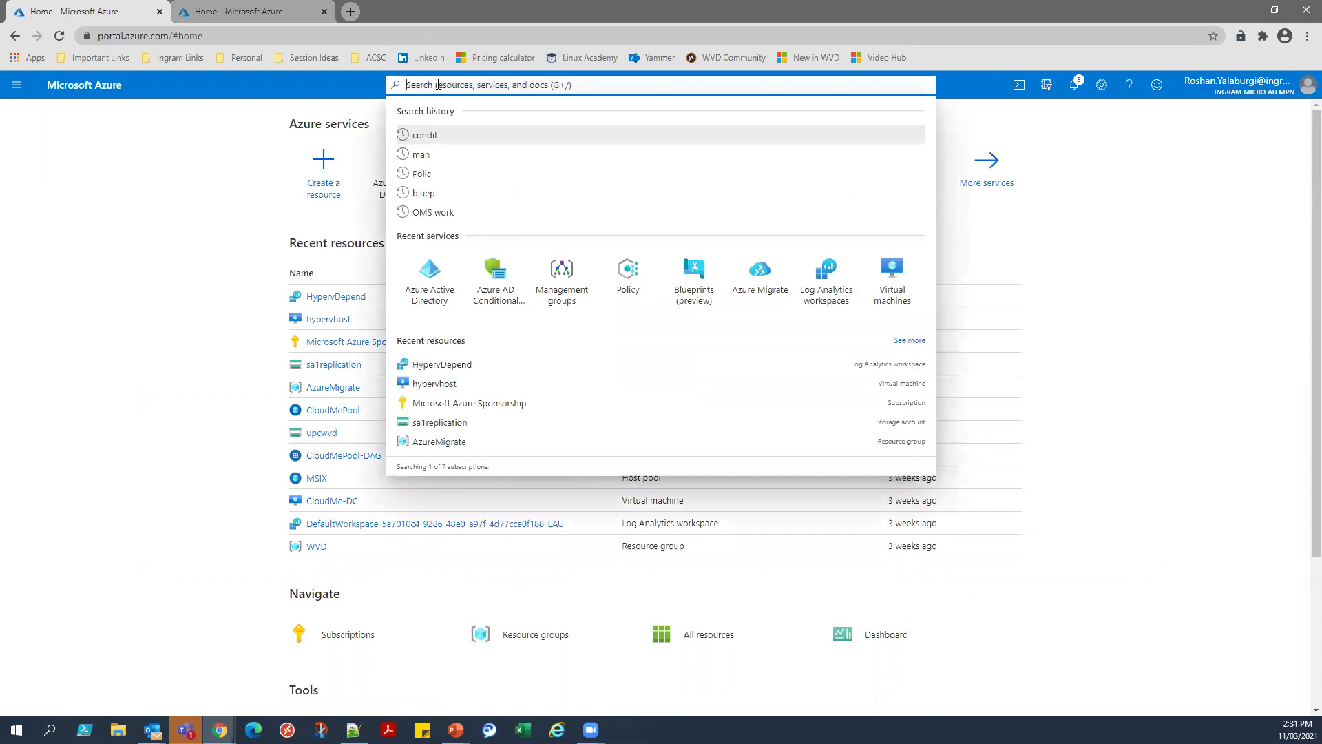
{"action": "type", "text": "domain"}
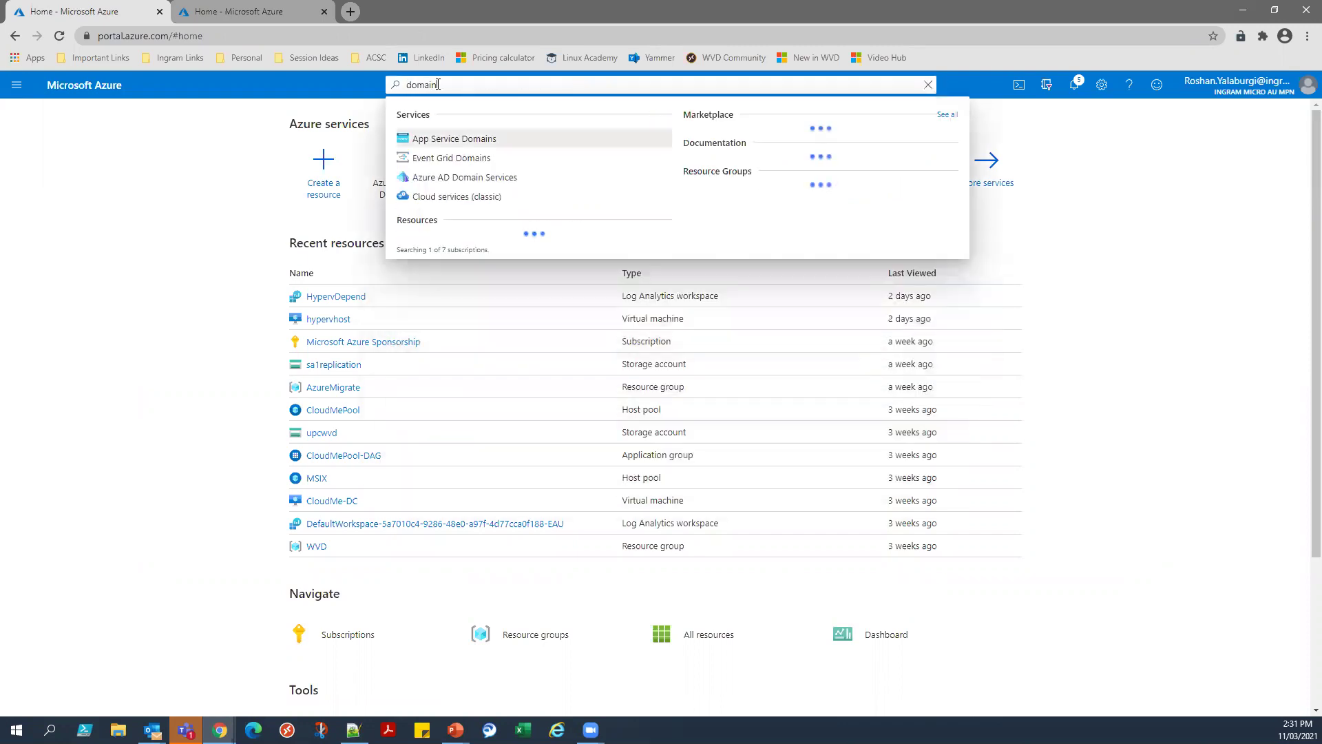
{"action": "left_click", "coordinate": [459, 179]}
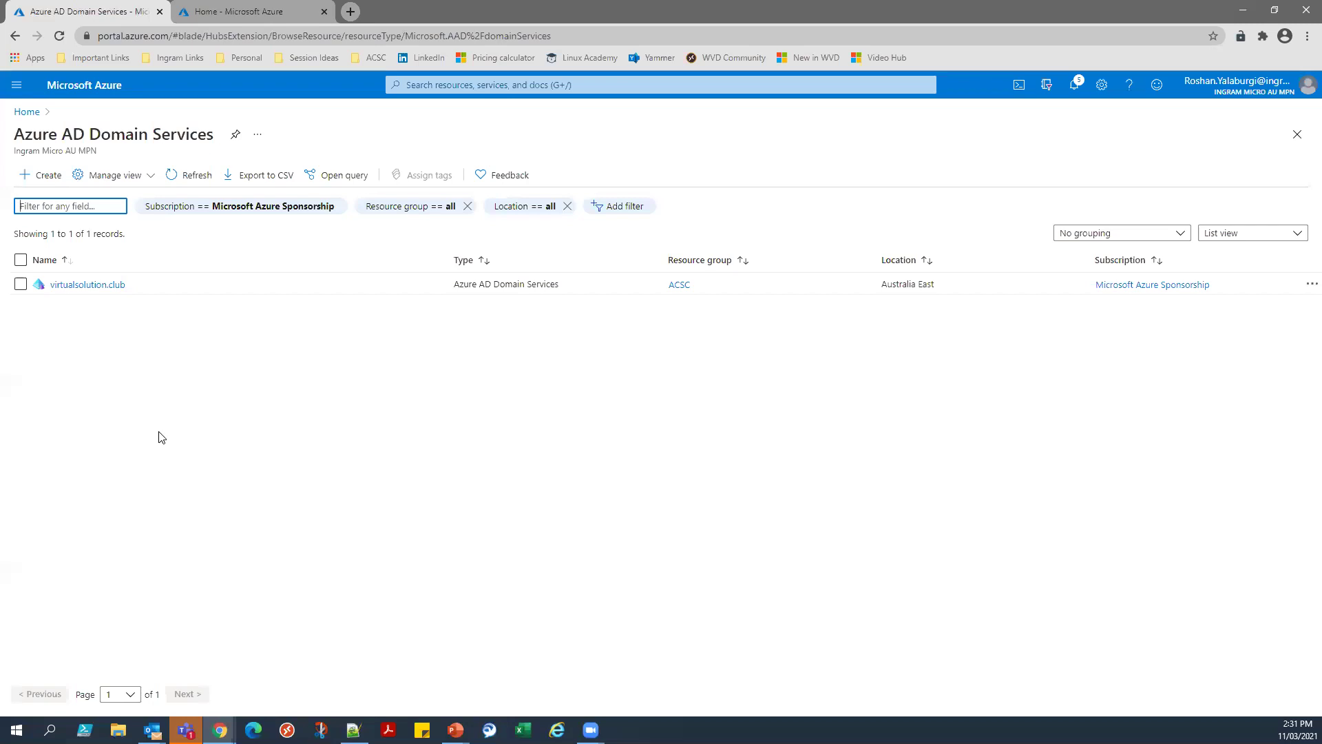
Open virtualsolution.club's Properties and review its DNS name and IPs 10.0.1.6 and 10.0.1.5.
{"action": "left_click", "coordinate": [101, 288]}
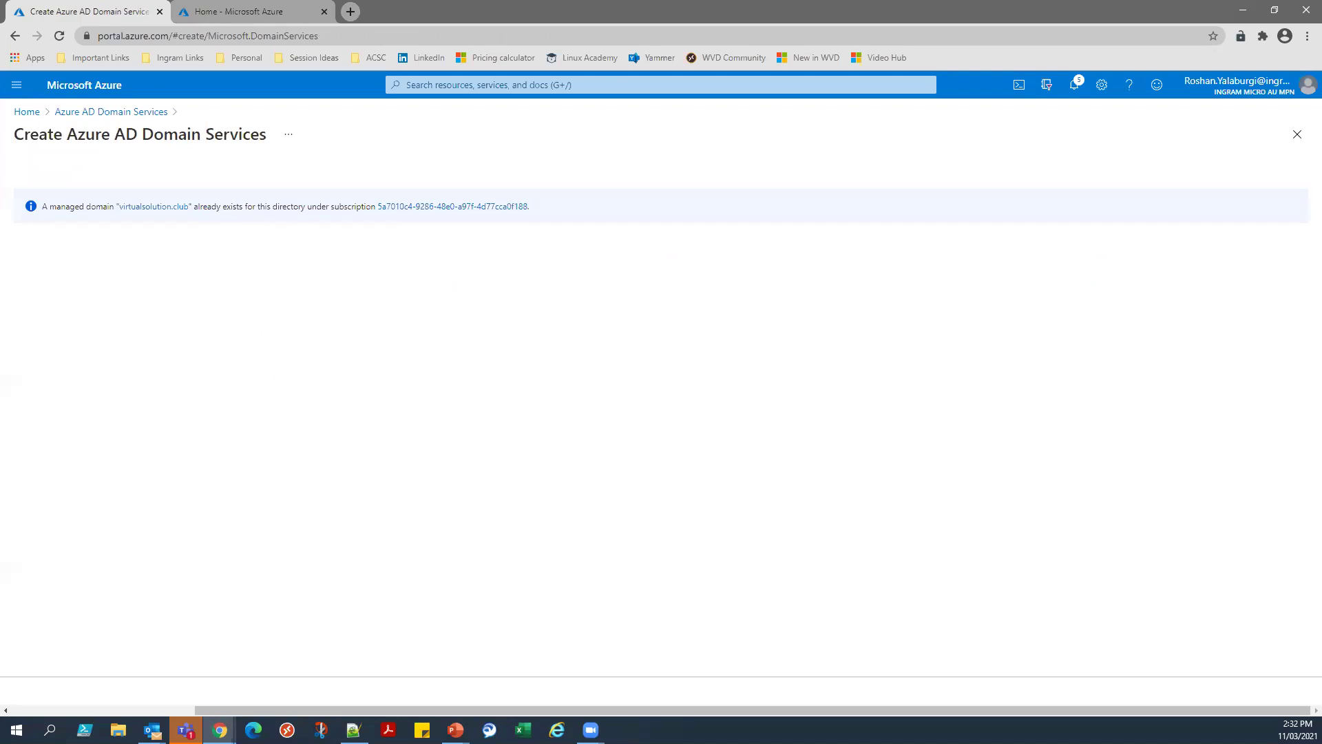
{"action": "left_click", "coordinate": [147, 116]}
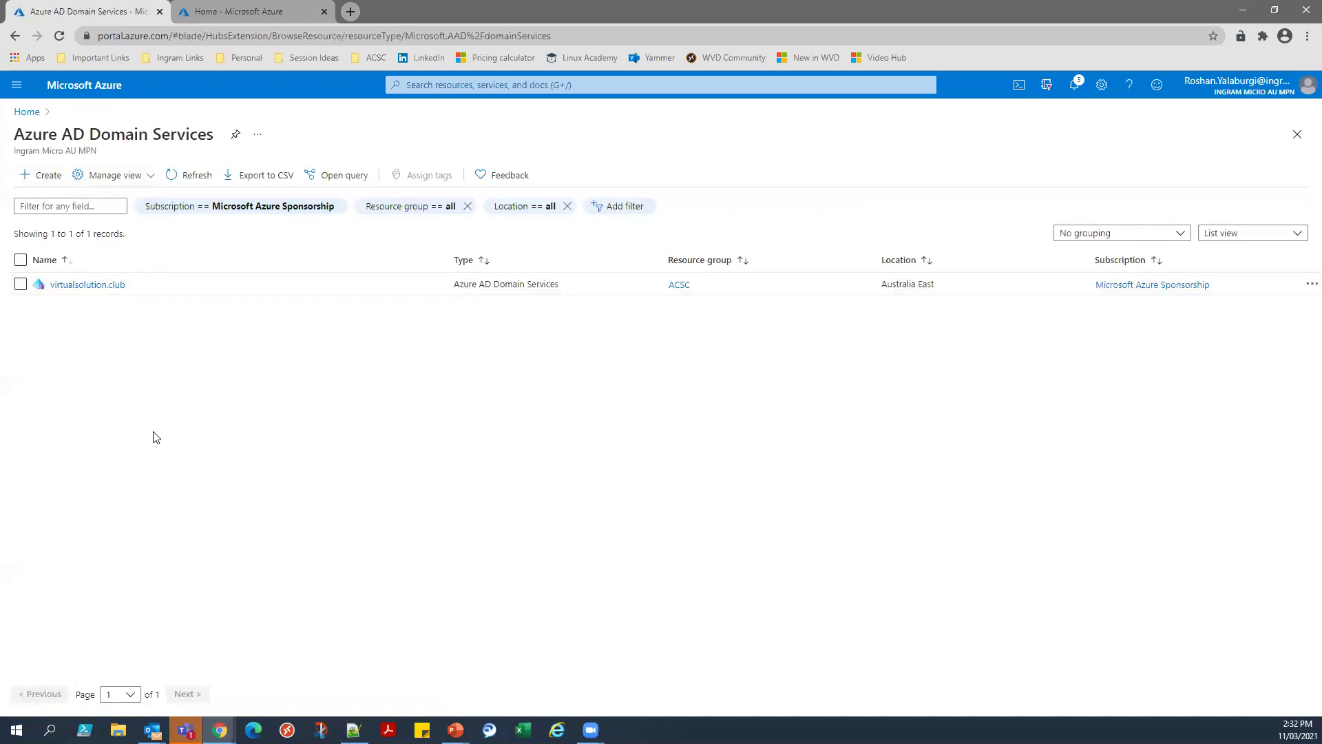
{"action": "left_click", "coordinate": [104, 285]}
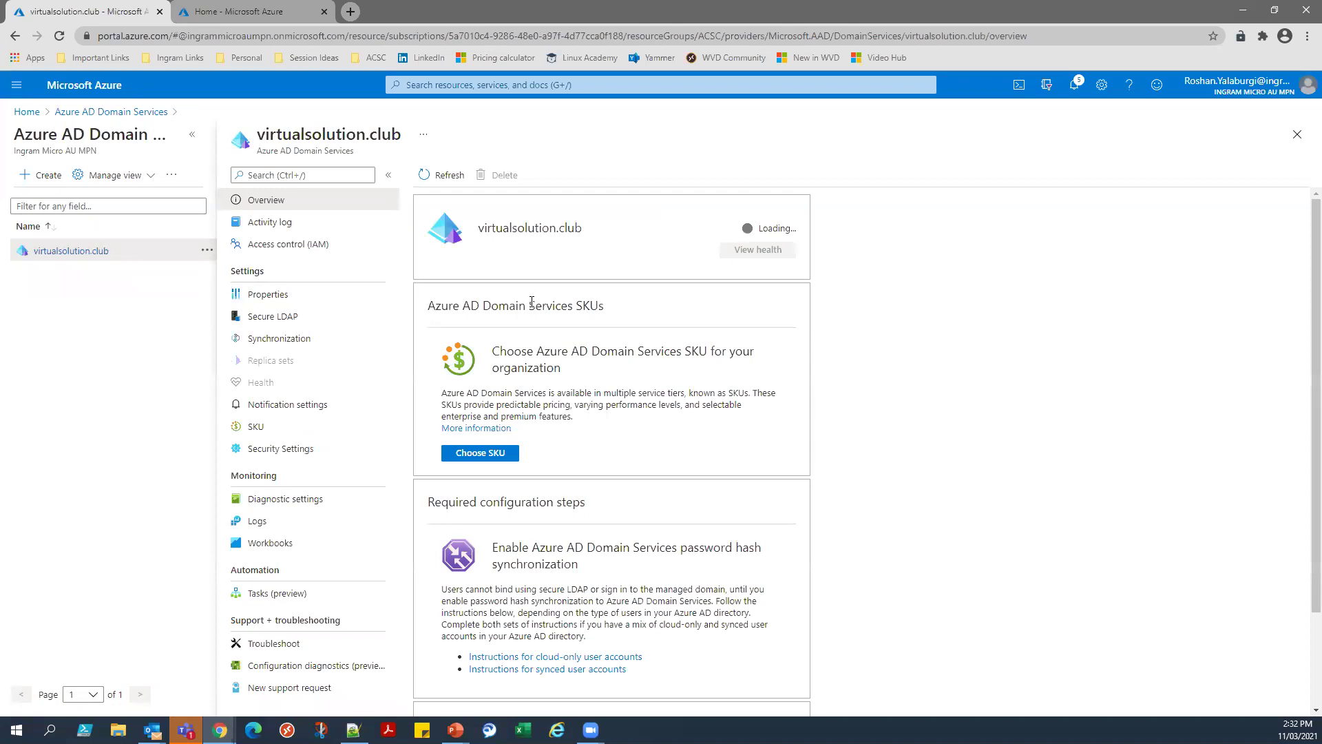
{"action": "left_click", "coordinate": [336, 305]}
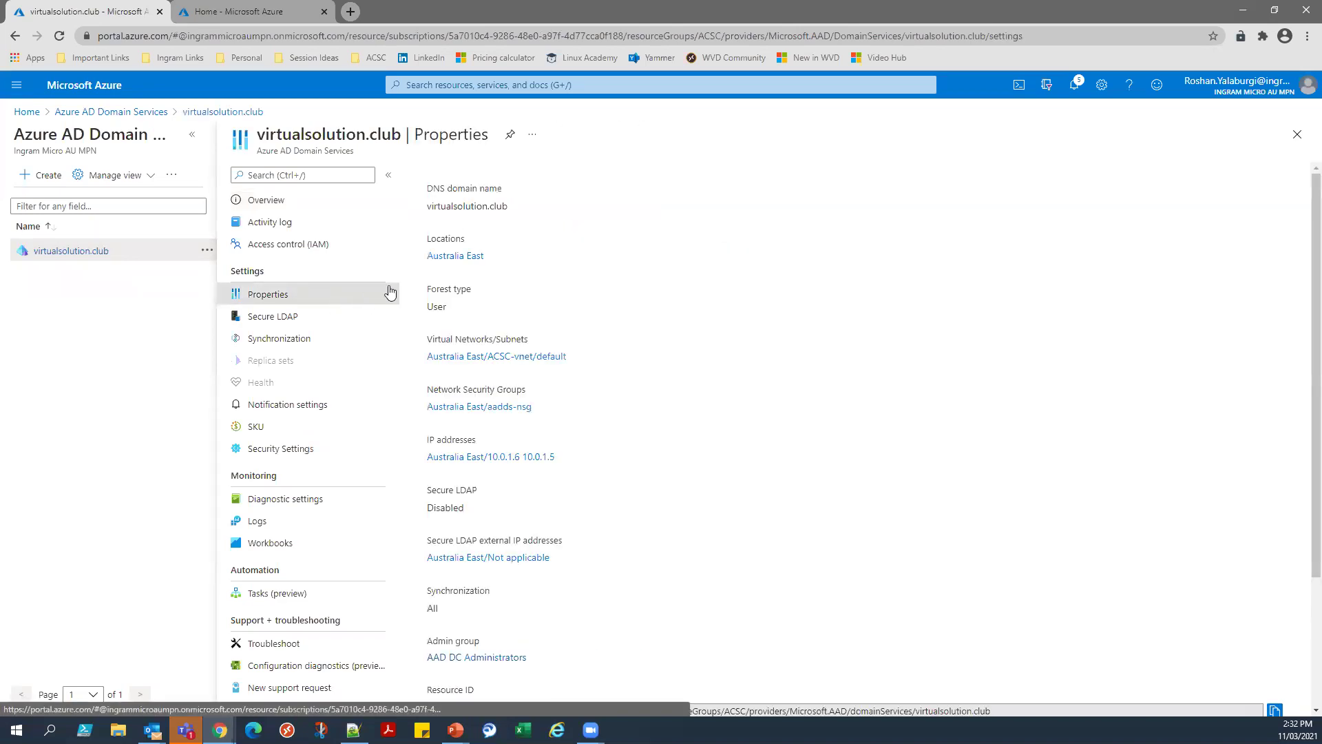
{"action": "left_click_drag", "start_coordinate": [525, 214], "coordinate": [442, 193]}
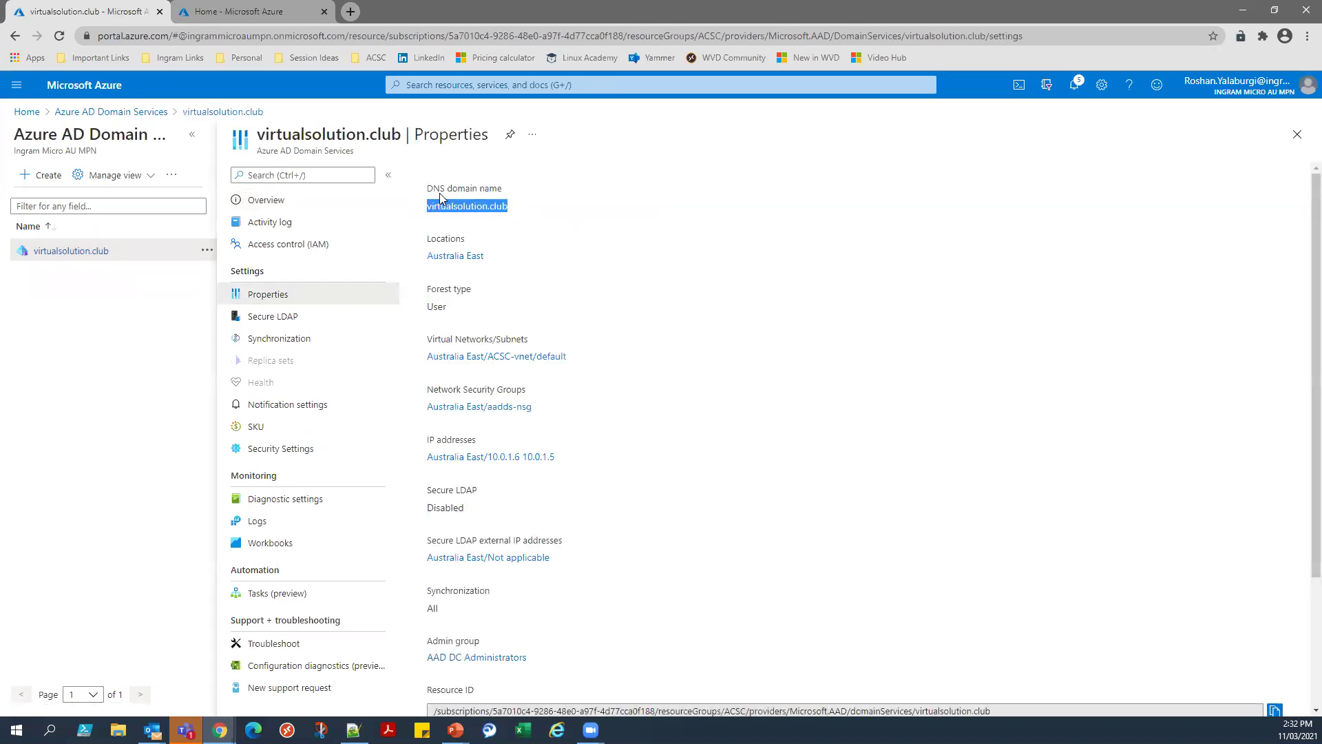
{"action": "left_click_drag", "start_coordinate": [555, 457], "coordinate": [489, 452]}
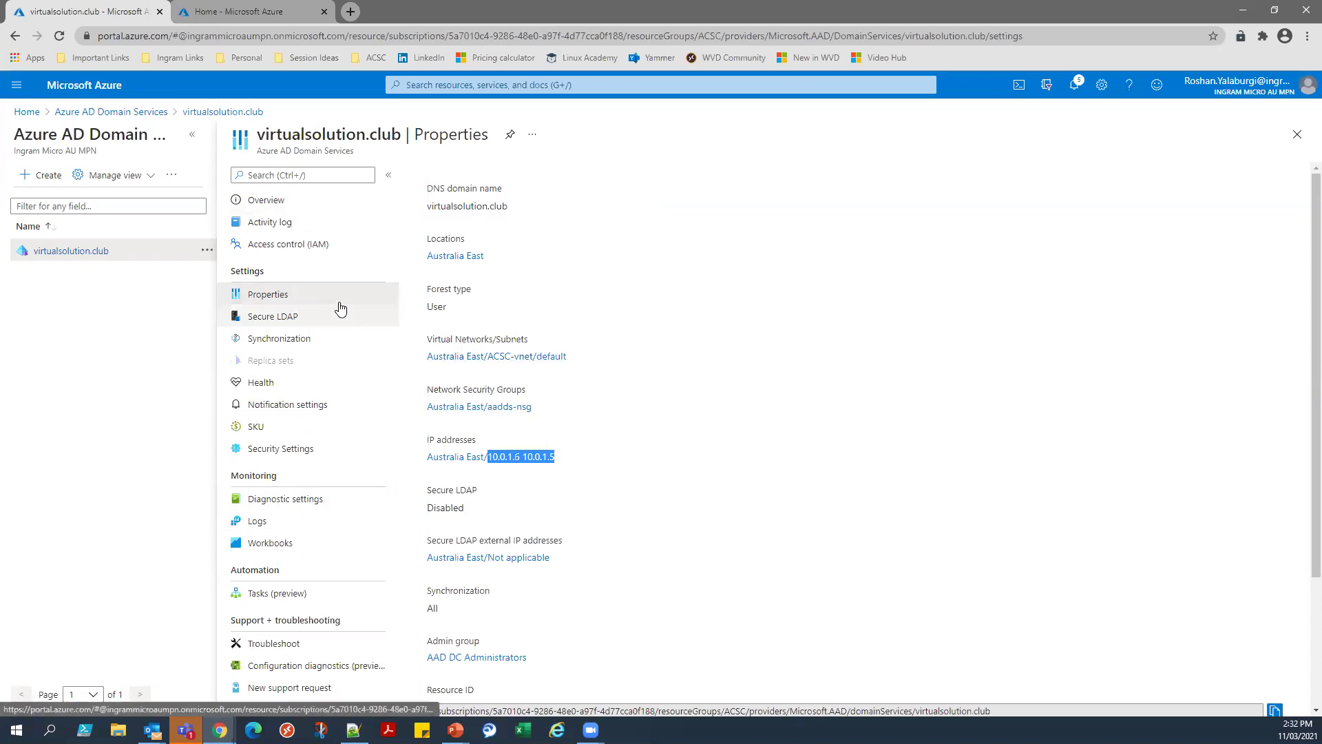
{"action": "left_click", "coordinate": [347, 213]}
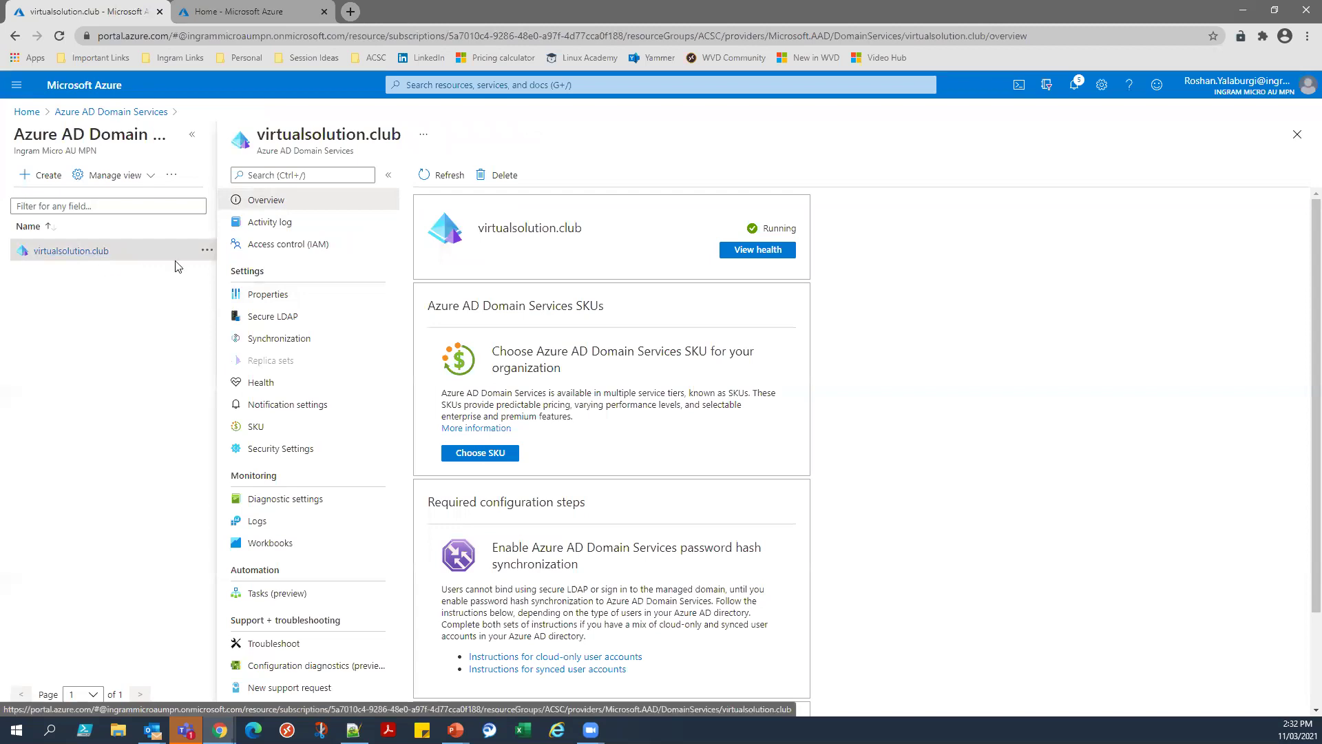
{"action": "left_click", "coordinate": [301, 302]}
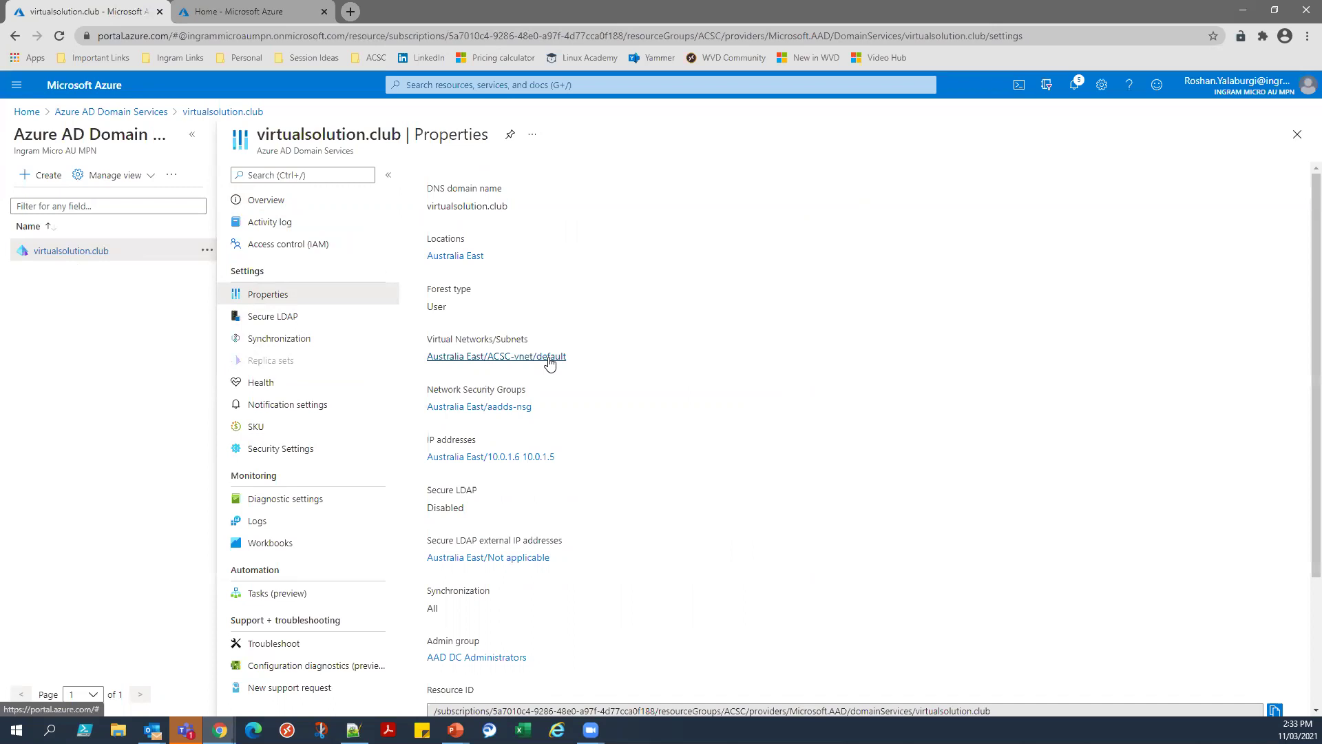
Connect by Remote Desktop to 20.188.192.213 and sign in with the admin password.
{"action": "key", "text": "super+e"}
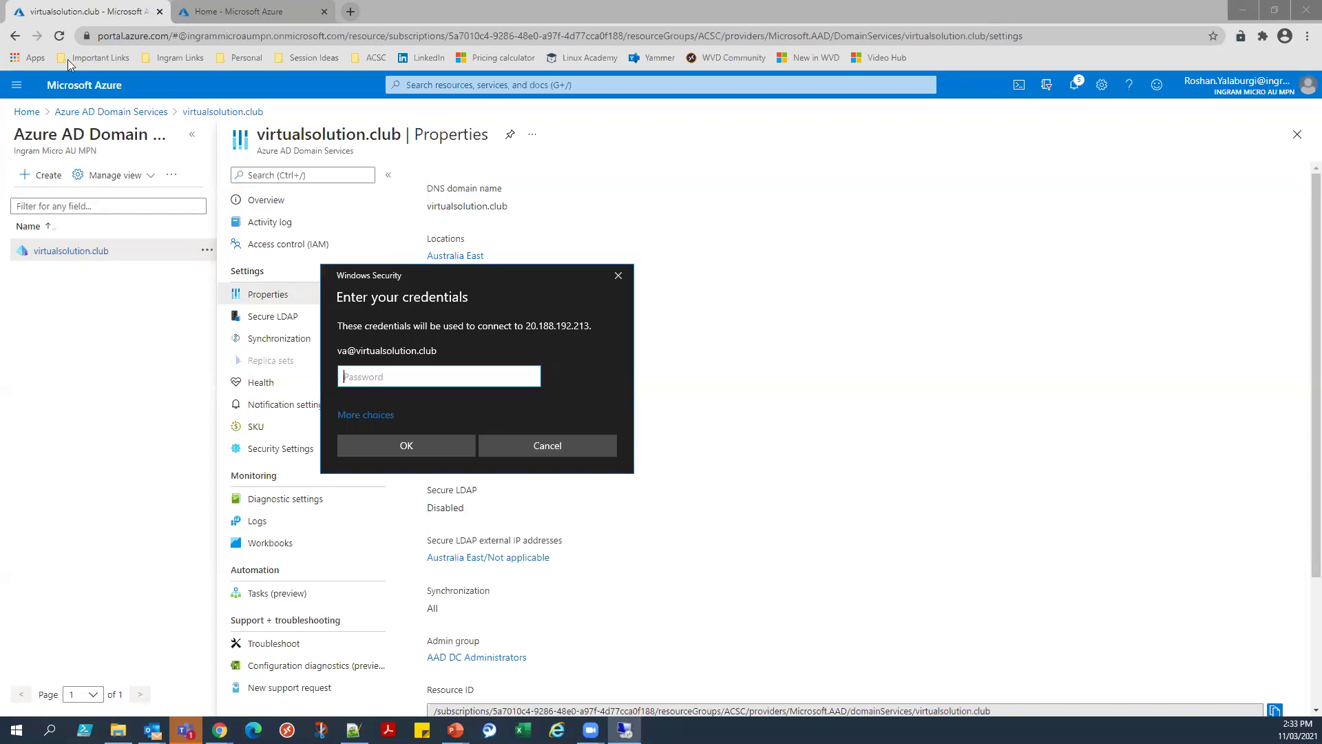
{"action": "left_click_drag", "start_coordinate": [524, 274], "coordinate": [672, 254]}
{"action": "type", "text": "************"}
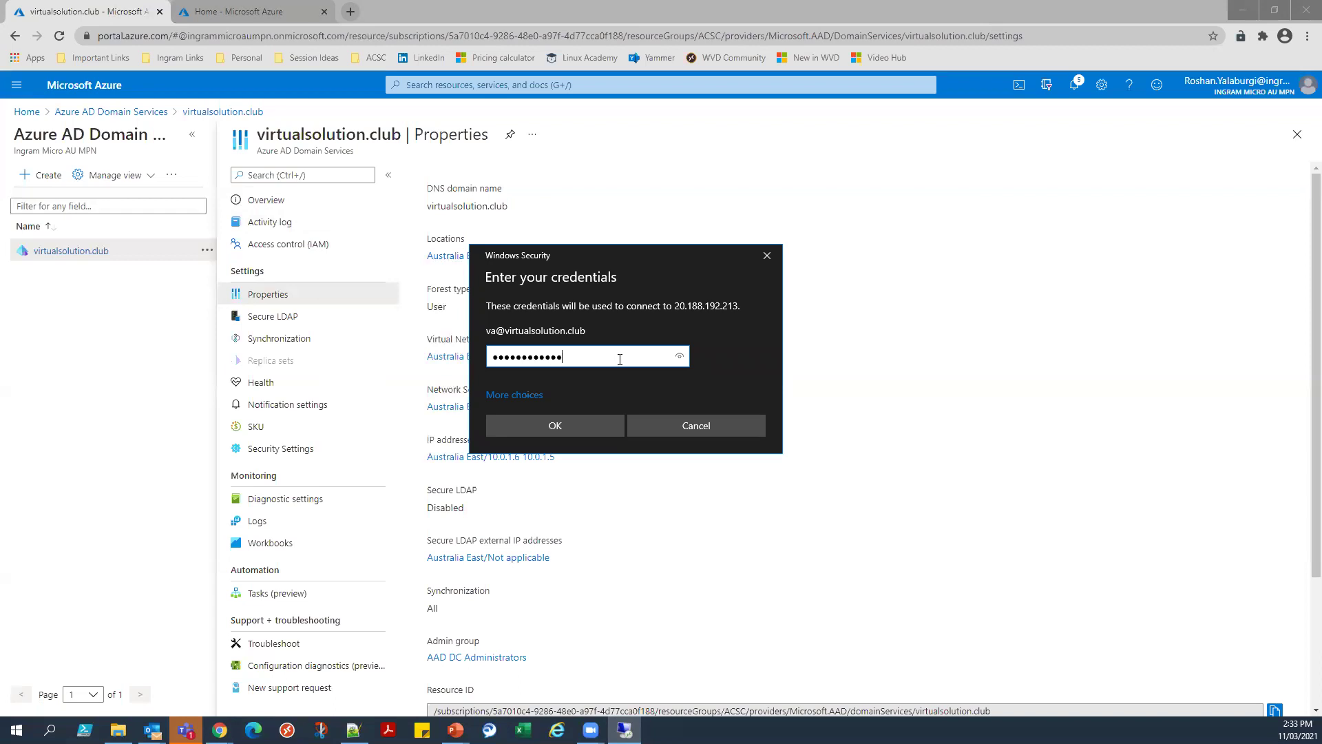
{"action": "key", "text": "Return"}
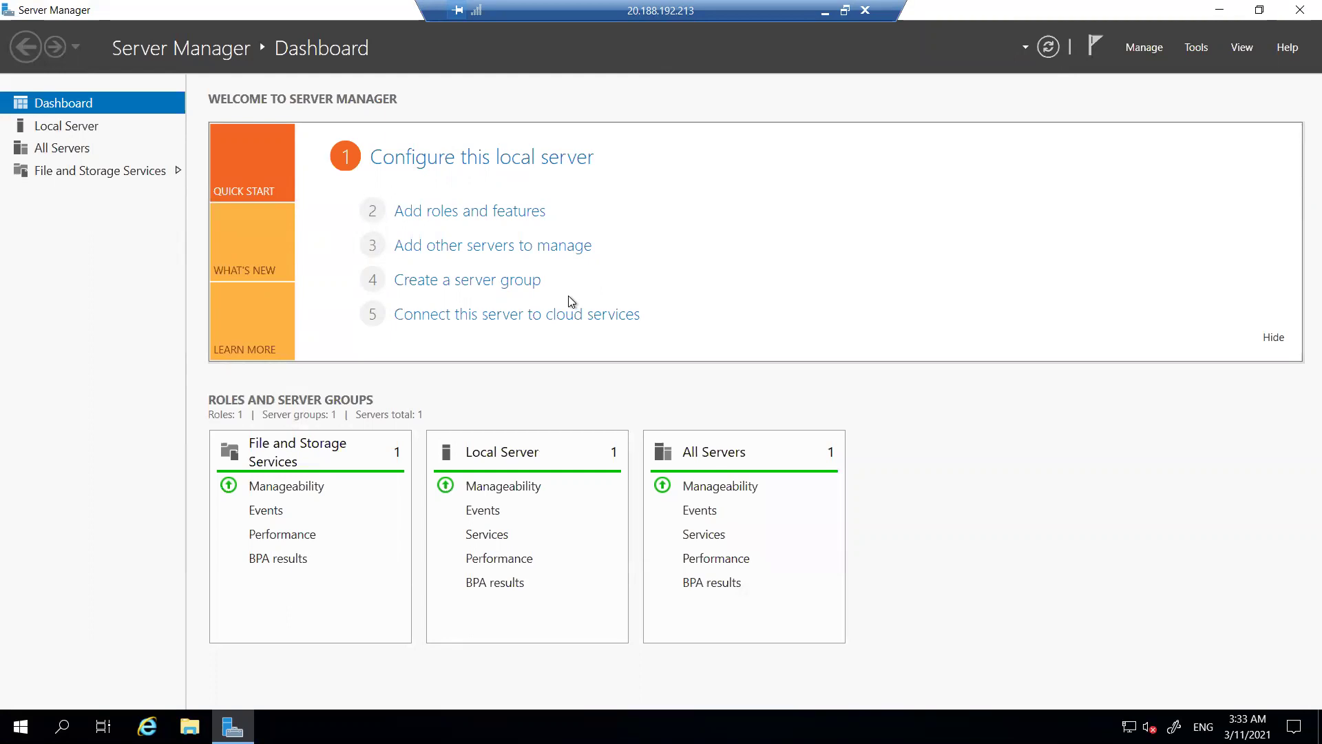
{"action": "left_click", "coordinate": [1150, 51]}
{"action": "left_click", "coordinate": [1129, 69]}
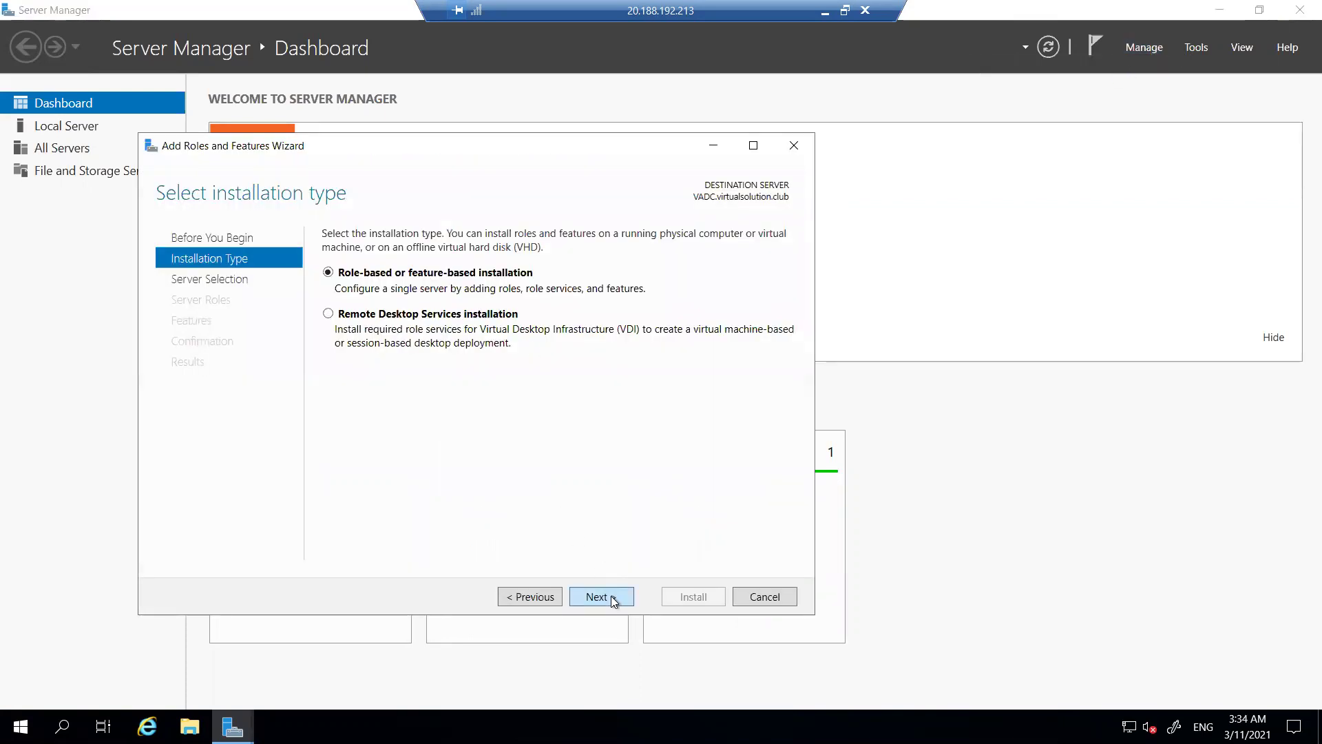
{"action": "double_click", "coordinate": [601, 596]}
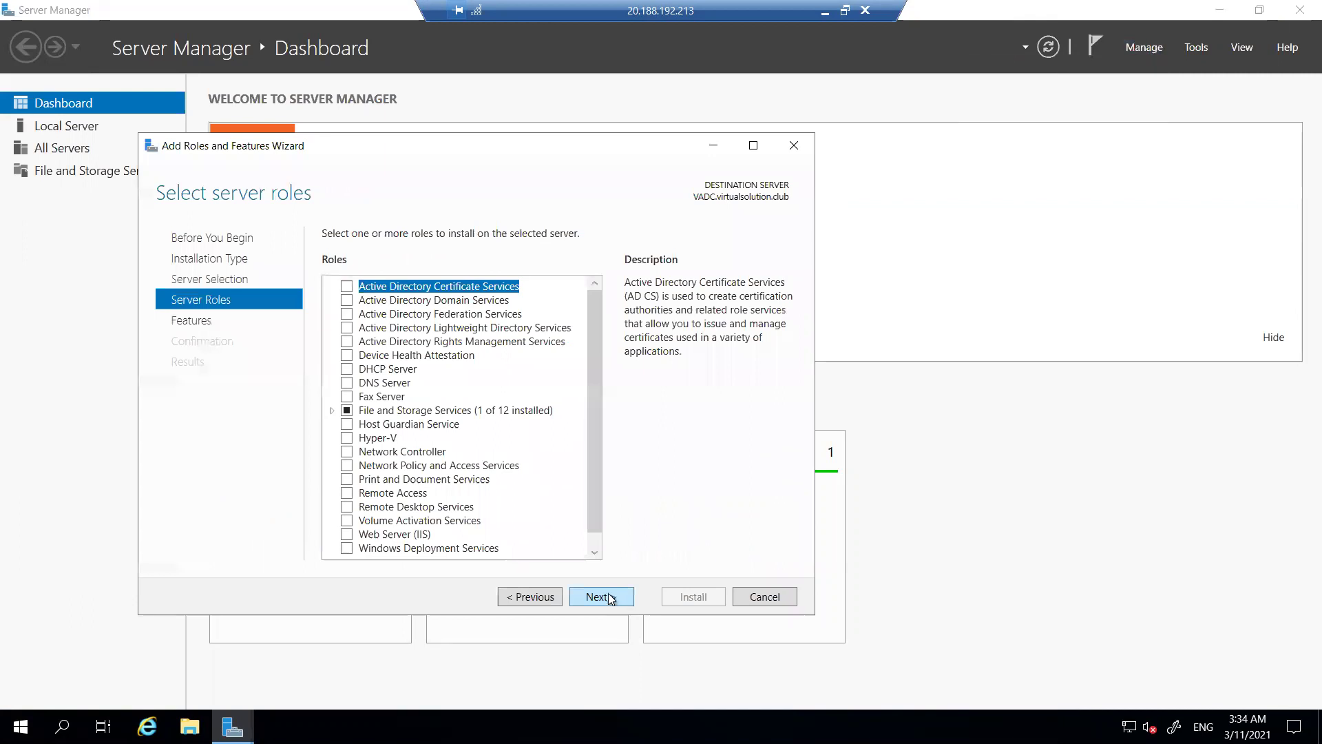
{"action": "left_click", "coordinate": [601, 597]}
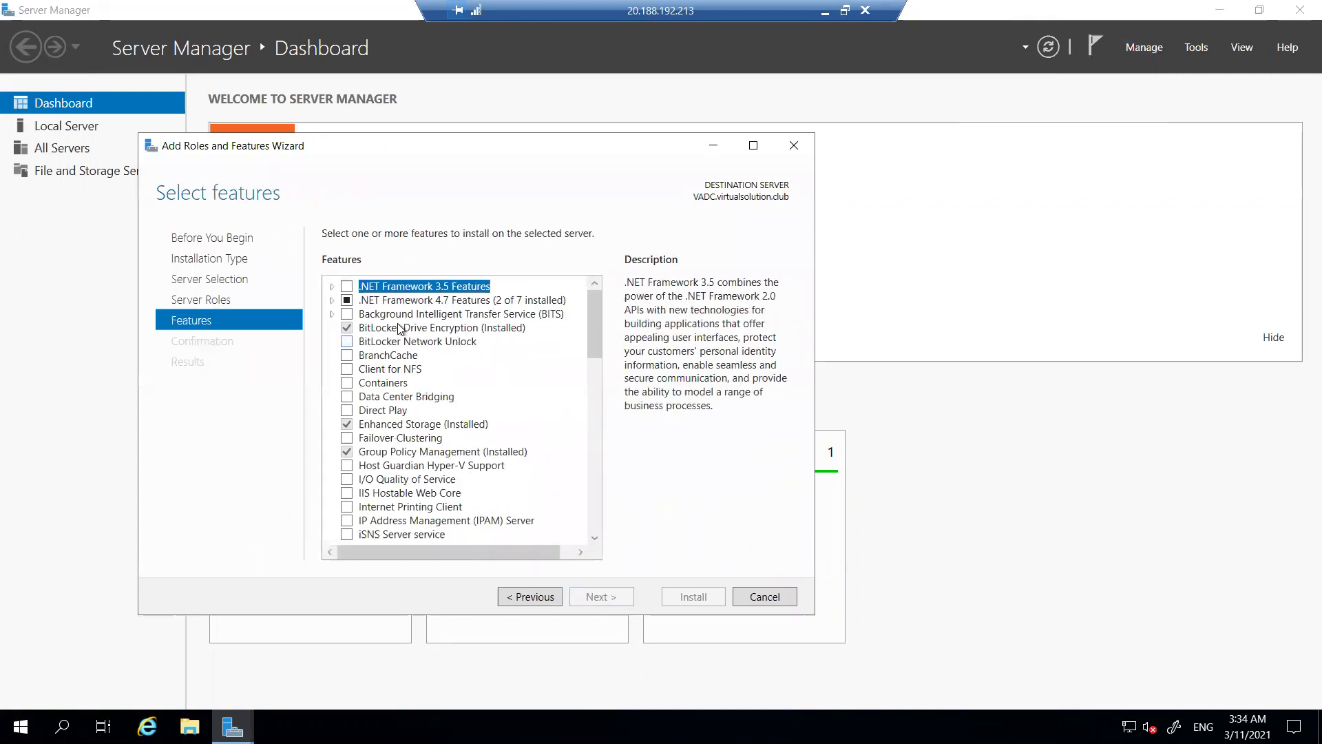
{"action": "scroll", "coordinate": [408, 443], "scroll_direction": "down", "scroll_amount": 3}
{"action": "scroll", "coordinate": [408, 444], "scroll_direction": "down", "scroll_amount": 5}
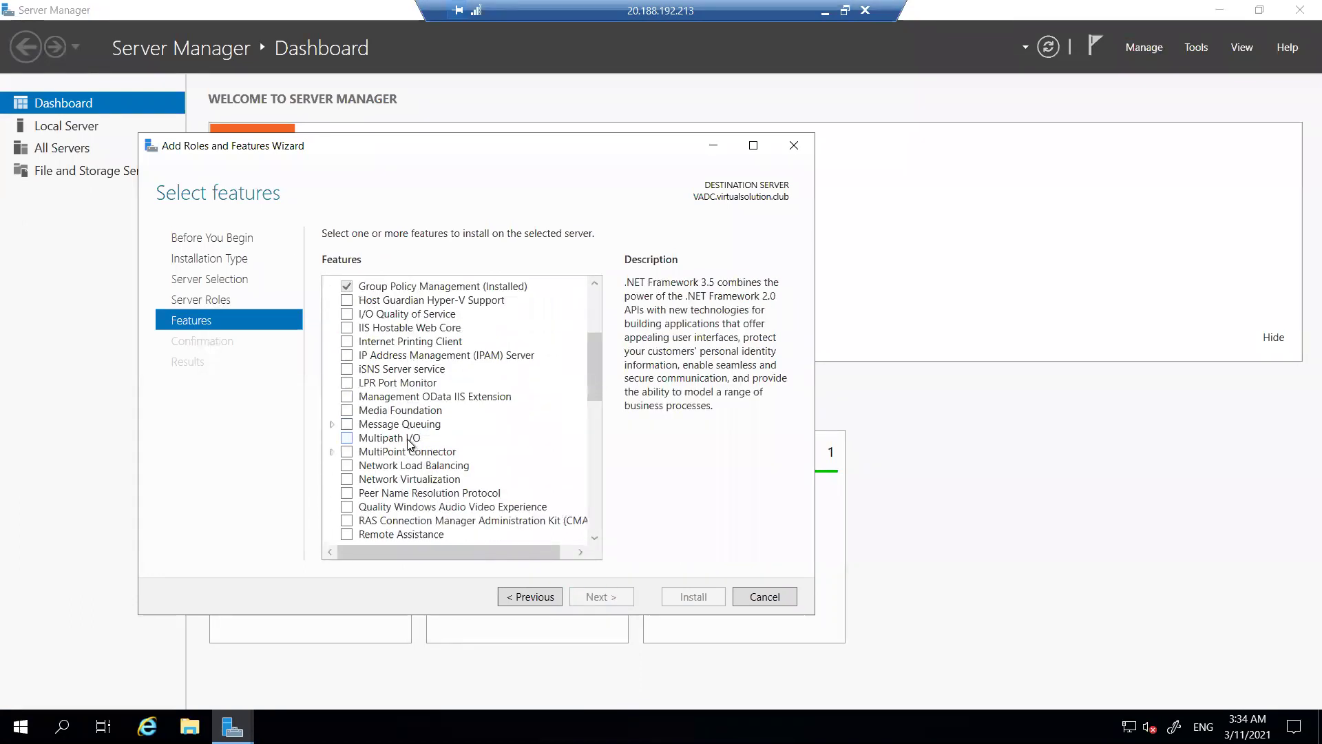
{"action": "left_click", "coordinate": [332, 437]}
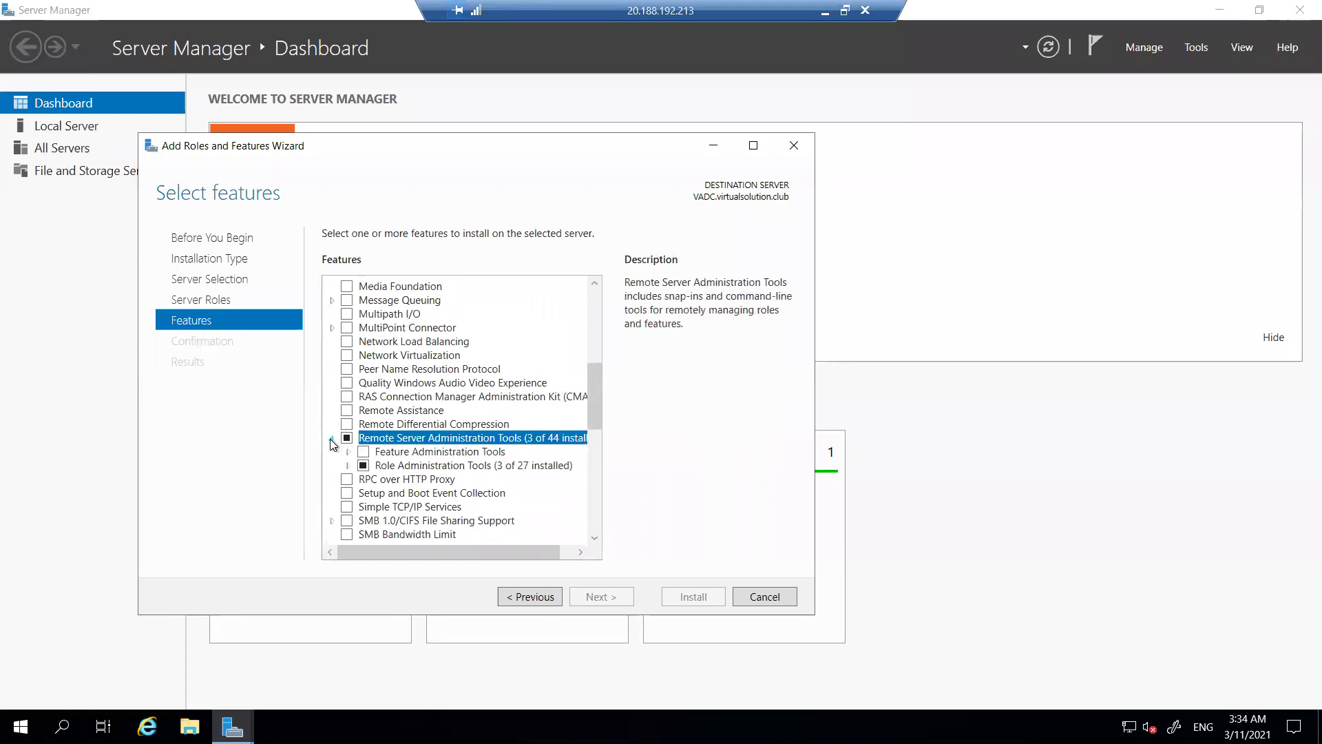
{"action": "scroll", "coordinate": [358, 437], "scroll_direction": "down", "scroll_amount": 1}
{"action": "left_click", "coordinate": [349, 425]}
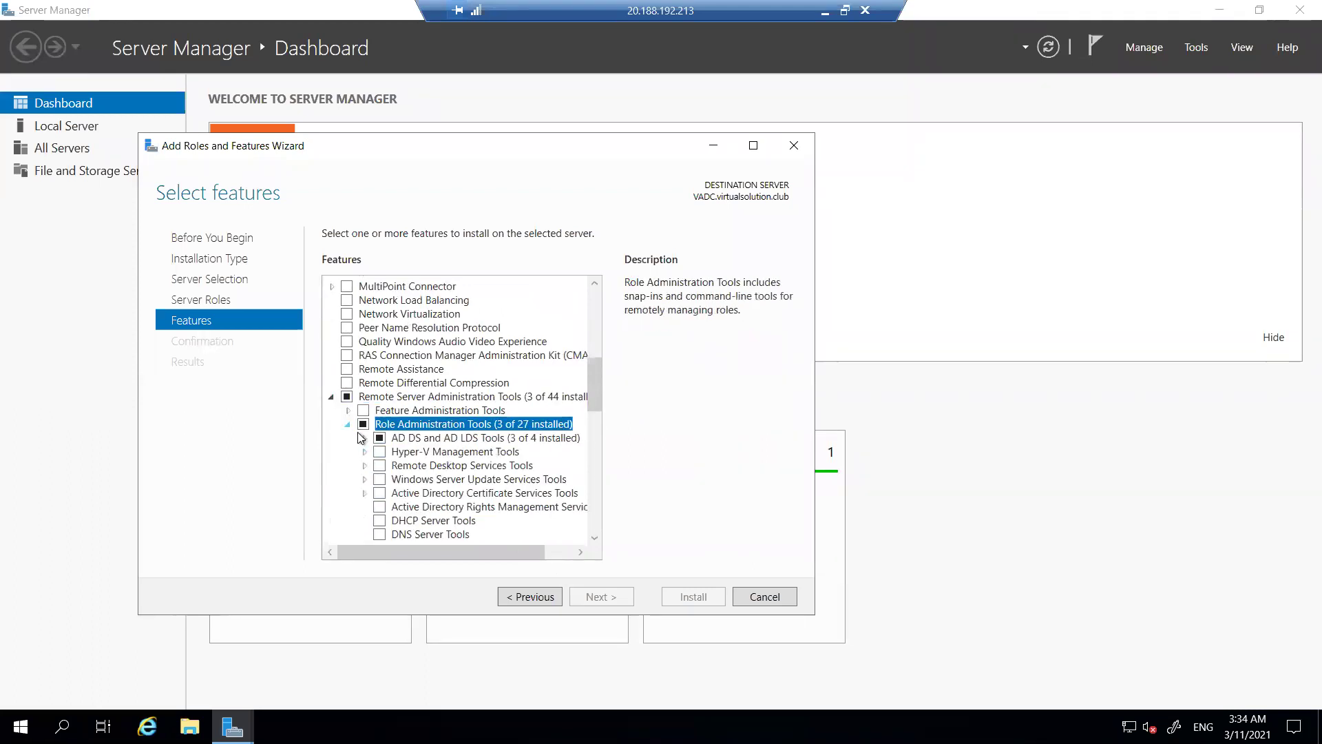
{"action": "scroll", "coordinate": [482, 421], "scroll_direction": "down", "scroll_amount": 1}
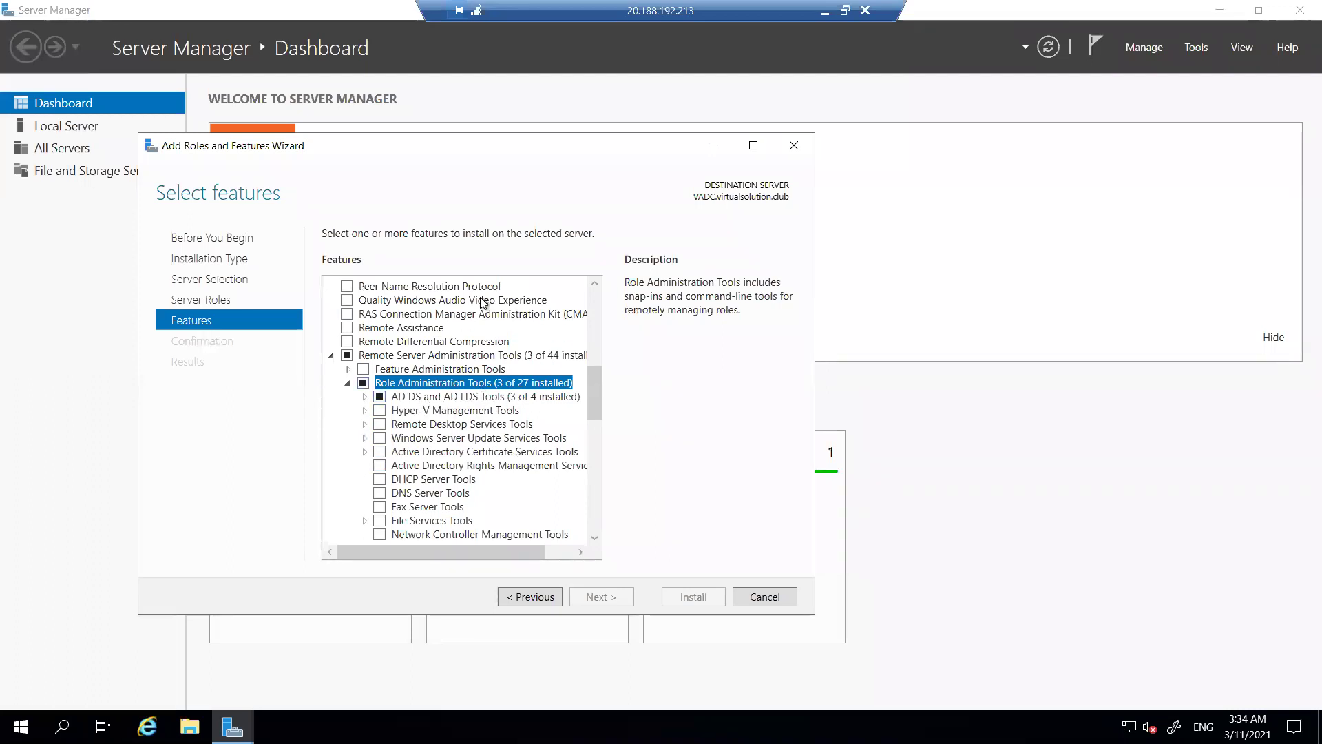
{"action": "left_click", "coordinate": [752, 595]}
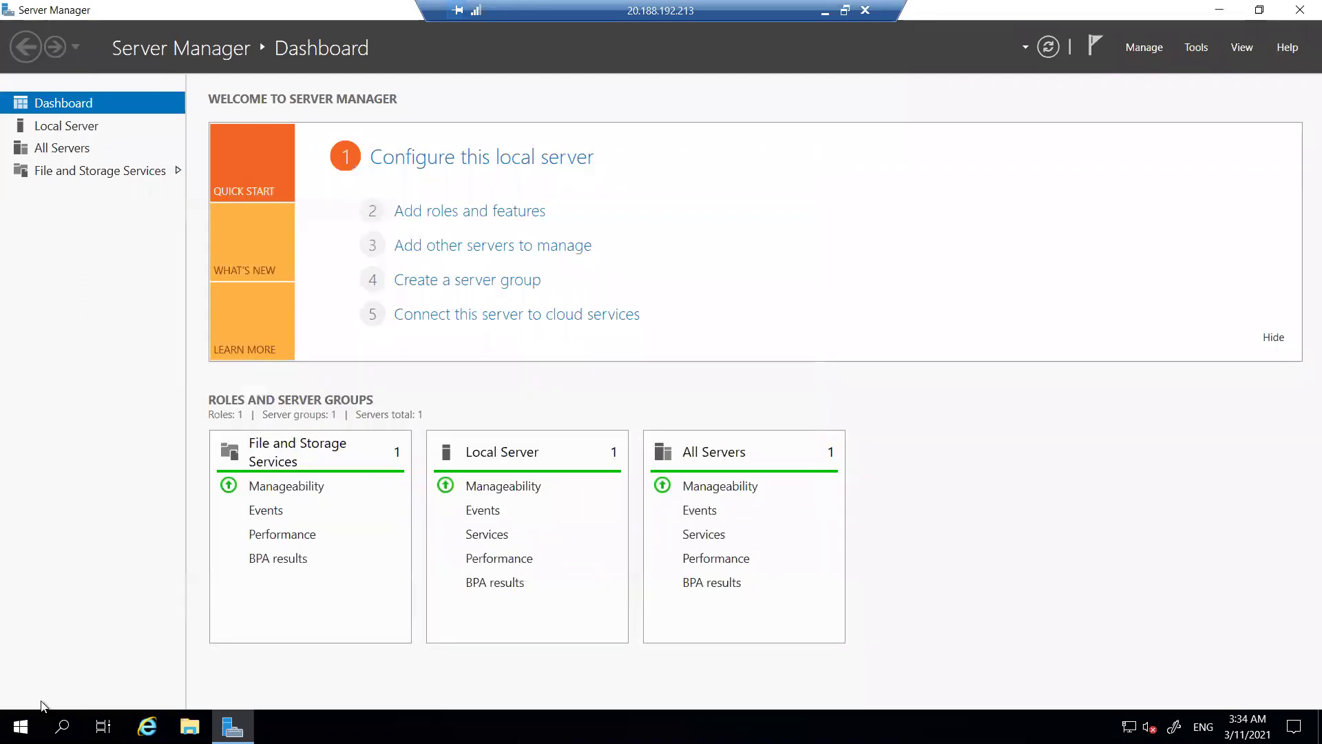
Launch Active Directory Users and Computers from Windows Administrative Tools and open virtualsolution.club, maximised.
{"action": "left_click", "coordinate": [19, 725]}
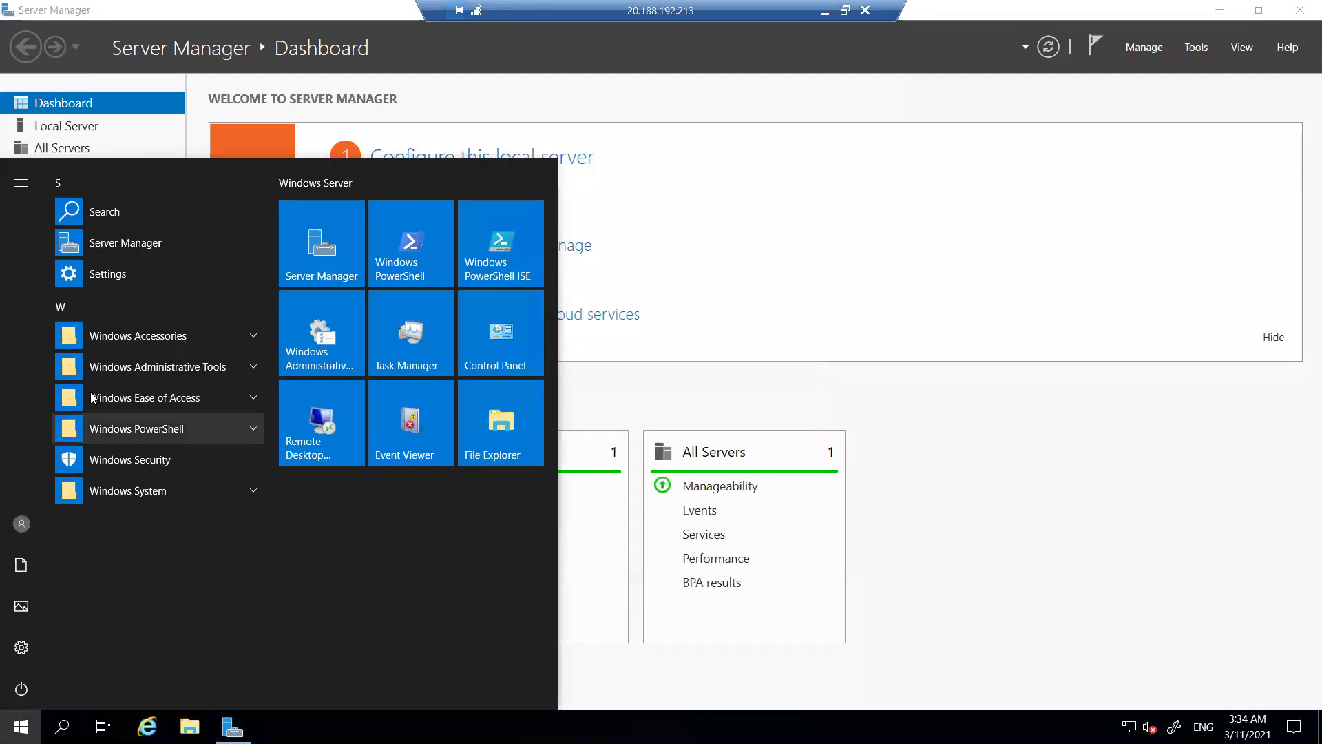
{"action": "left_click", "coordinate": [187, 367]}
{"action": "left_click", "coordinate": [195, 523]}
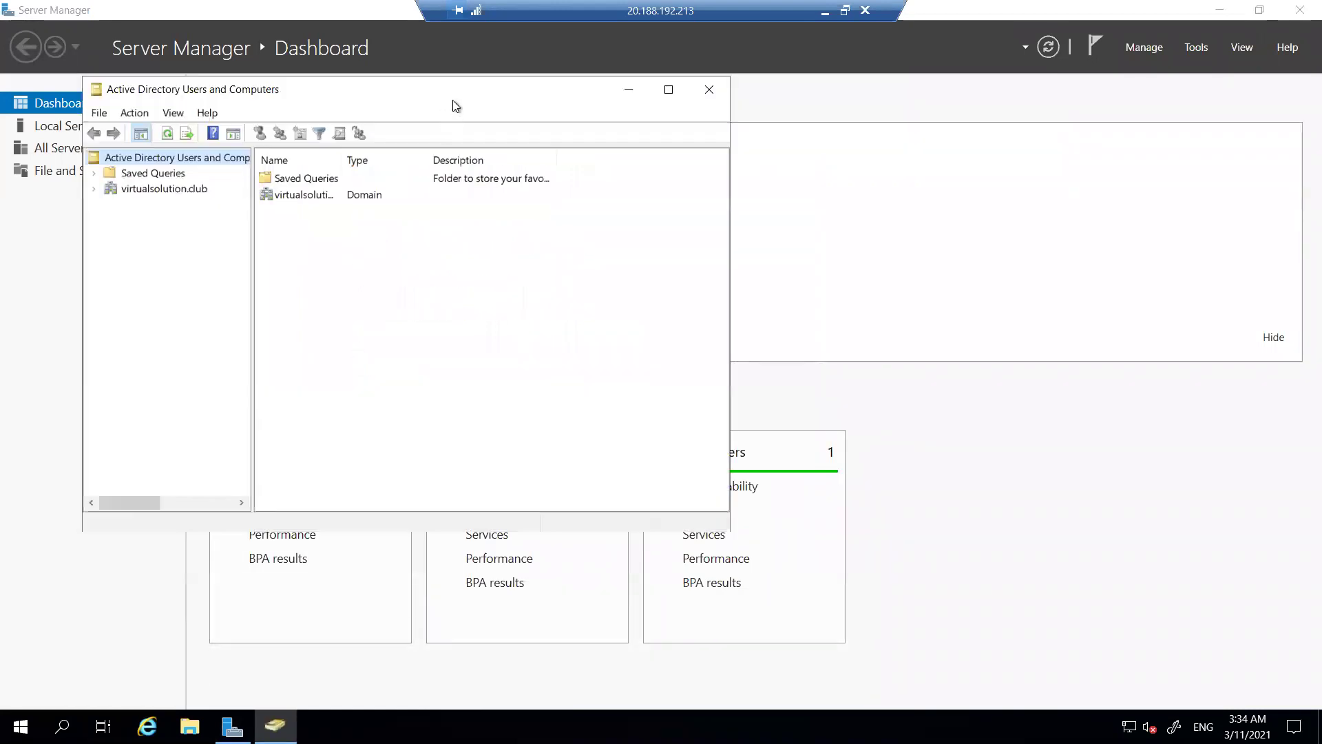
{"action": "left_click", "coordinate": [407, 231]}
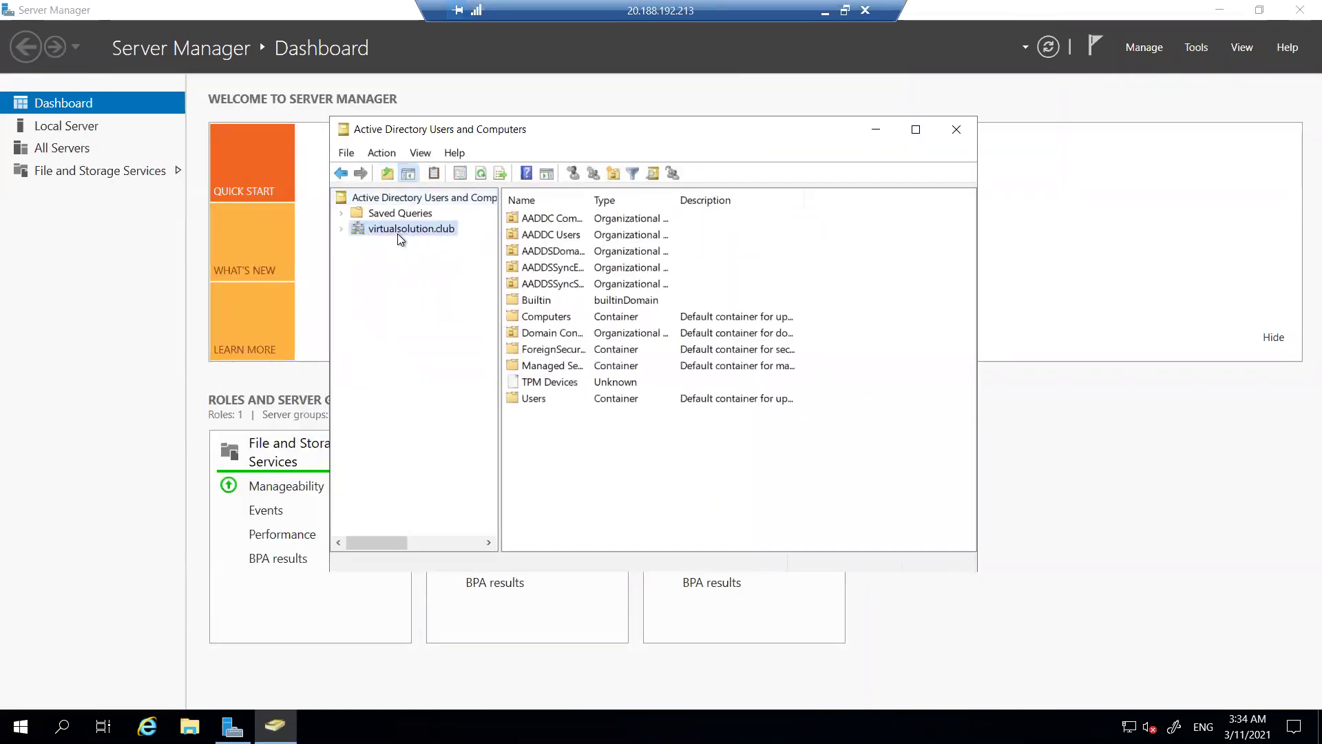
{"action": "left_click", "coordinate": [915, 129]}
Widen the tree and Name column, open the Users container, then reselect virtualsolution.club.
{"action": "left_click_drag", "start_coordinate": [168, 373], "coordinate": [299, 386]}
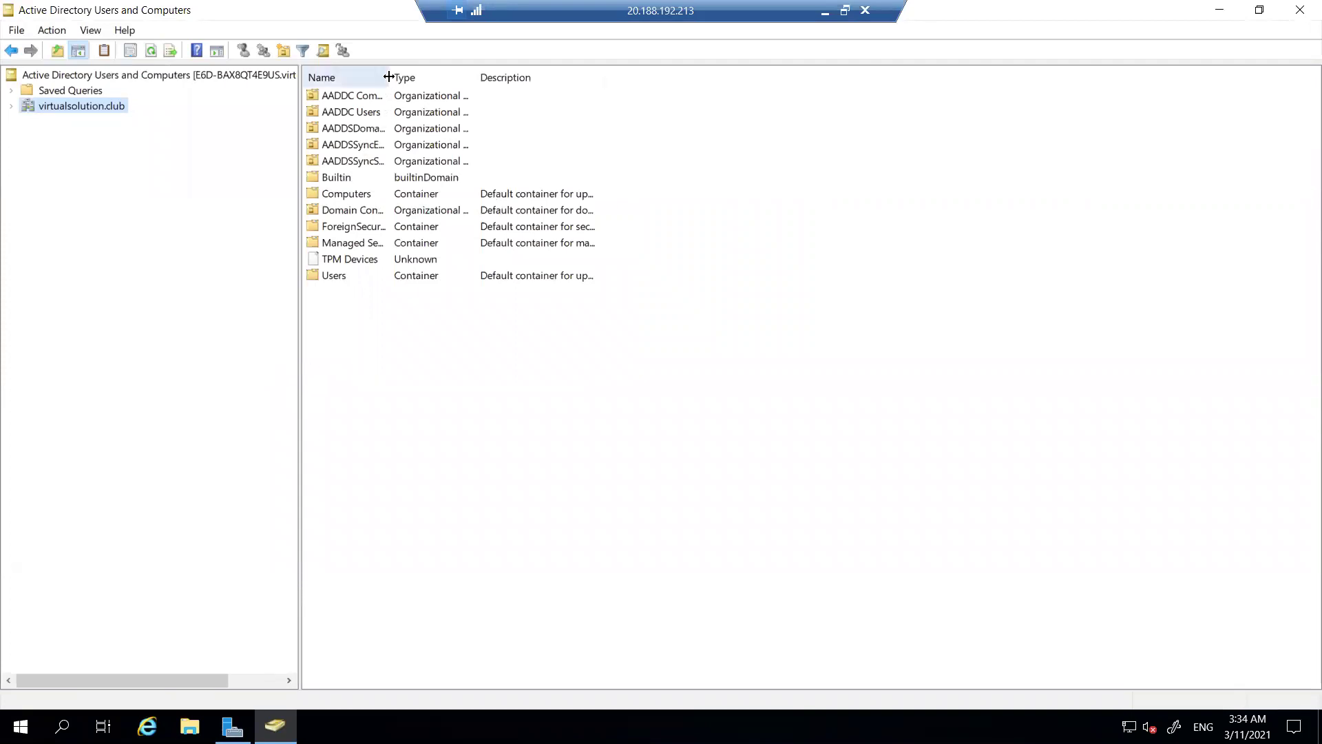
{"action": "left_click_drag", "start_coordinate": [389, 78], "coordinate": [488, 80]}
{"action": "left_click", "coordinate": [429, 128]}
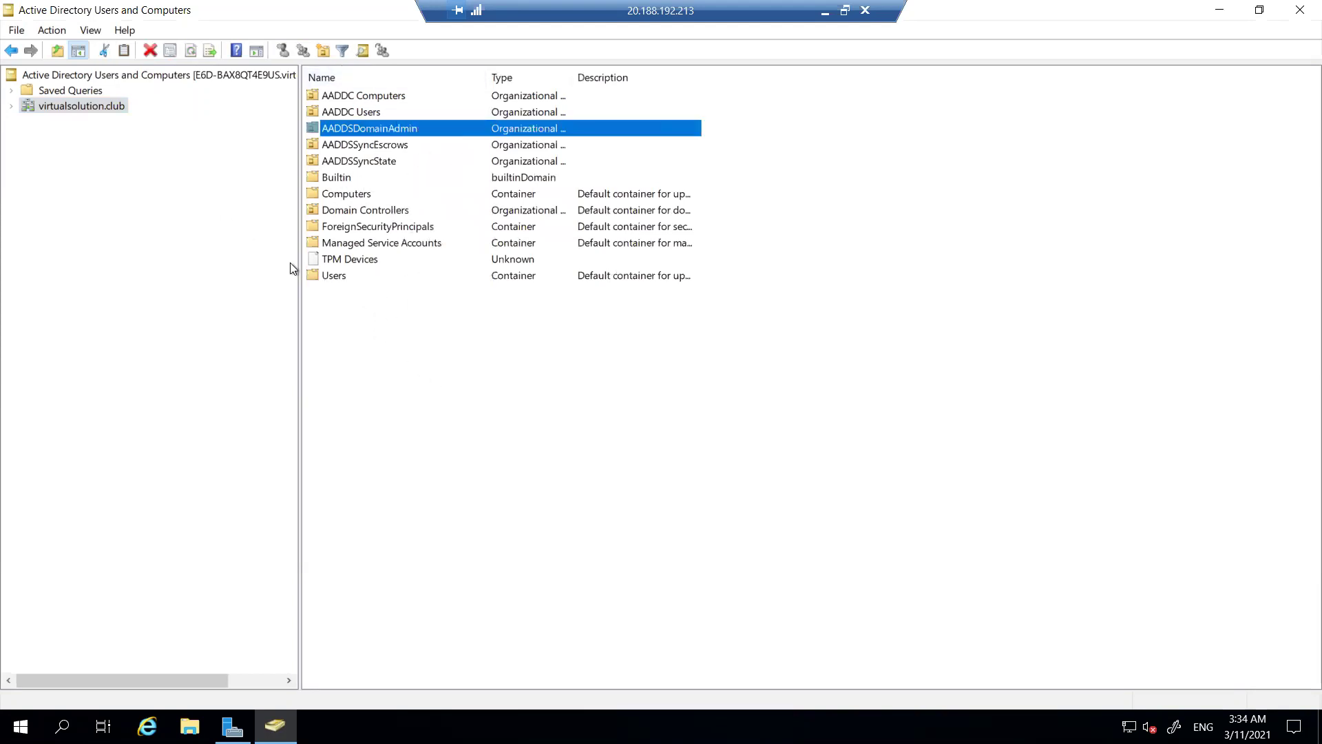
{"action": "left_click", "coordinate": [338, 275]}
{"action": "double_click", "coordinate": [338, 274]}
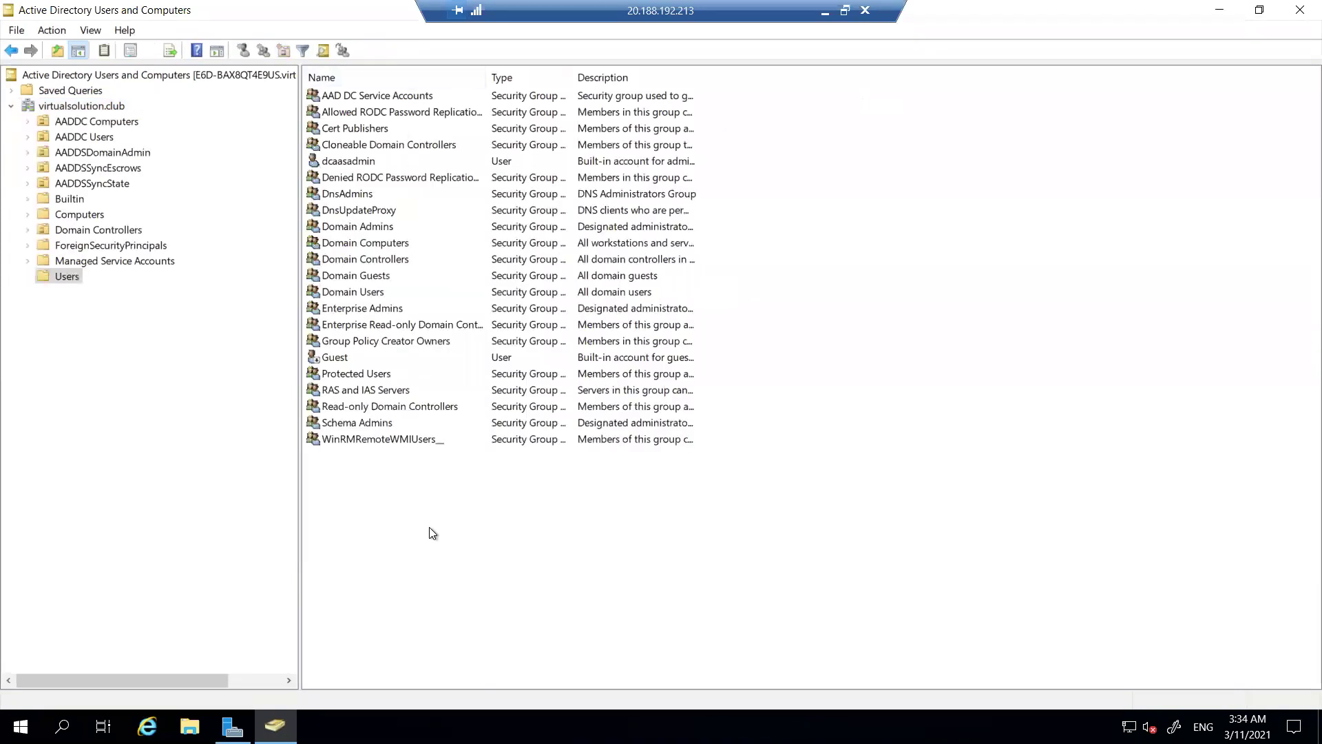
{"action": "left_click", "coordinate": [114, 108]}
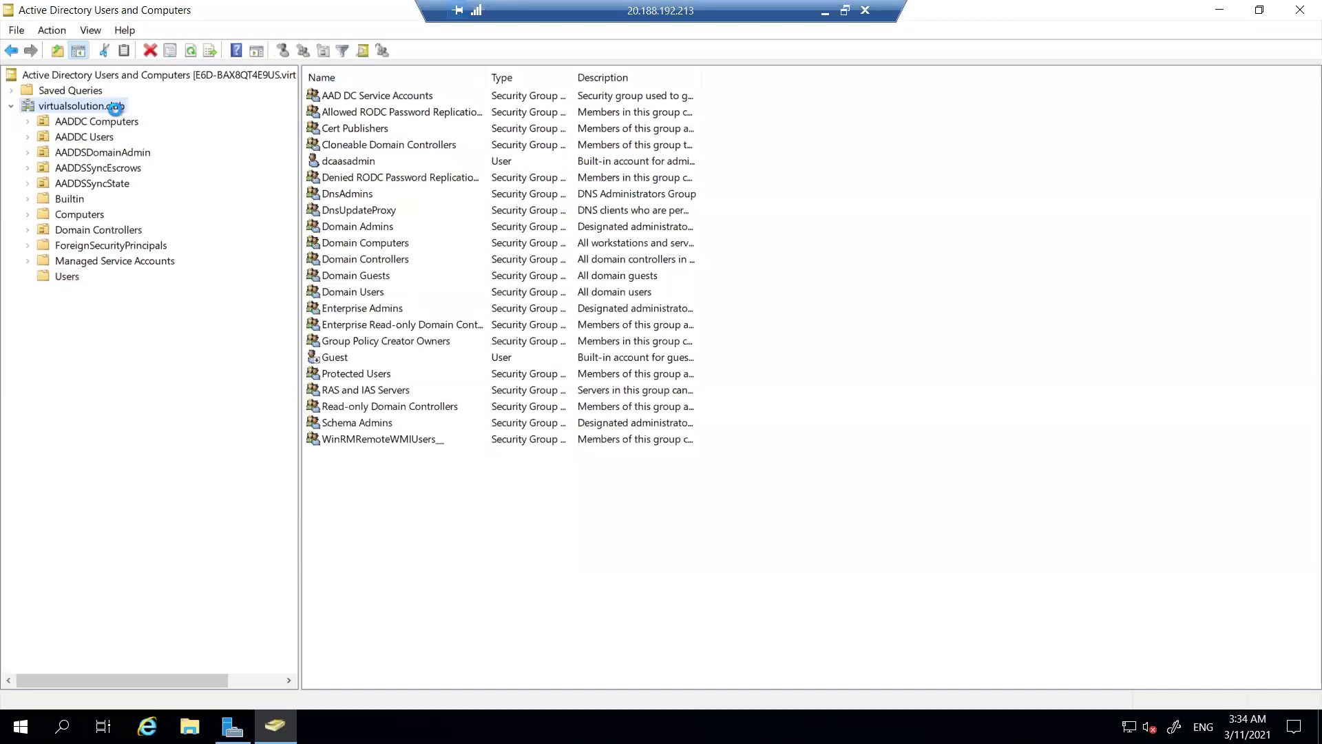
{"action": "right_click", "coordinate": [115, 108]}
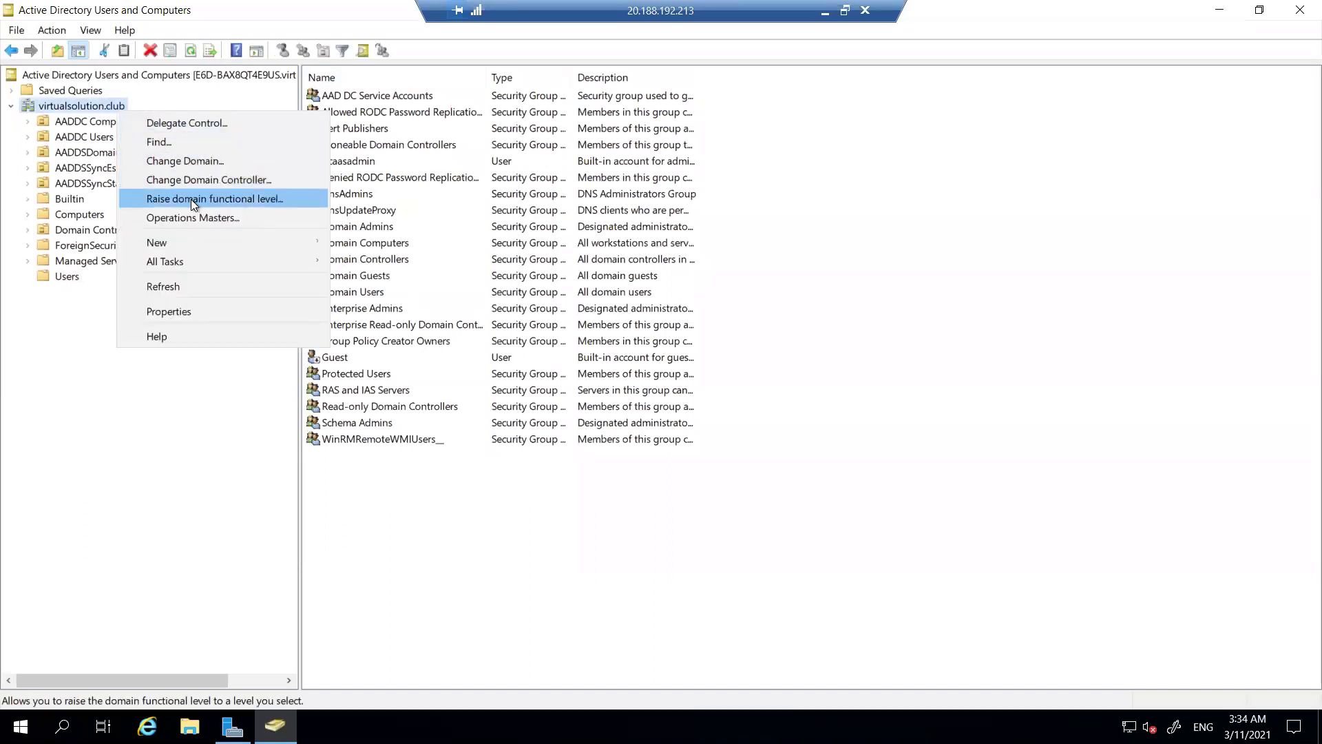
{"action": "mouse_move", "coordinate": [288, 243]}
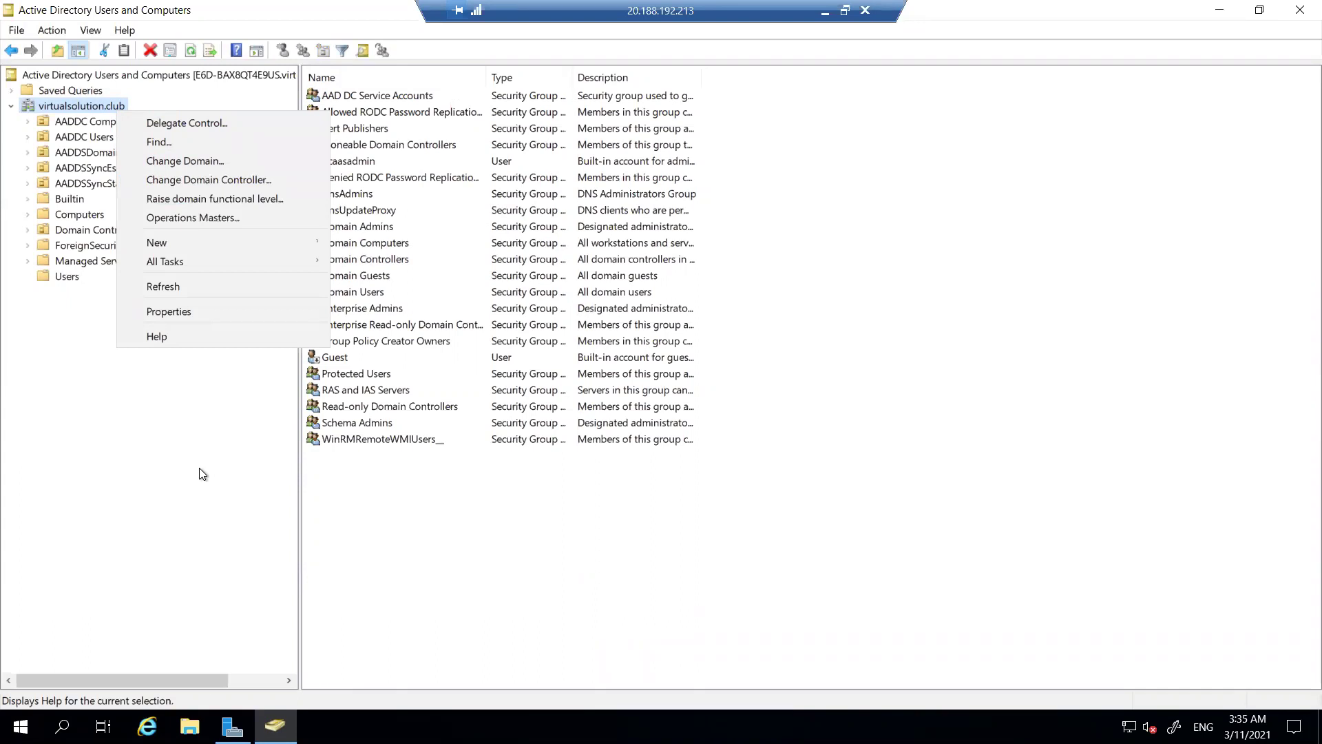
{"action": "left_click", "coordinate": [202, 474]}
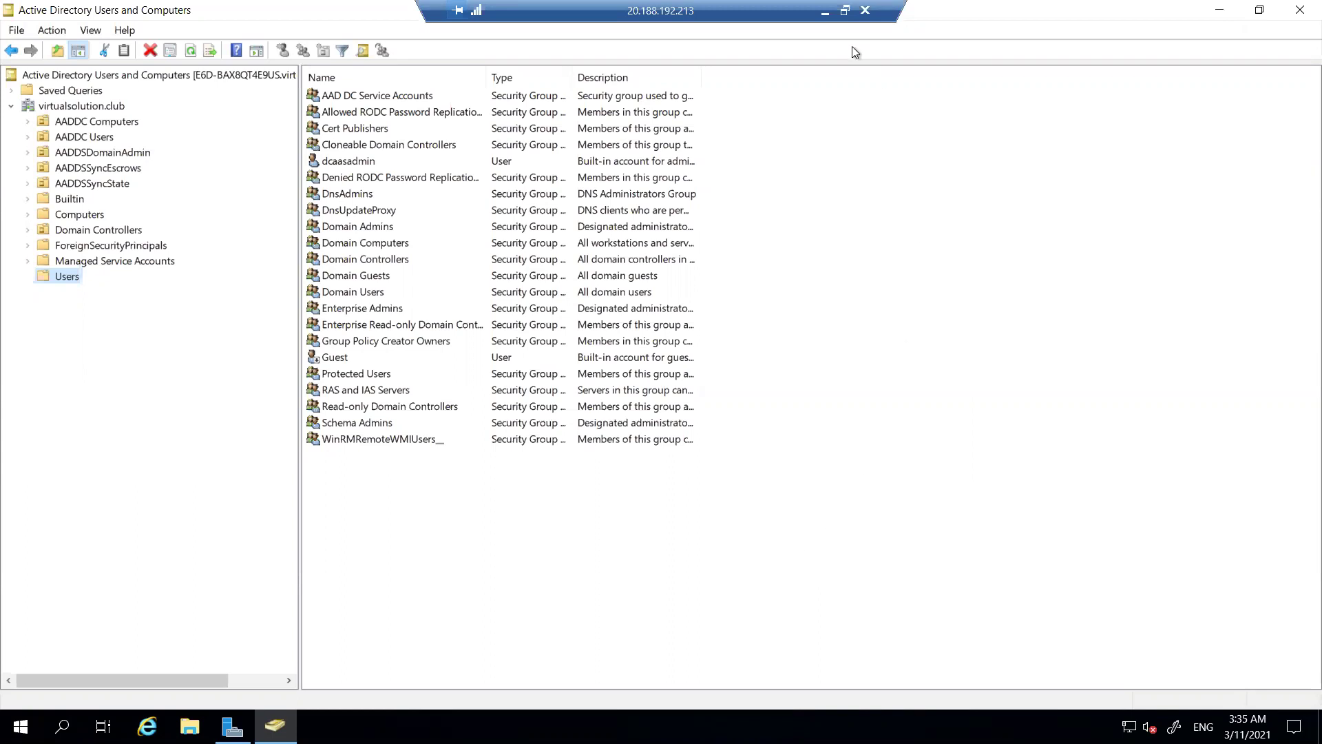
{"action": "left_click", "coordinate": [825, 13]}
Go back through Azure home to Azure Active Directory and open its users list.
{"action": "left_click", "coordinate": [784, 358]}
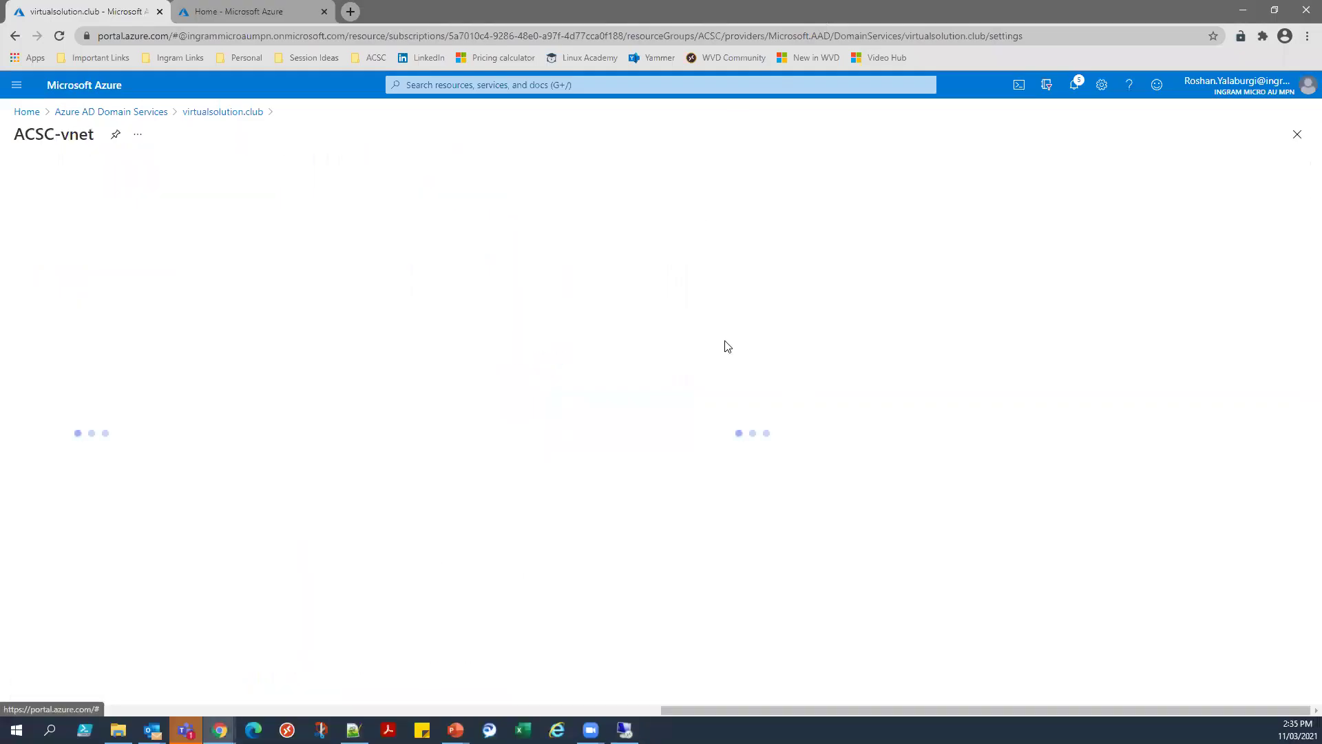
{"action": "left_click", "coordinate": [27, 112]}
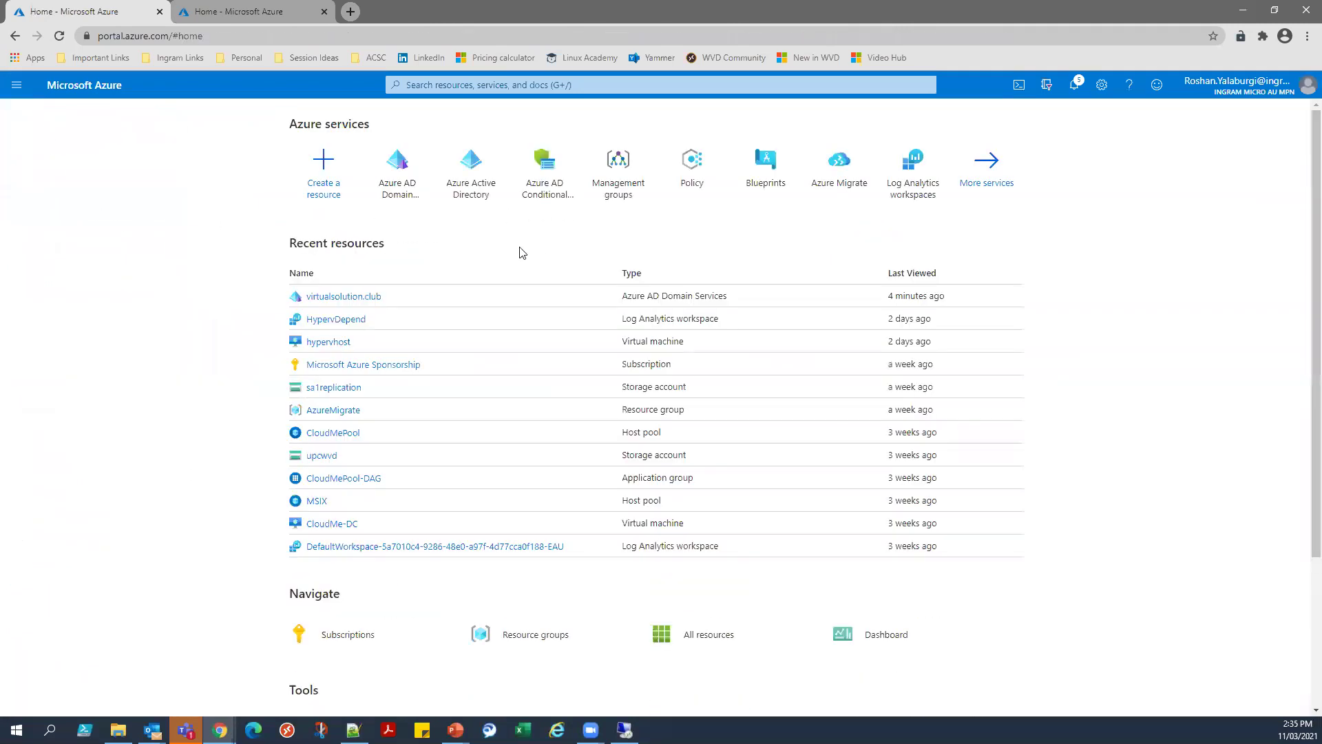
{"action": "left_click", "coordinate": [398, 174]}
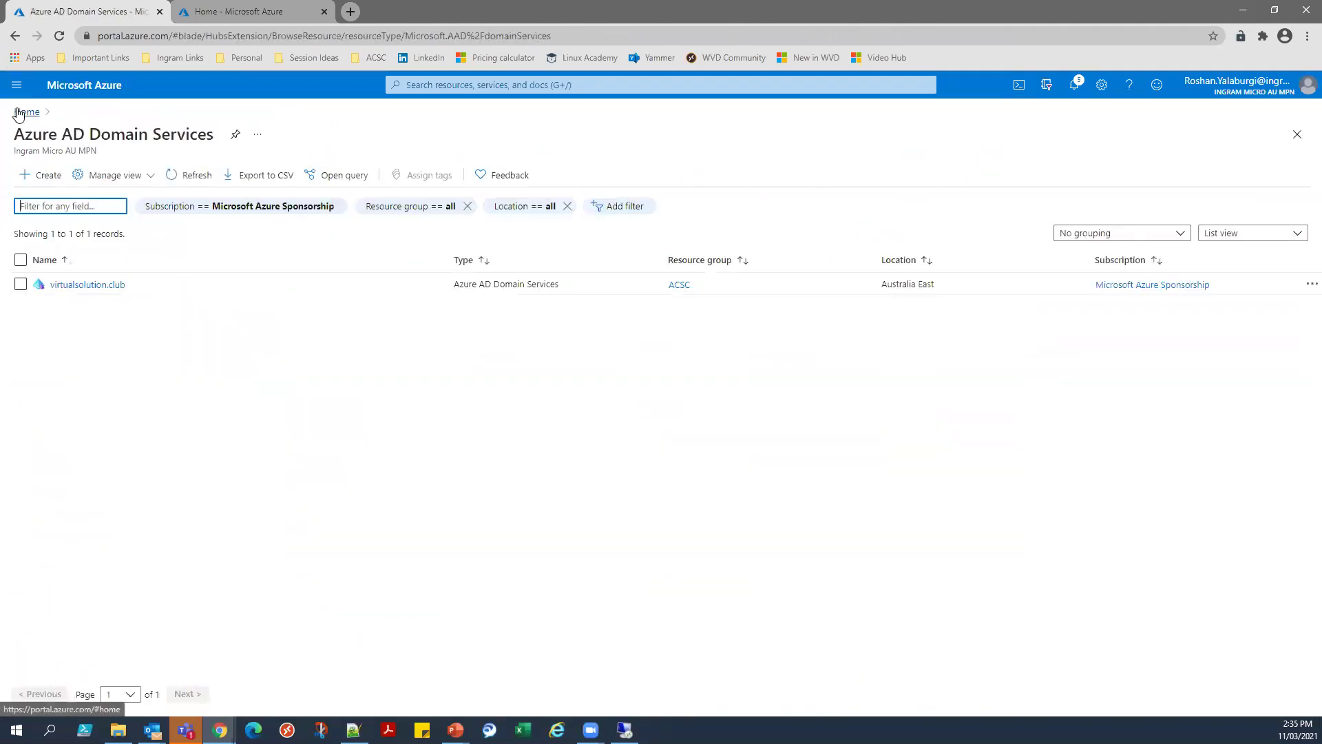
{"action": "left_click", "coordinate": [27, 111]}
{"action": "left_click", "coordinate": [460, 198]}
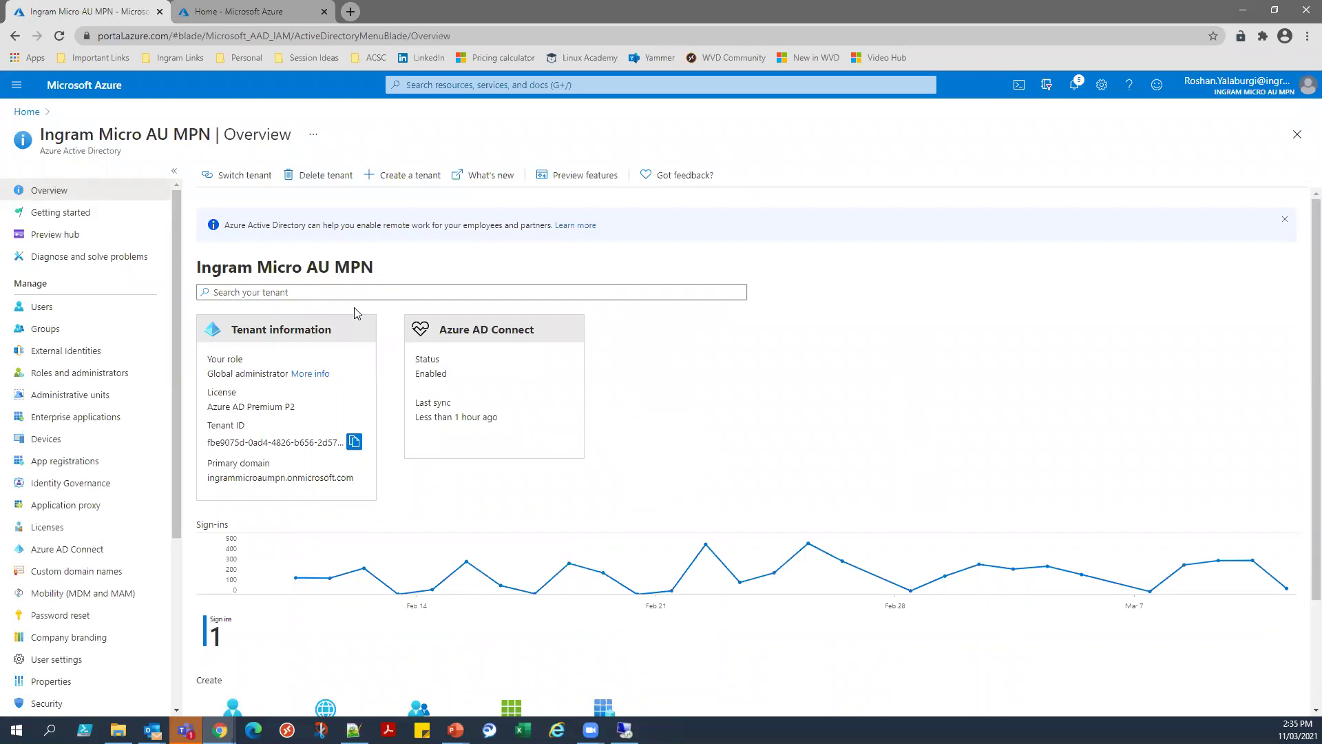
{"action": "left_click", "coordinate": [121, 307]}
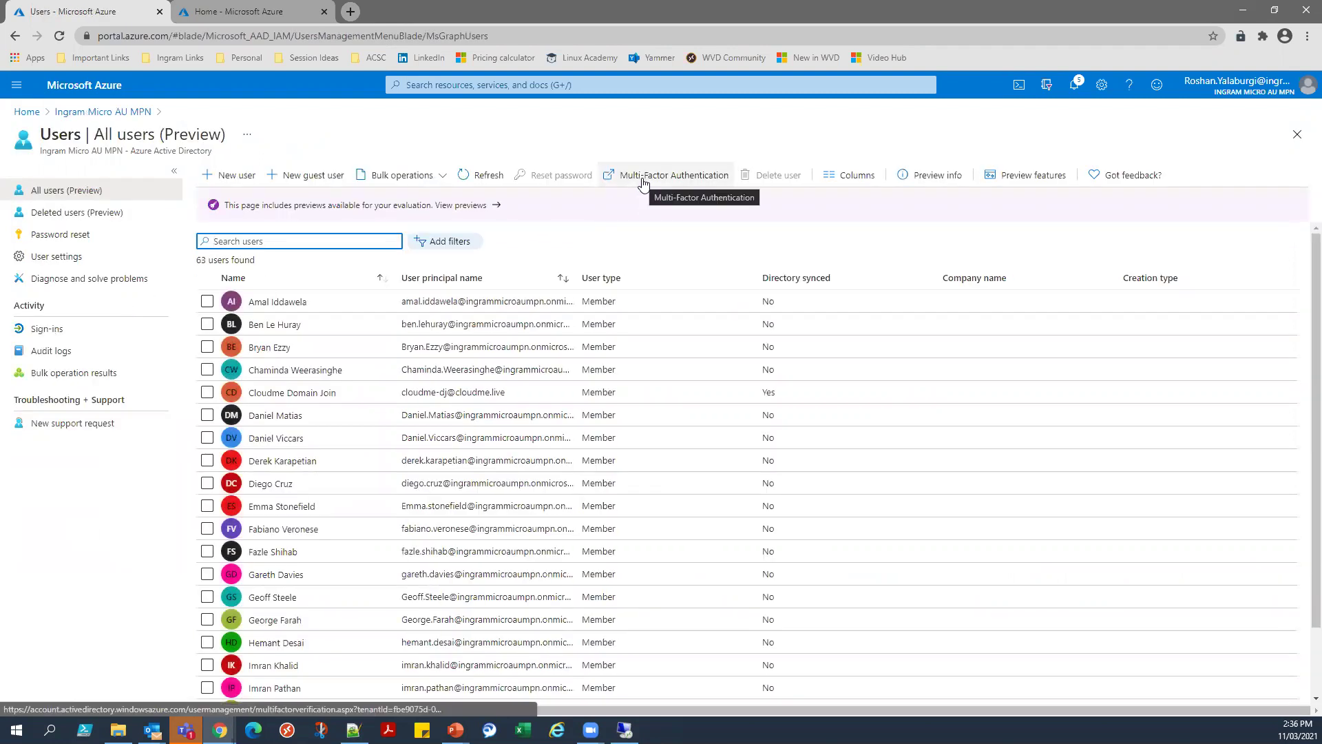
Filter the multi-factor authentication users list by 'mfa' and select the MFA user.
{"action": "left_click", "coordinate": [643, 179]}
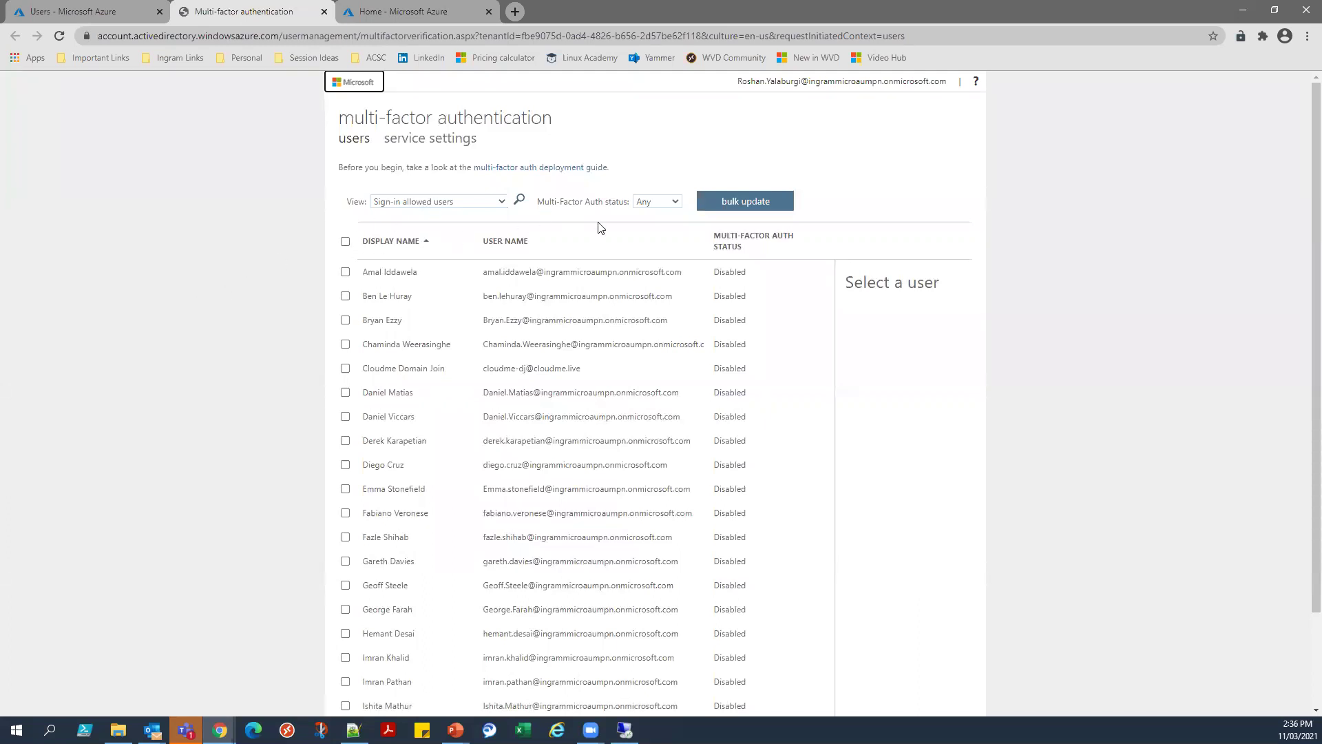
{"action": "left_click", "coordinate": [520, 200]}
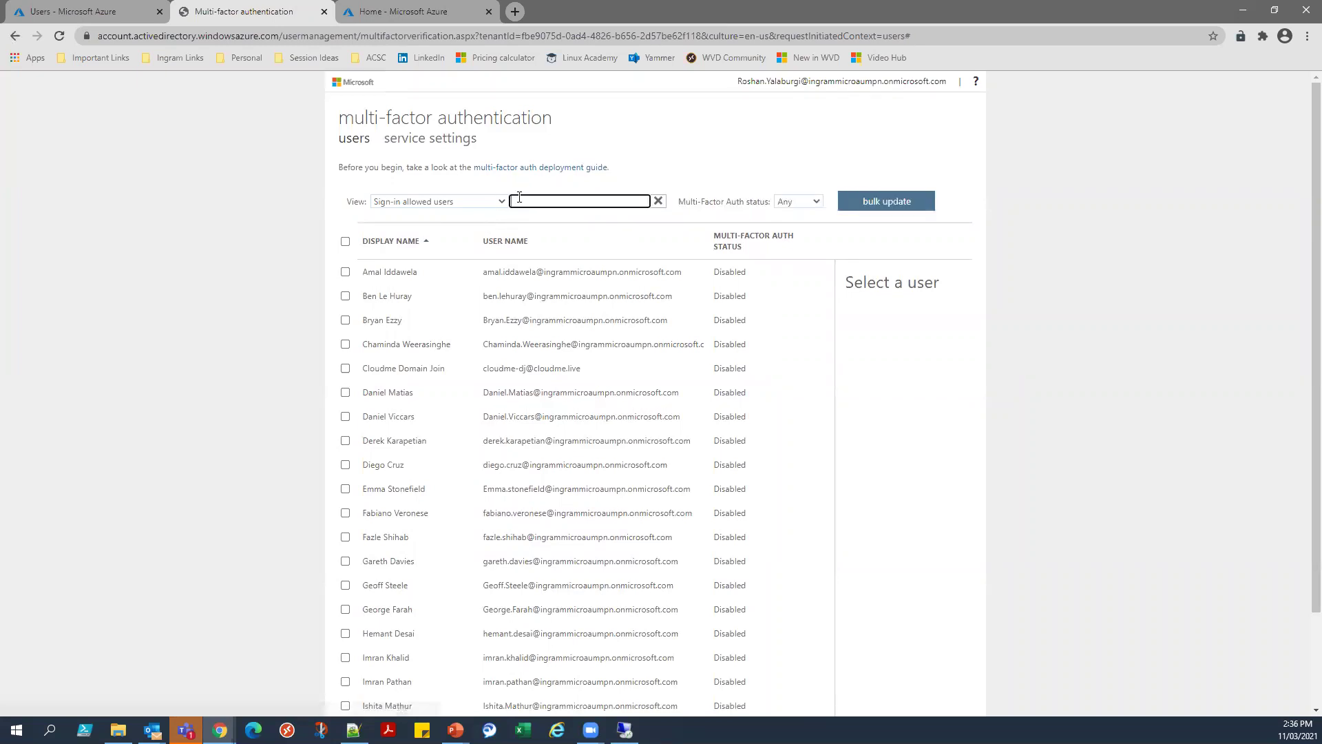
{"action": "type", "text": "mfa"}
{"action": "key", "text": "Return"}
{"action": "left_click", "coordinate": [452, 270]}
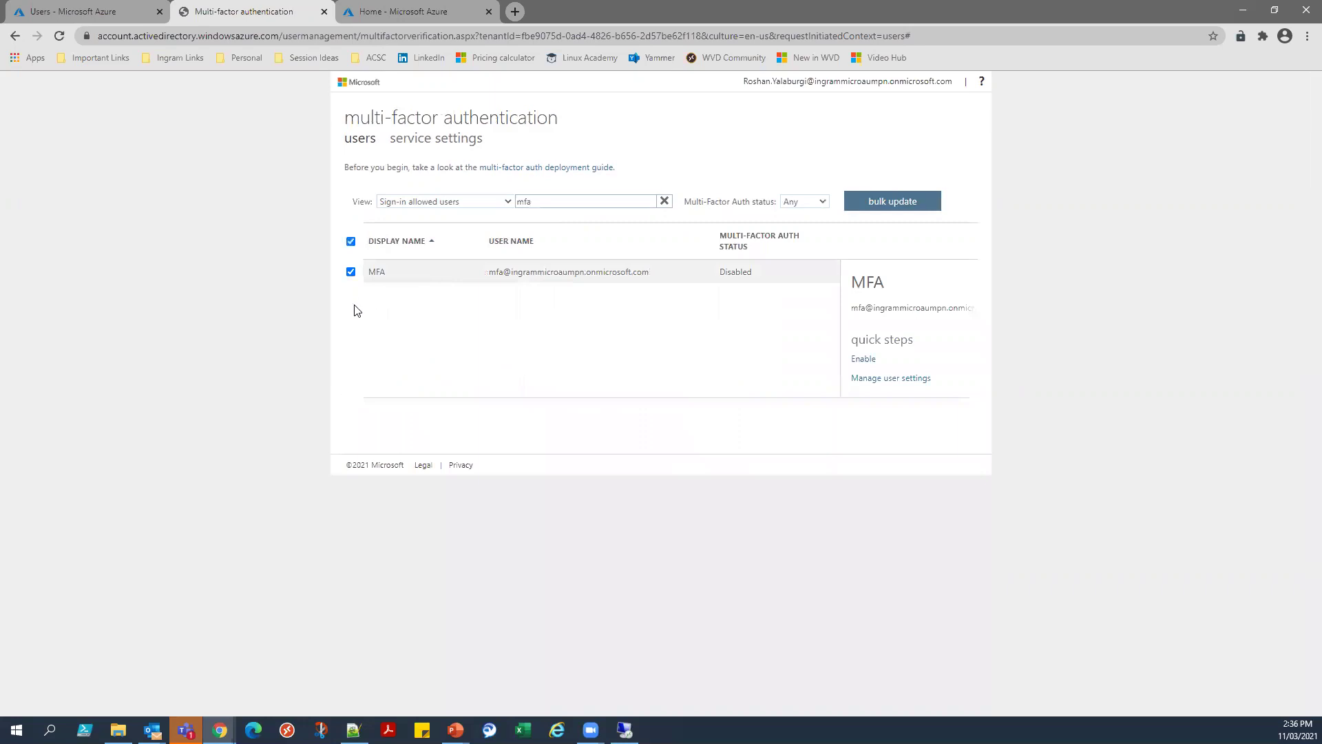
Enable multi-factor auth for the MFA user, confirm the update, and reselect the user.
{"action": "left_click", "coordinate": [864, 359]}
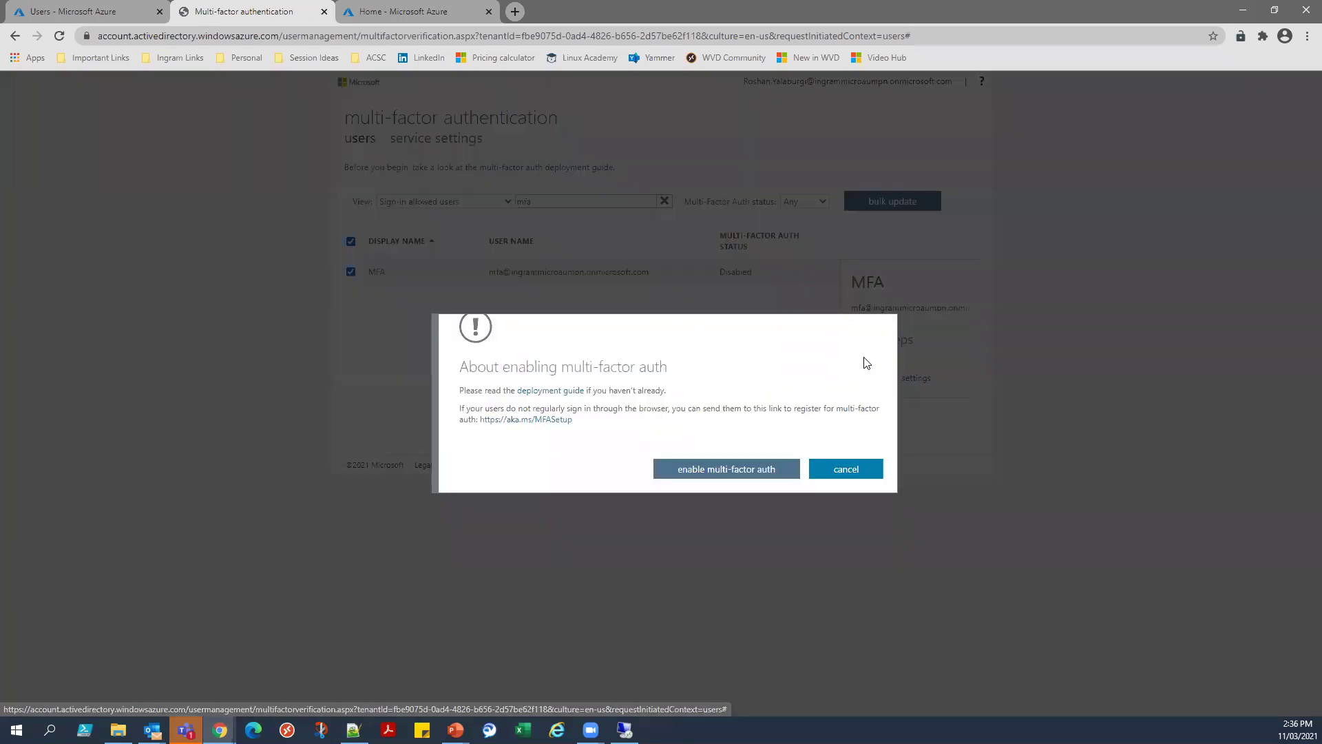
{"action": "left_click", "coordinate": [769, 467]}
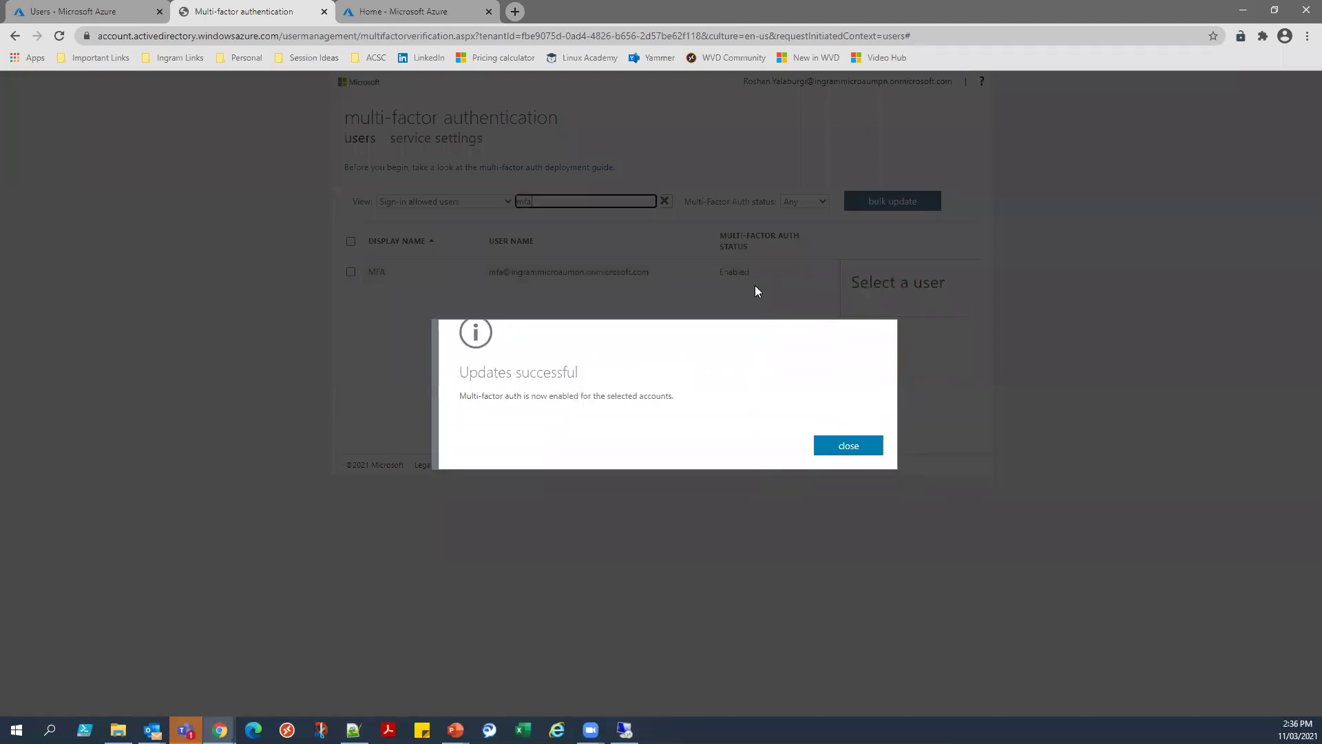
{"action": "left_click", "coordinate": [837, 458]}
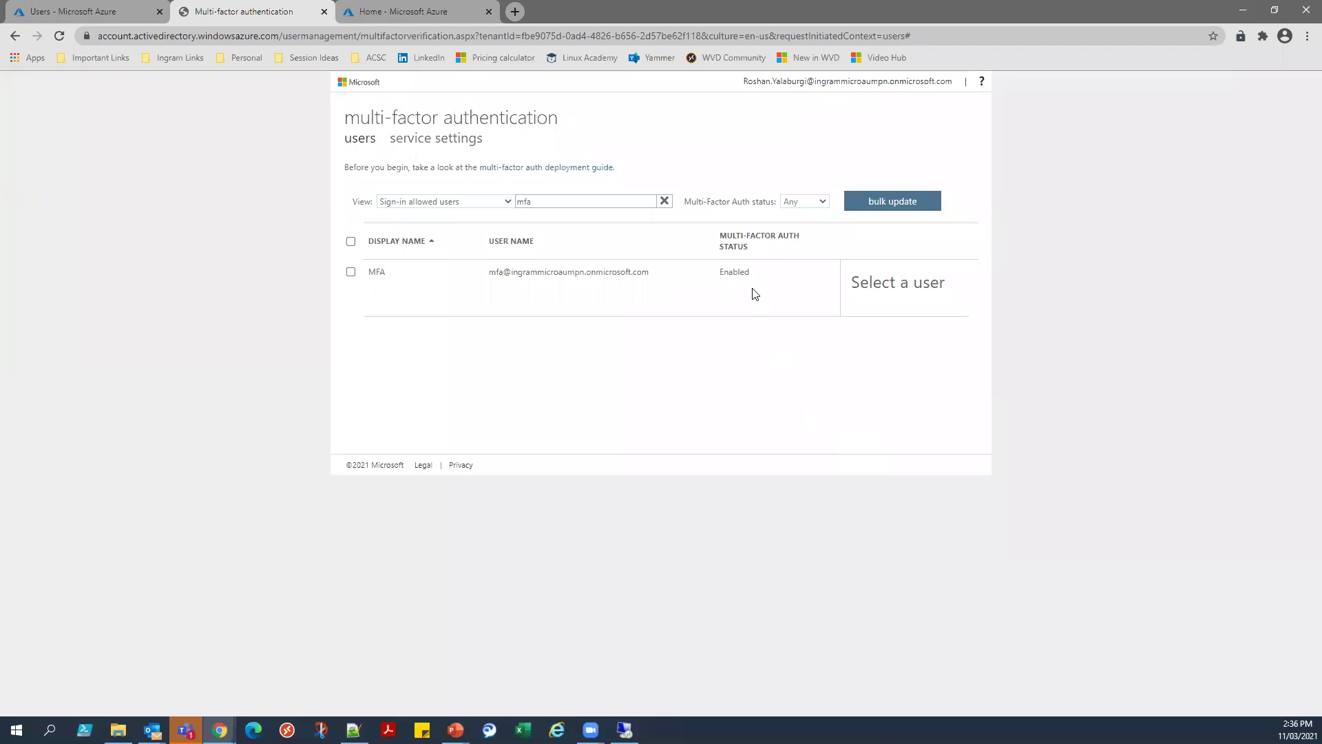
{"action": "left_click", "coordinate": [351, 273]}
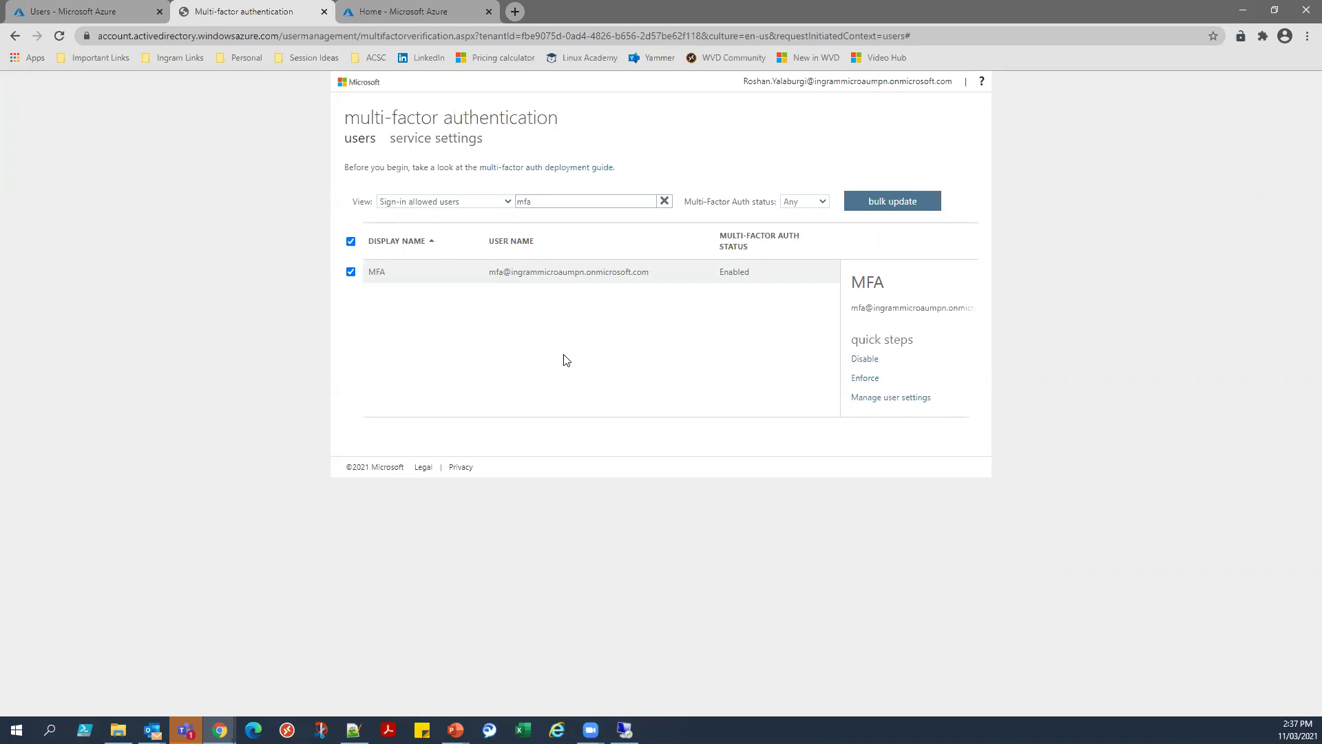
Keep only the MFA user selected and go to the MFA service settings.
{"action": "left_click", "coordinate": [351, 241]}
{"action": "left_click", "coordinate": [350, 273]}
{"action": "left_click", "coordinate": [422, 145]}
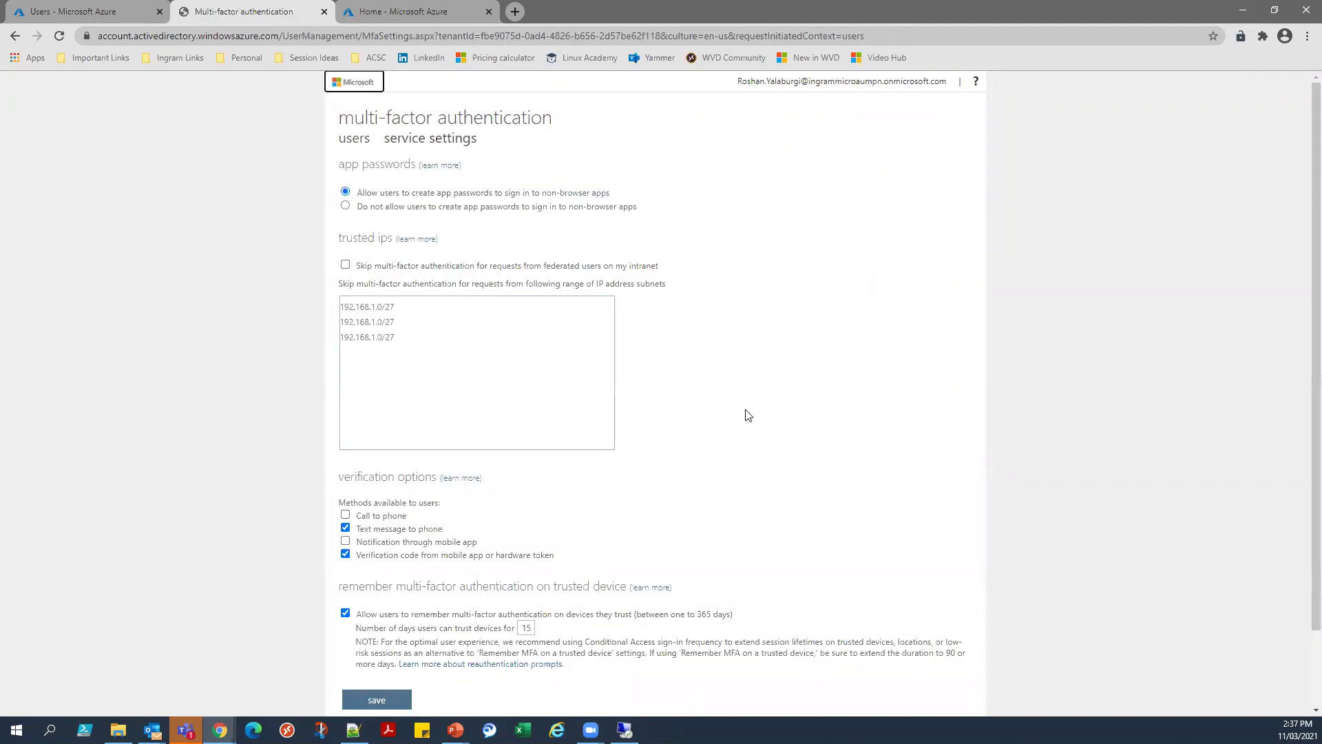
Review the verification options and 15-day device trust, and allow Call to phone verification.
{"action": "scroll", "coordinate": [744, 413], "scroll_direction": "down", "scroll_amount": 1}
{"action": "left_click_drag", "start_coordinate": [344, 433], "coordinate": [435, 432]}
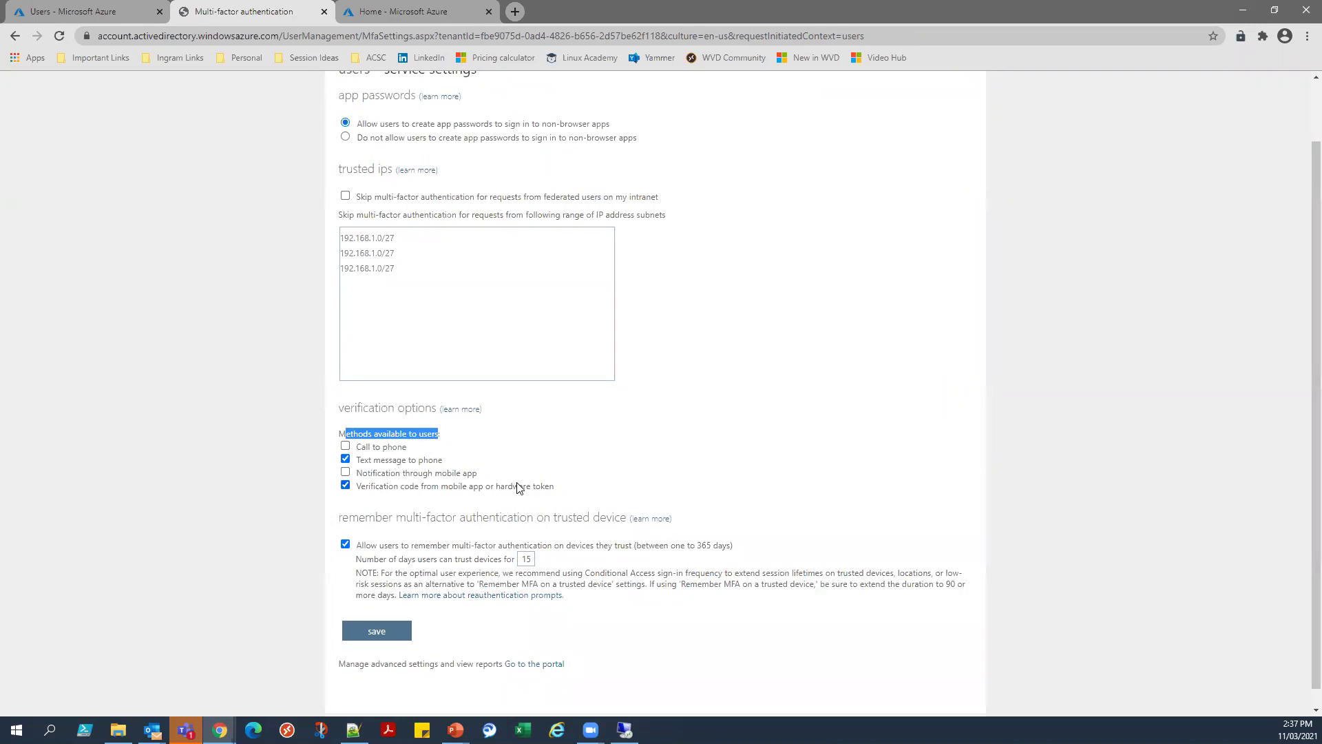
{"action": "double_click", "coordinate": [532, 559]}
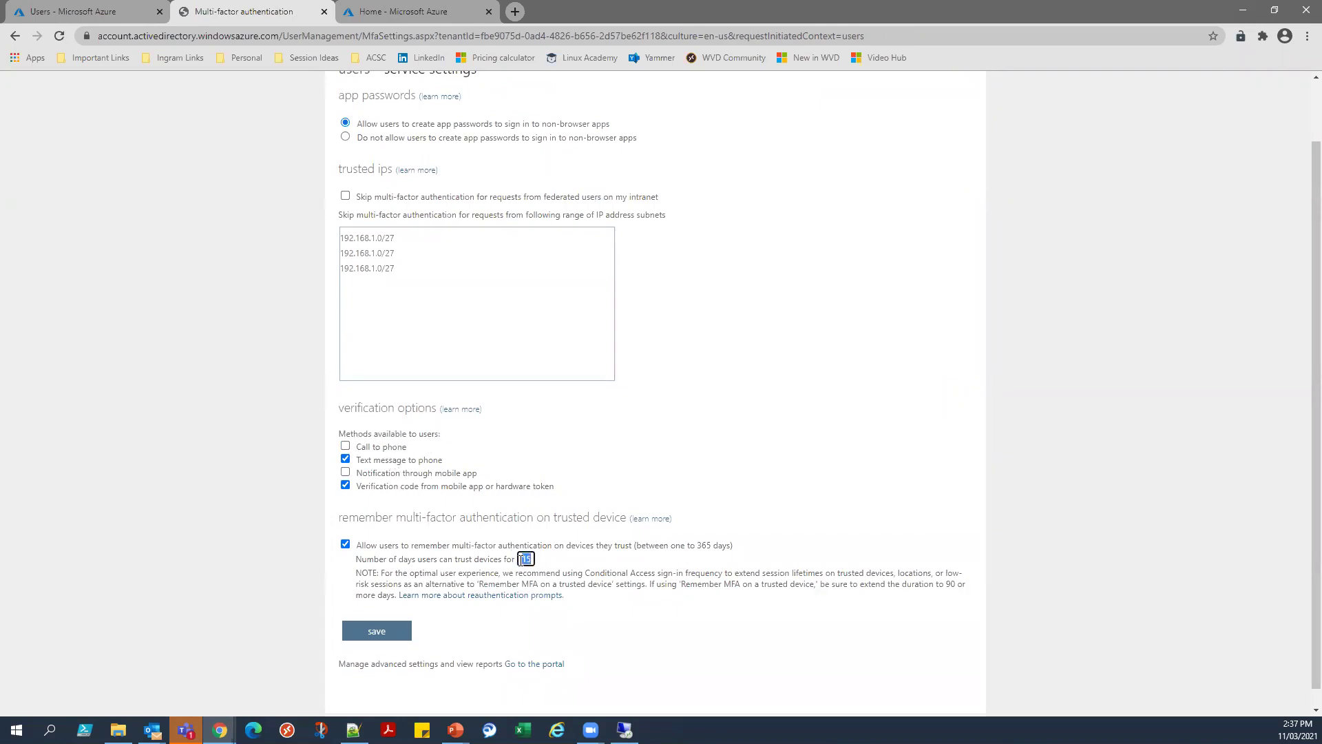
{"action": "left_click", "coordinate": [482, 556]}
{"action": "left_click", "coordinate": [345, 446]}
Review the option to skip MFA for federated users, then switch to the PowerPoint presentation.
{"action": "scroll", "coordinate": [635, 413], "scroll_direction": "up", "scroll_amount": 2}
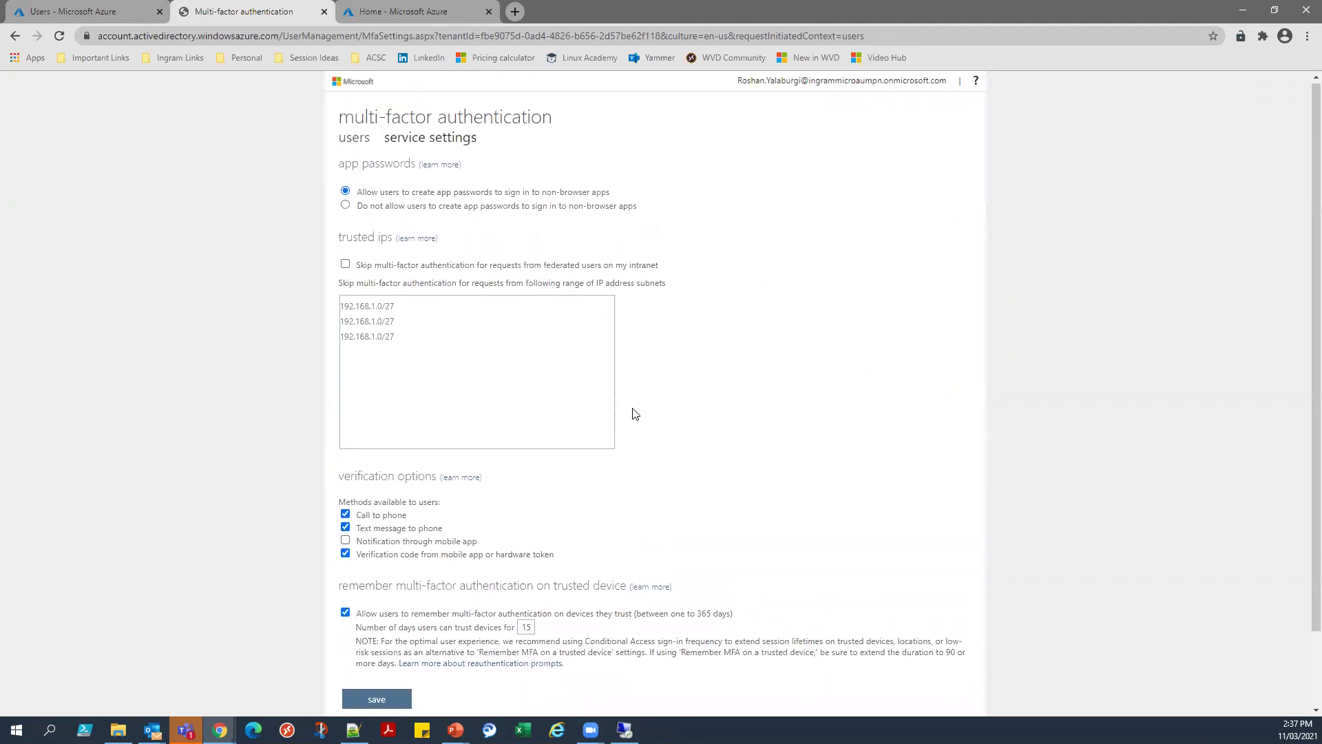
{"action": "left_click_drag", "start_coordinate": [386, 267], "coordinate": [664, 266]}
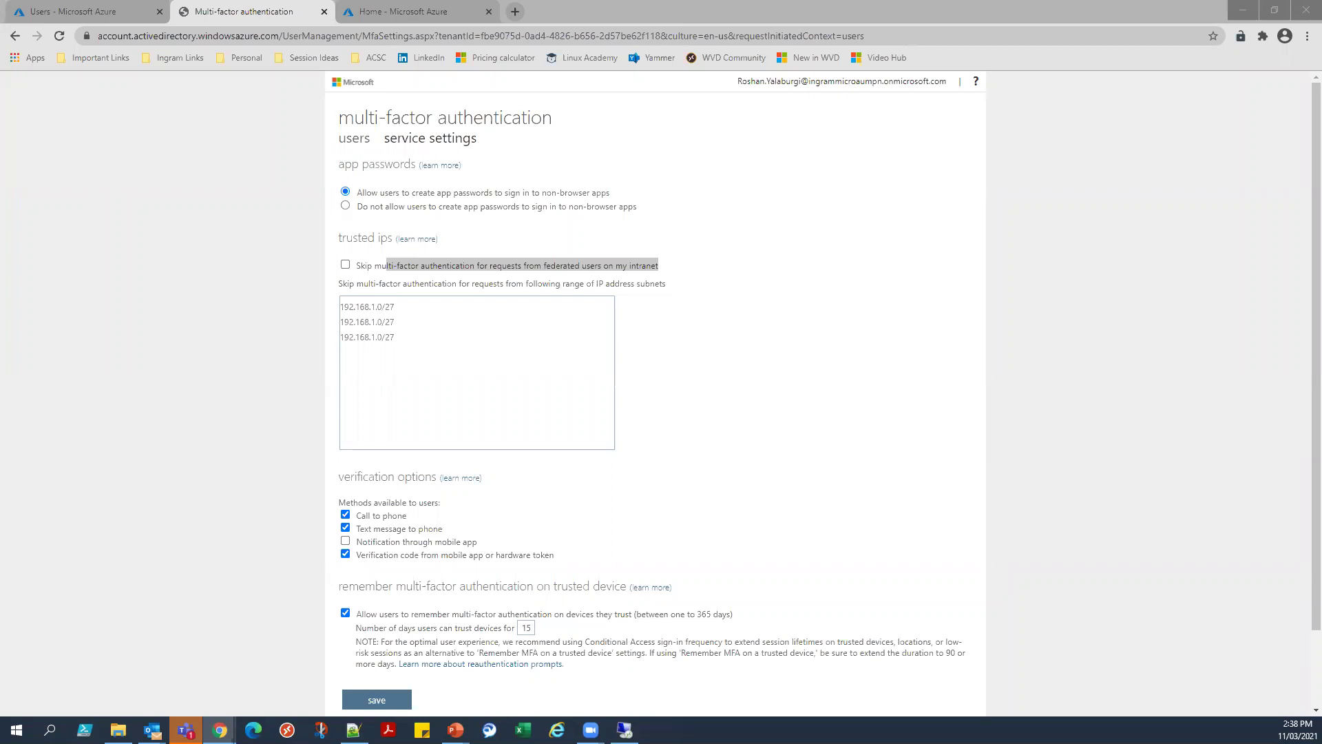
{"action": "key", "text": "alt+Tab"}
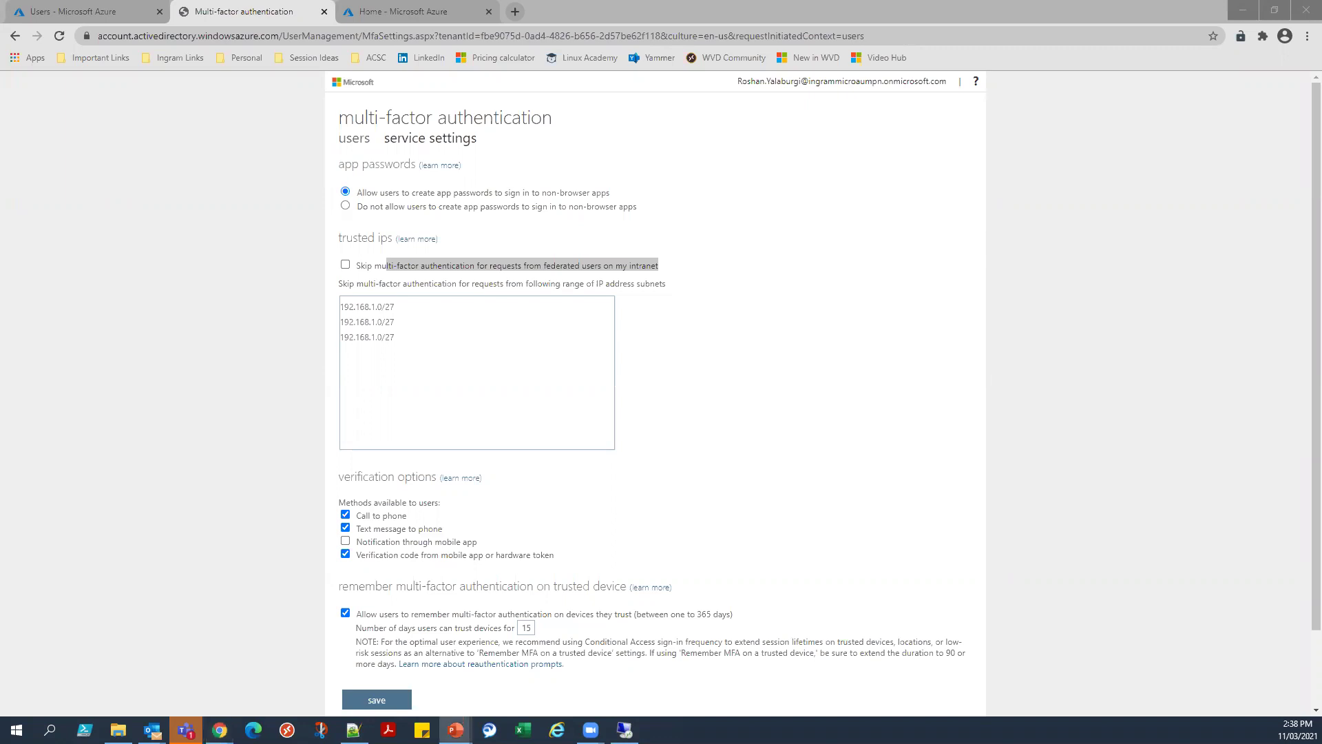
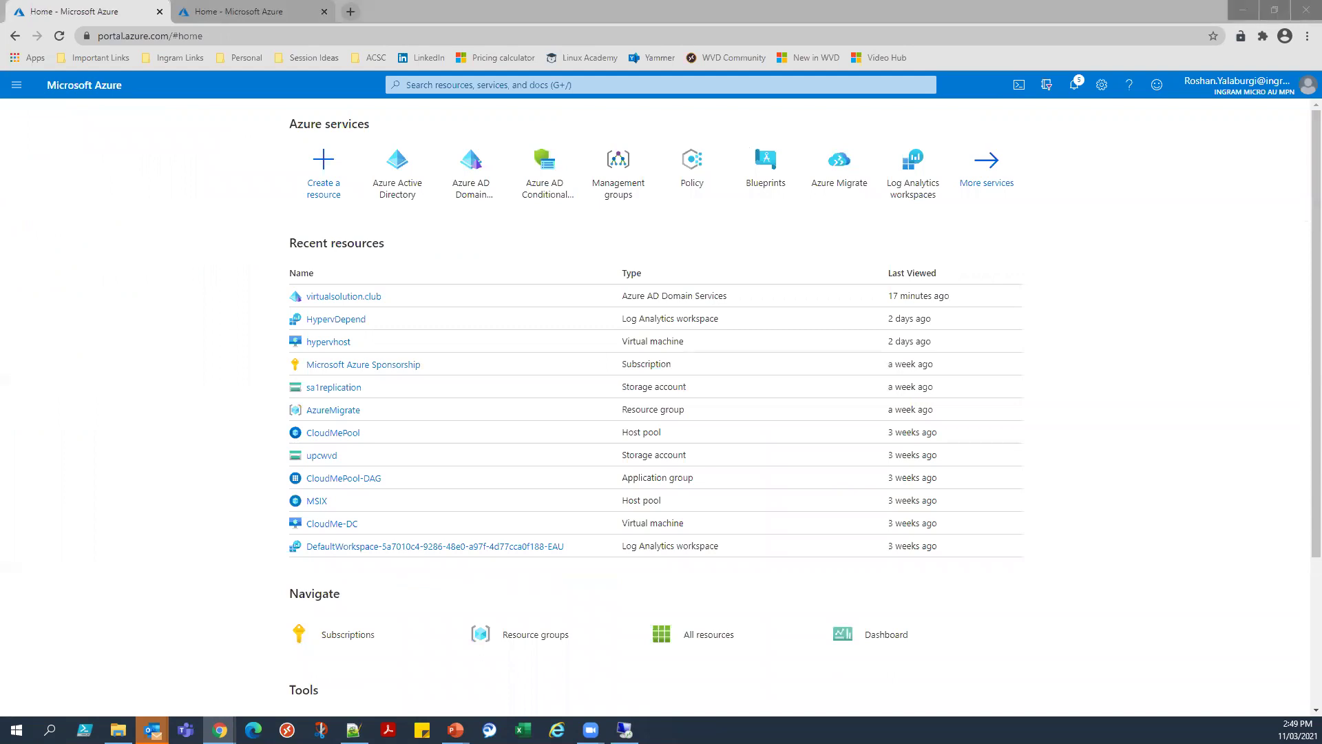
Search the portal for 'iden' and open Identity Governance from the Services results.
{"action": "left_click", "coordinate": [545, 86]}
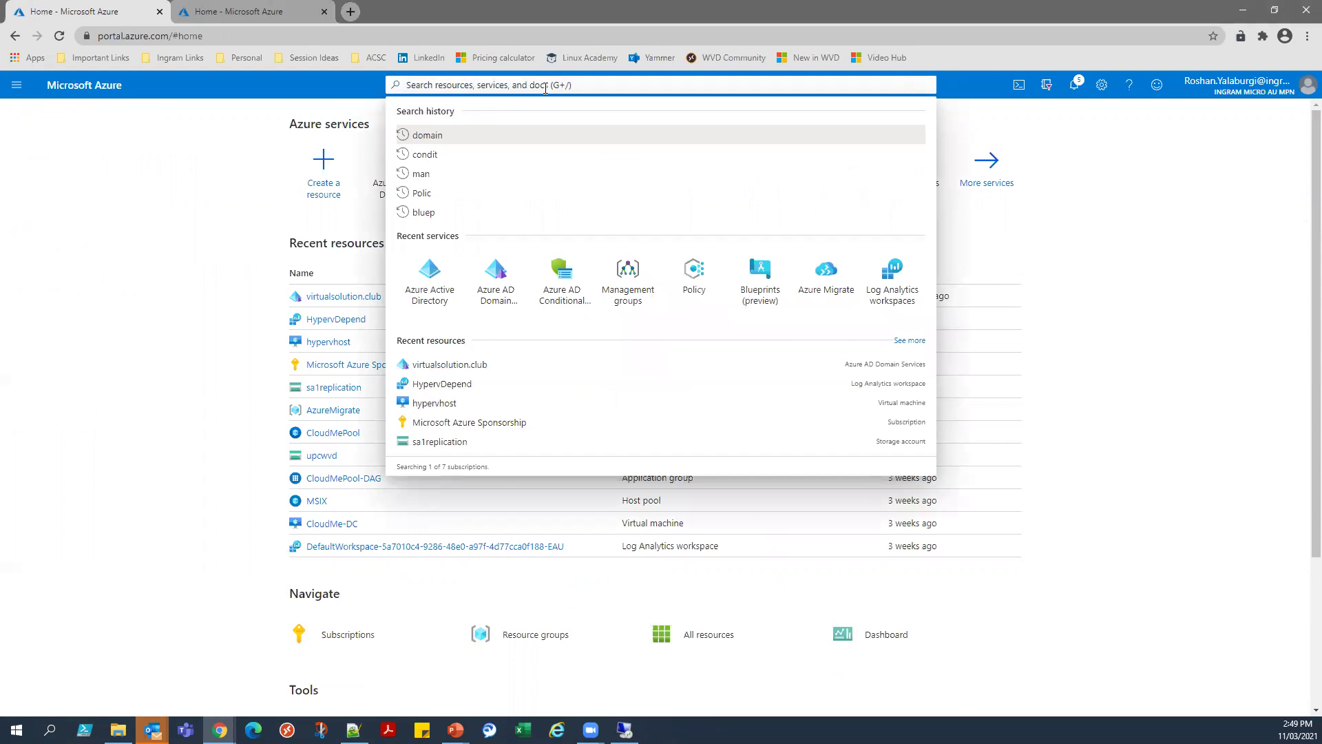
{"action": "type", "text": "iden"}
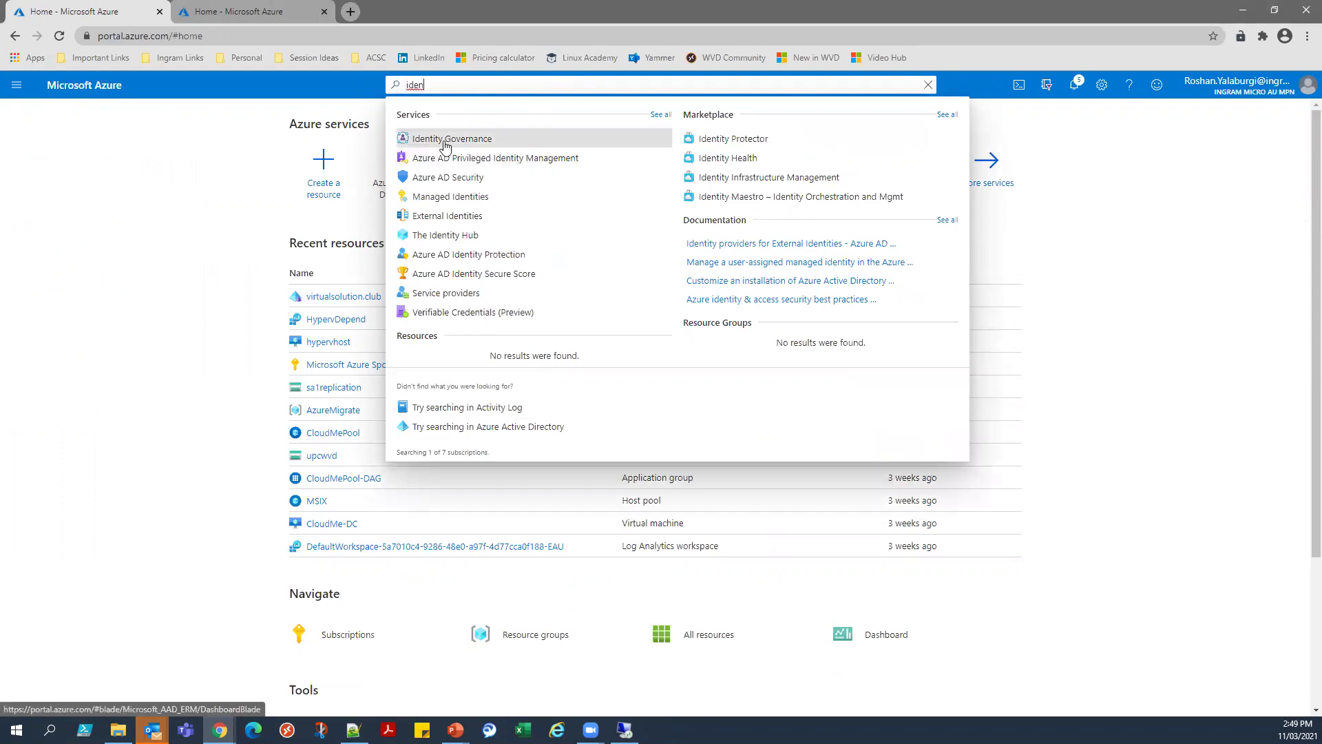
{"action": "left_click", "coordinate": [445, 143]}
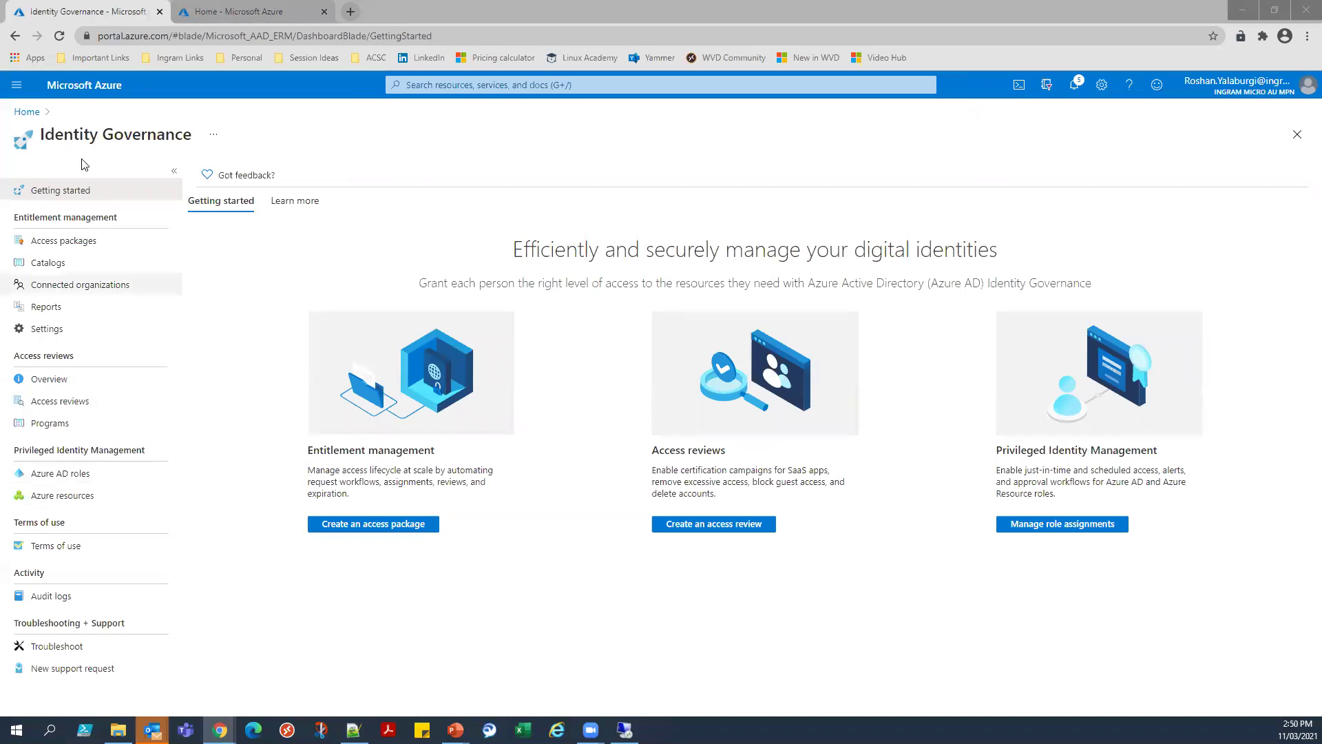
Go back to Home, open Azure Active Directory, and open its Security section.
{"action": "left_click", "coordinate": [27, 113]}
{"action": "left_click", "coordinate": [475, 192]}
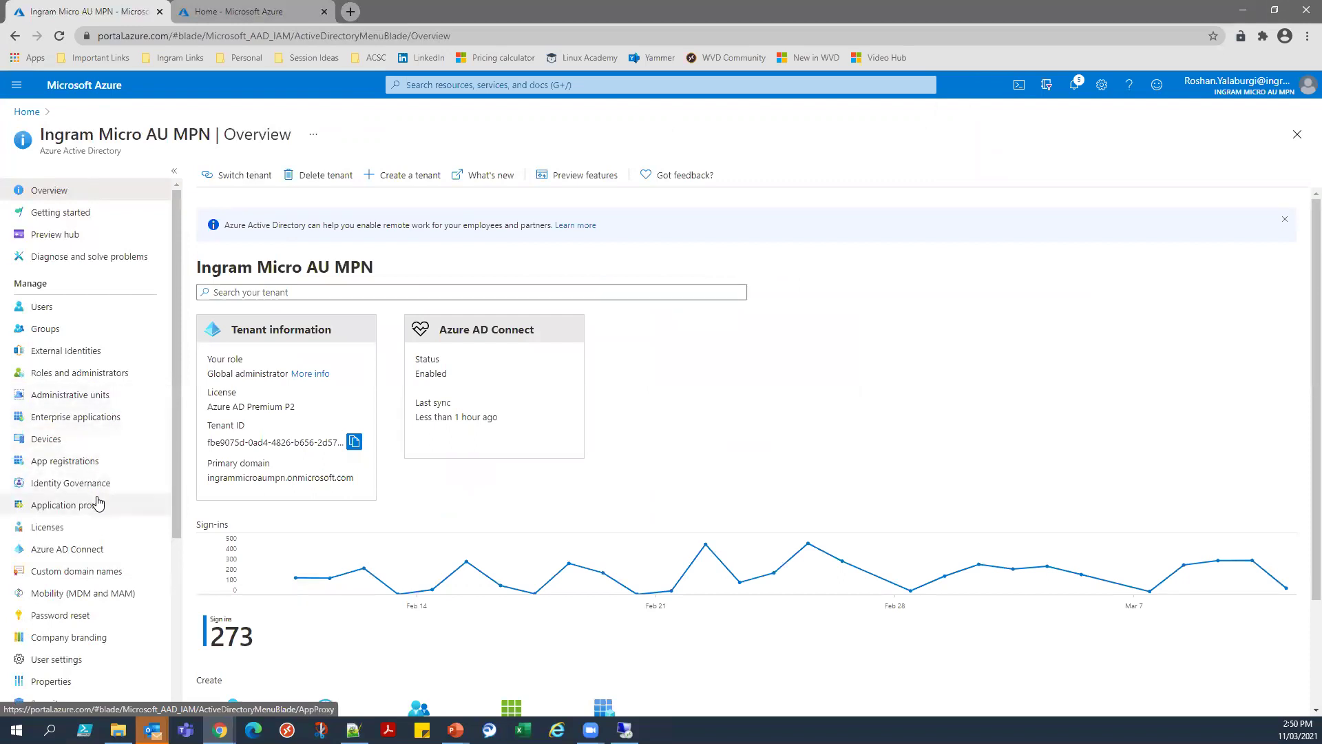
{"action": "scroll", "coordinate": [96, 527], "scroll_direction": "down", "scroll_amount": 4}
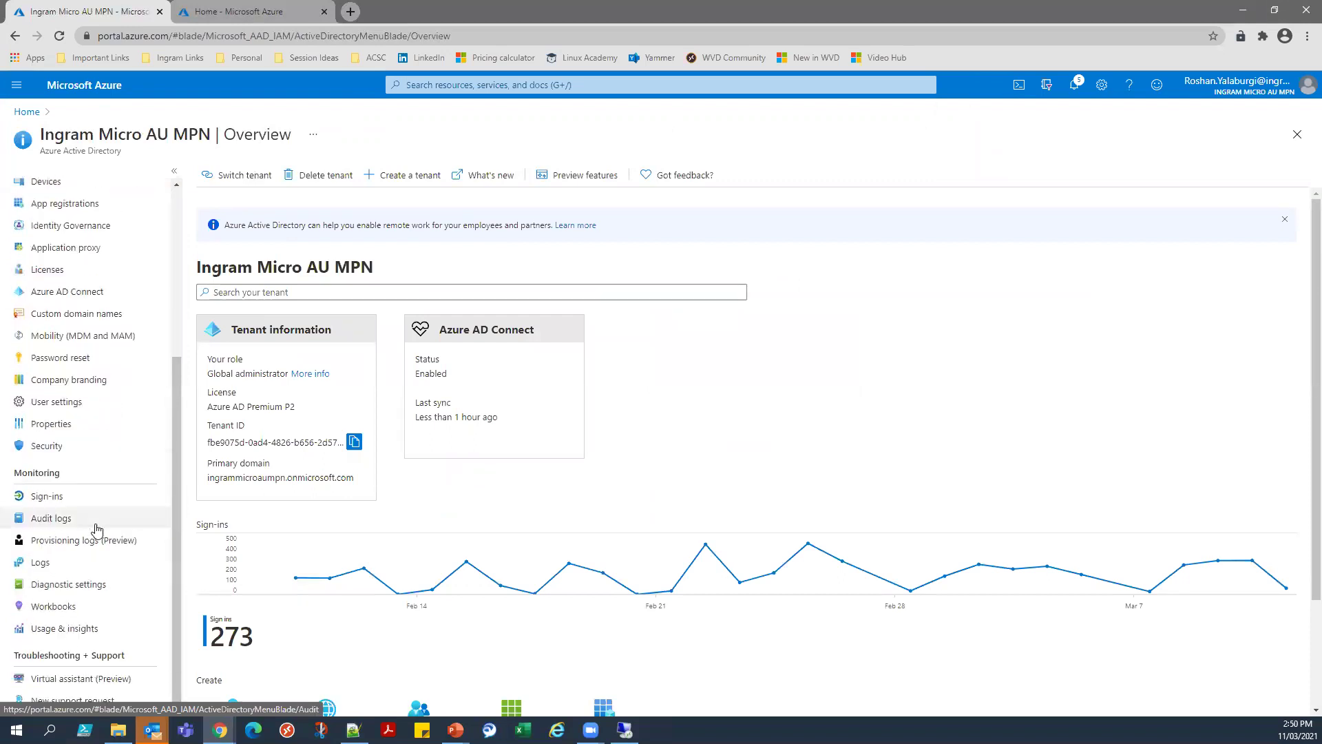
{"action": "left_click", "coordinate": [78, 447]}
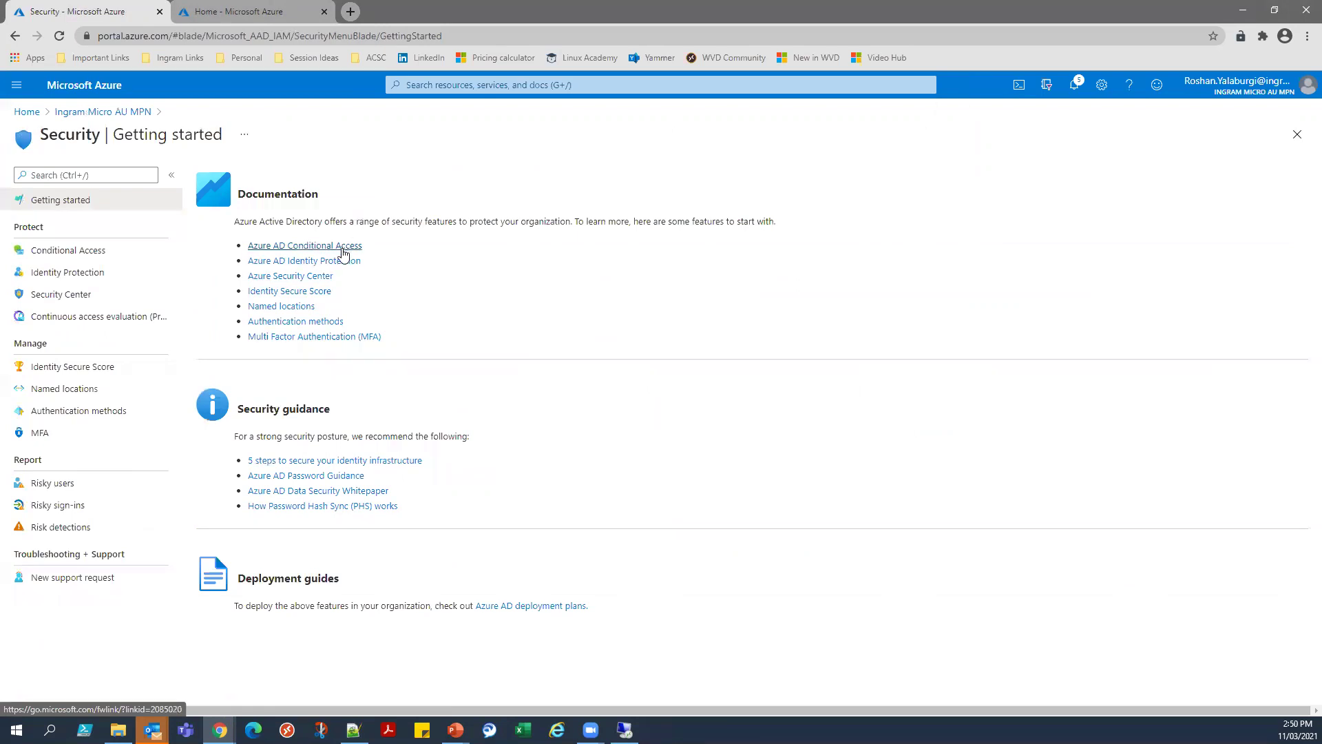
Open Identity Protection, open Risky users and Risky sign-ins in new tabs, and switch to Risky users.
{"action": "left_click", "coordinate": [94, 274]}
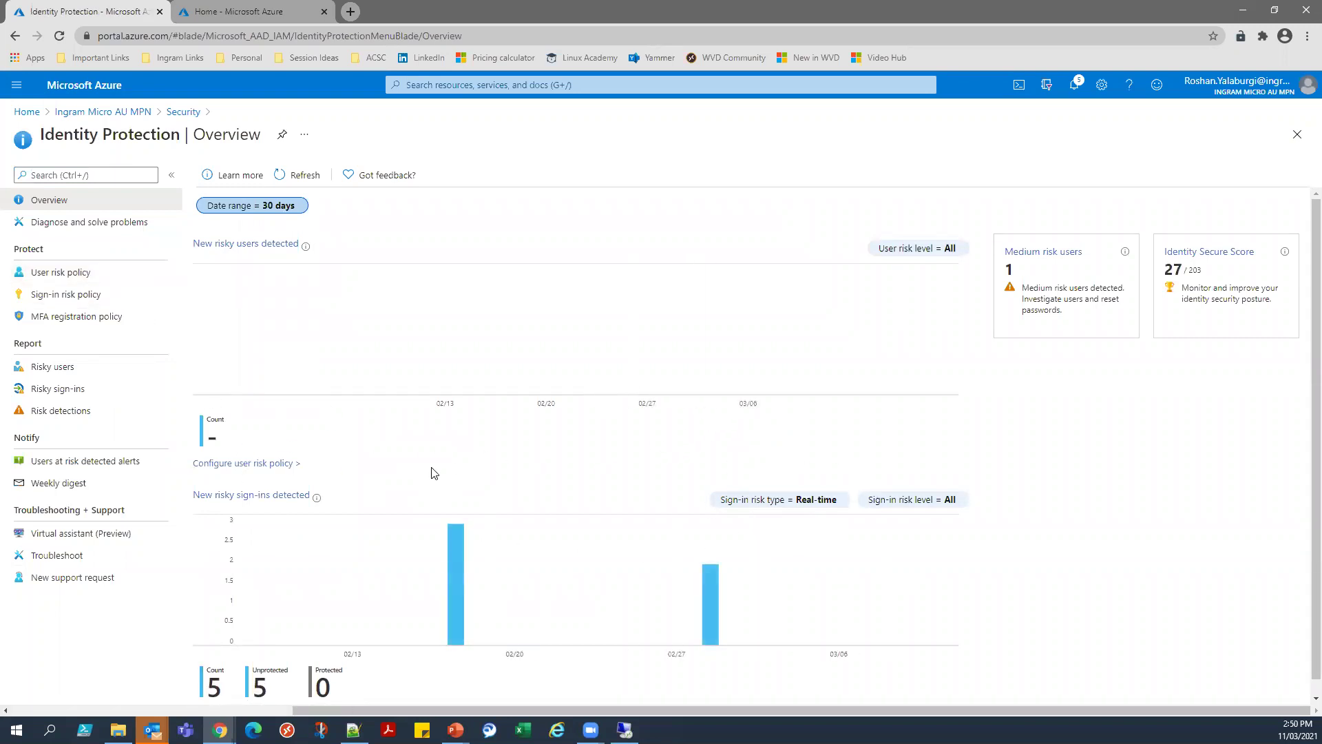
{"action": "scroll", "coordinate": [433, 472], "scroll_direction": "down", "scroll_amount": 1}
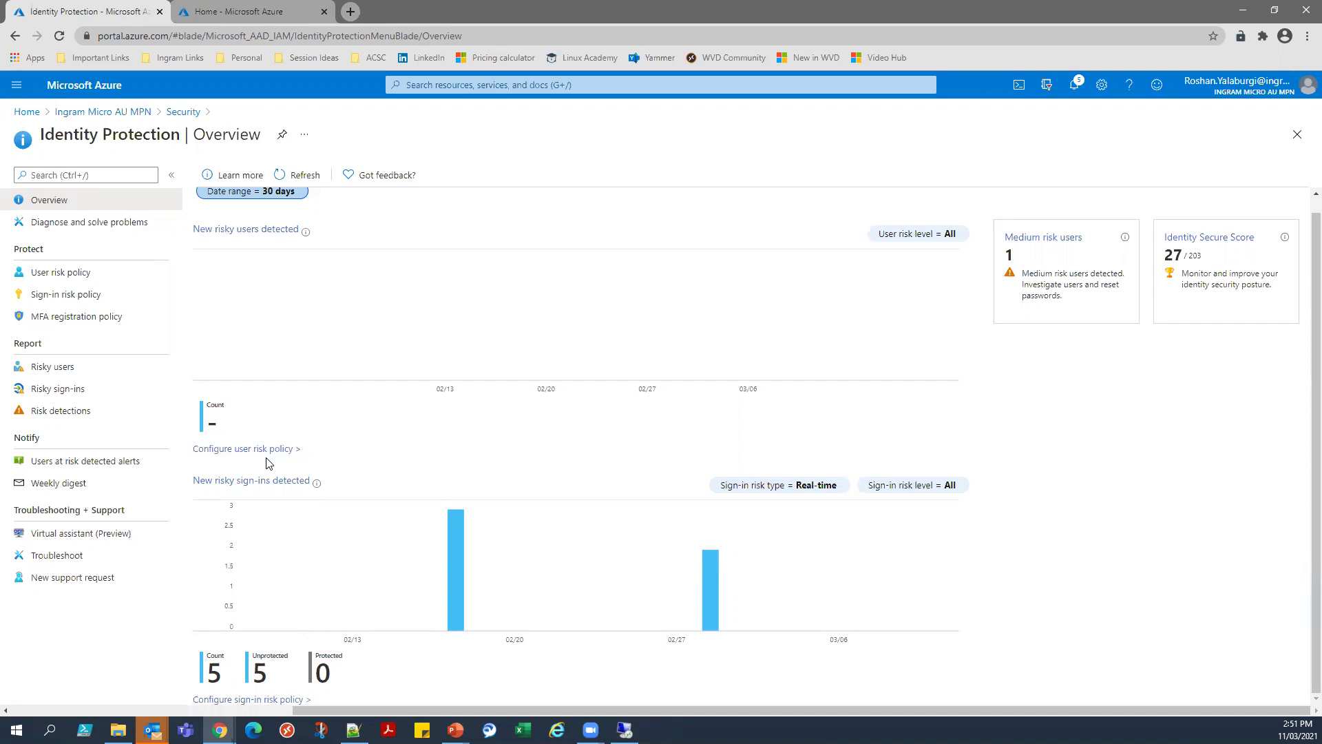
{"action": "left_click", "coordinate": [64, 369], "text": "ctrl"}
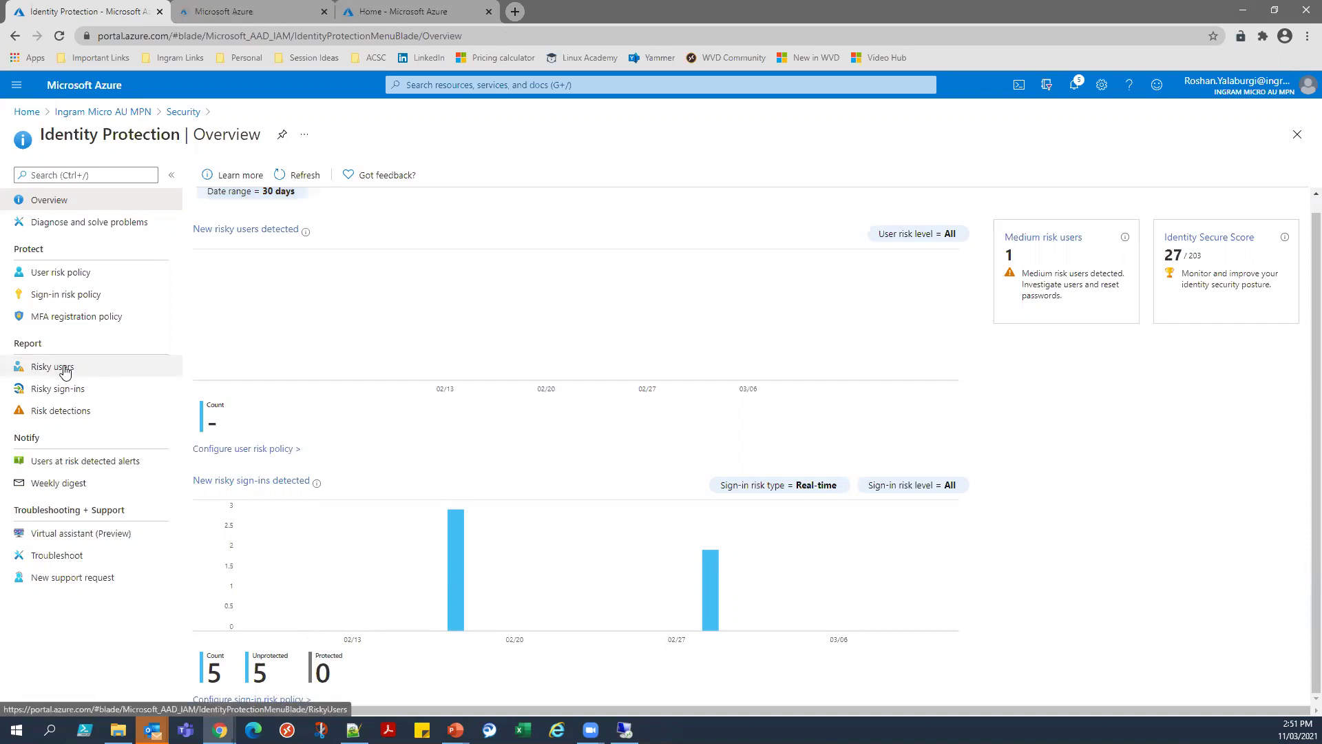
{"action": "left_click", "coordinate": [62, 390], "text": "ctrl"}
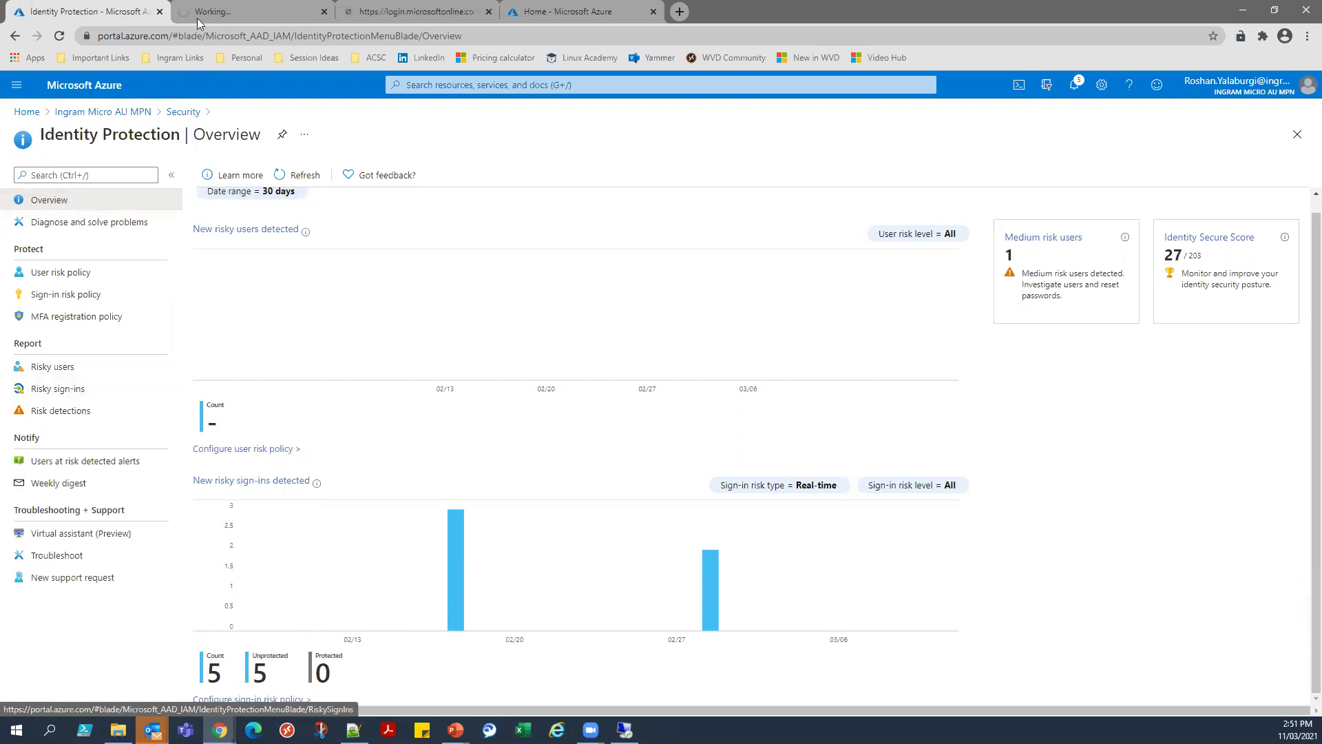
{"action": "left_click", "coordinate": [198, 20]}
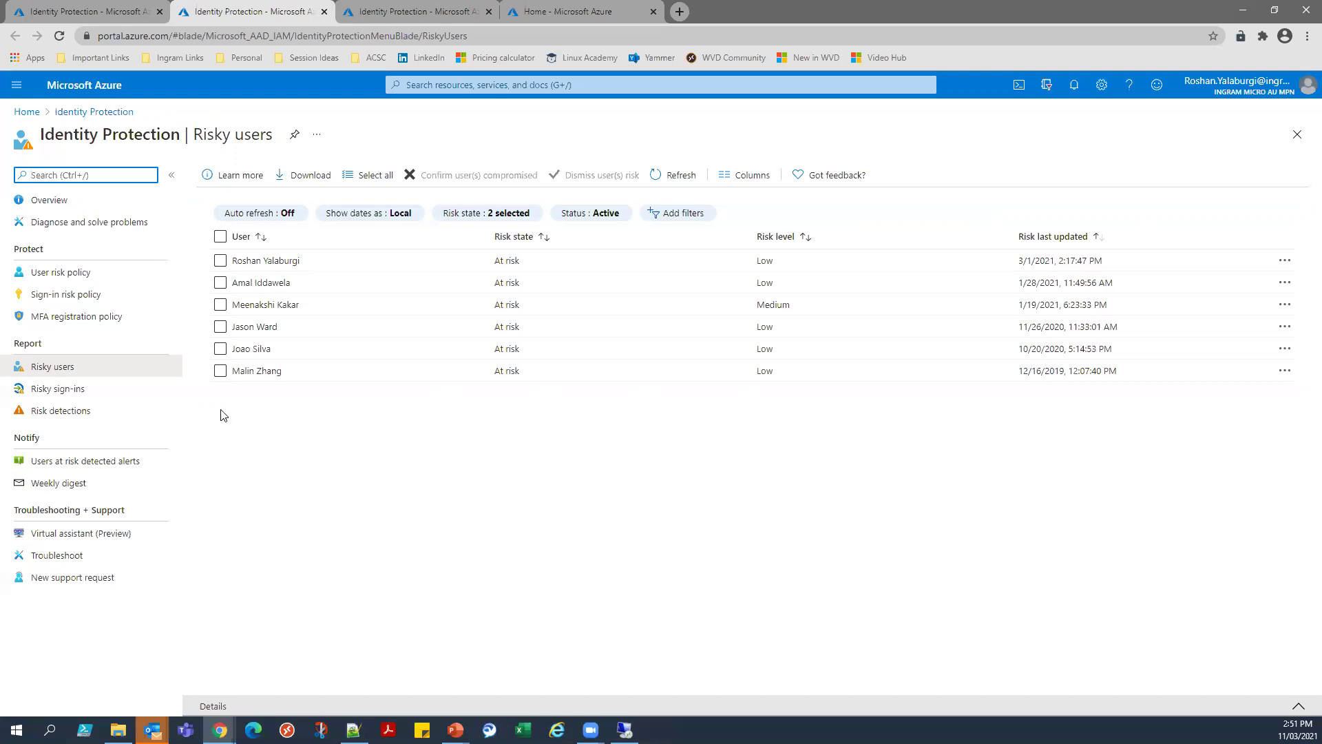
Review the user risk policy's included and excluded users, risk level and access control, then open Sign-in risk policy.
{"action": "left_click", "coordinate": [84, 277]}
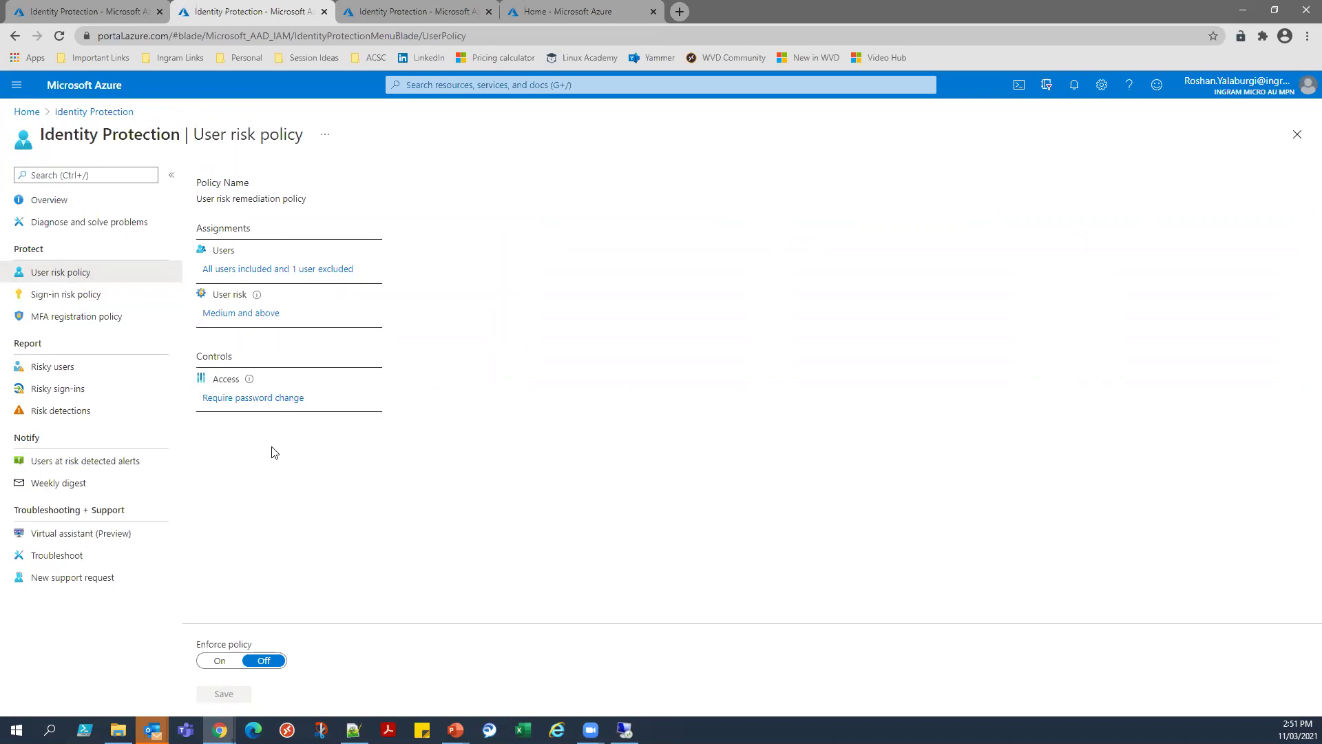
{"action": "left_click", "coordinate": [252, 270]}
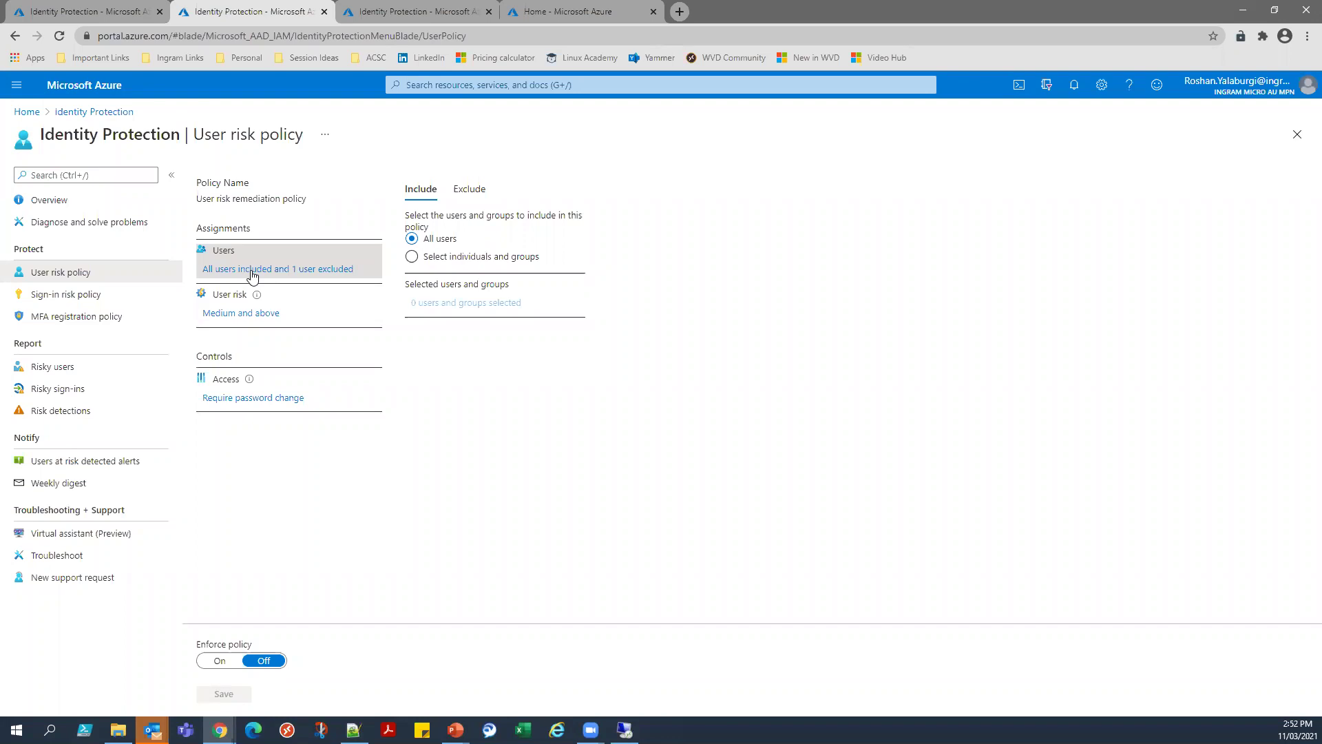
{"action": "left_click", "coordinate": [468, 190]}
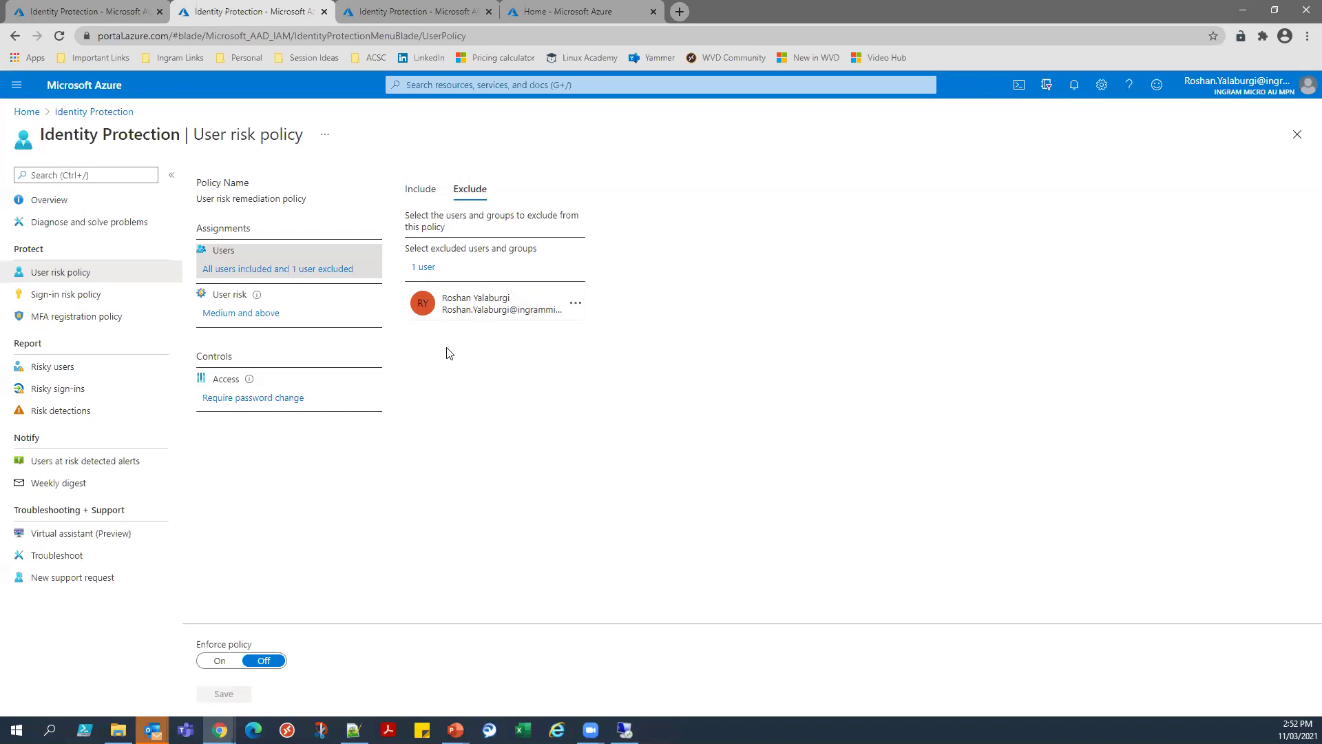
{"action": "left_click", "coordinate": [421, 188]}
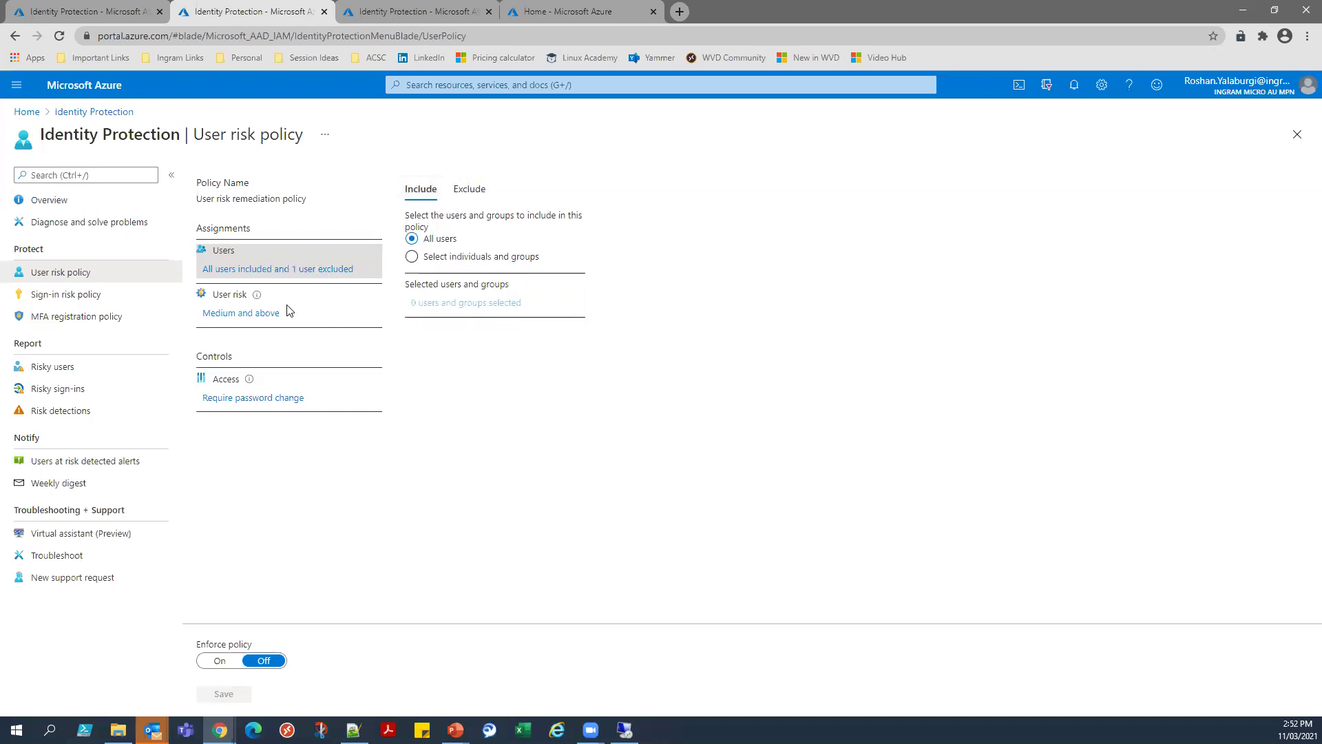
{"action": "left_click", "coordinate": [229, 315]}
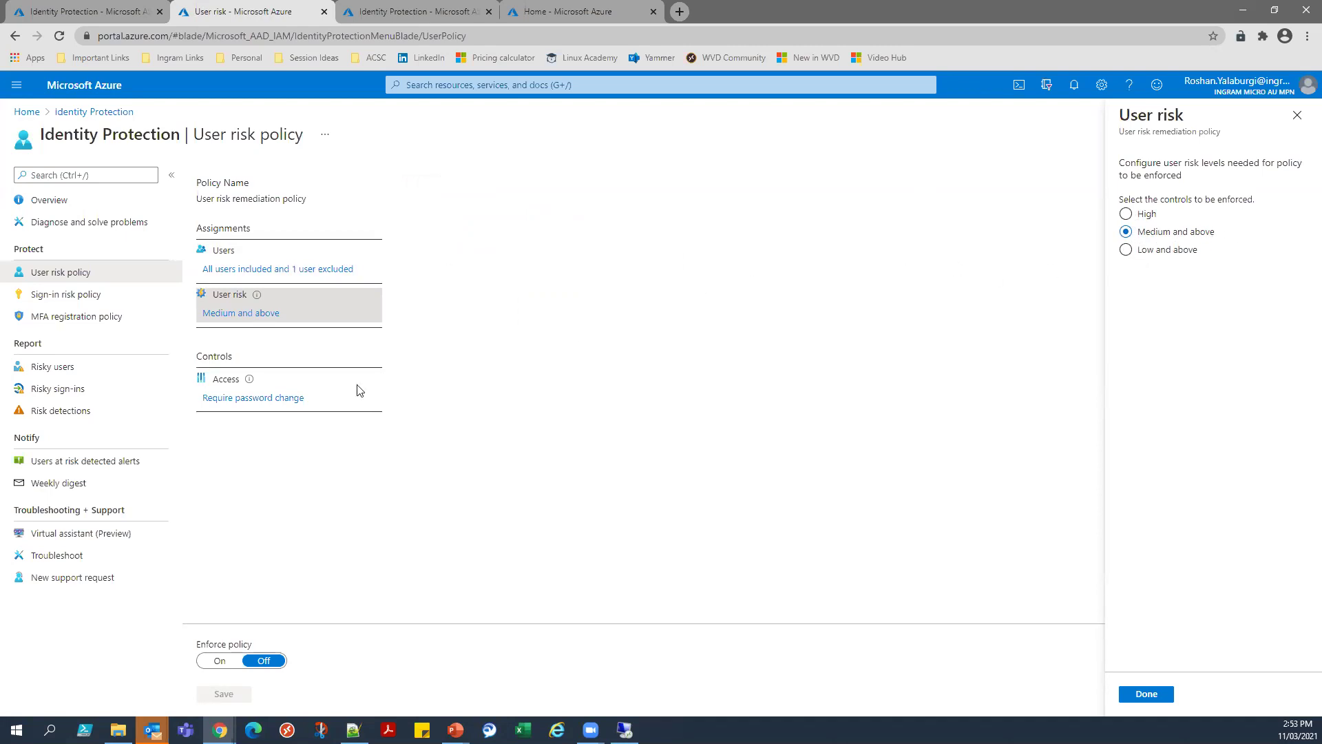
{"action": "left_click", "coordinate": [1146, 694]}
{"action": "left_click", "coordinate": [271, 399]}
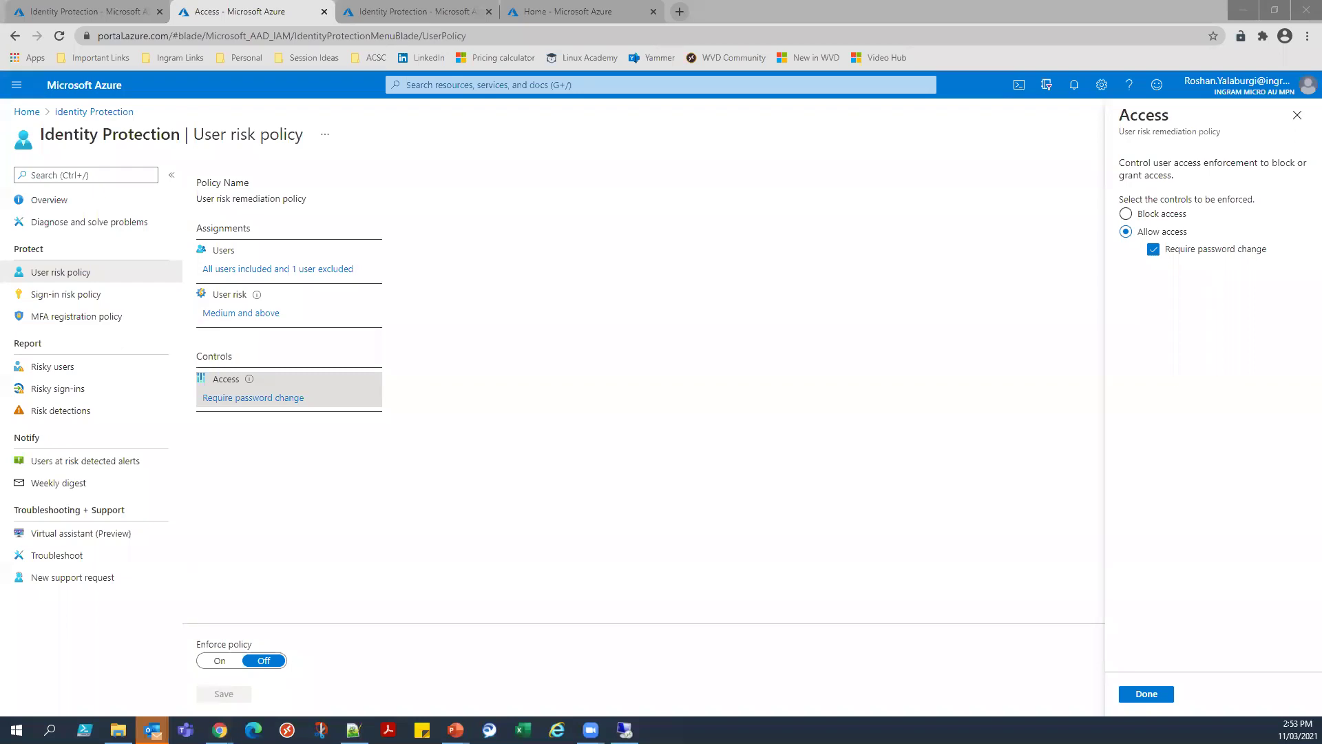
{"action": "left_click", "coordinate": [101, 294]}
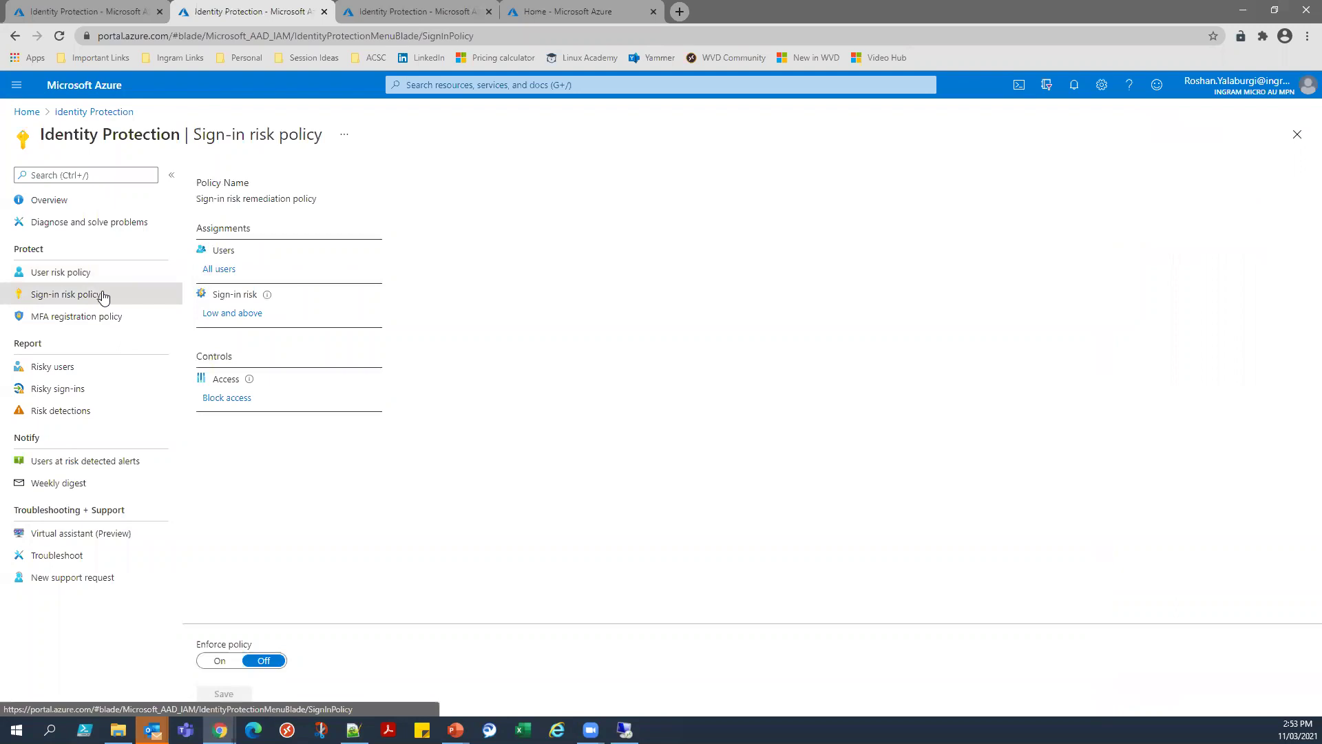
Review the sign-in risk policy's users and risk level, and set access to require multi-factor authentication.
{"action": "left_click", "coordinate": [232, 270]}
{"action": "left_click", "coordinate": [252, 314]}
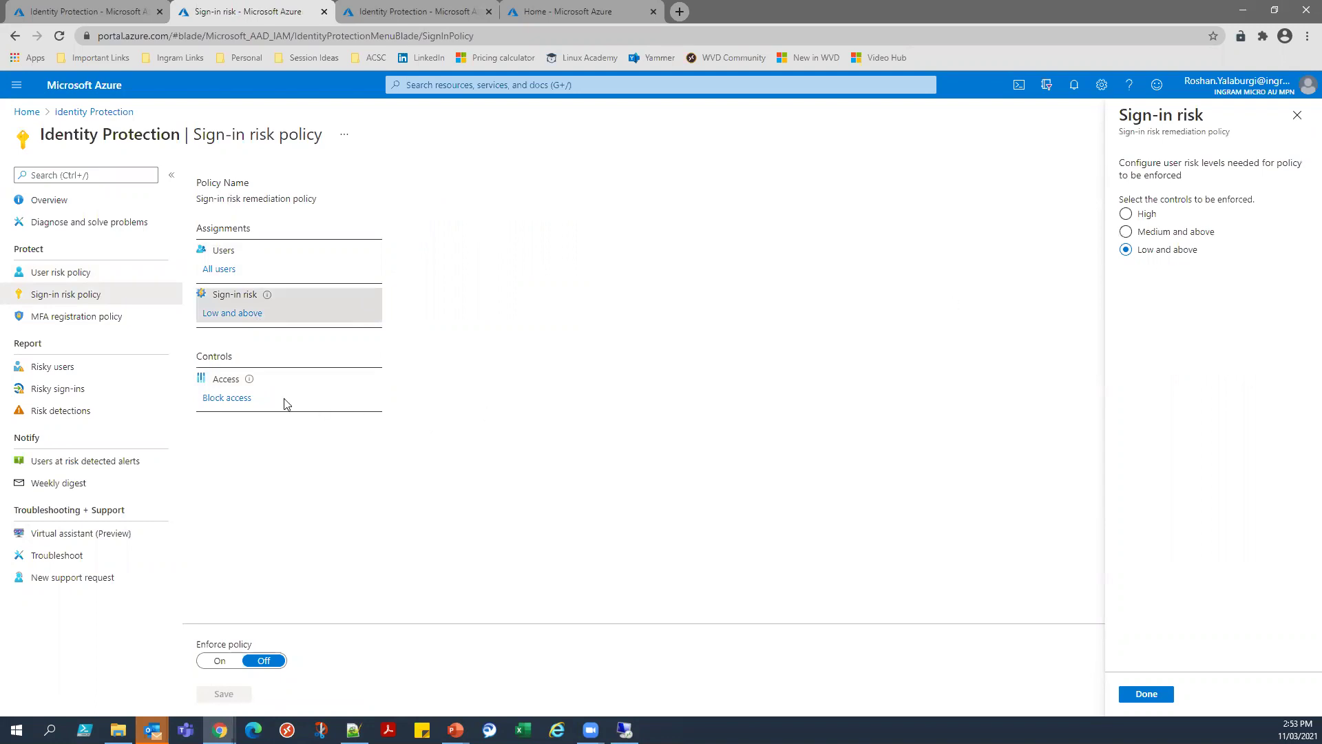
{"action": "left_click", "coordinate": [241, 399]}
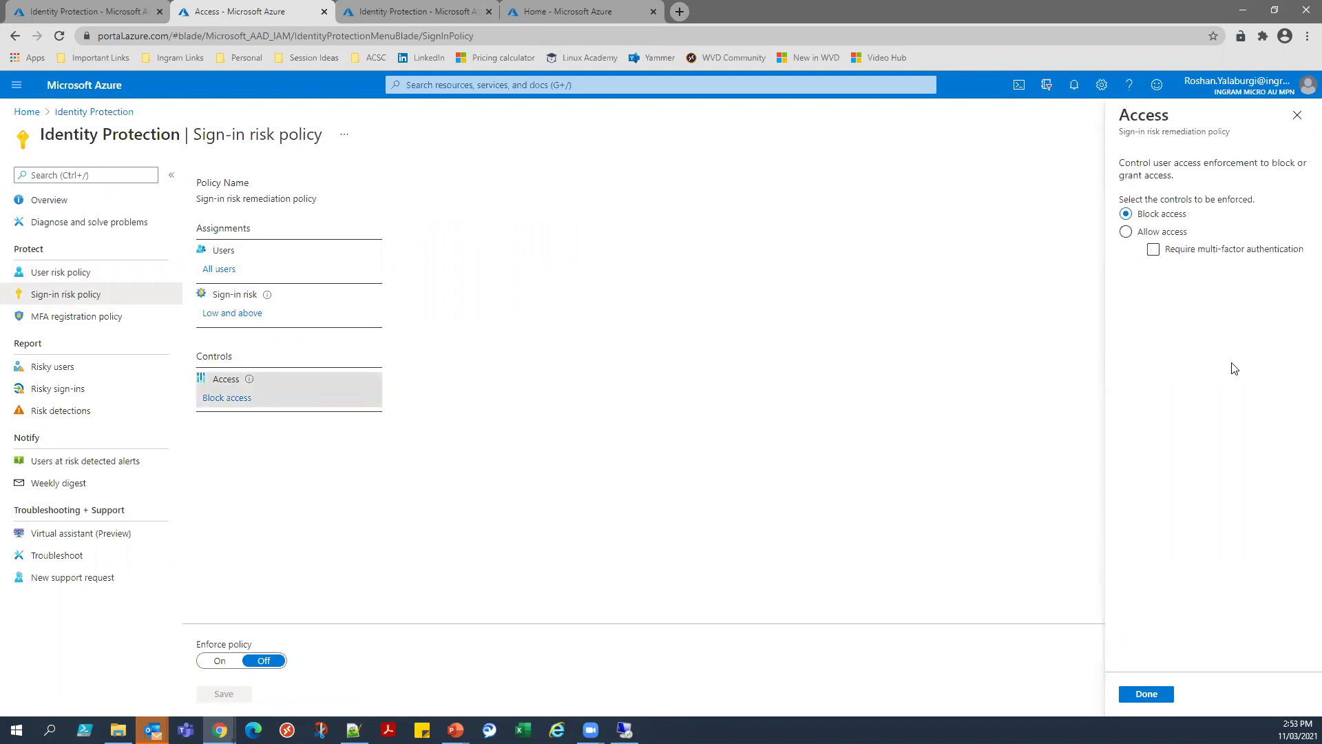
{"action": "left_click", "coordinate": [1157, 237]}
{"action": "left_click", "coordinate": [1146, 693]}
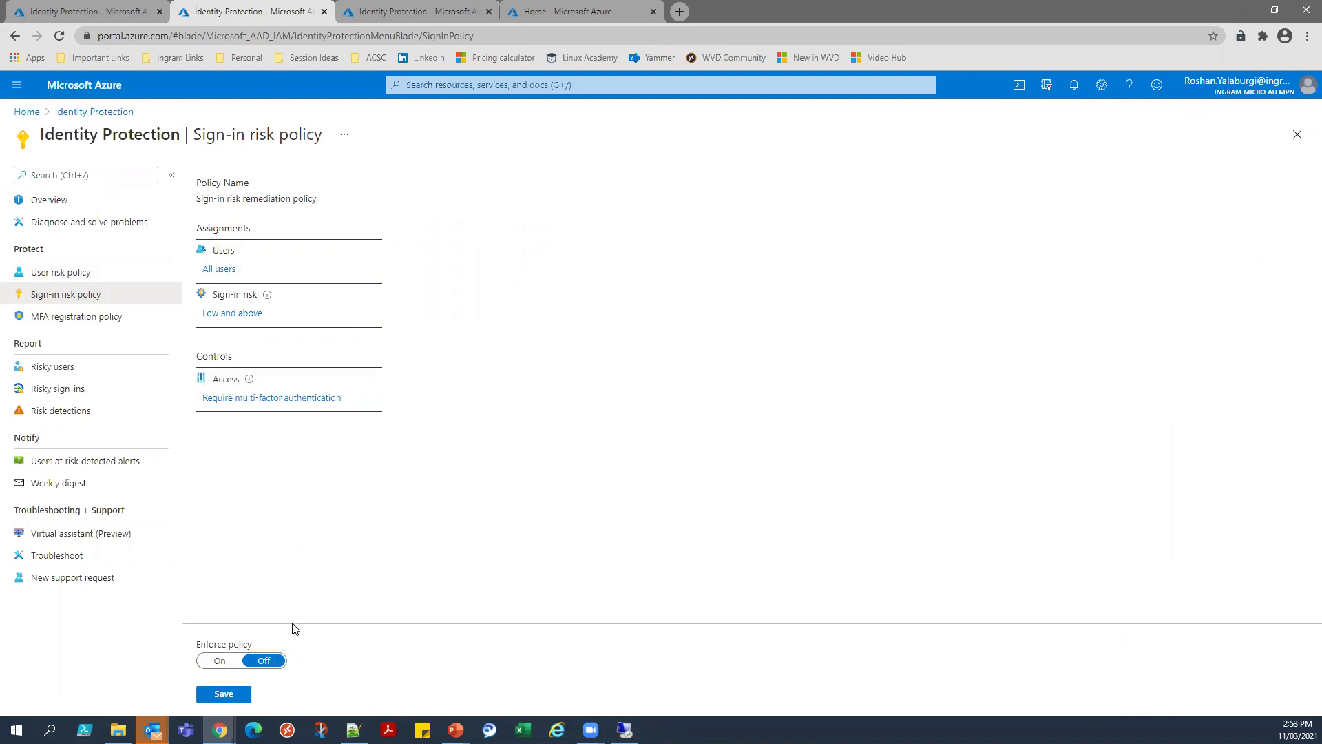
Switch policy enforcement on, then return to Overview and discard the unsaved edits.
{"action": "left_click", "coordinate": [219, 660]}
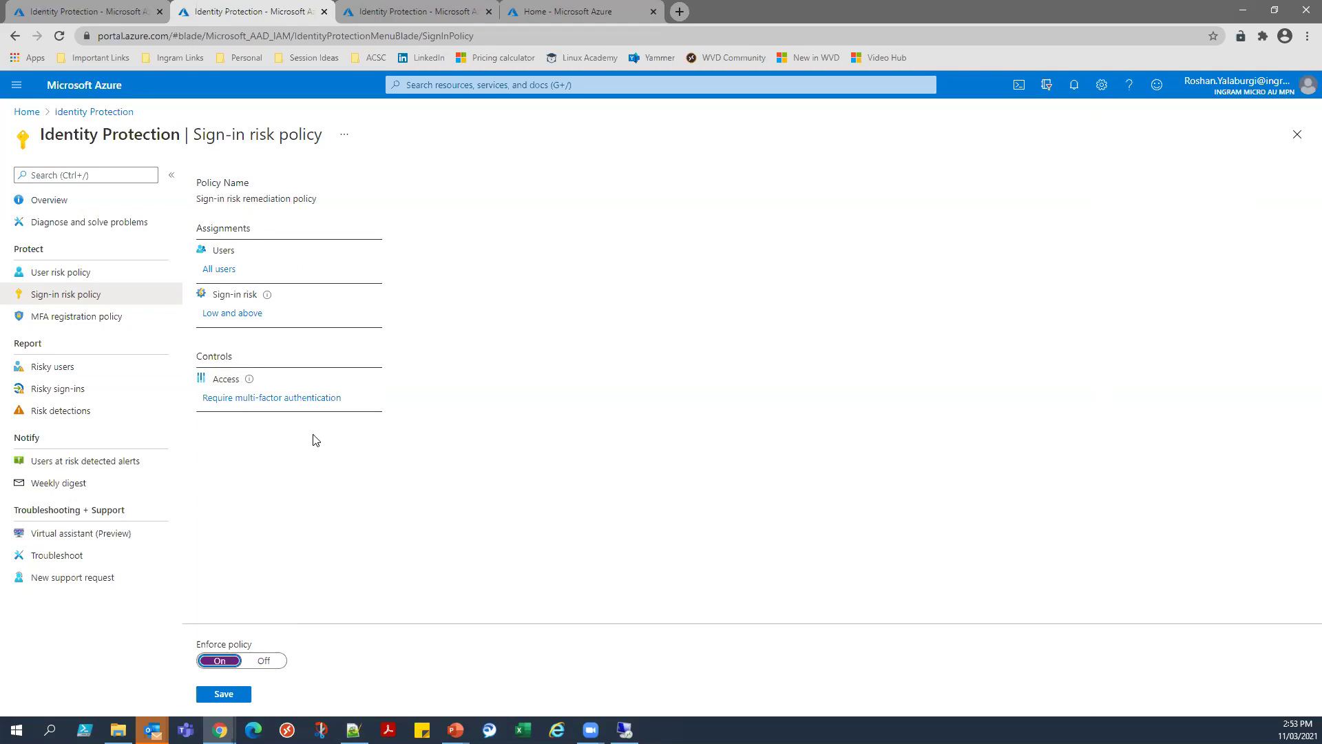
{"action": "left_click", "coordinate": [252, 432]}
{"action": "left_click", "coordinate": [78, 115]}
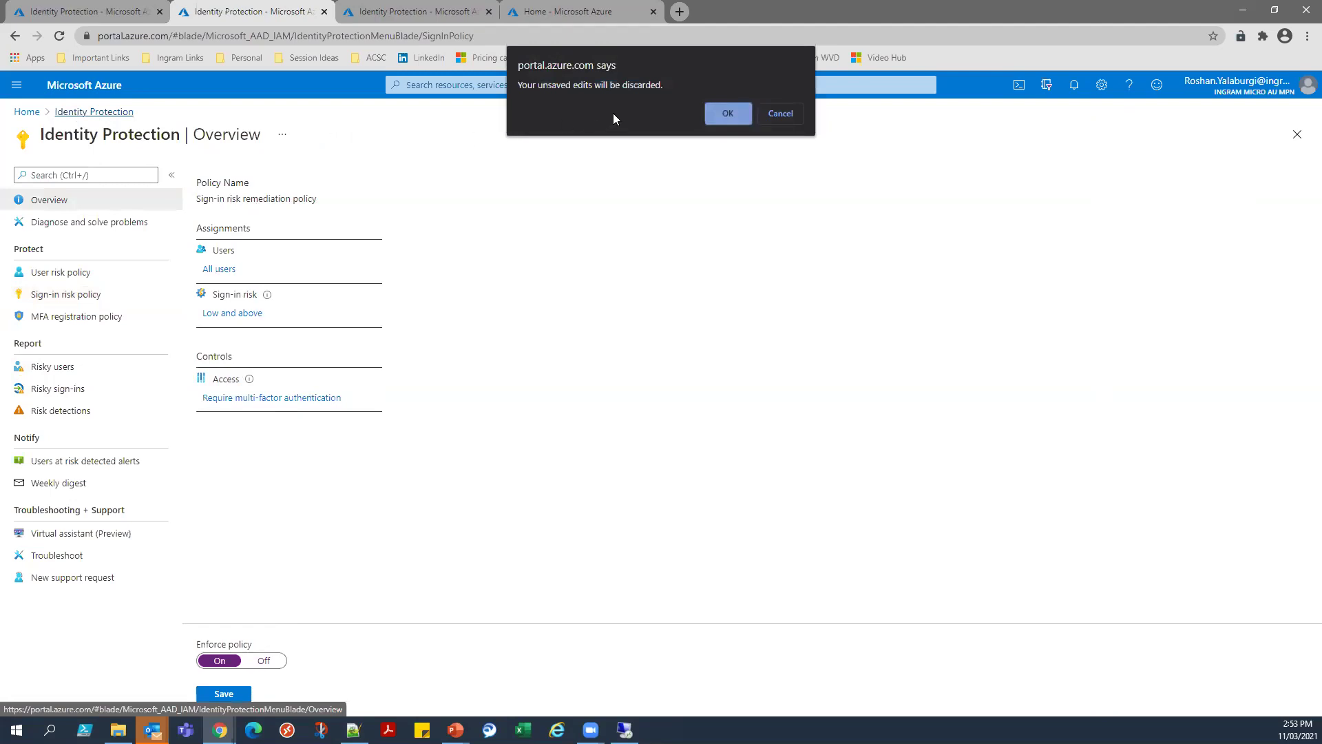
{"action": "left_click", "coordinate": [727, 114]}
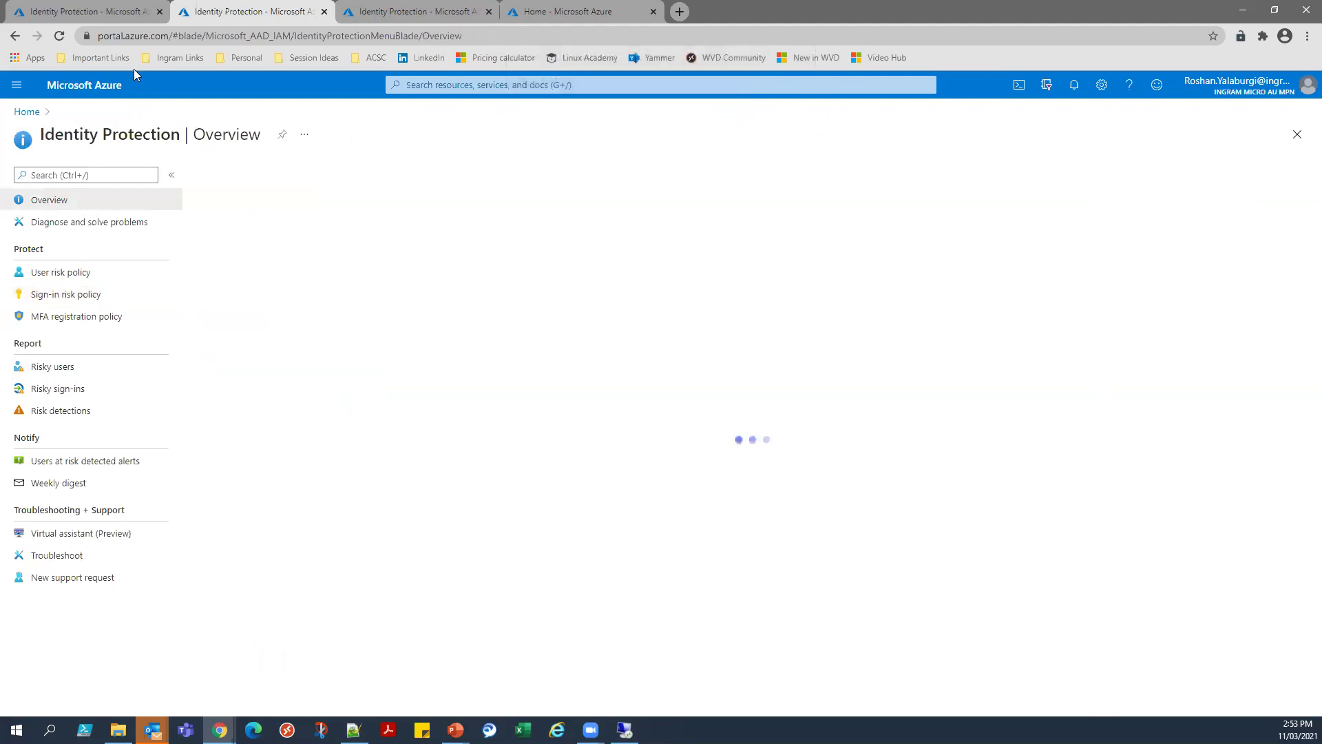
Step back through the risk policy pages and close the extra Identity Protection tabs.
{"action": "left_click", "coordinate": [16, 38]}
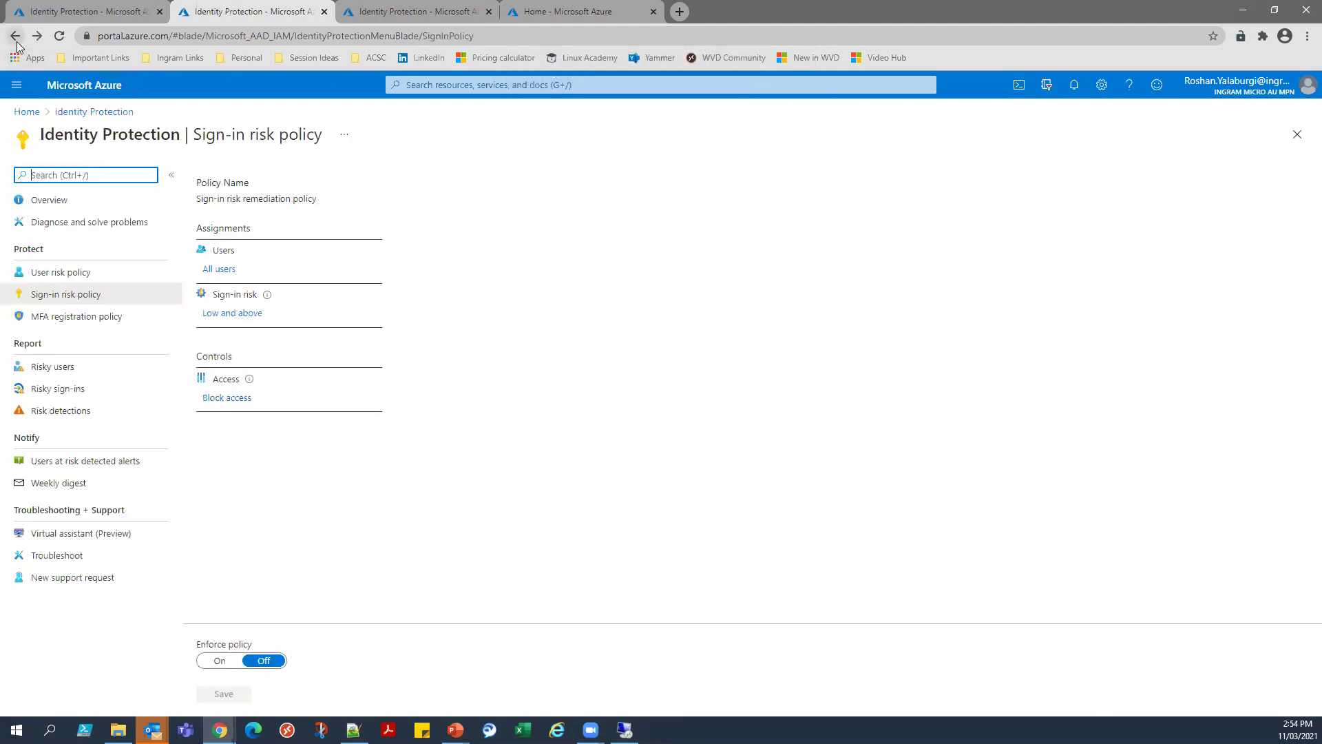
{"action": "left_click", "coordinate": [16, 38]}
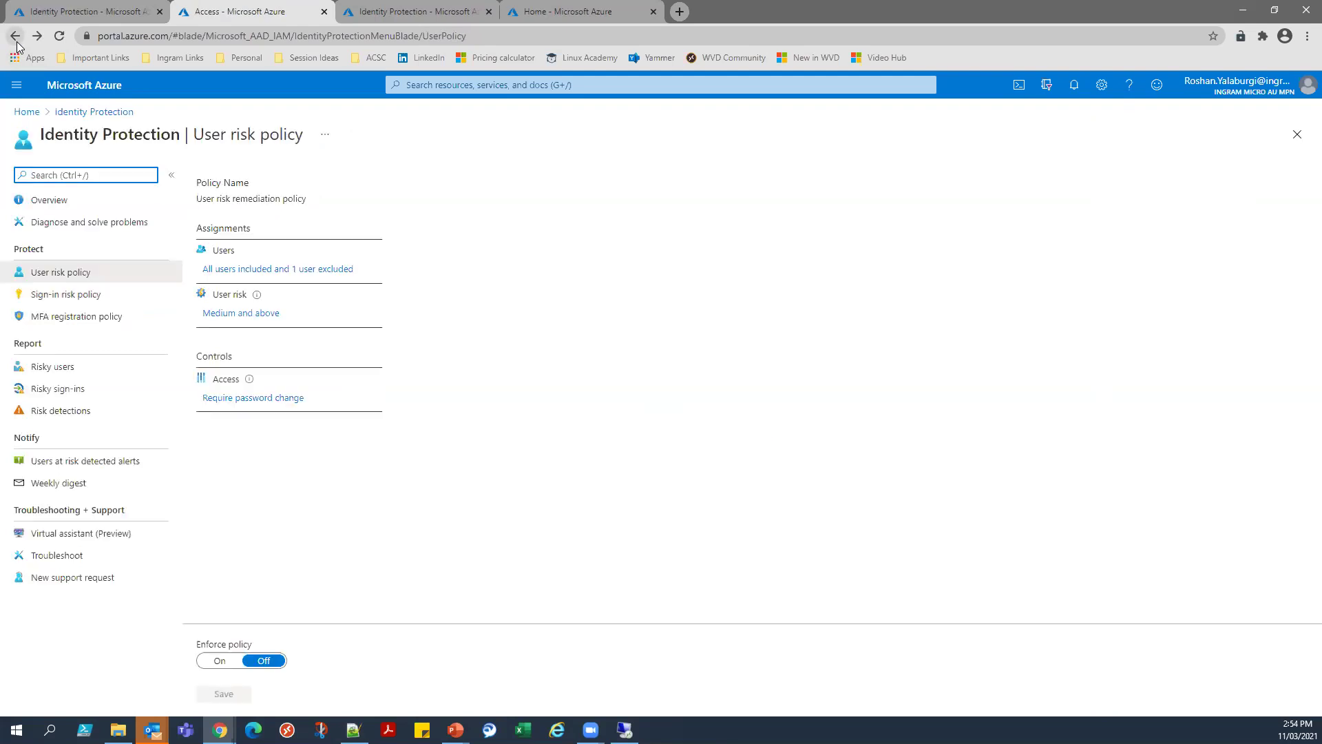
{"action": "left_click", "coordinate": [16, 38]}
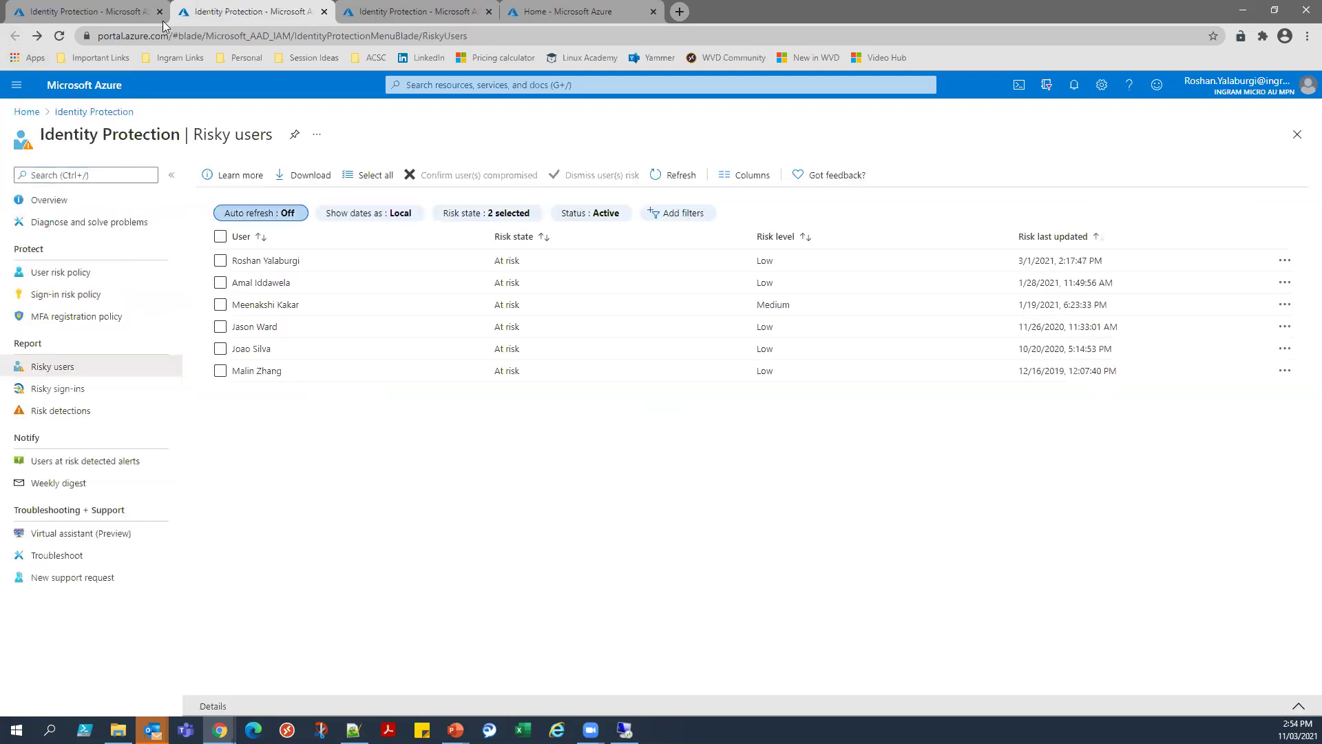
{"action": "left_click", "coordinate": [131, 12]}
{"action": "left_click", "coordinate": [301, 14]}
{"action": "left_click", "coordinate": [324, 14]}
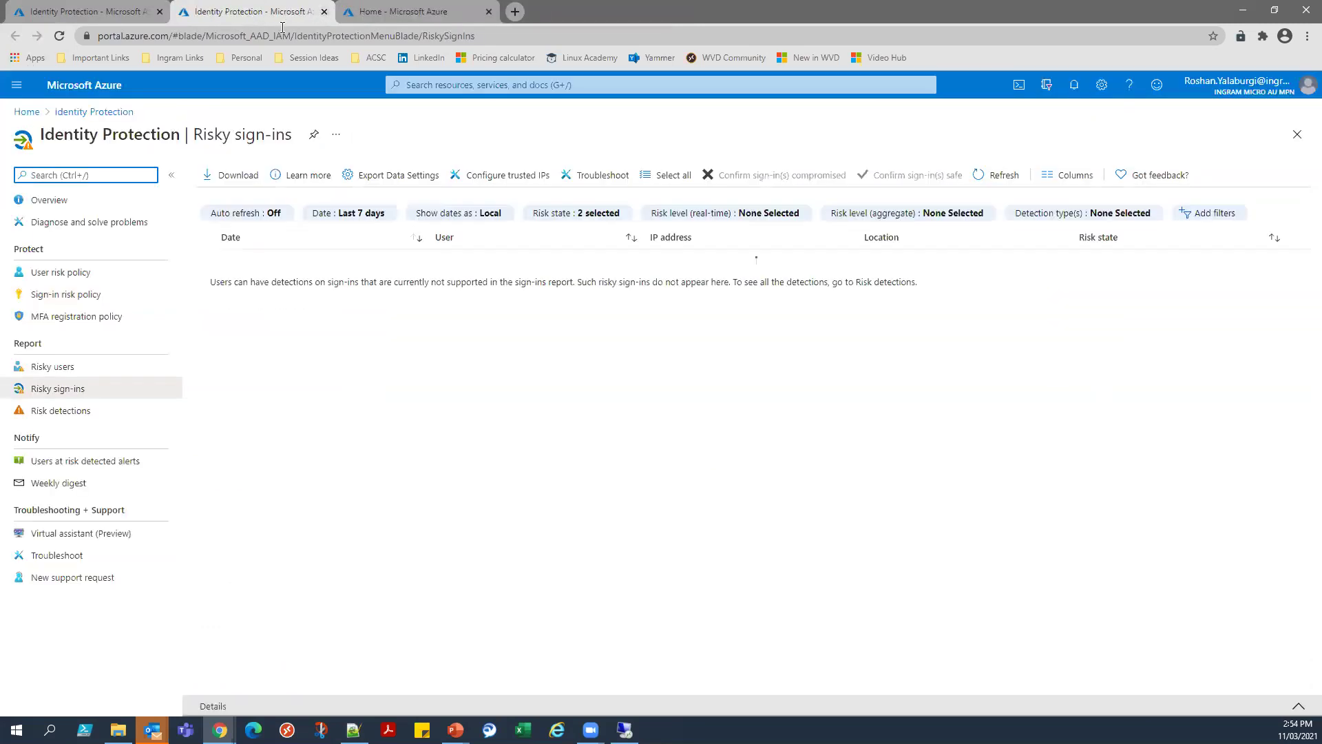
{"action": "key", "text": "ctrl+shift+Tab"}
{"action": "middle_click", "coordinate": [234, 7]}
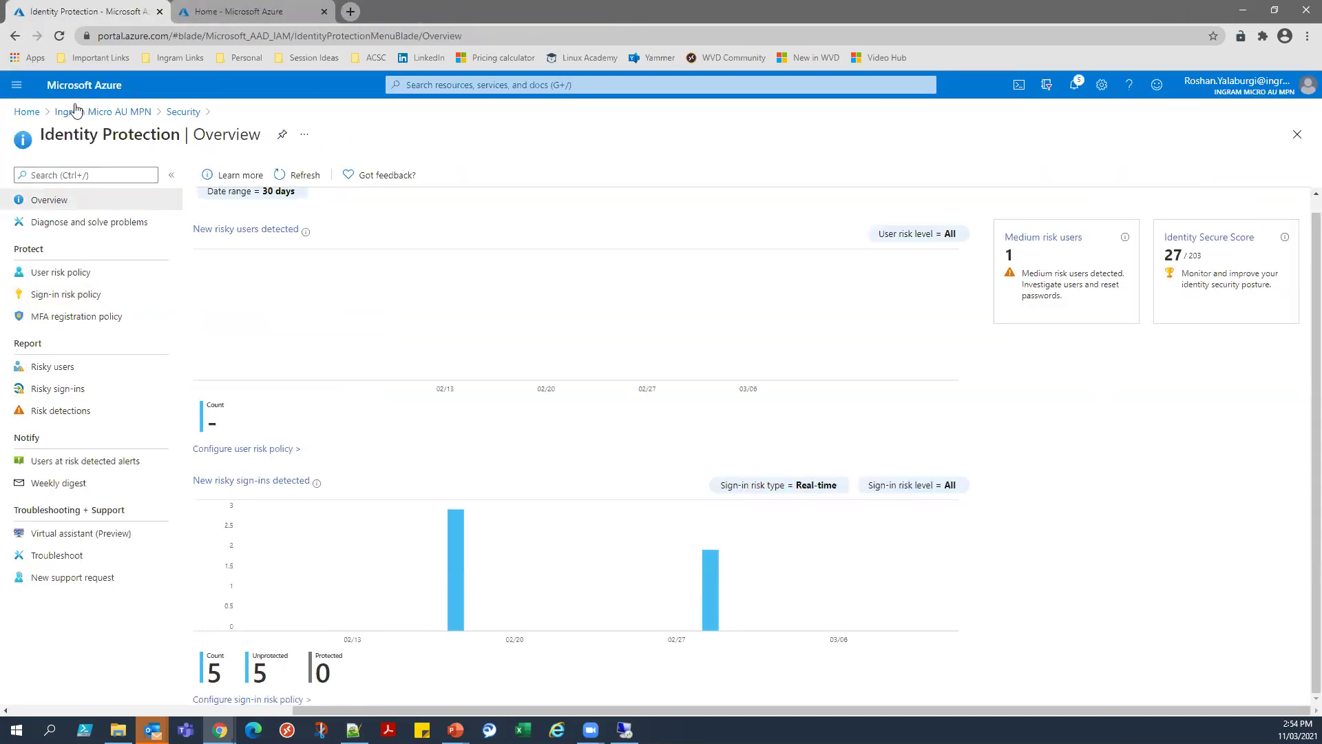
Open Conditional Access from the tenant's Security settings.
{"action": "left_click", "coordinate": [75, 112]}
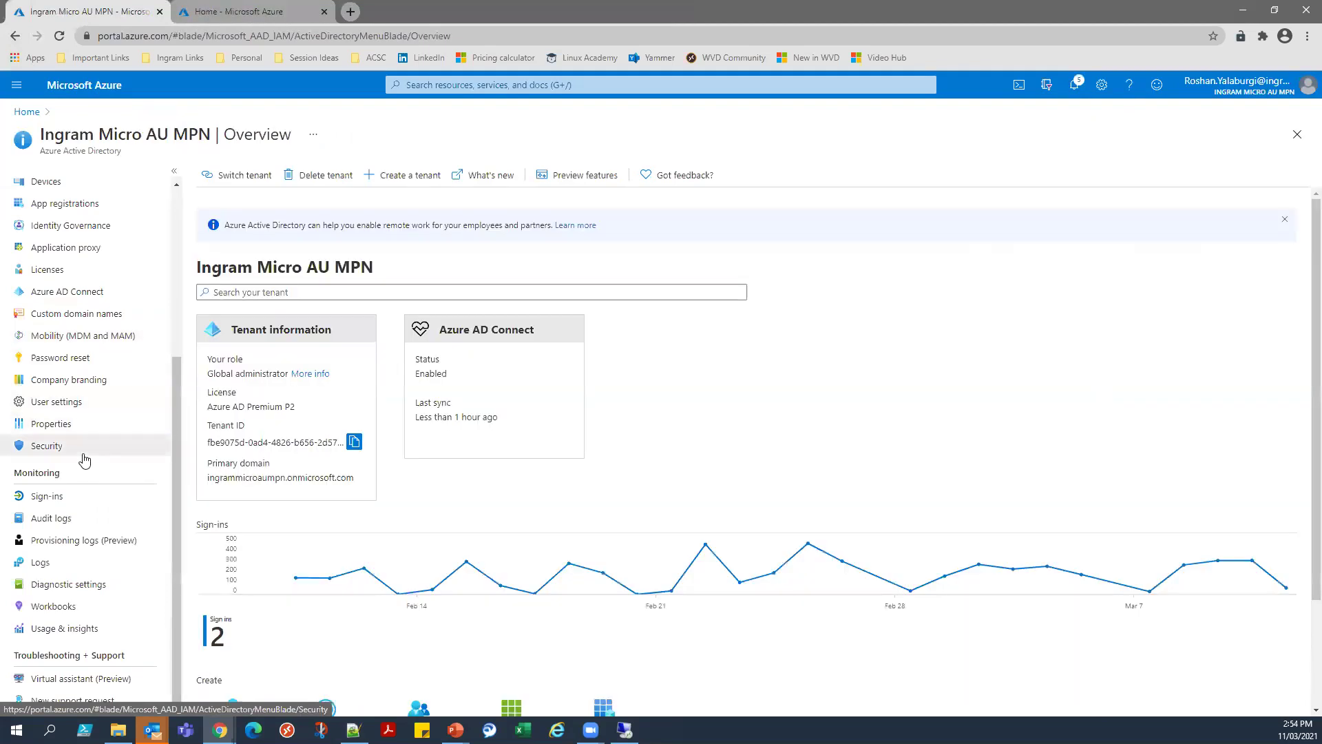
{"action": "left_click", "coordinate": [83, 446]}
{"action": "left_click", "coordinate": [103, 250]}
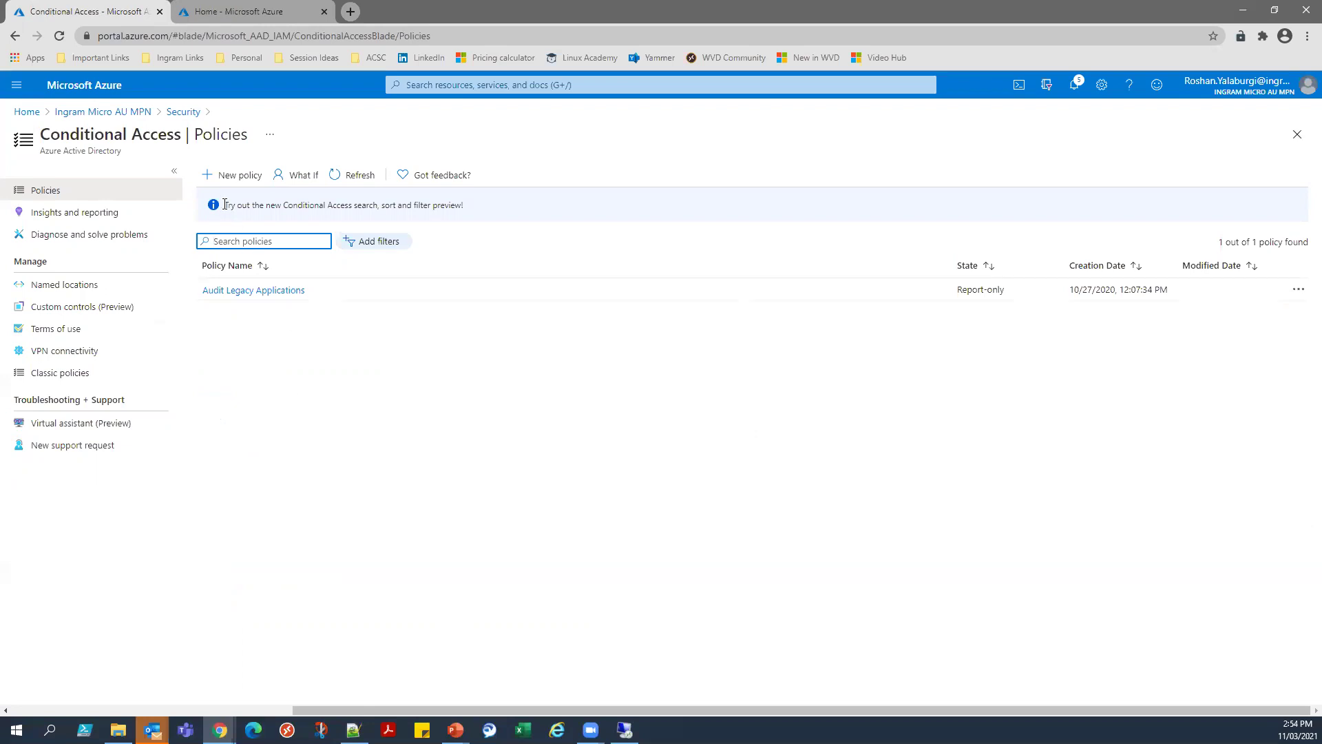
Create a new conditional access policy named WVD Access Policy.
{"action": "left_click", "coordinate": [217, 181]}
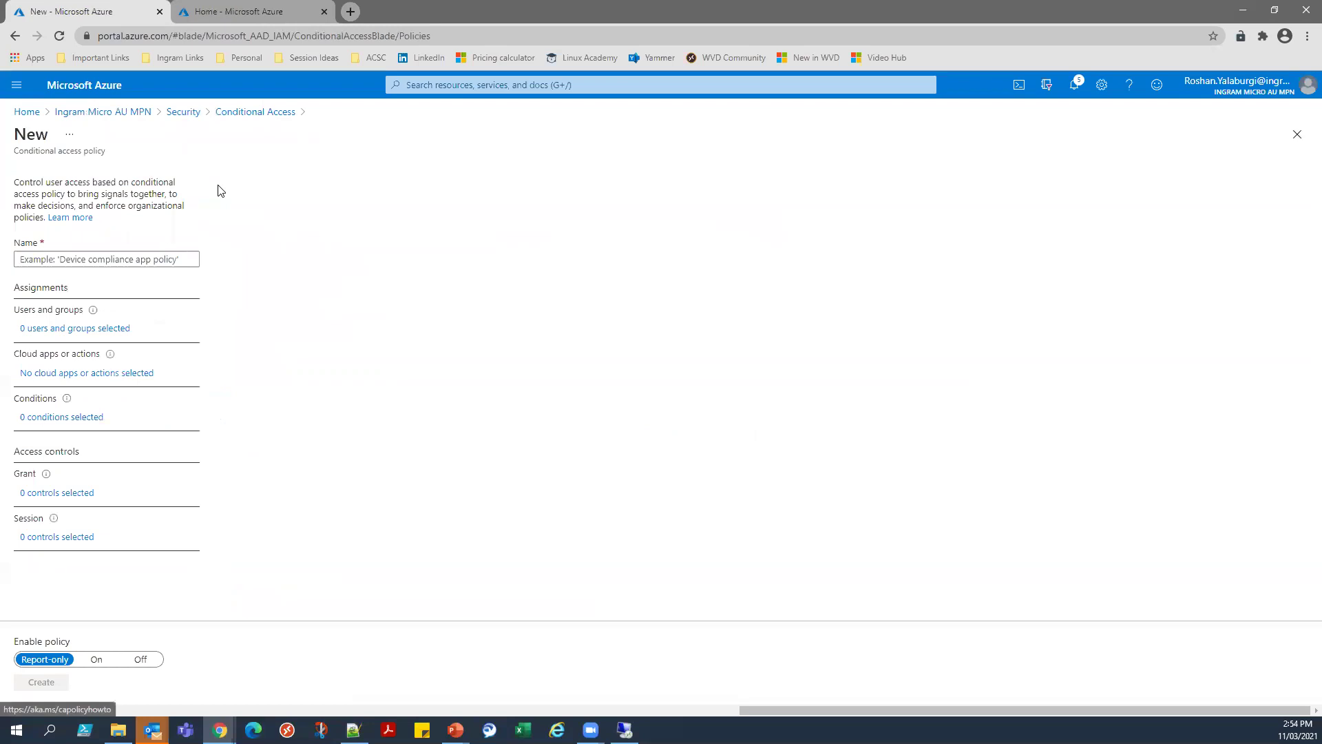
{"action": "left_click", "coordinate": [148, 260]}
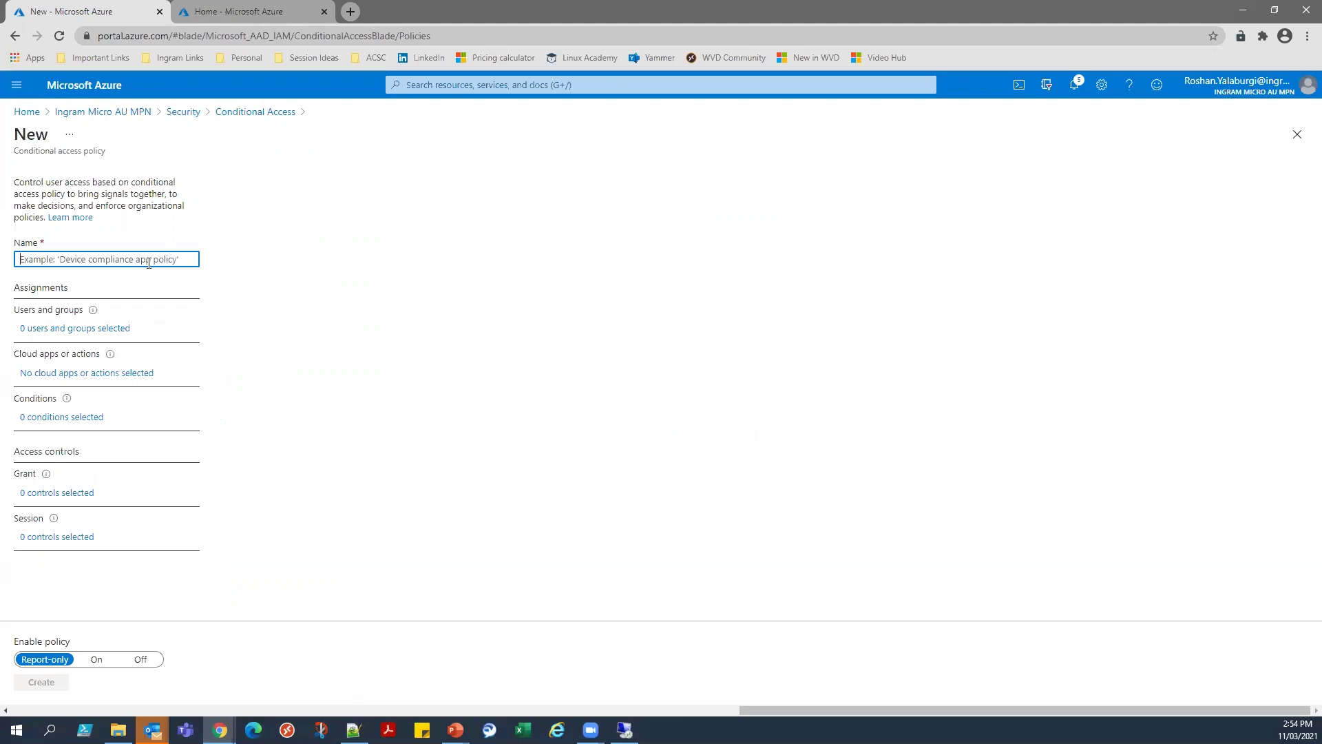
{"action": "type", "text": "WVD Access Policy"}
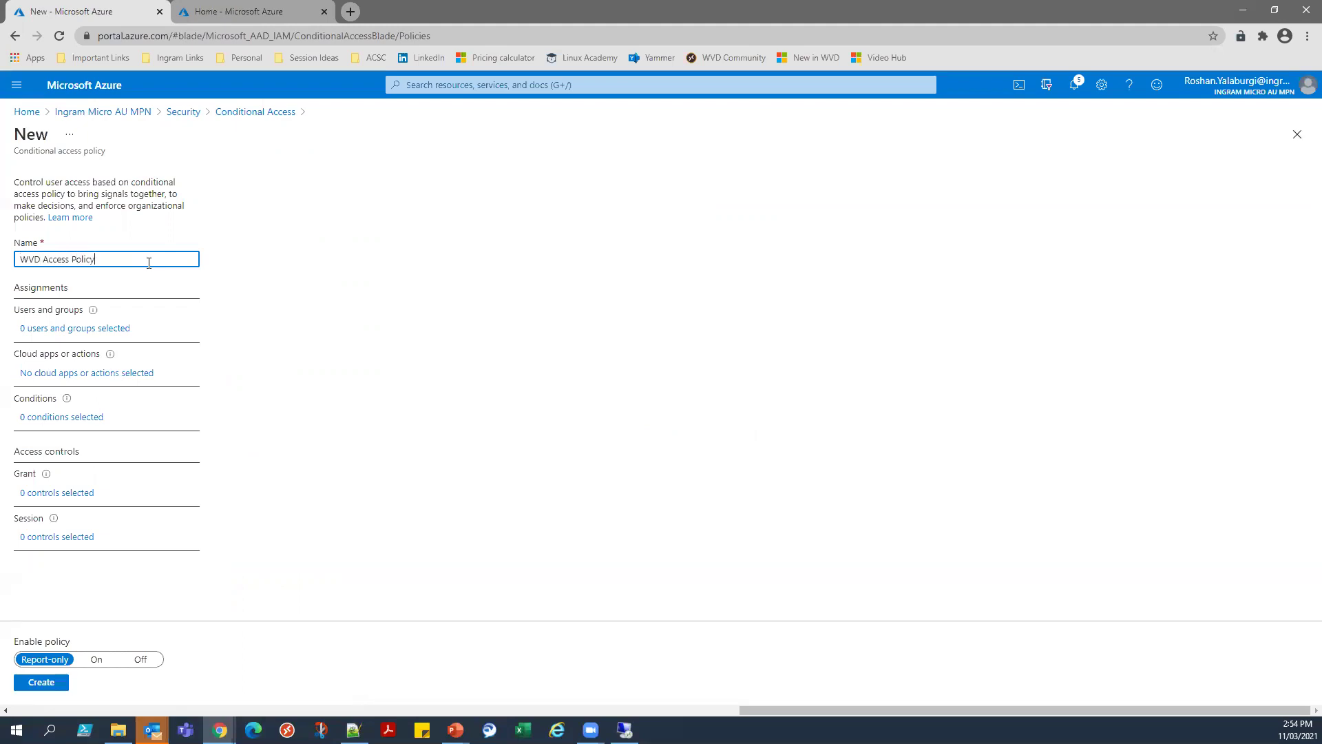
{"action": "left_click", "coordinate": [153, 317]}
Assign the policy to all users, excluding one user found by name search.
{"action": "left_click", "coordinate": [122, 331]}
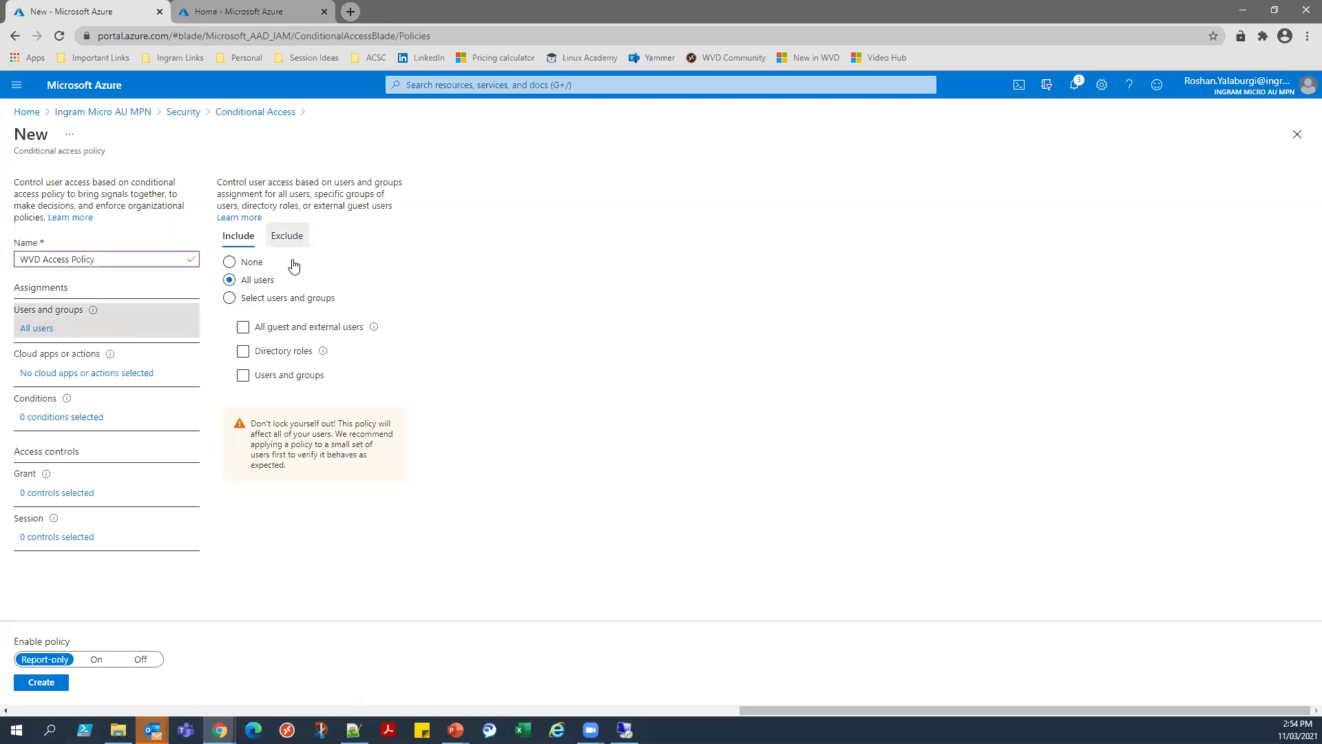
{"action": "left_click", "coordinate": [288, 235]}
{"action": "left_click", "coordinate": [243, 340]}
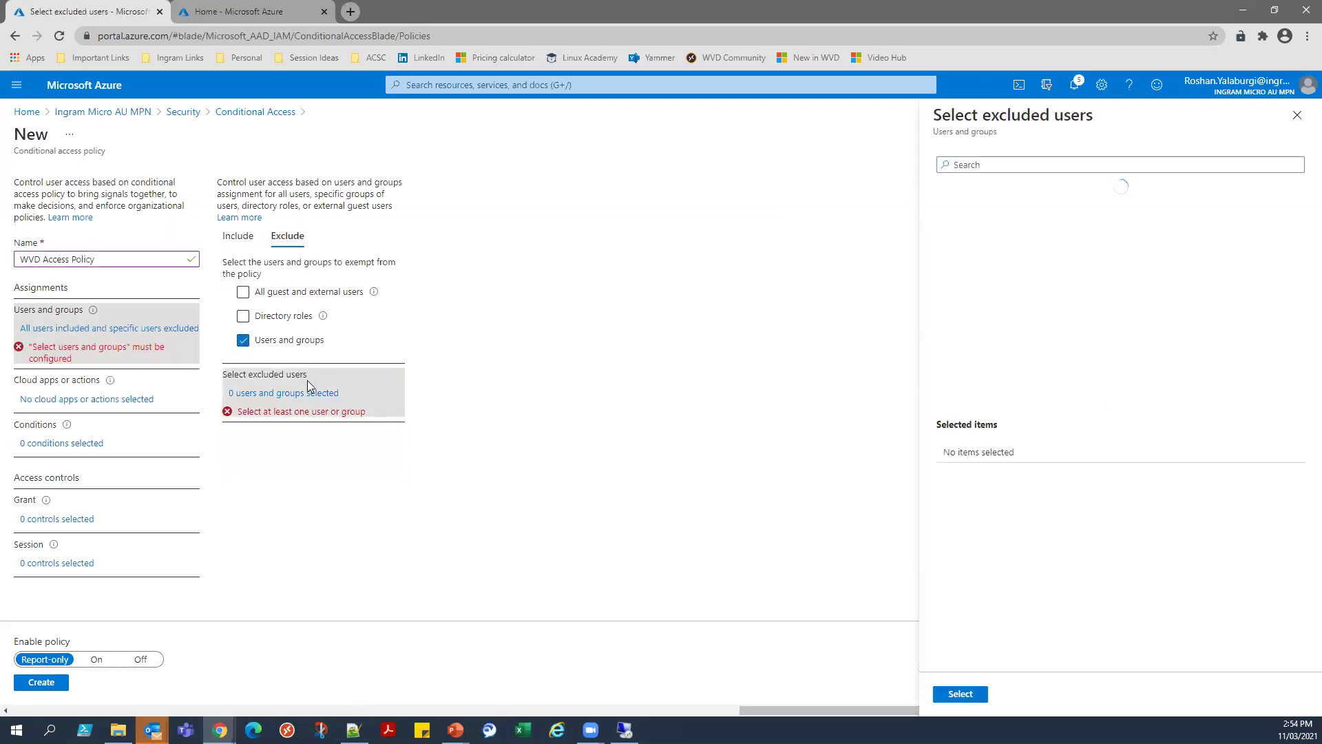
{"action": "type", "text": "roshan"}
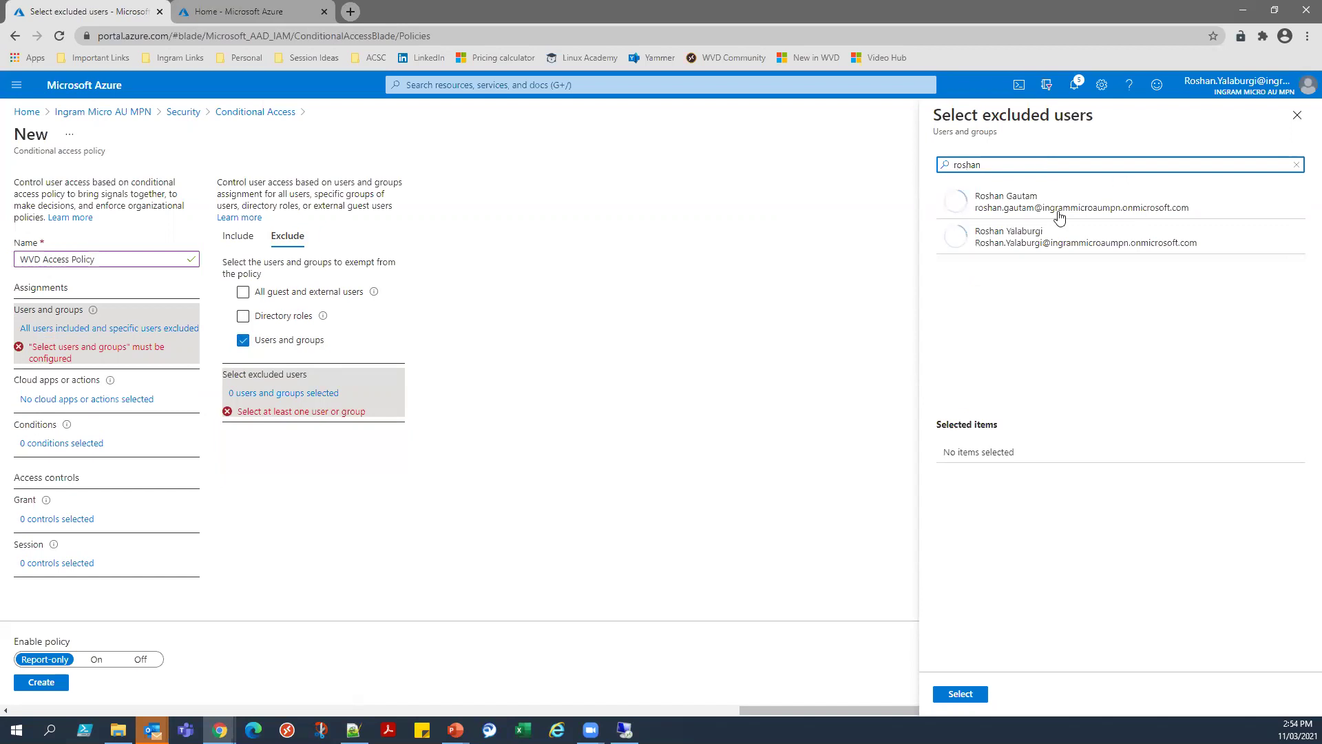
{"action": "left_click", "coordinate": [1074, 236]}
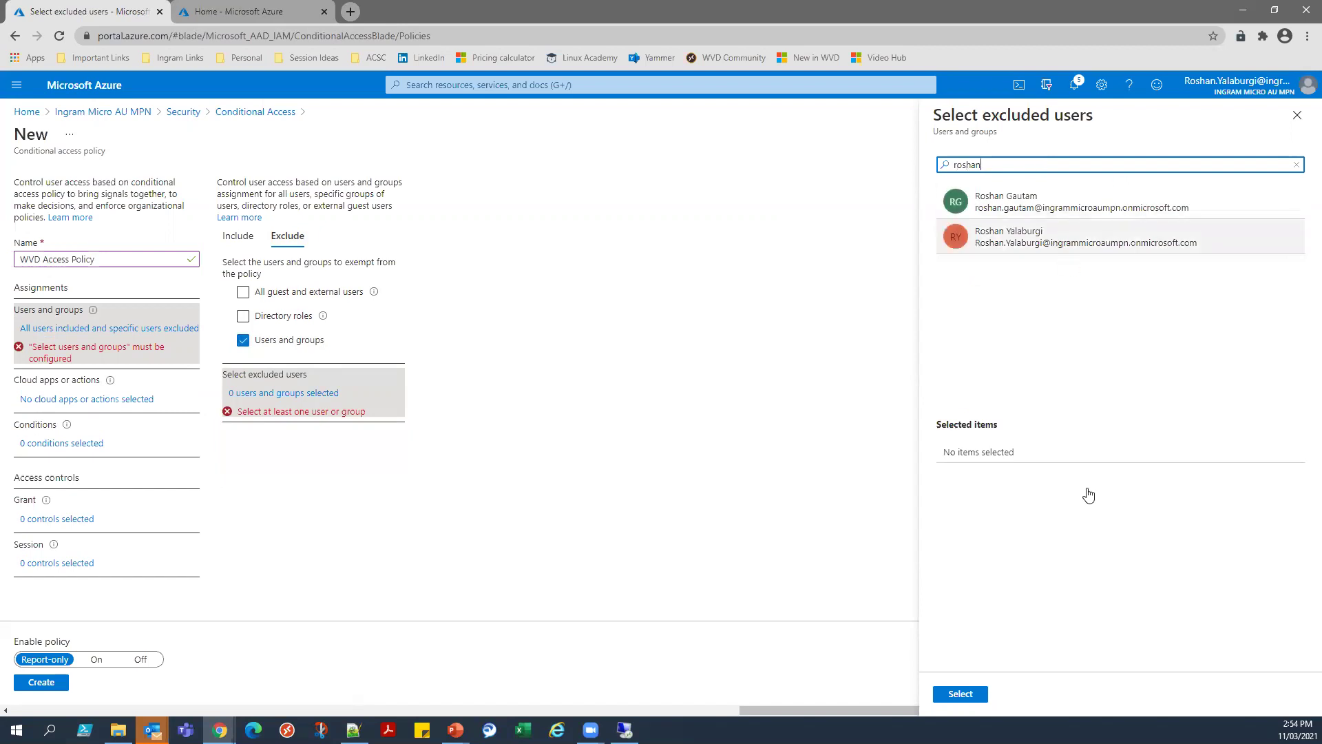
{"action": "left_click", "coordinate": [960, 694]}
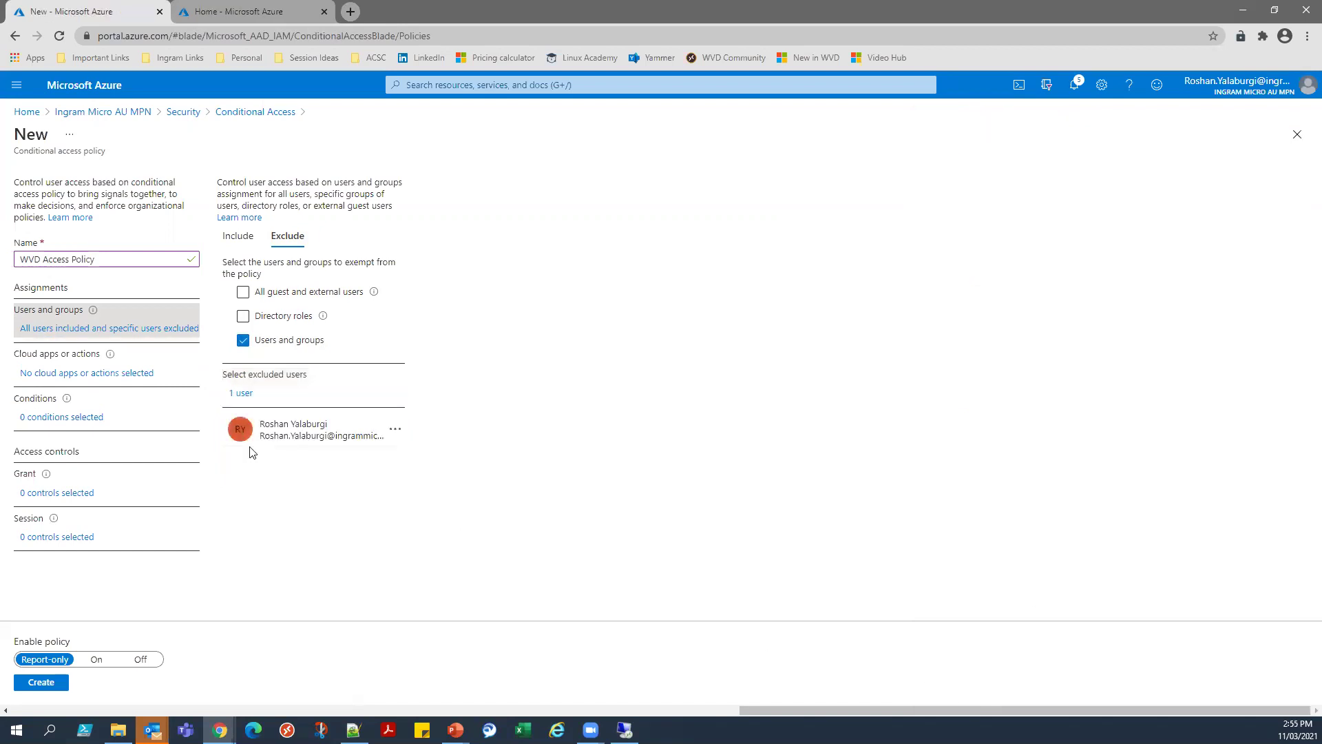
{"action": "left_click", "coordinate": [127, 372]}
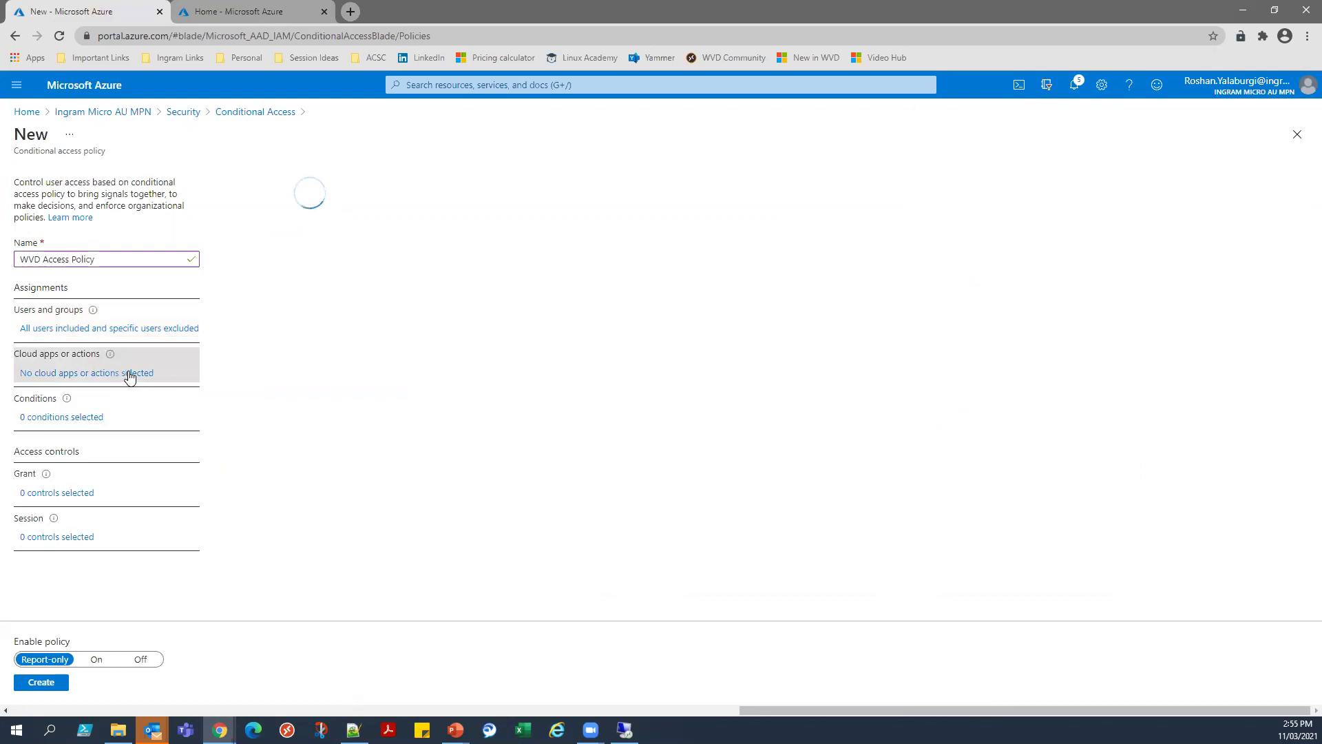
Include only the Windows Virtual Desktop cloud app in the policy, then show its conditions.
{"action": "left_click", "coordinate": [229, 326]}
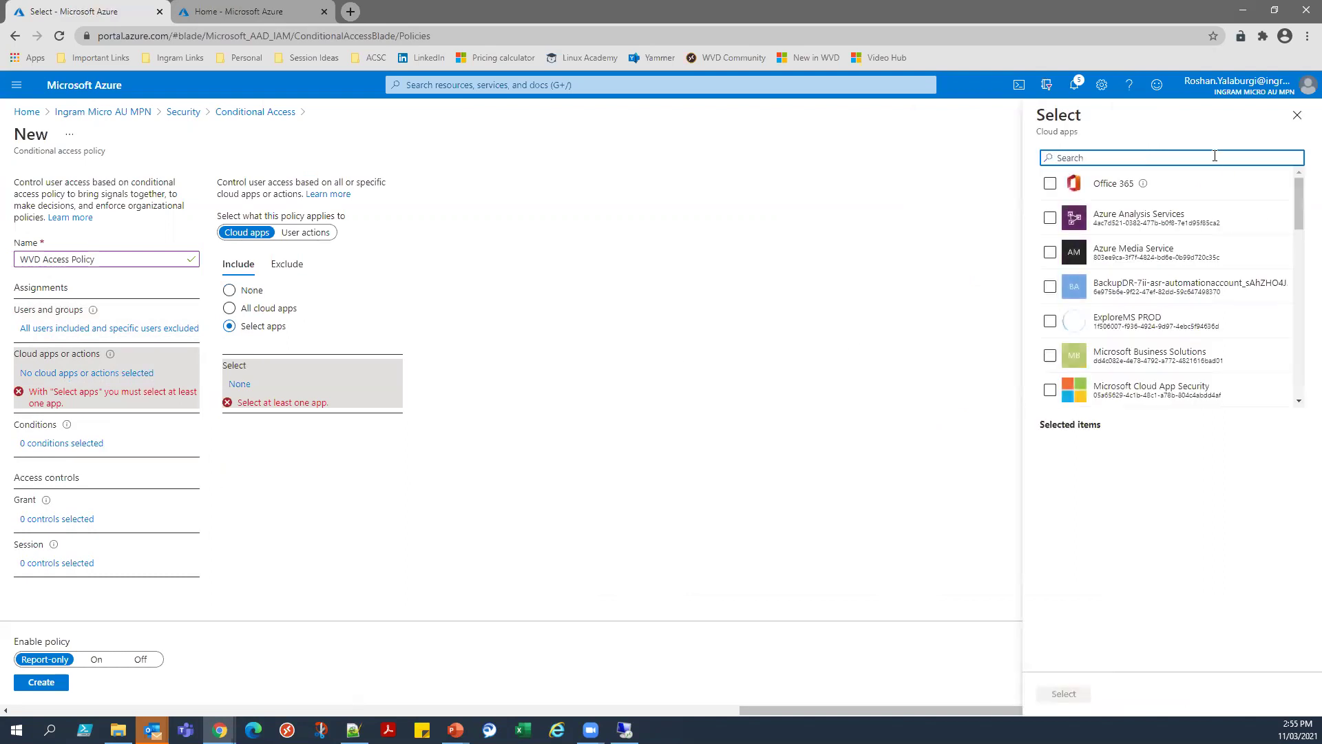
{"action": "scroll", "coordinate": [1176, 305], "scroll_direction": "down", "scroll_amount": 1}
{"action": "scroll", "coordinate": [1176, 306], "scroll_direction": "down", "scroll_amount": 1}
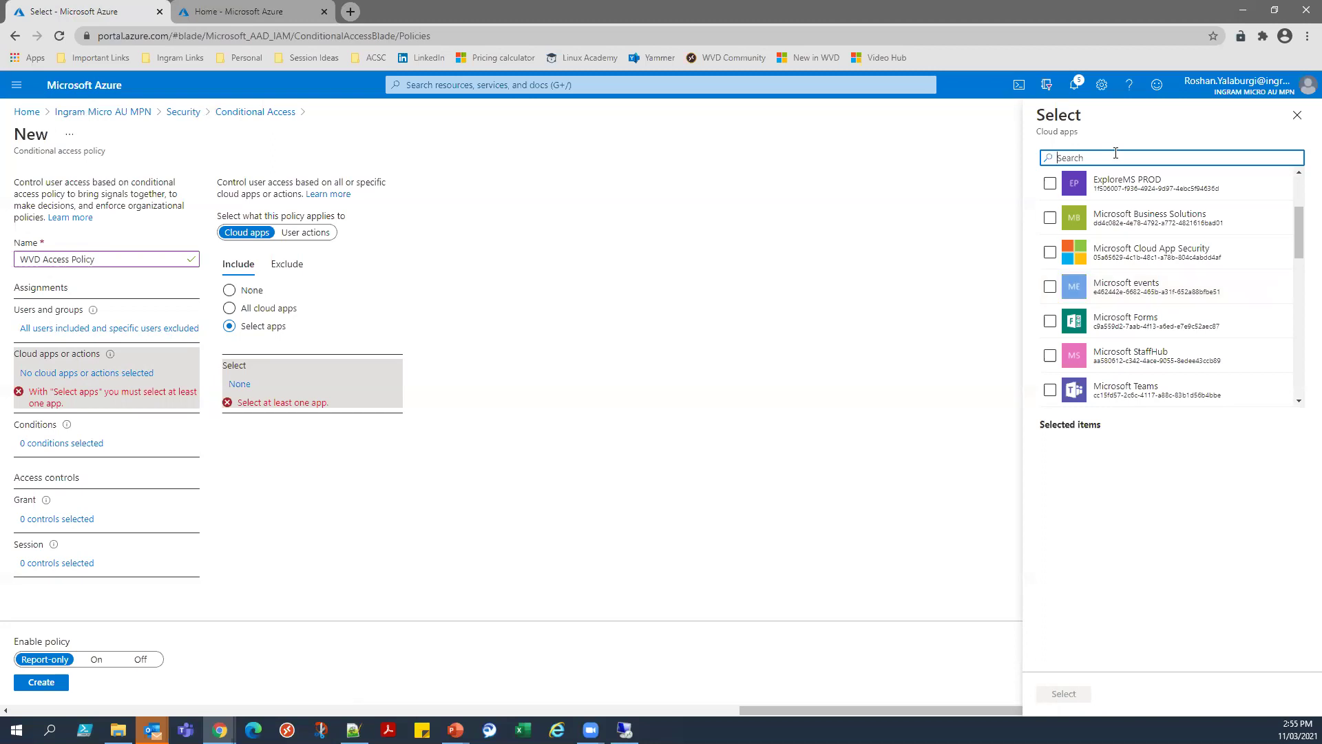
{"action": "type", "text": "Windo"}
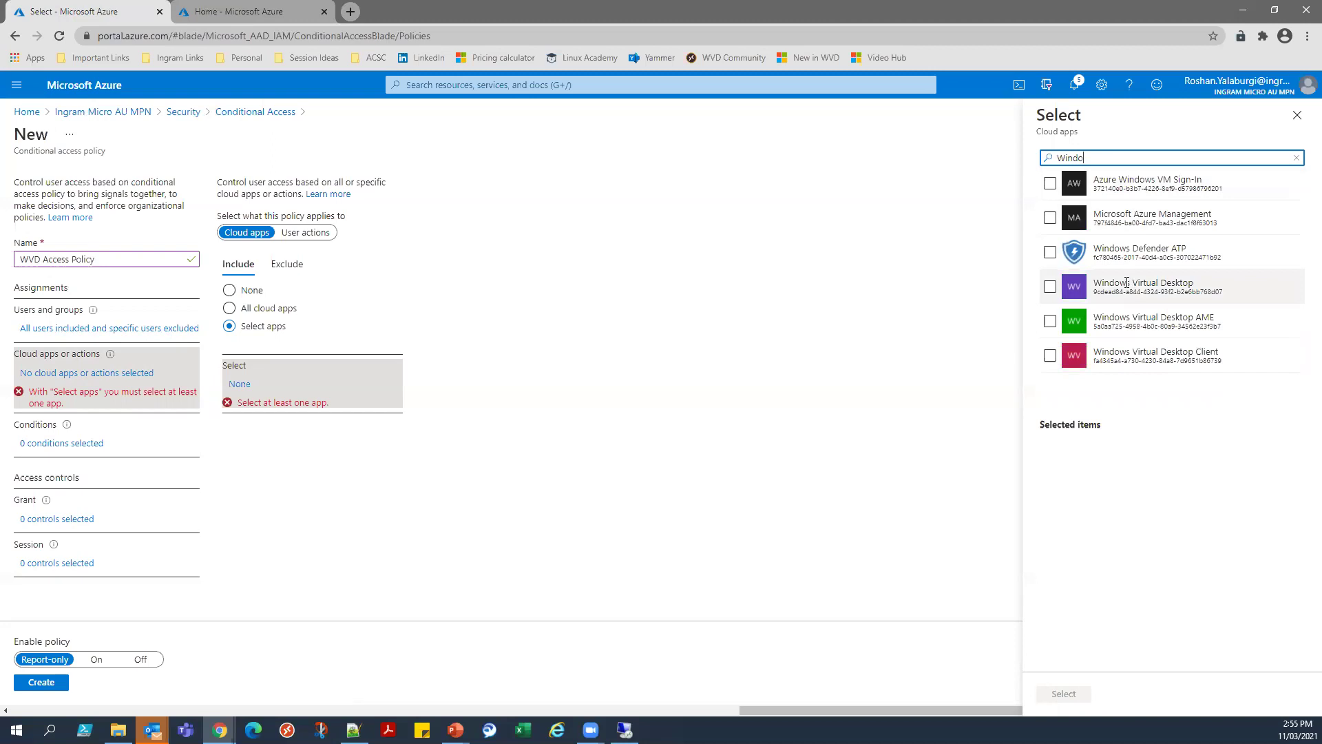
{"action": "left_click", "coordinate": [1049, 287]}
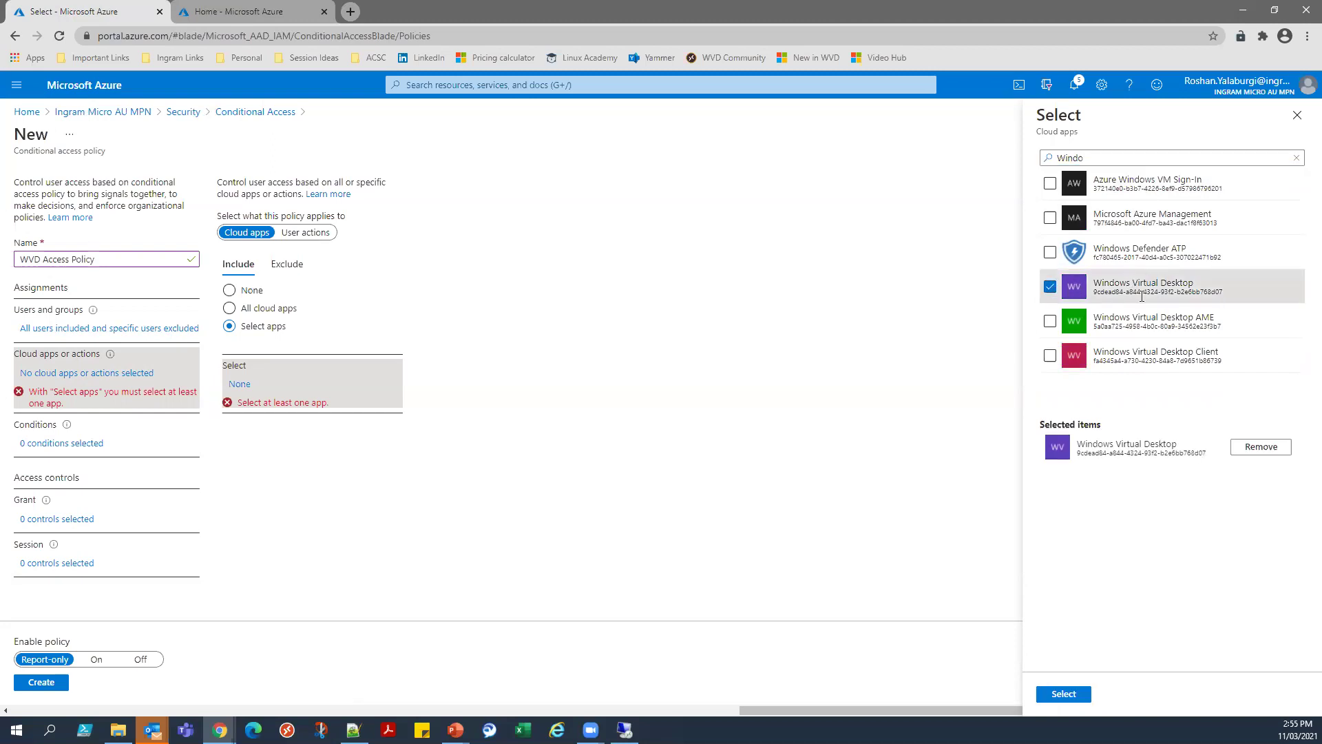
{"action": "left_click", "coordinate": [1083, 695]}
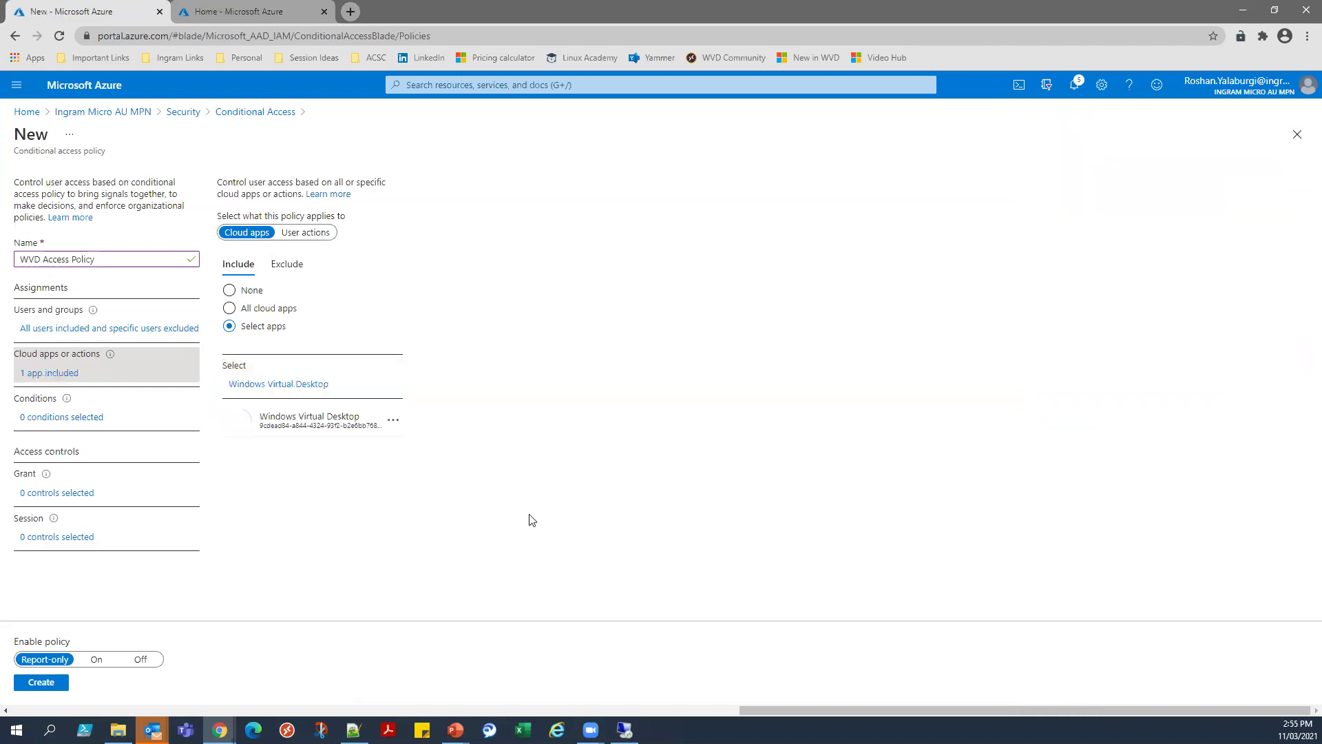
{"action": "left_click", "coordinate": [88, 418]}
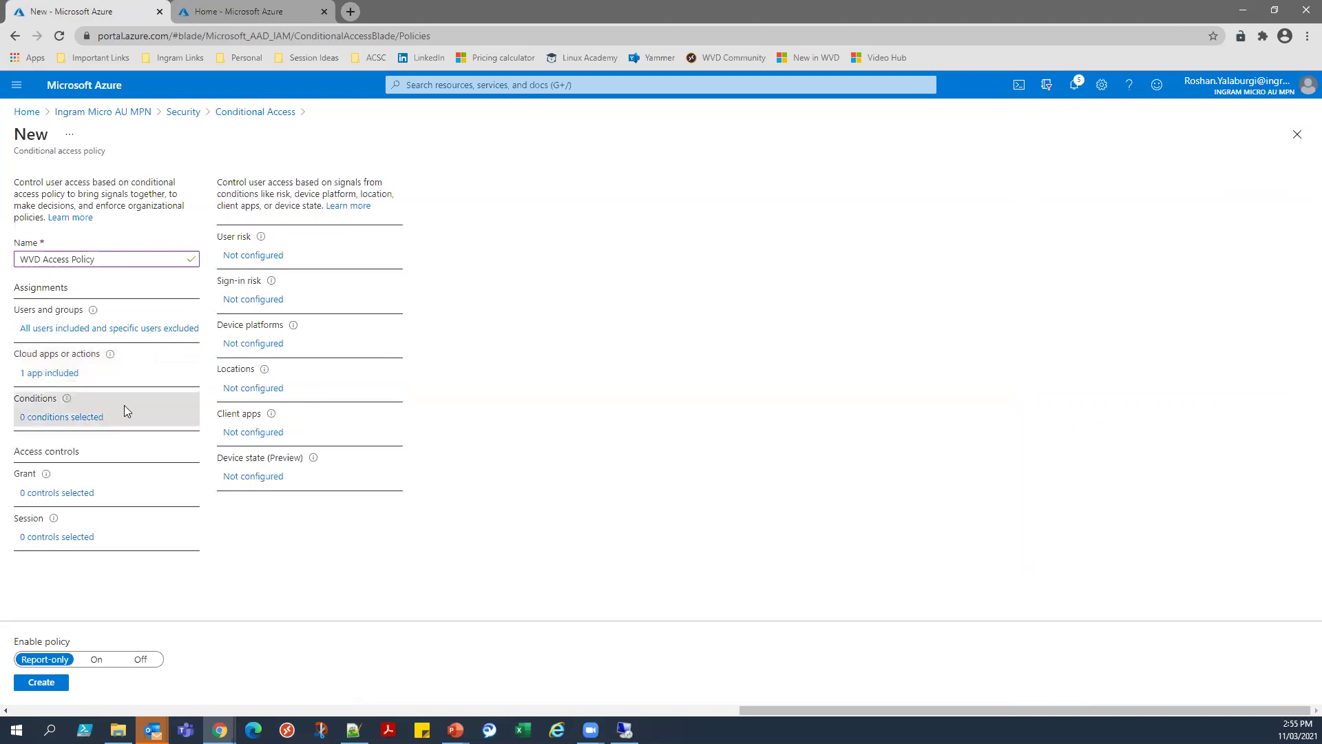
Set both the user risk and sign-in risk conditions to High and Medium.
{"action": "left_click", "coordinate": [260, 255]}
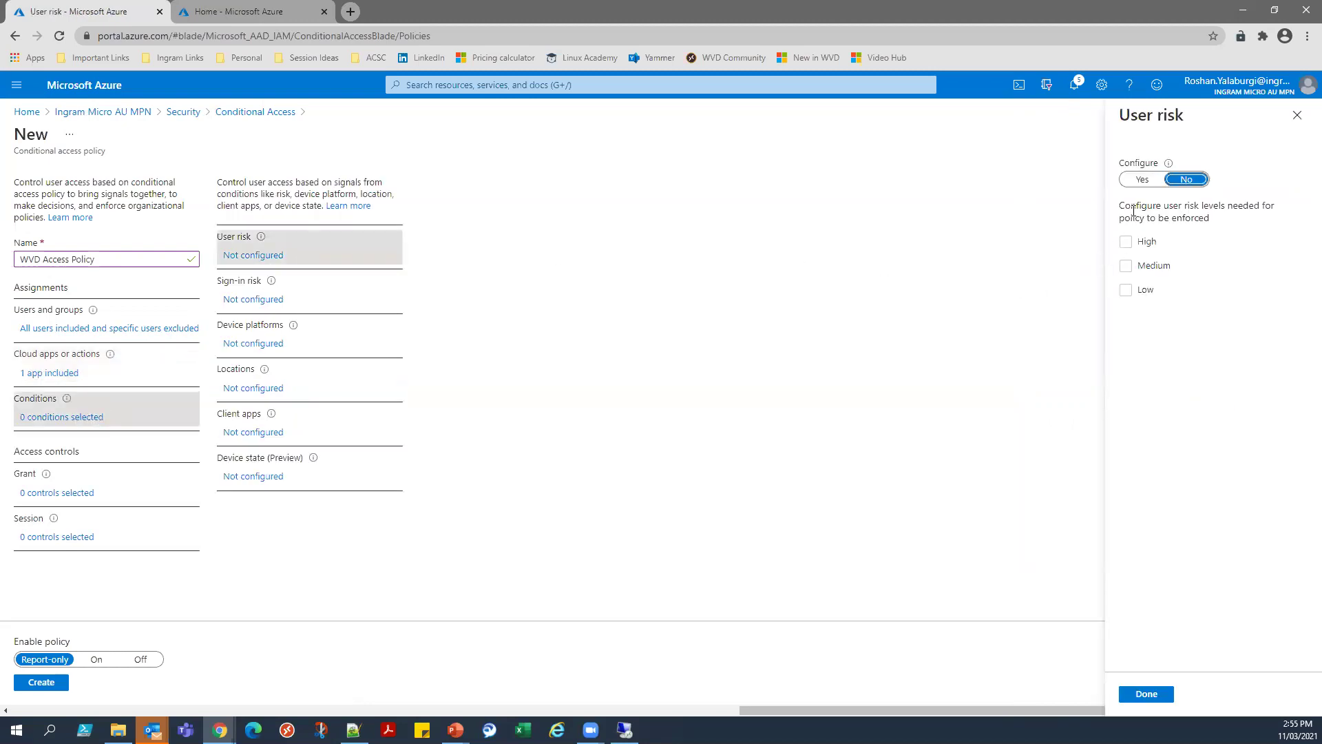
{"action": "left_click", "coordinate": [1142, 179]}
{"action": "left_click", "coordinate": [1126, 242]}
{"action": "left_click", "coordinate": [1126, 266]}
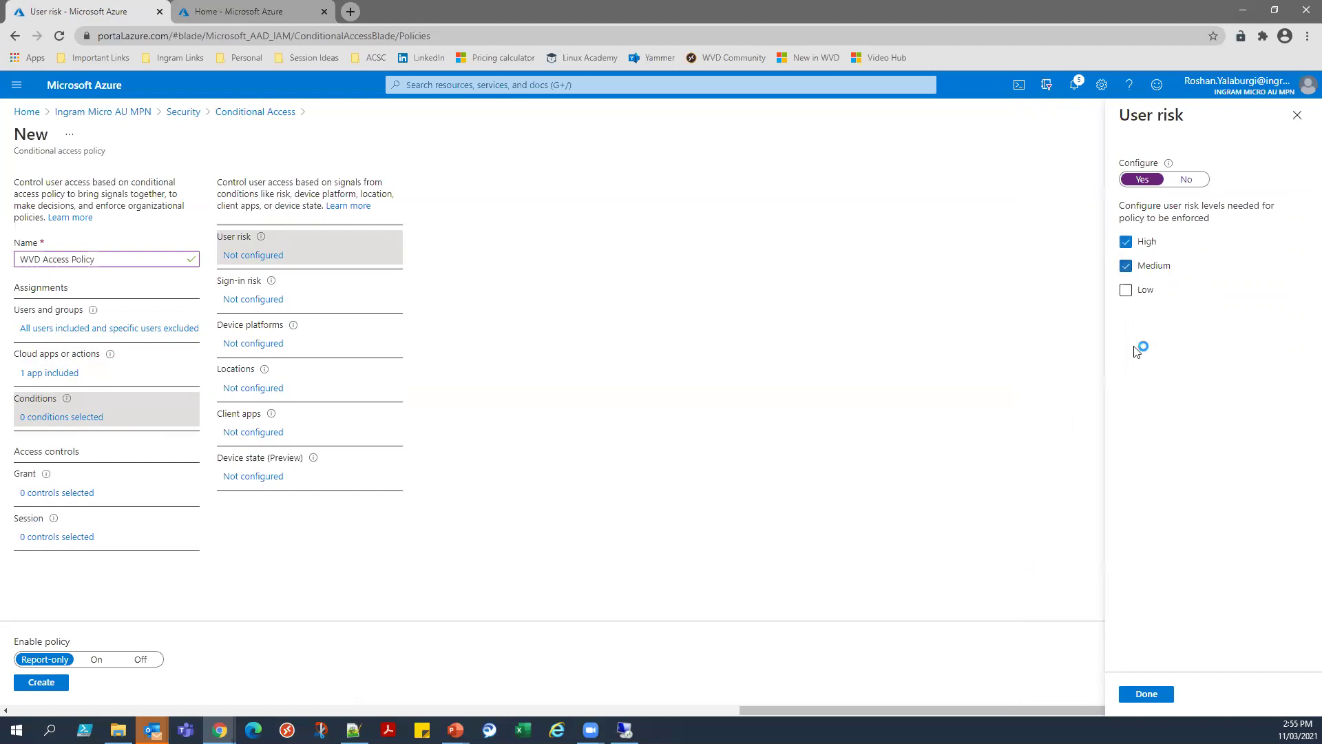
{"action": "left_click", "coordinate": [1146, 694]}
{"action": "left_click", "coordinate": [273, 301]}
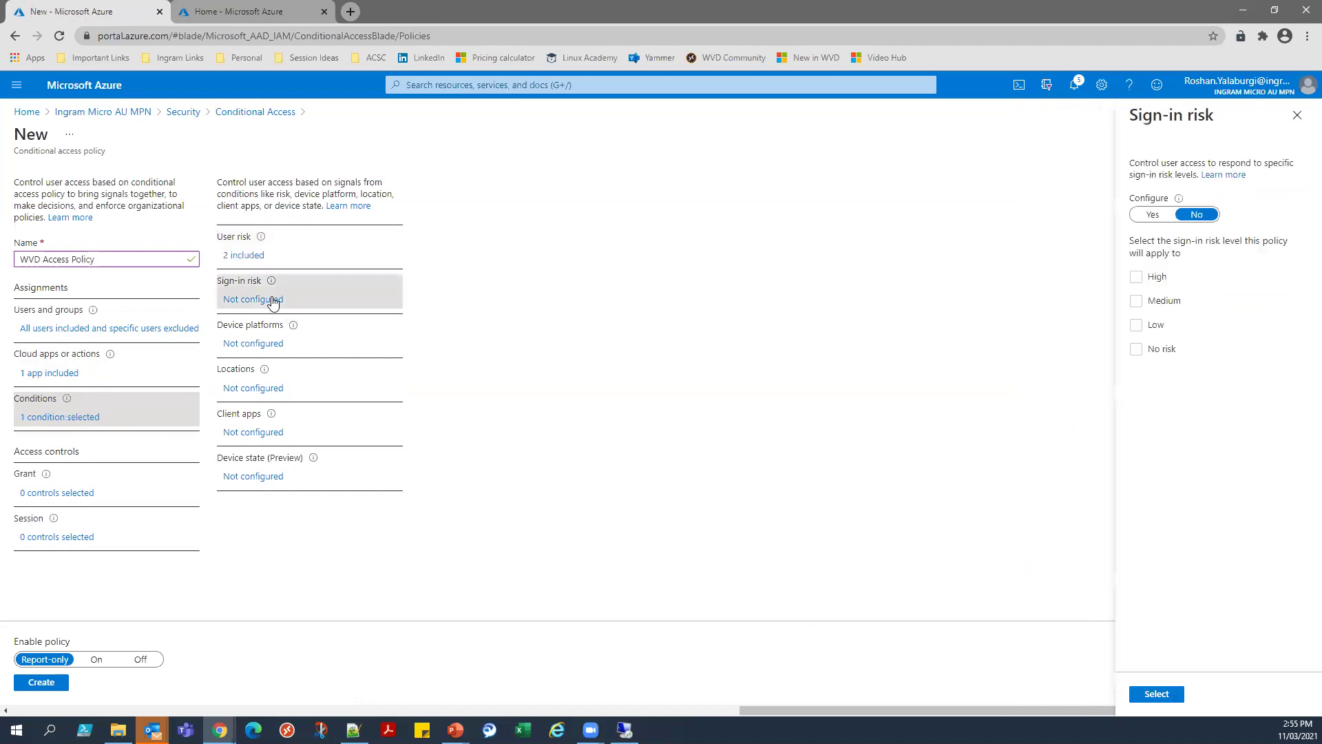
{"action": "left_click", "coordinate": [1152, 215]}
{"action": "left_click", "coordinate": [1136, 277]}
{"action": "left_click", "coordinate": [1136, 300]}
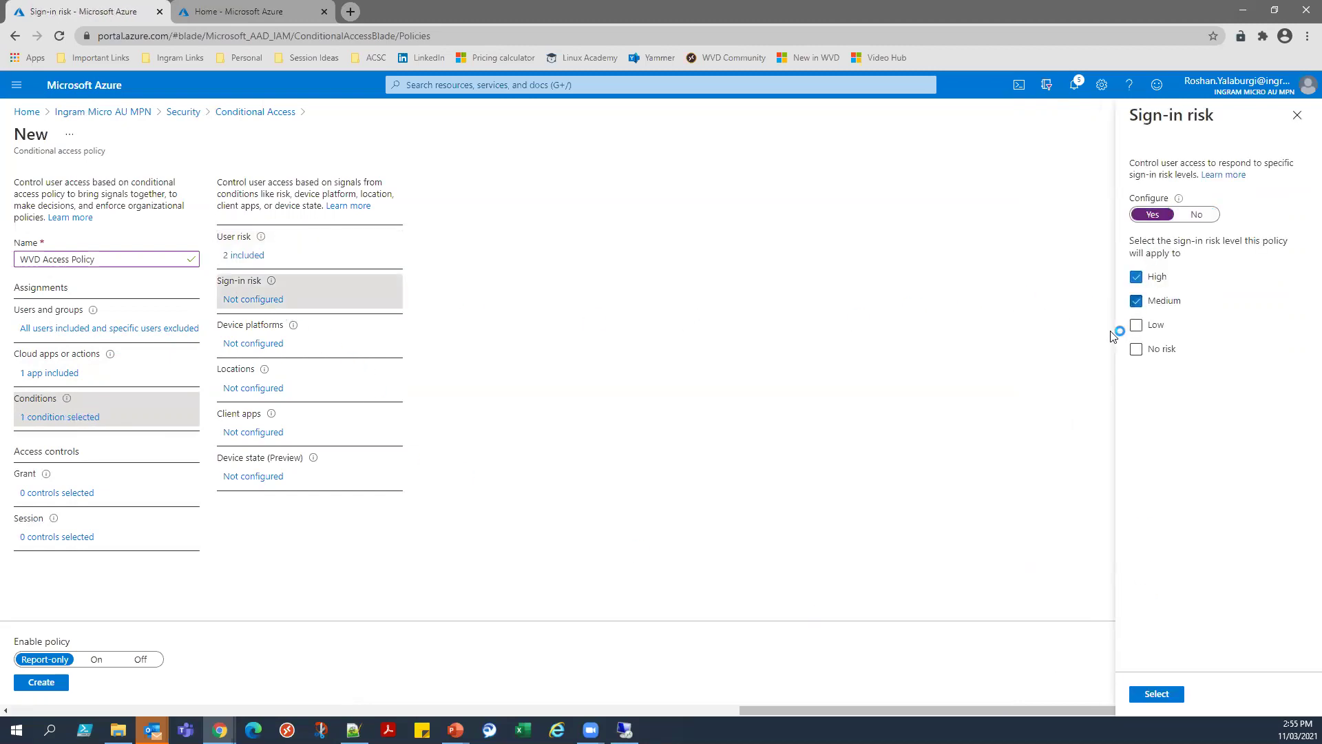
{"action": "left_click", "coordinate": [1156, 694]}
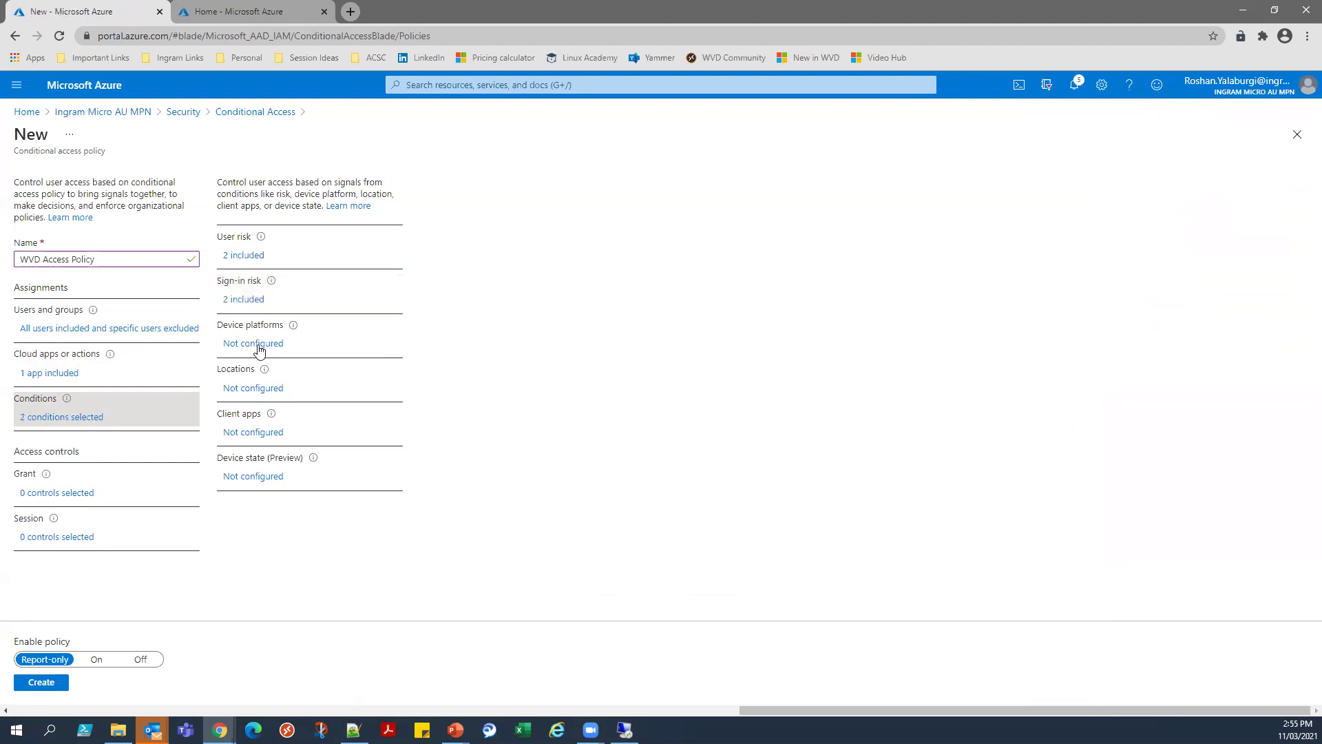
Set Locations to any location excluding all trusted locations, leaving other conditions unconfigured.
{"action": "left_click", "coordinate": [258, 348]}
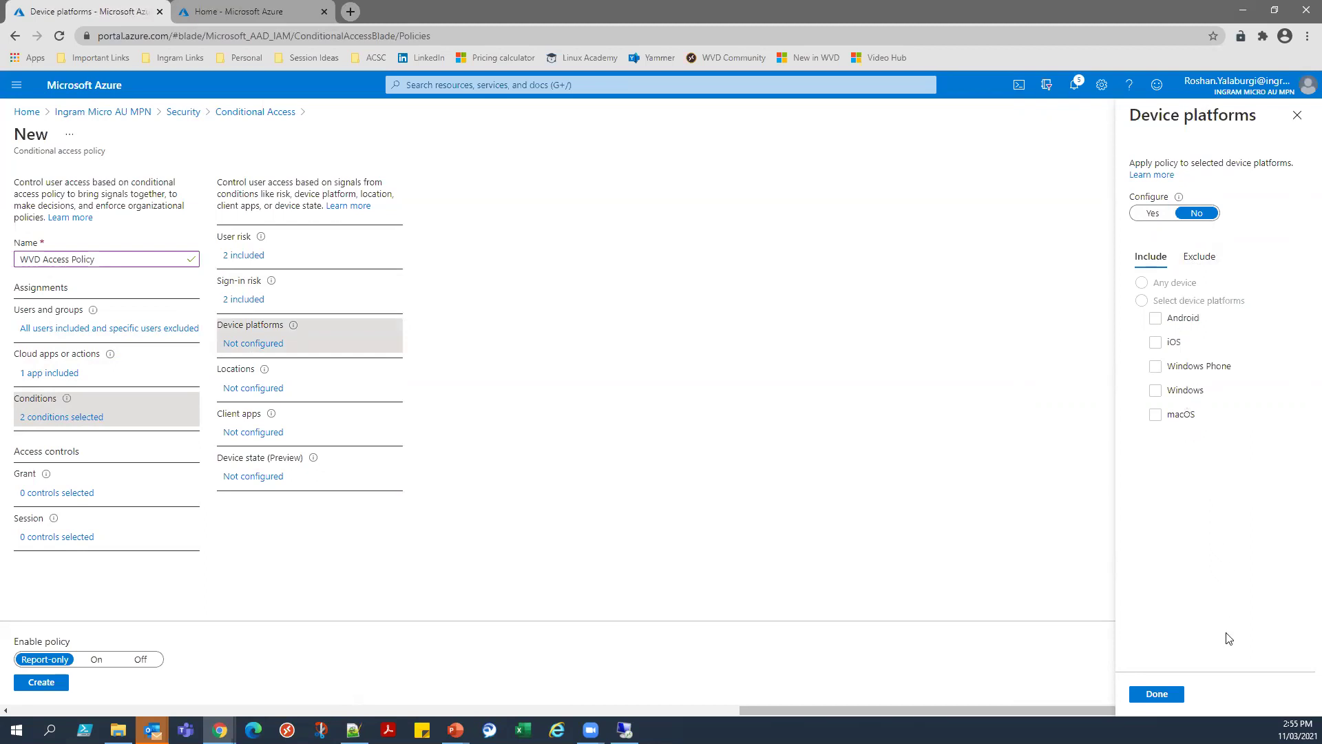
{"action": "left_click", "coordinate": [1166, 695]}
{"action": "left_click", "coordinate": [274, 390]}
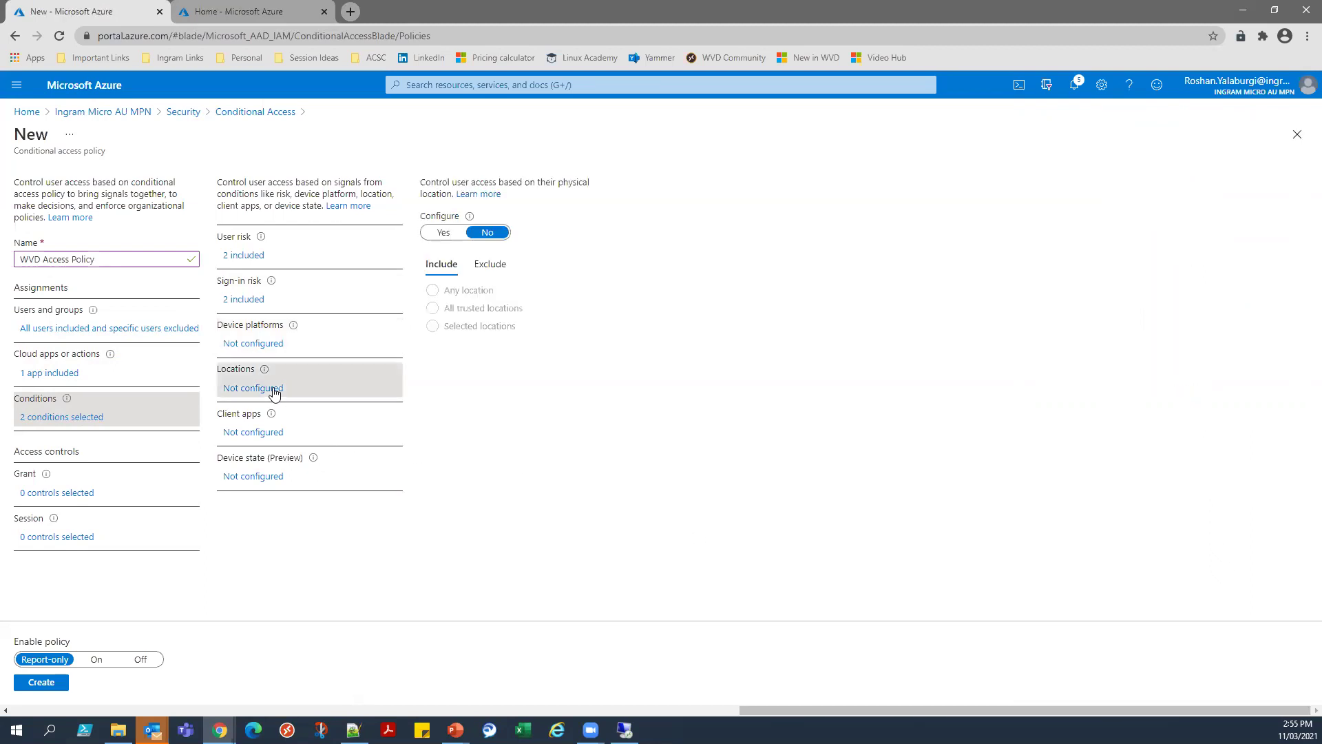
{"action": "left_click", "coordinate": [488, 266]}
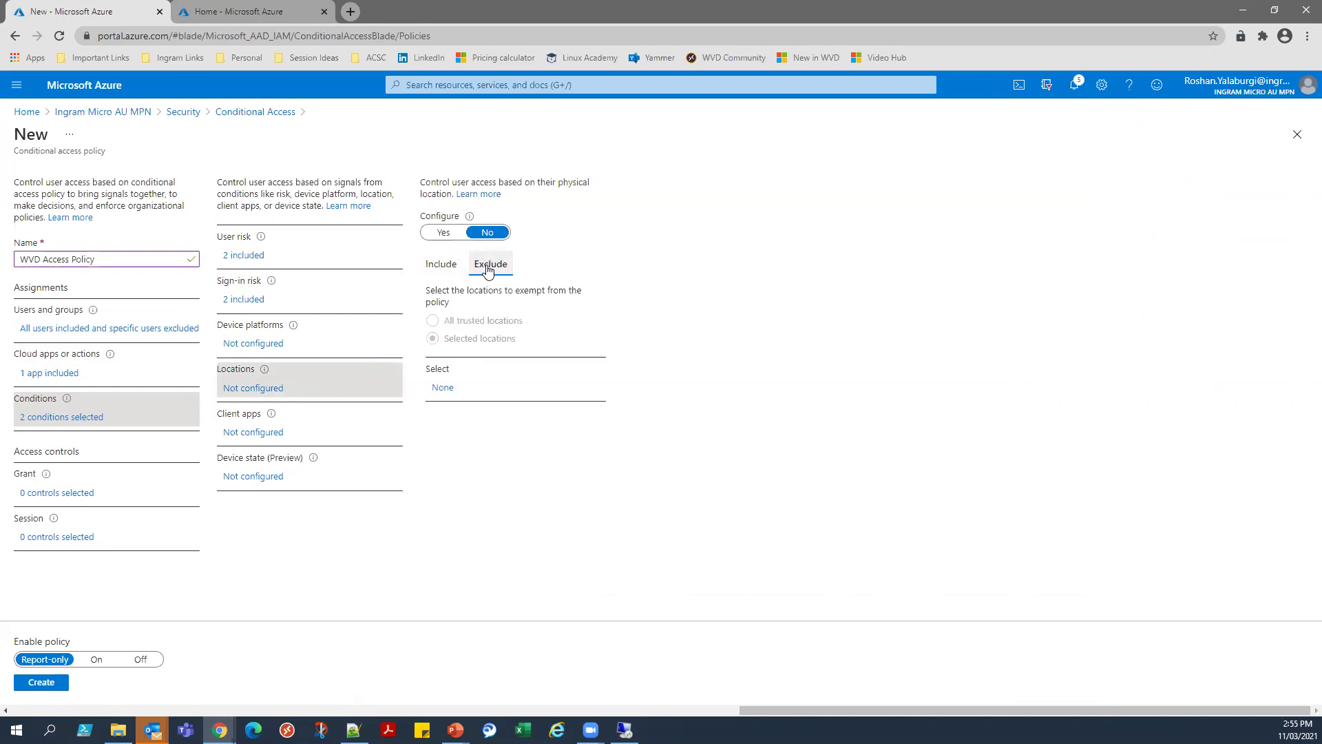
{"action": "left_click", "coordinate": [444, 267]}
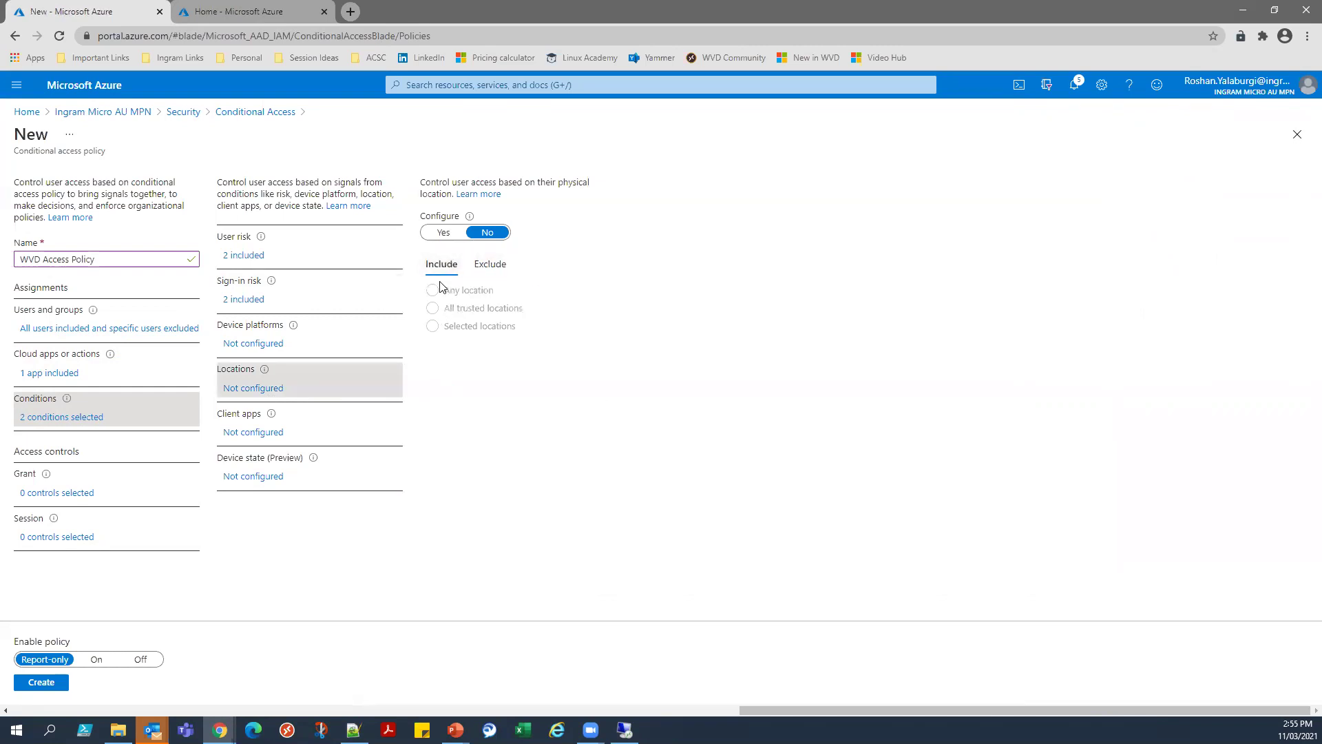
{"action": "left_click", "coordinate": [444, 233]}
{"action": "left_click", "coordinate": [498, 276]}
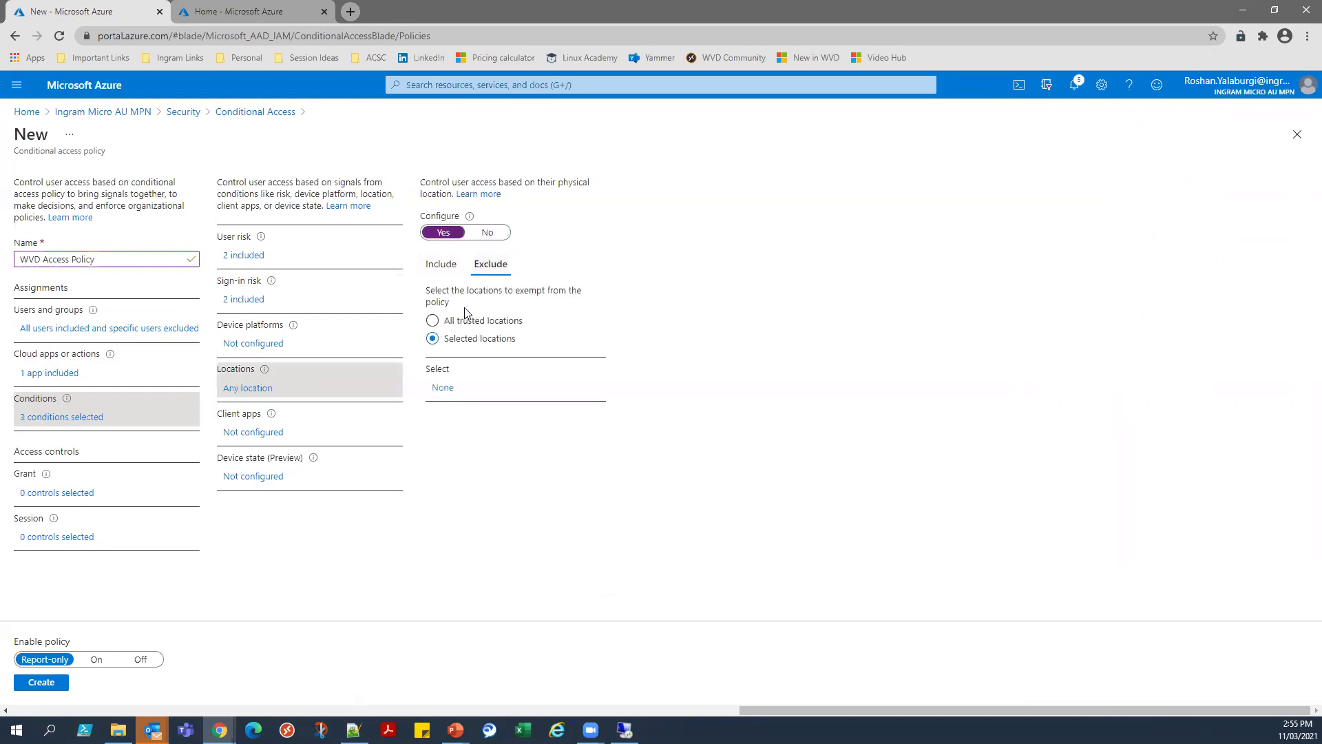
{"action": "left_click", "coordinate": [442, 324]}
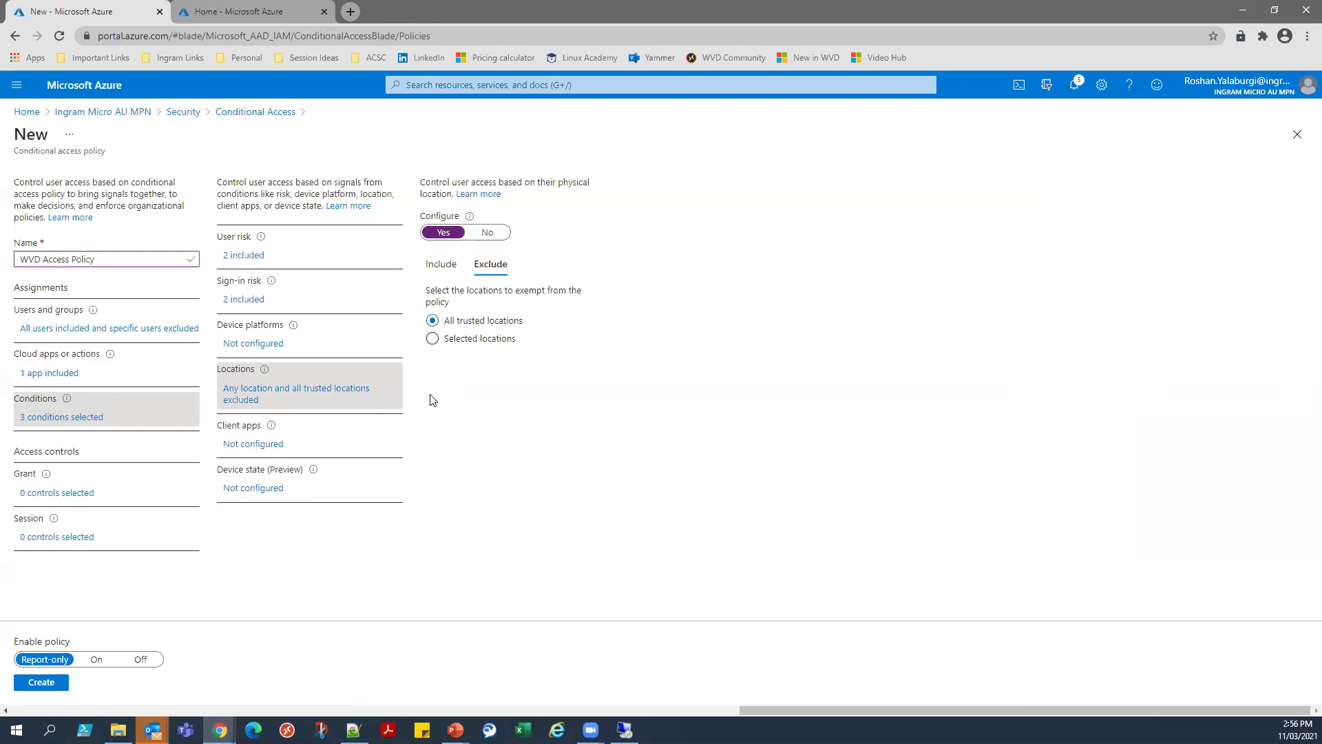
{"action": "left_click", "coordinate": [279, 445]}
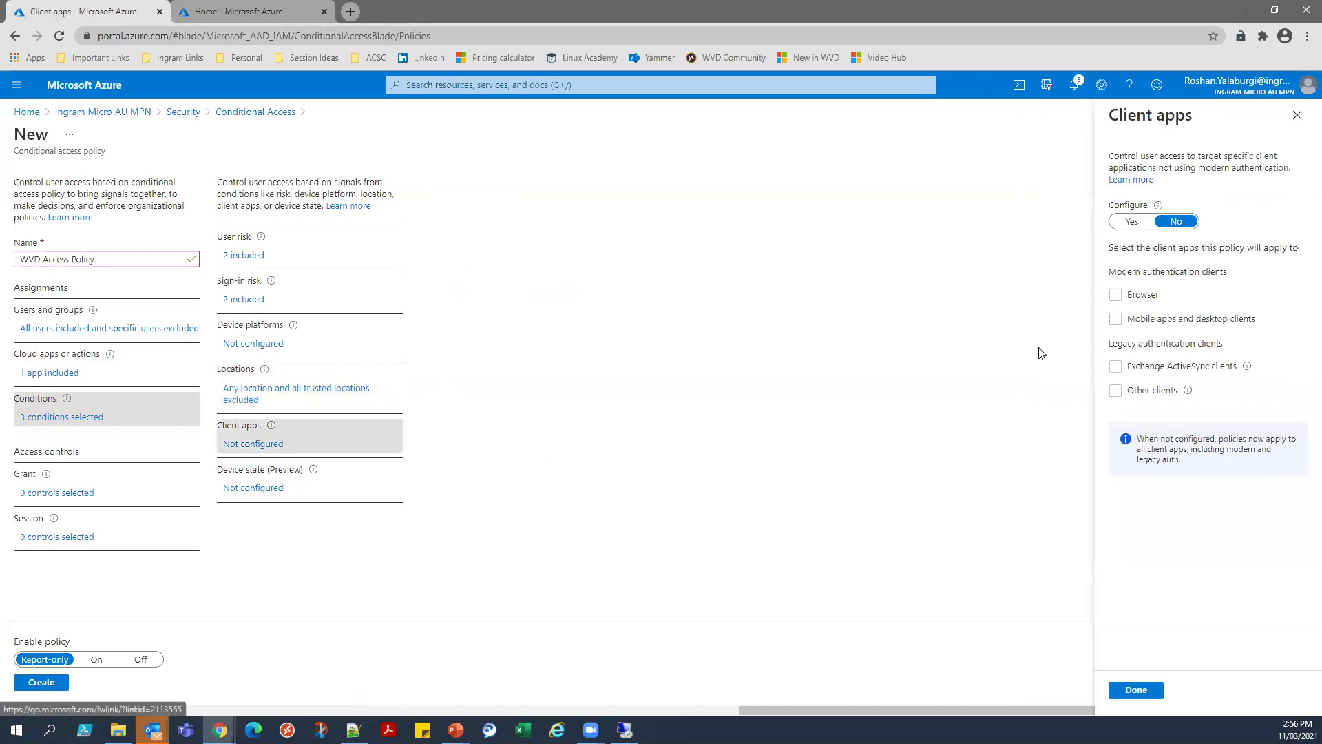
{"action": "left_click", "coordinate": [267, 488]}
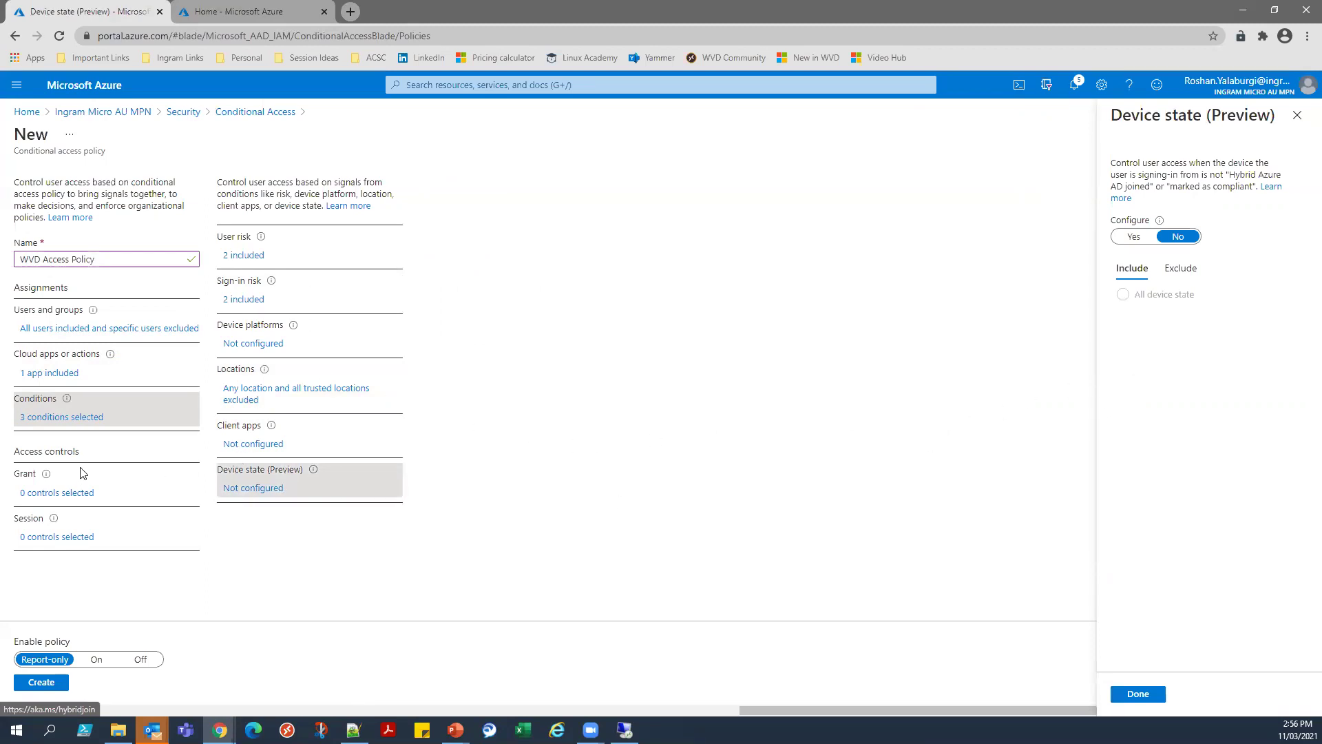
{"action": "left_click", "coordinate": [78, 493]}
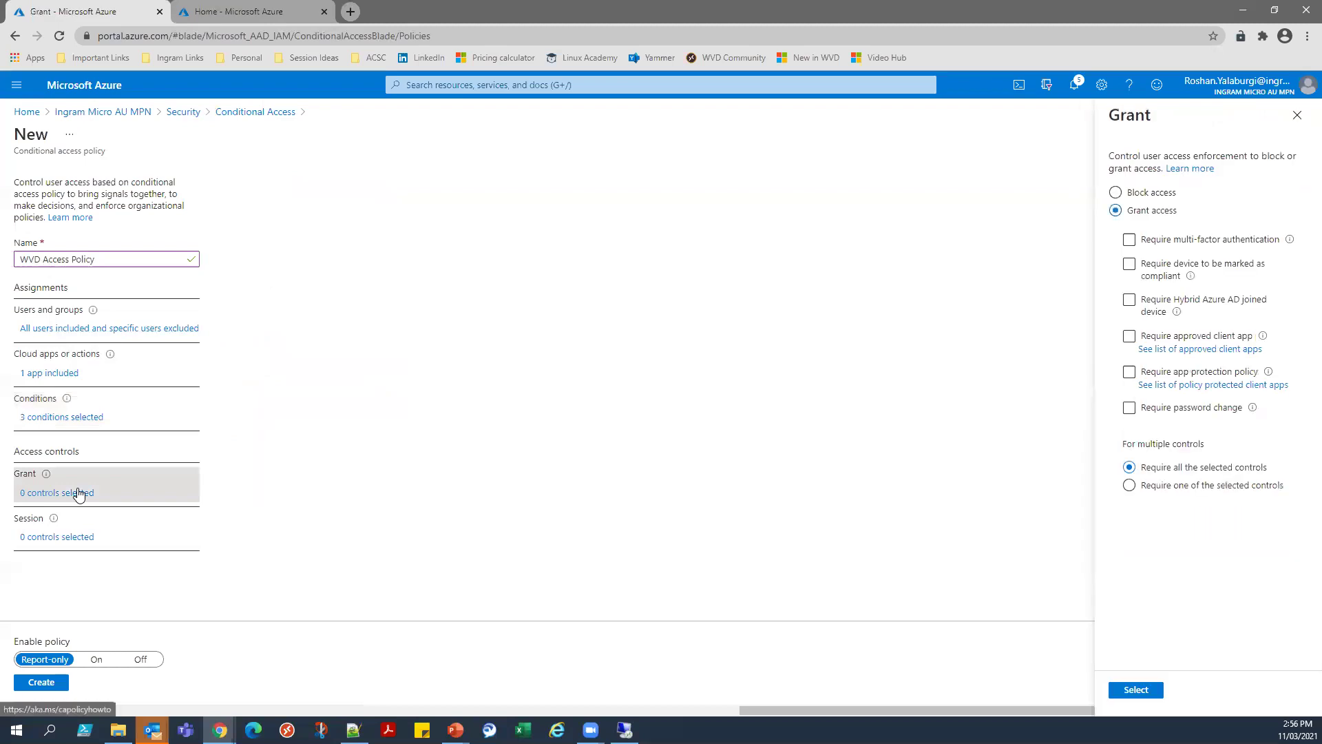
Grant access only with multi-factor authentication and a device marked as compliant.
{"action": "left_click", "coordinate": [1130, 241]}
{"action": "left_click", "coordinate": [1130, 241]}
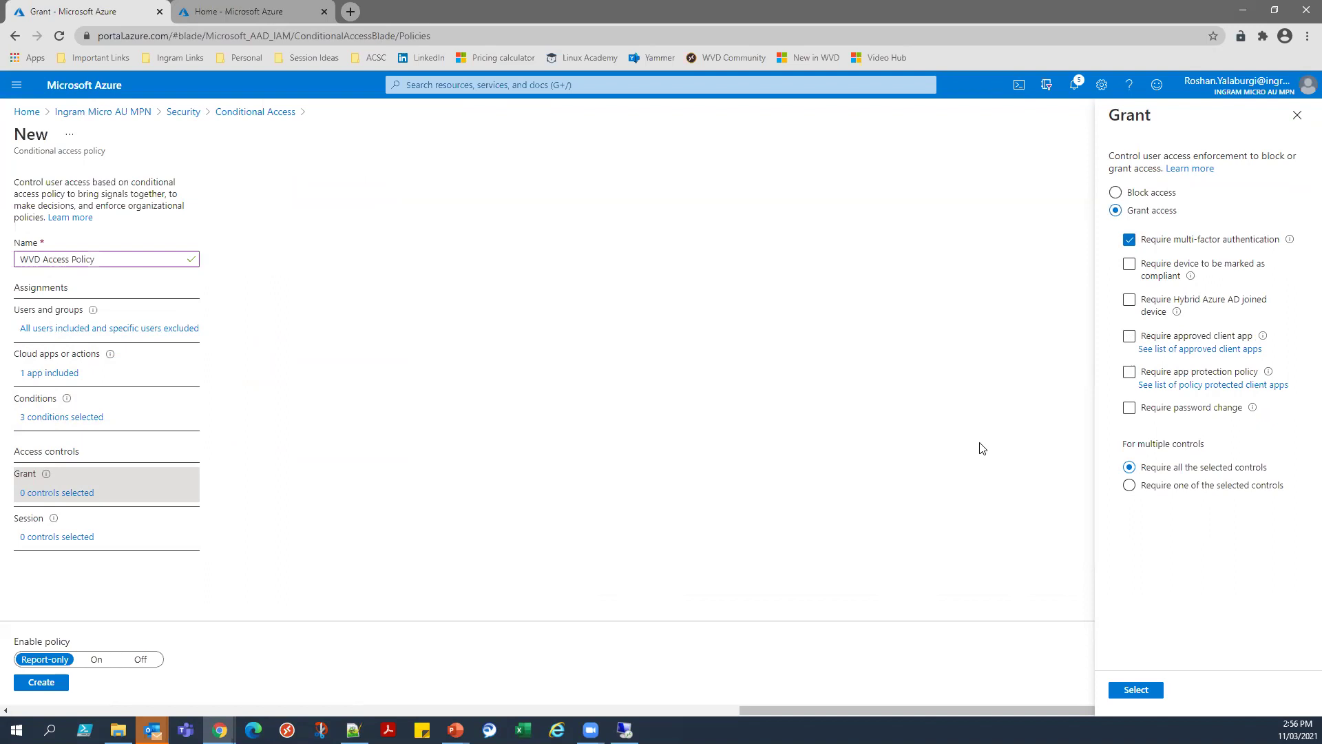
{"action": "left_click", "coordinate": [1129, 407]}
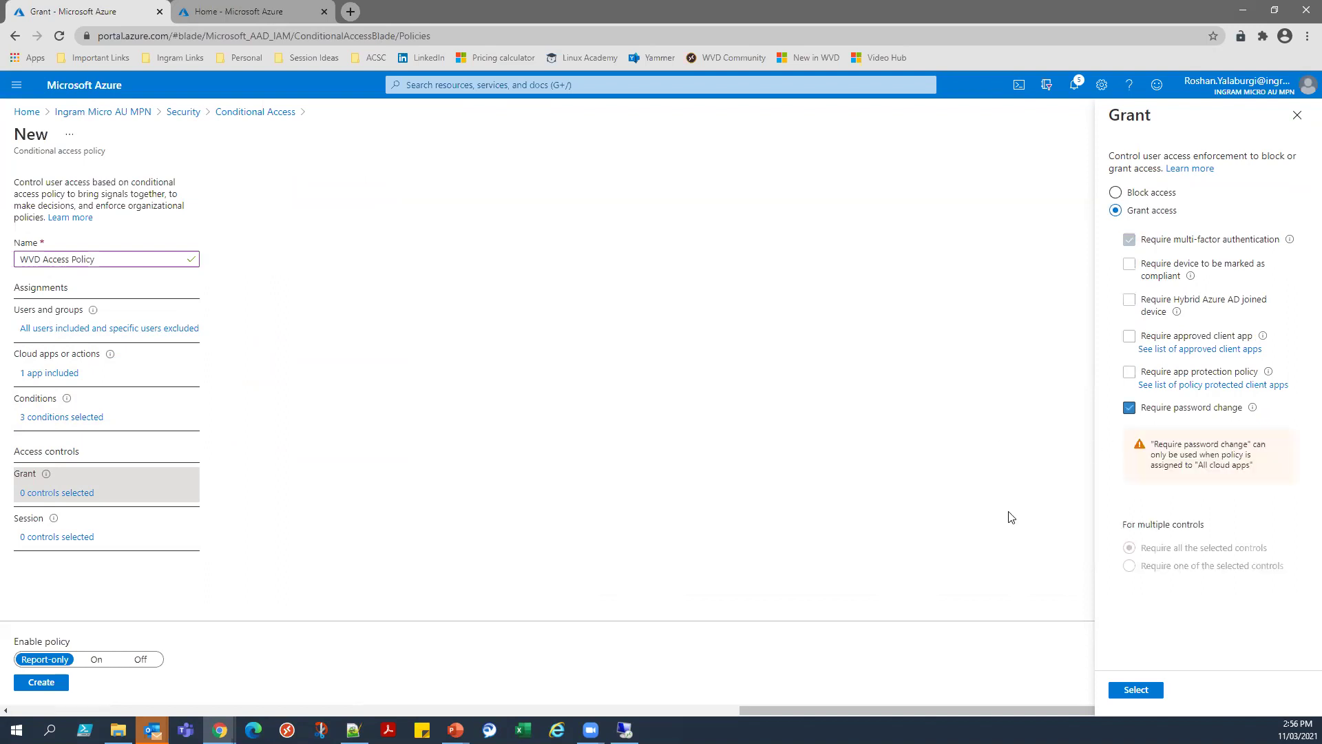
{"action": "left_click", "coordinate": [1129, 407]}
{"action": "left_click", "coordinate": [1129, 265]}
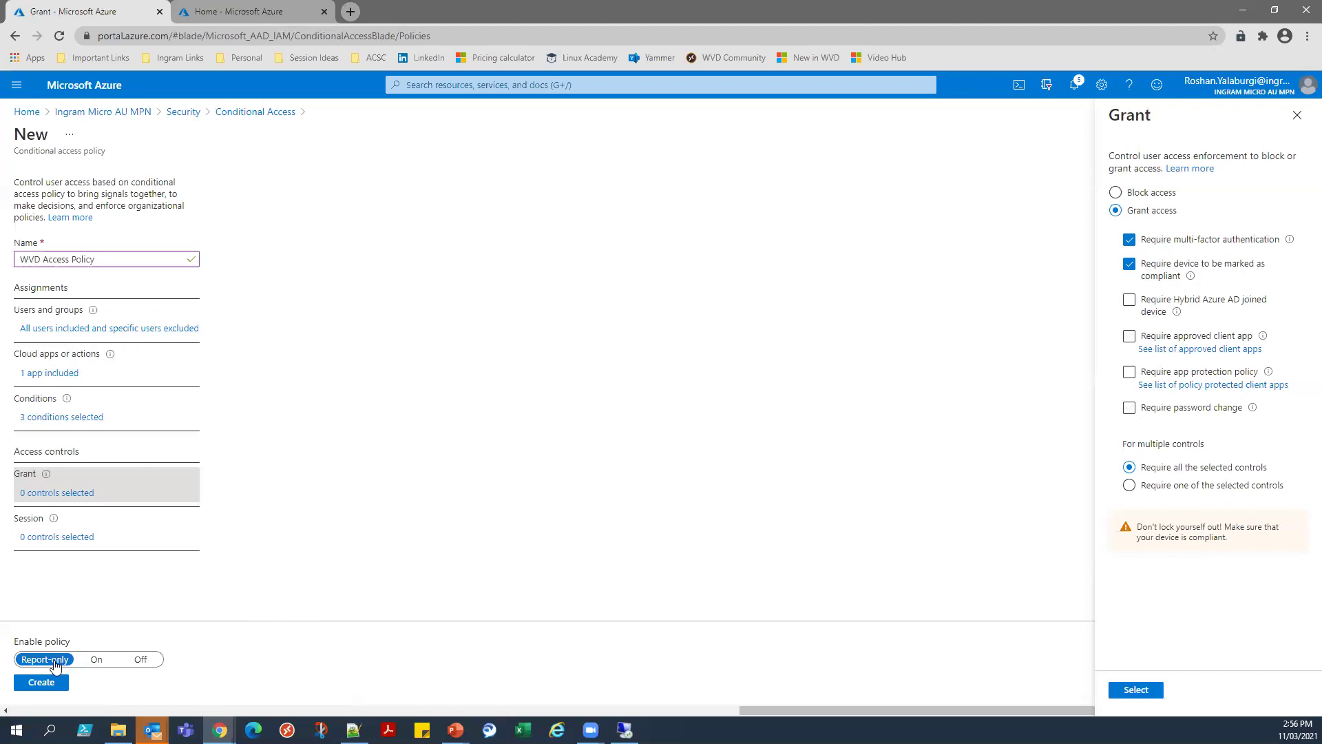
Leave the policy in Report-only mode, then go Home and discard the unsaved policy.
{"action": "left_click", "coordinate": [96, 659]}
{"action": "left_click", "coordinate": [141, 659]}
{"action": "left_click", "coordinate": [45, 659]}
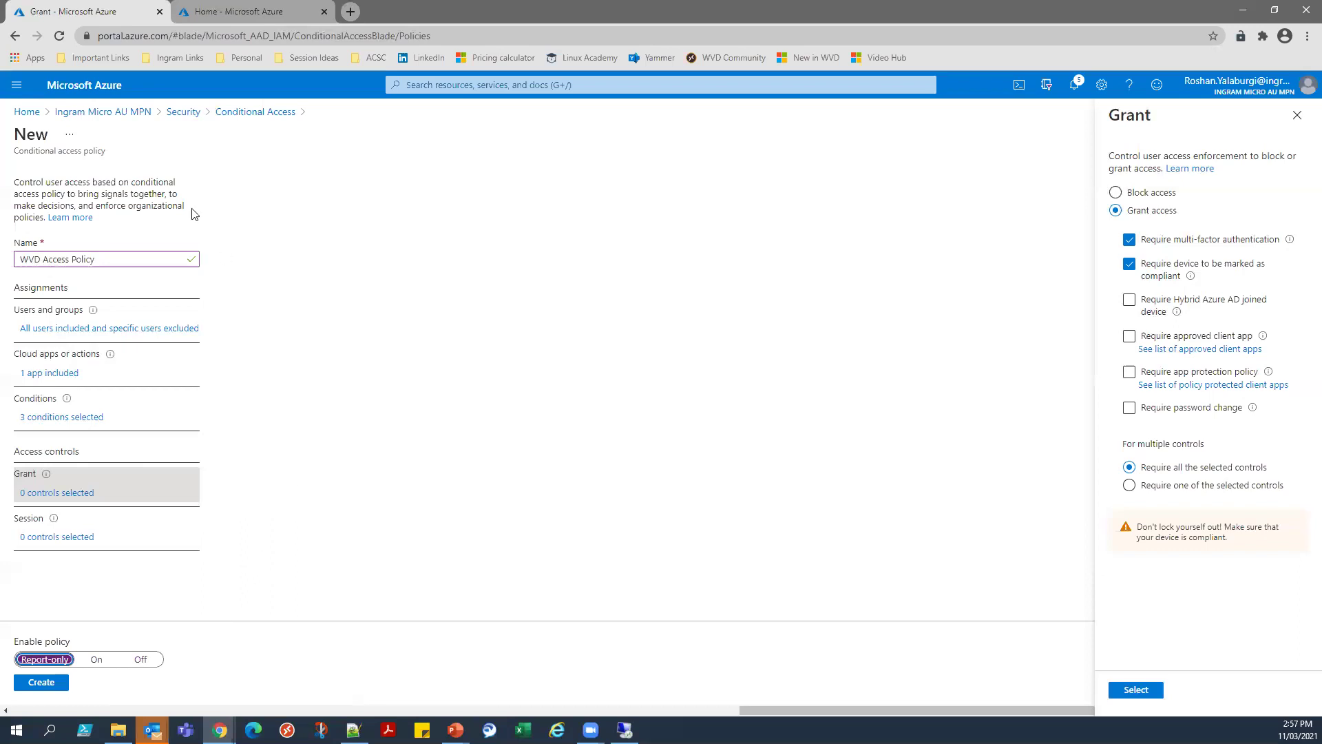
{"action": "left_click", "coordinate": [24, 117]}
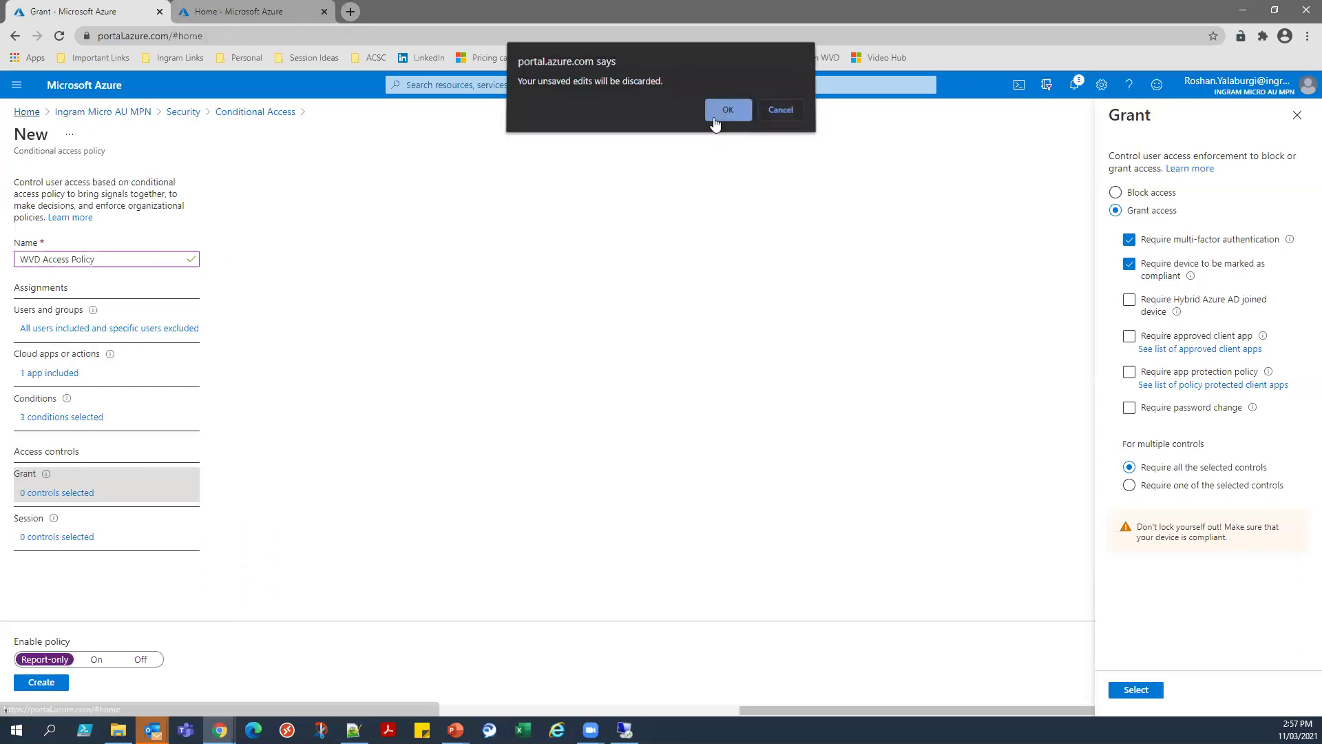
{"action": "left_click", "coordinate": [724, 111]}
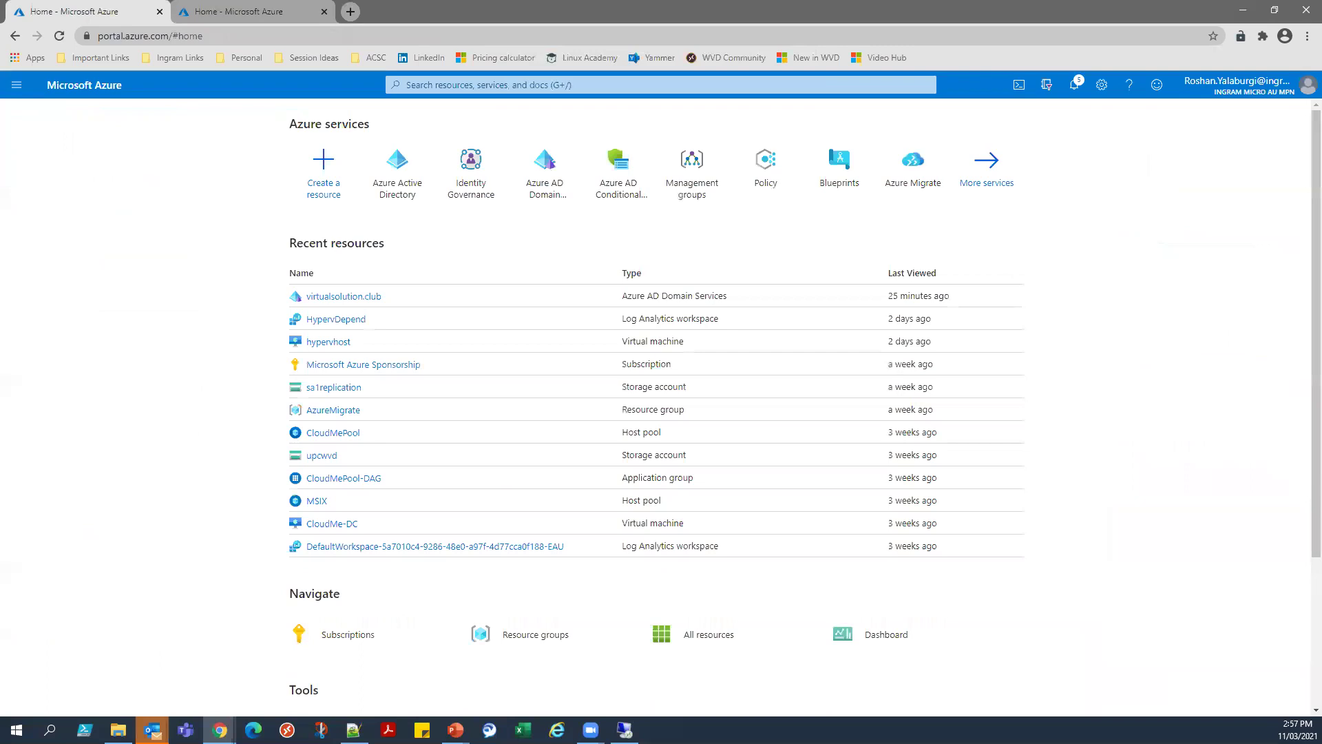
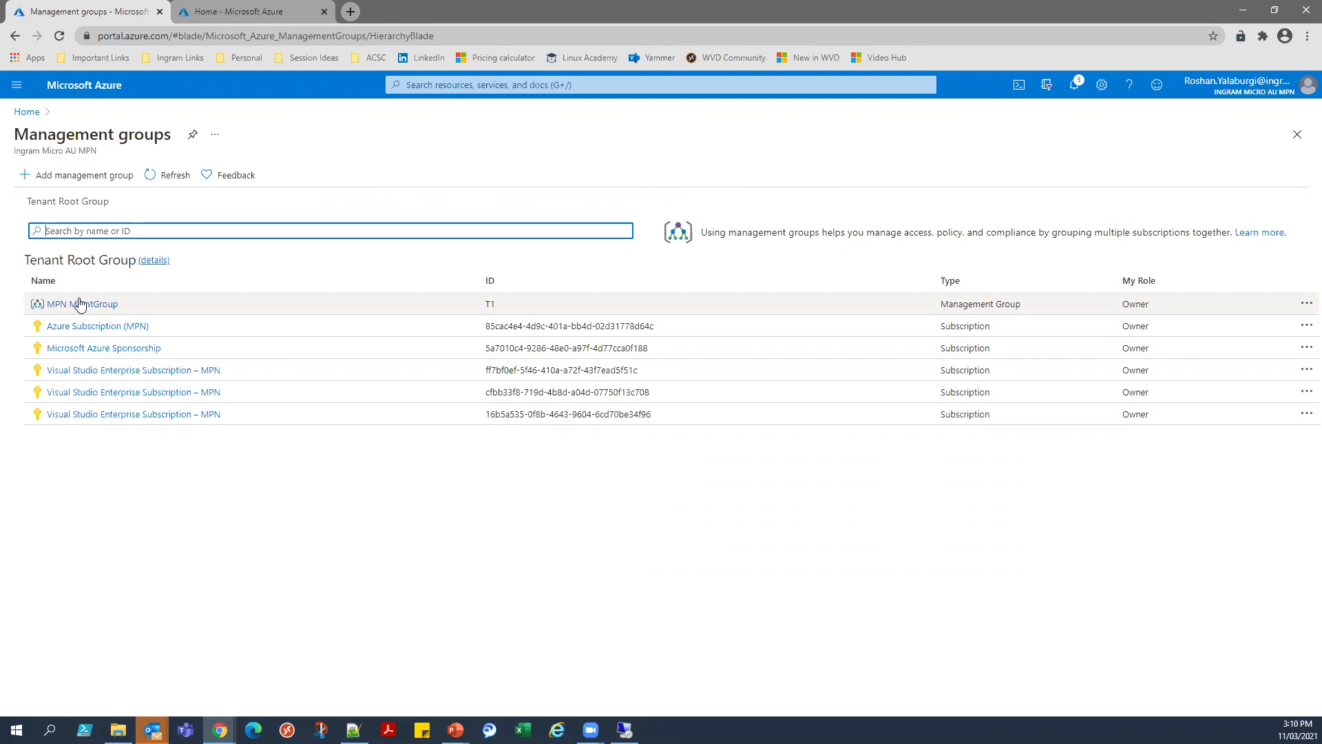
{"action": "left_click_drag", "start_coordinate": [26, 258], "coordinate": [127, 258]}
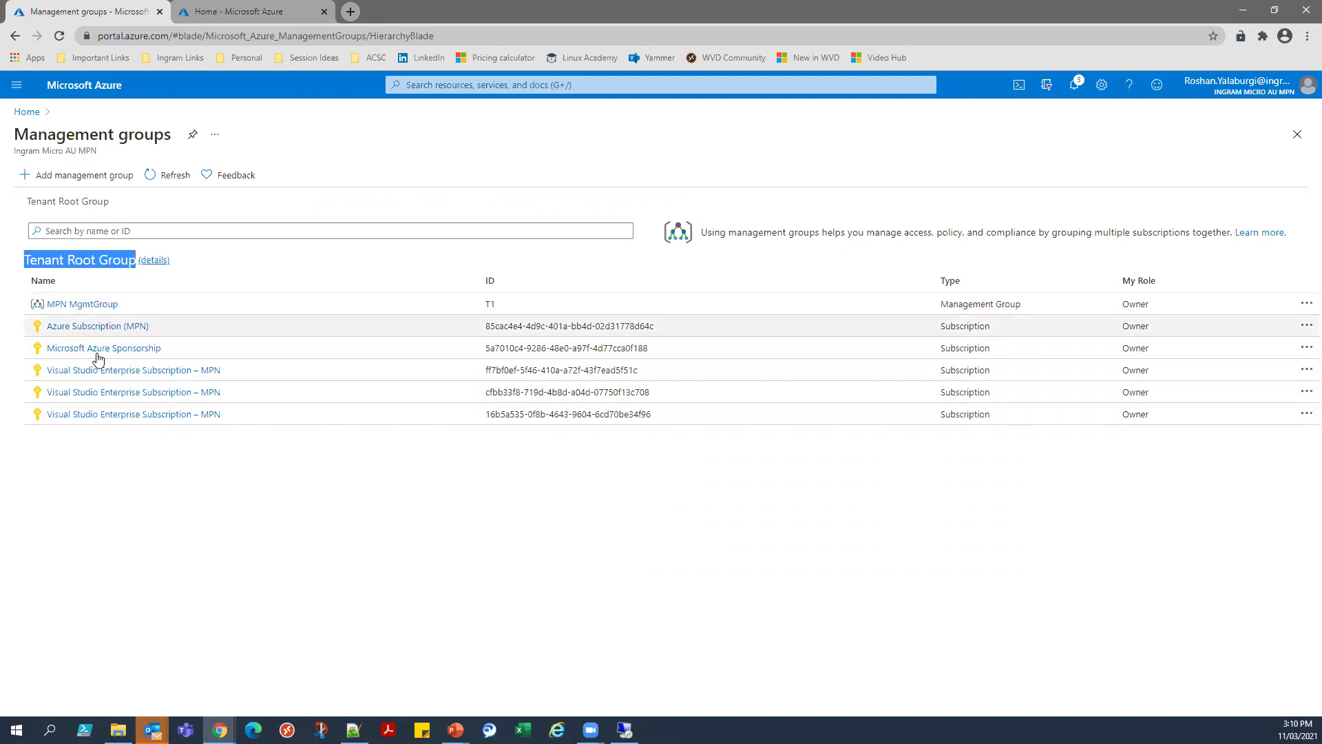
{"action": "left_click", "coordinate": [95, 308]}
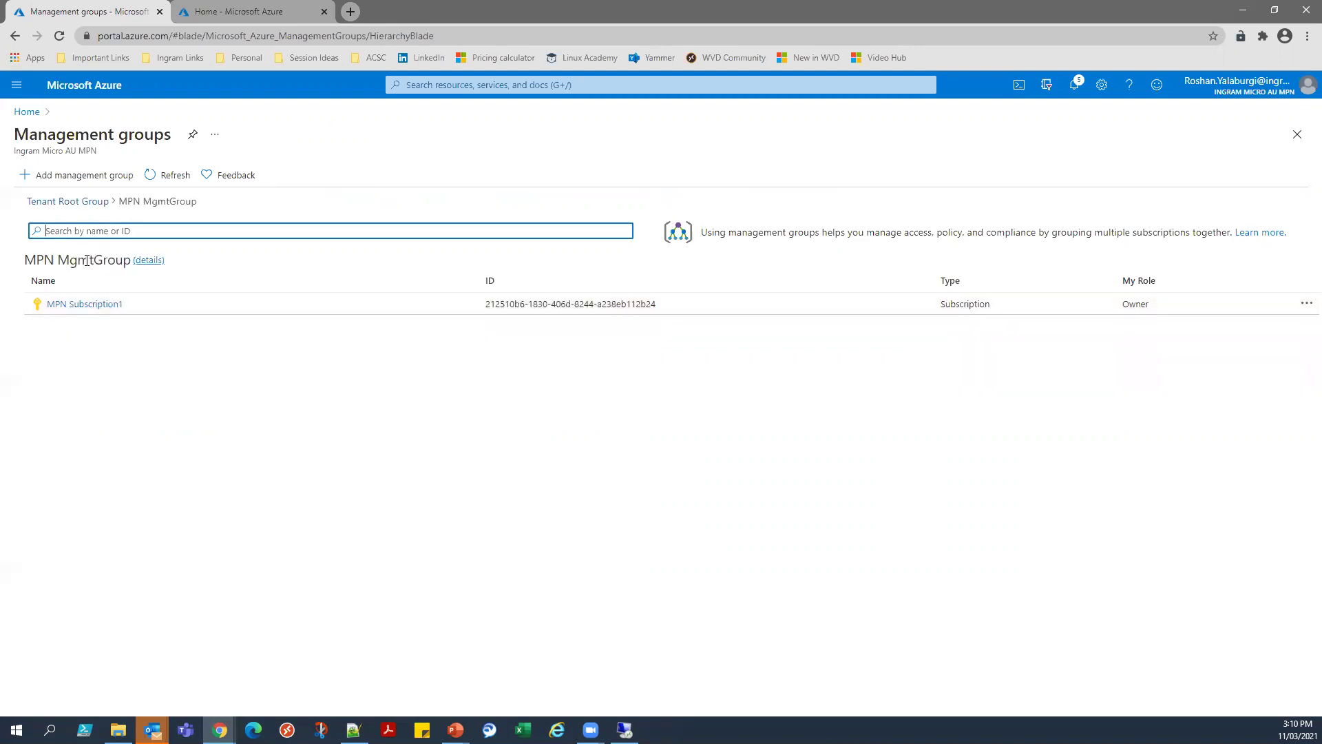
{"action": "double_click", "coordinate": [87, 261]}
{"action": "left_click_drag", "start_coordinate": [24, 260], "coordinate": [129, 265]}
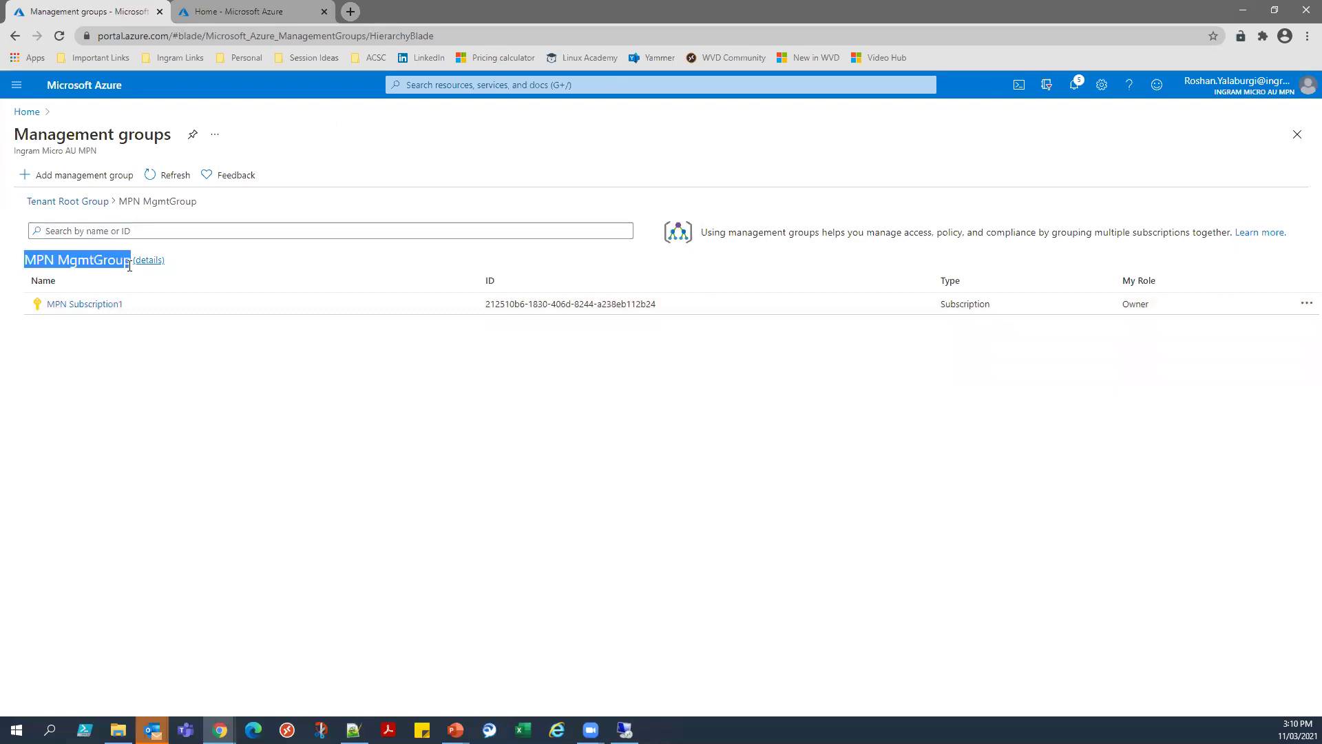
{"action": "left_click", "coordinate": [103, 262]}
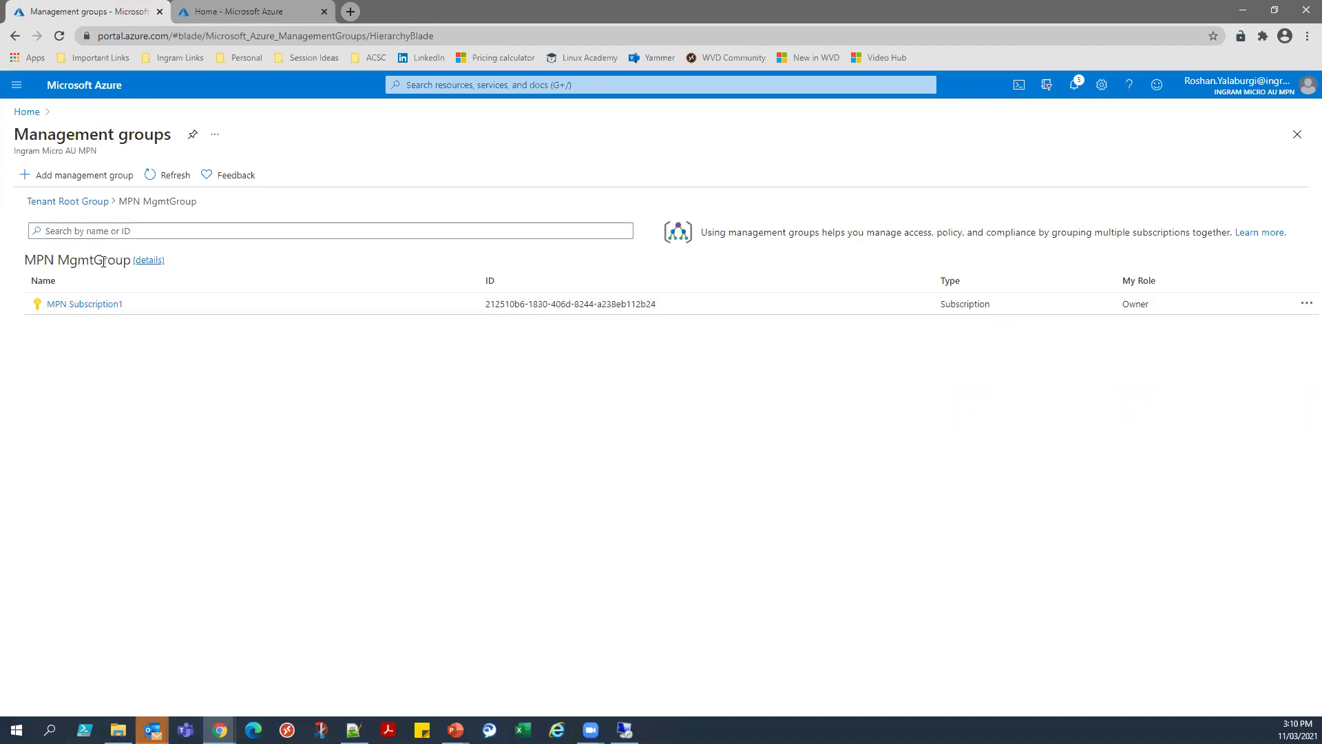
{"action": "left_click", "coordinate": [75, 201]}
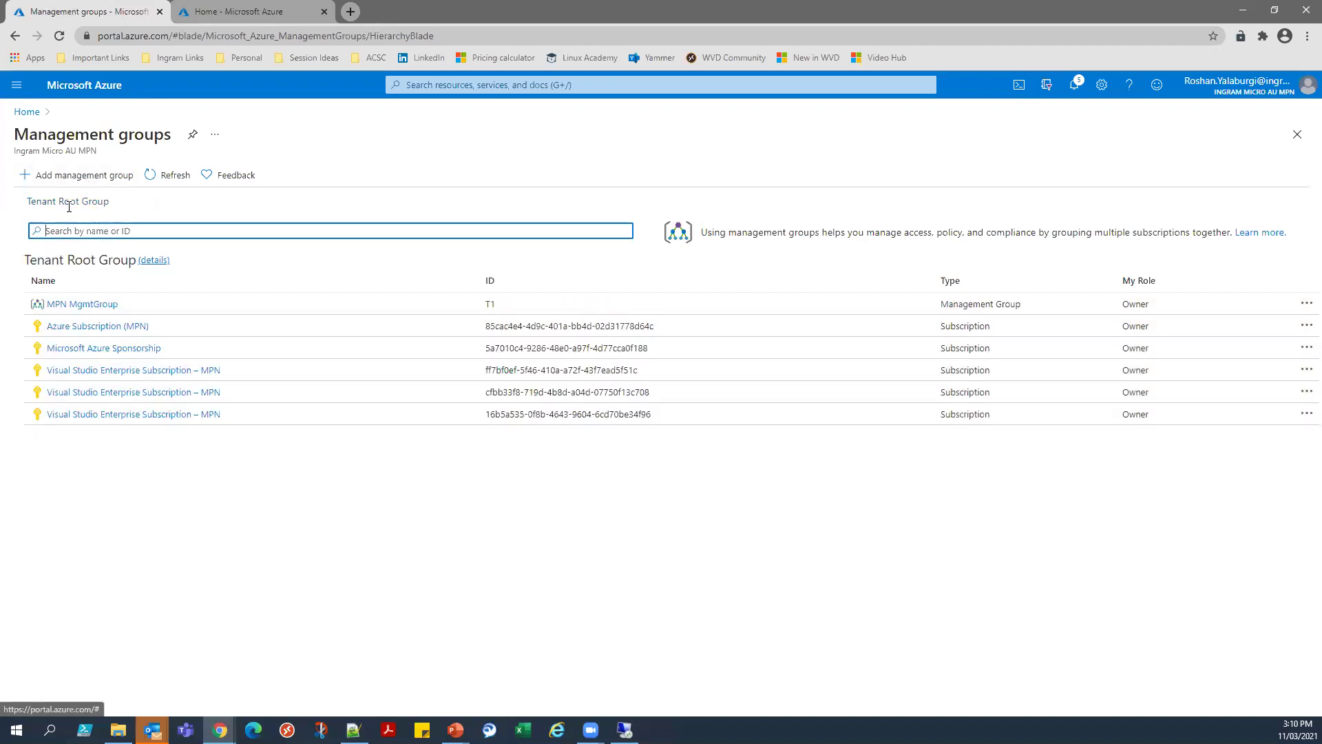
{"action": "left_click_drag", "start_coordinate": [25, 204], "coordinate": [111, 203]}
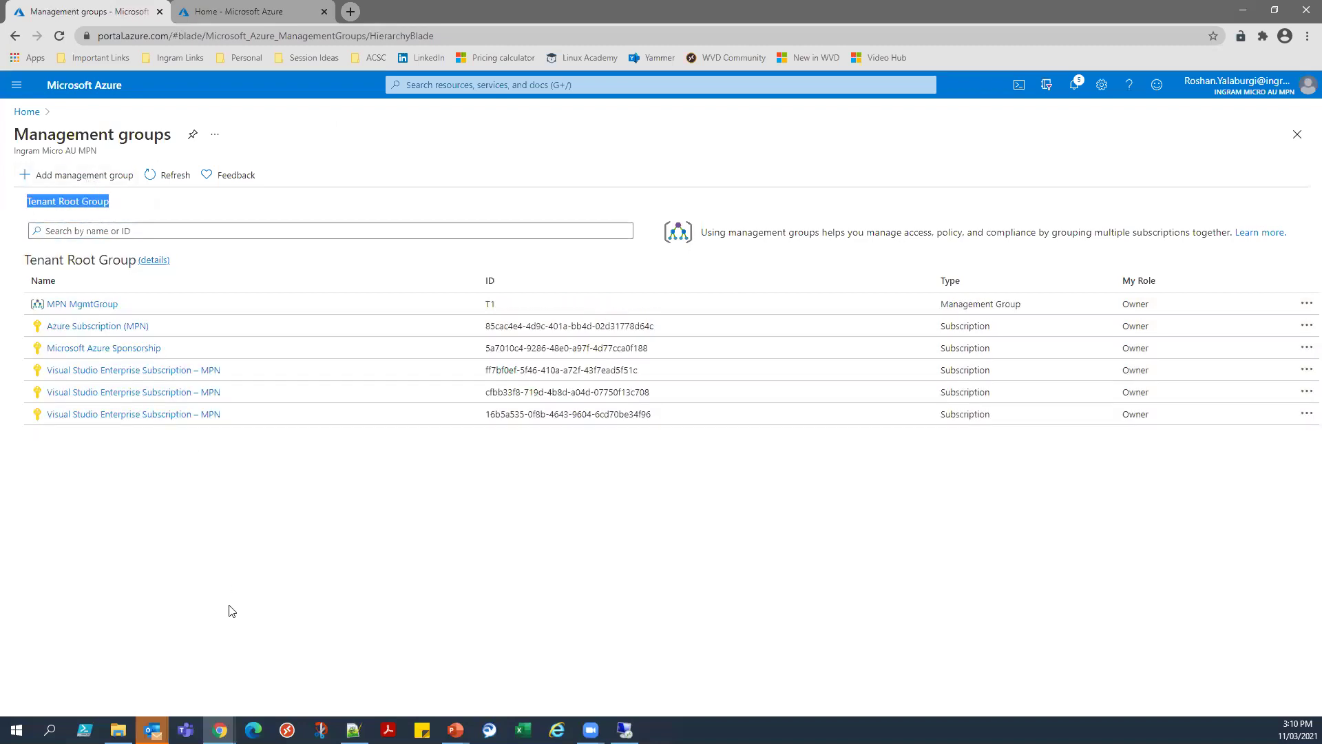
{"action": "left_click", "coordinate": [231, 549]}
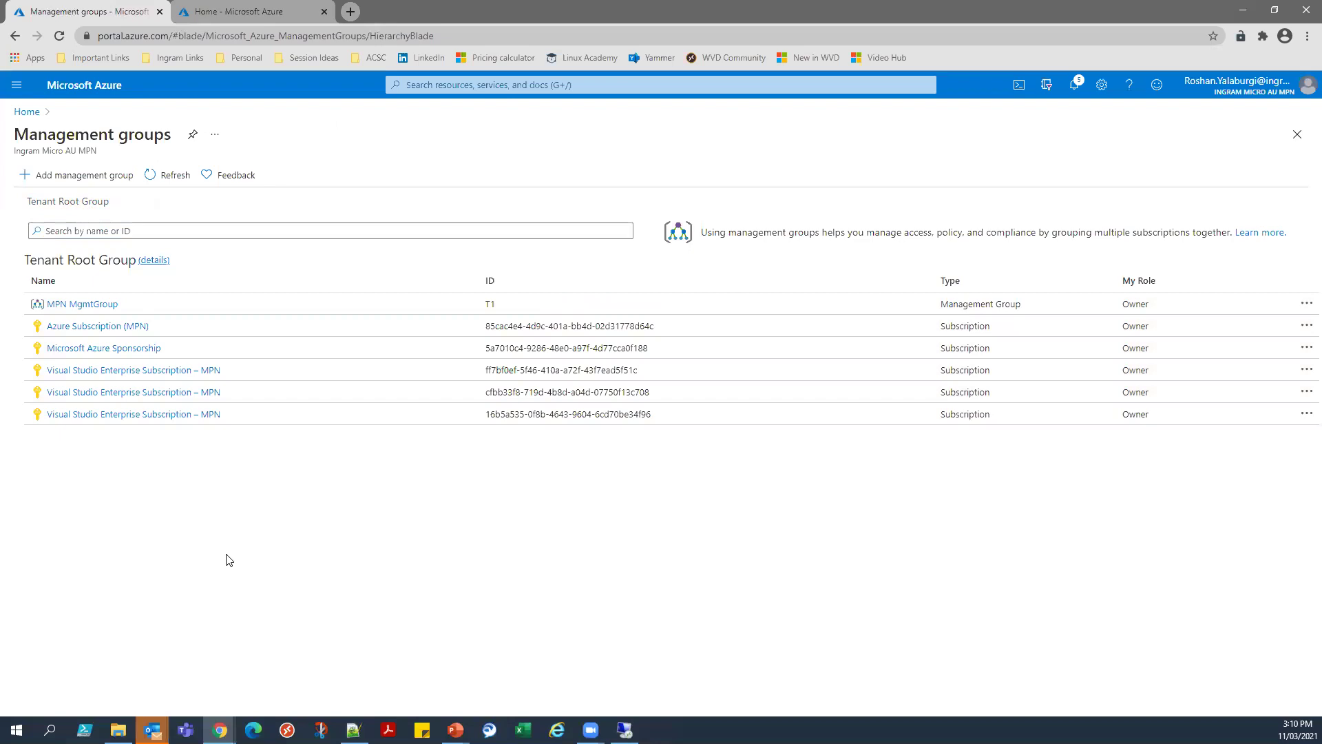
From Home, open Azure Blueprints, look over its definitions and assignments, and start a new blueprint.
{"action": "left_click", "coordinate": [29, 112]}
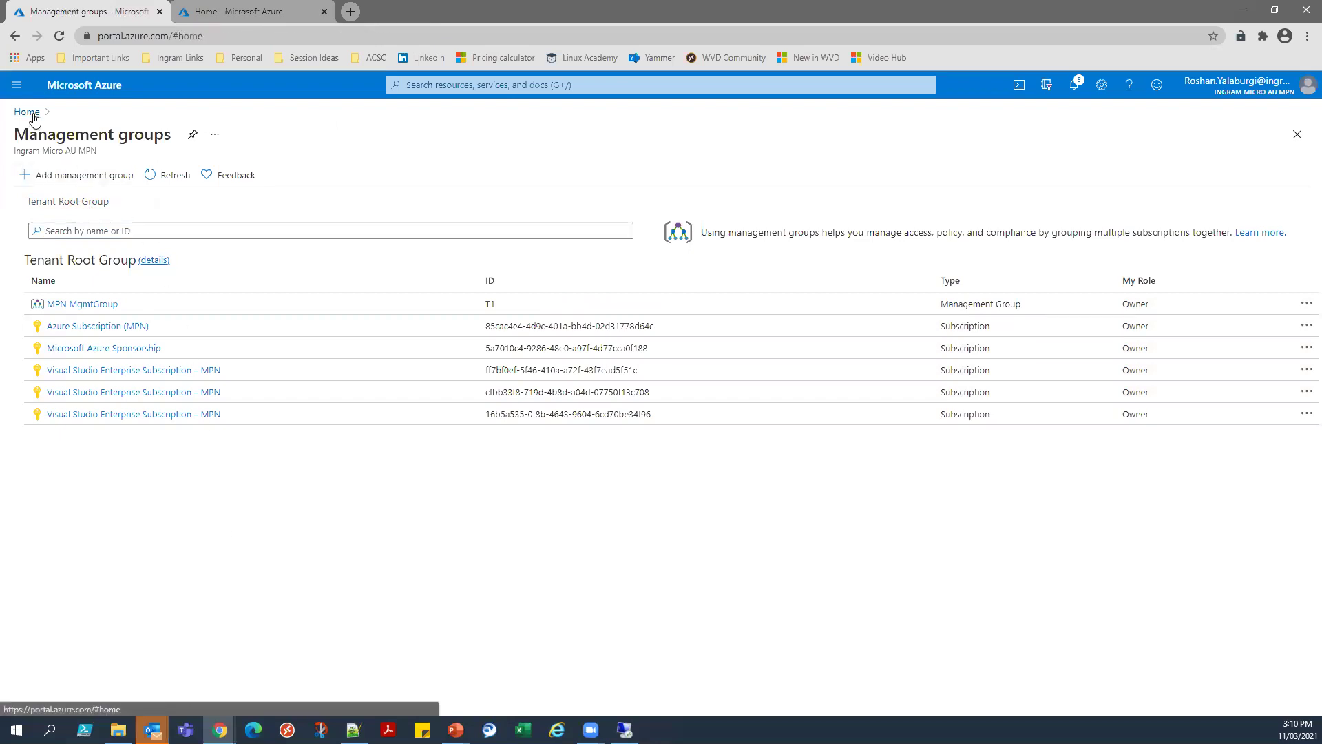
{"action": "mouse_move", "coordinate": [842, 202]}
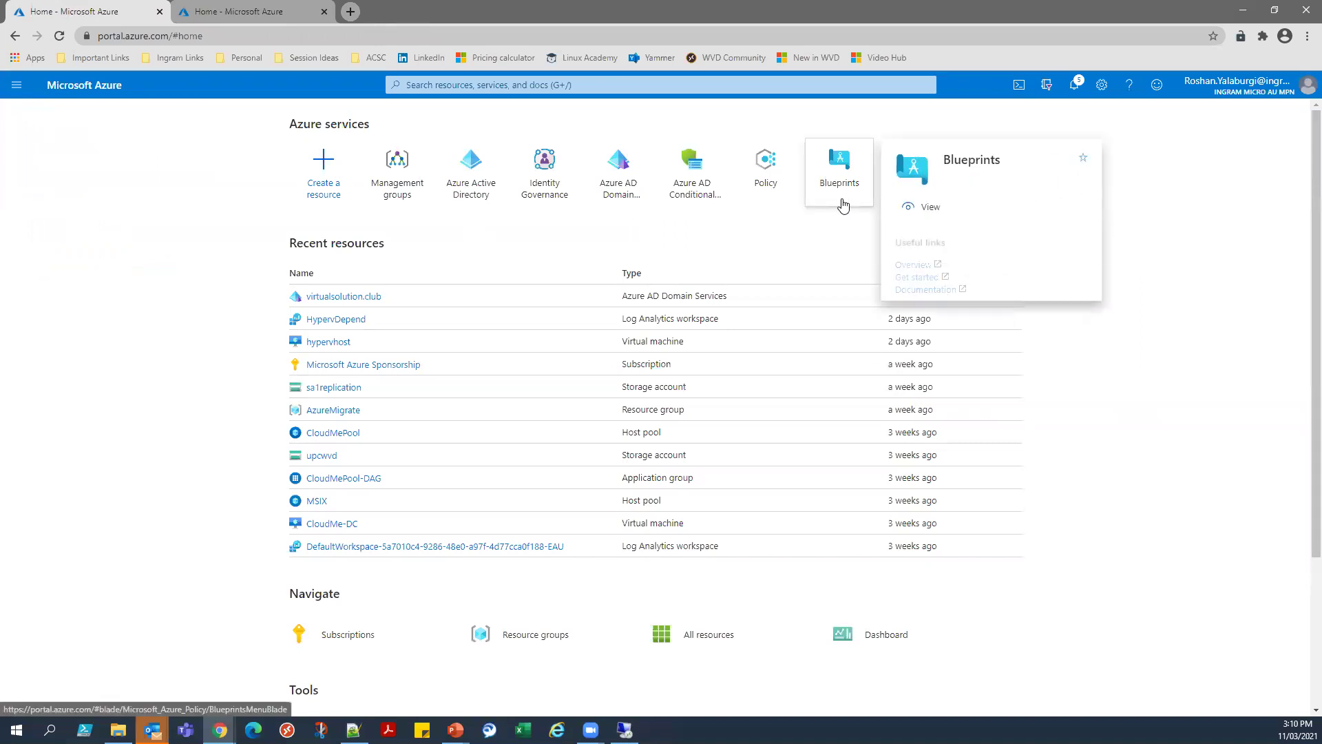
{"action": "left_click", "coordinate": [843, 205]}
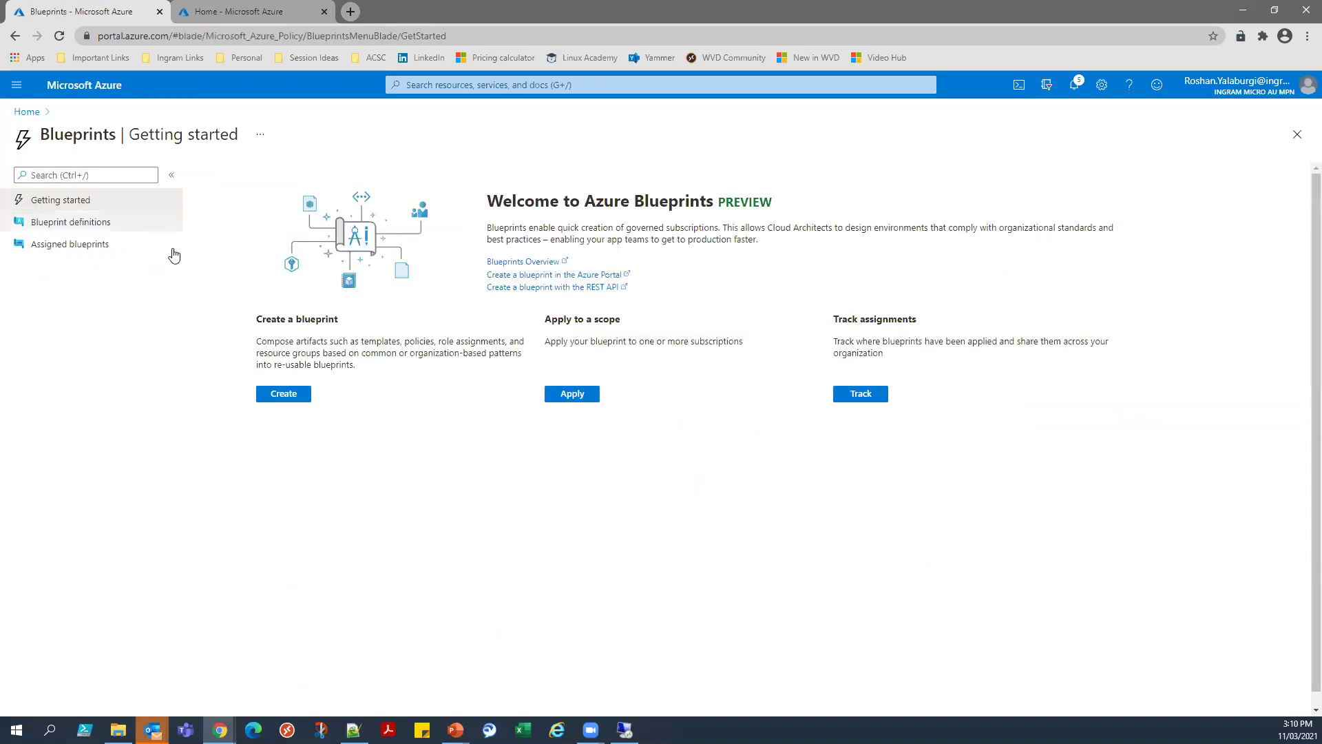
{"action": "left_click", "coordinate": [107, 223]}
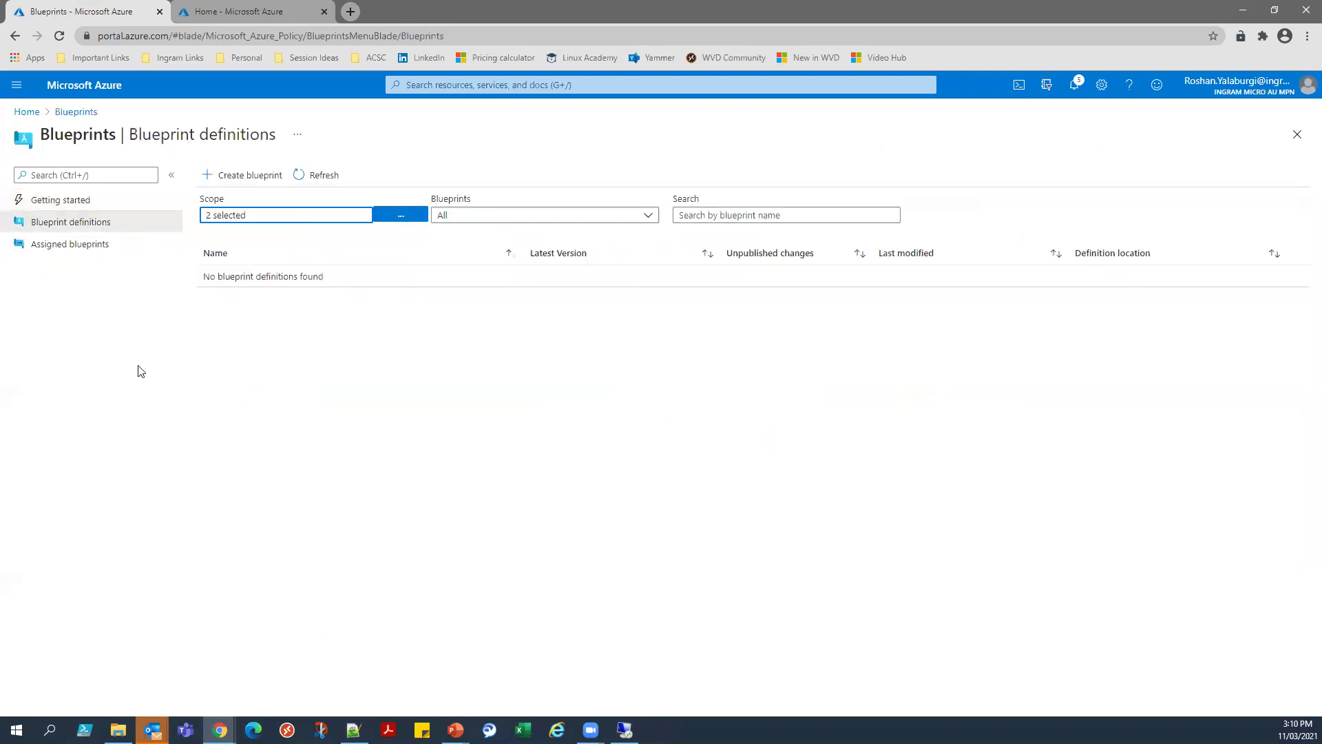
{"action": "left_click", "coordinate": [92, 245]}
{"action": "left_click", "coordinate": [79, 201]}
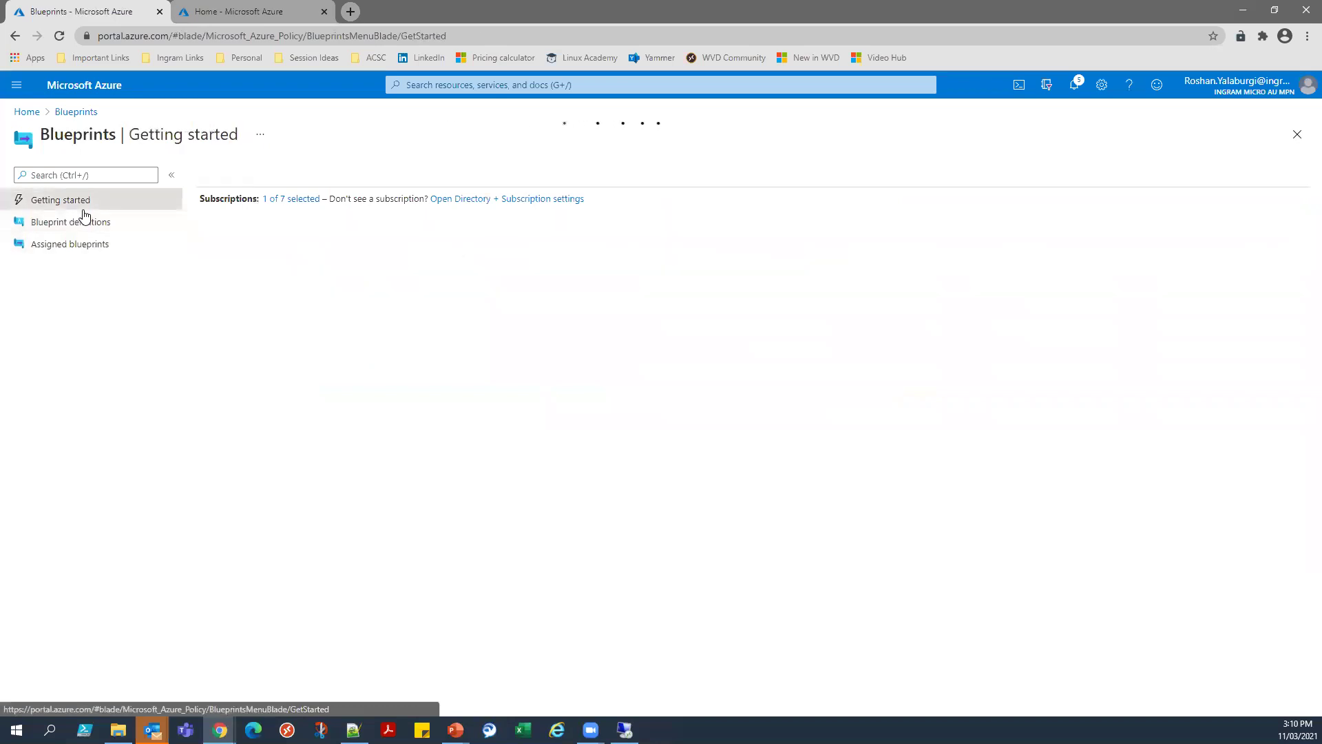
{"action": "left_click", "coordinate": [288, 395]}
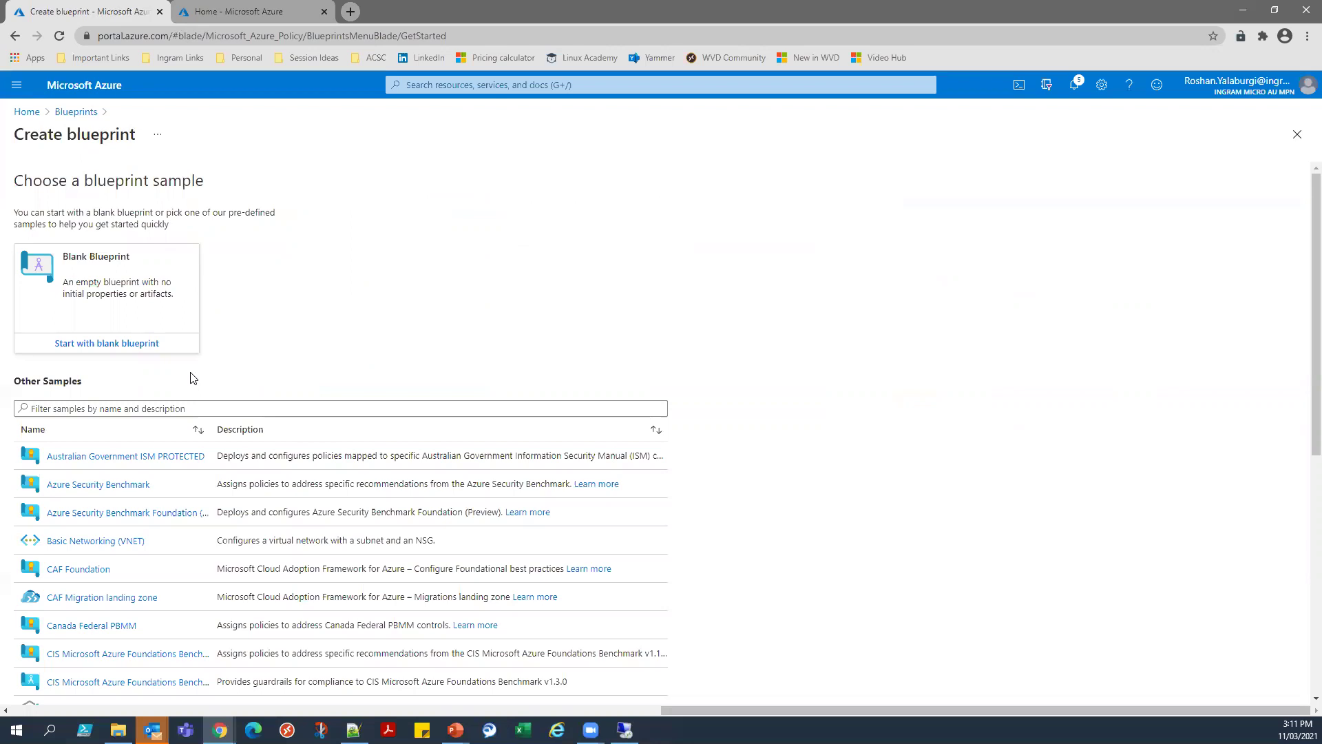
Scroll the Other Samples list and pick the PCI-DSS v3.2.1 sample blueprint.
{"action": "scroll", "coordinate": [319, 467], "scroll_direction": "down", "scroll_amount": 1}
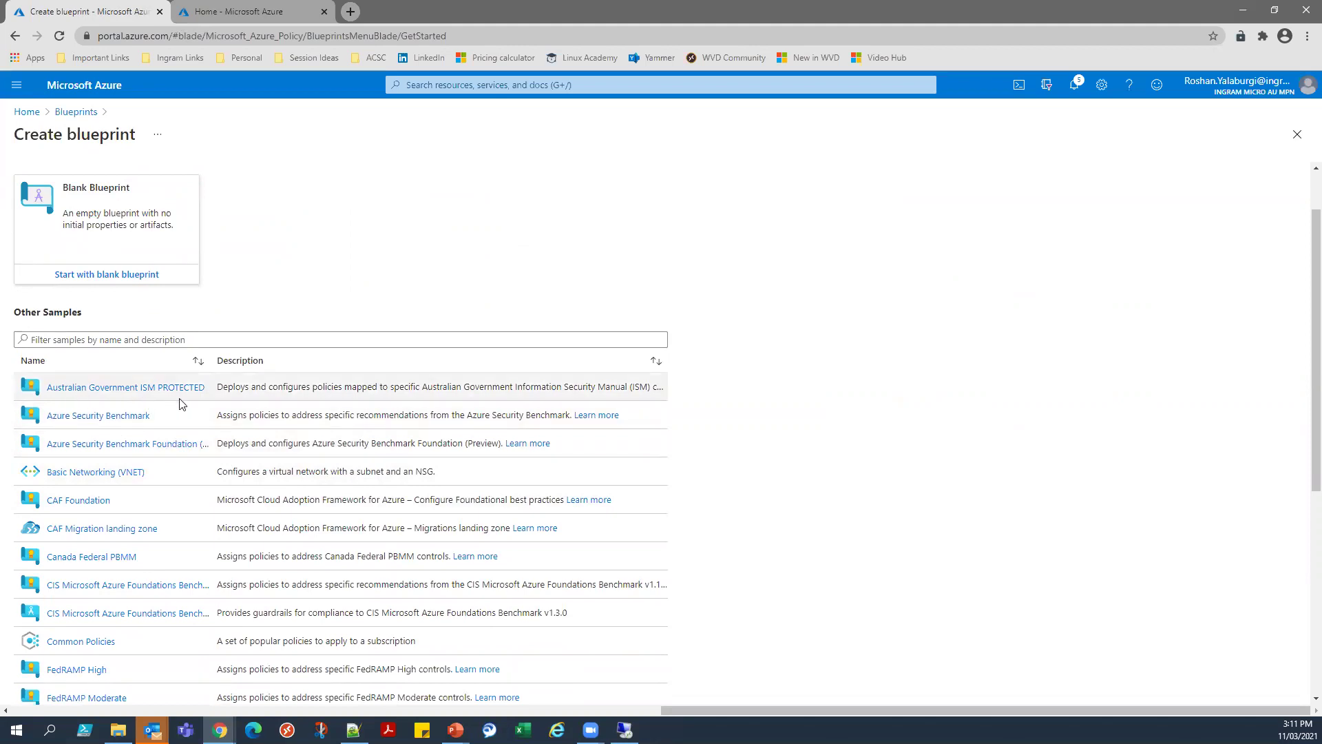
{"action": "scroll", "coordinate": [69, 331], "scroll_direction": "down", "scroll_amount": 4}
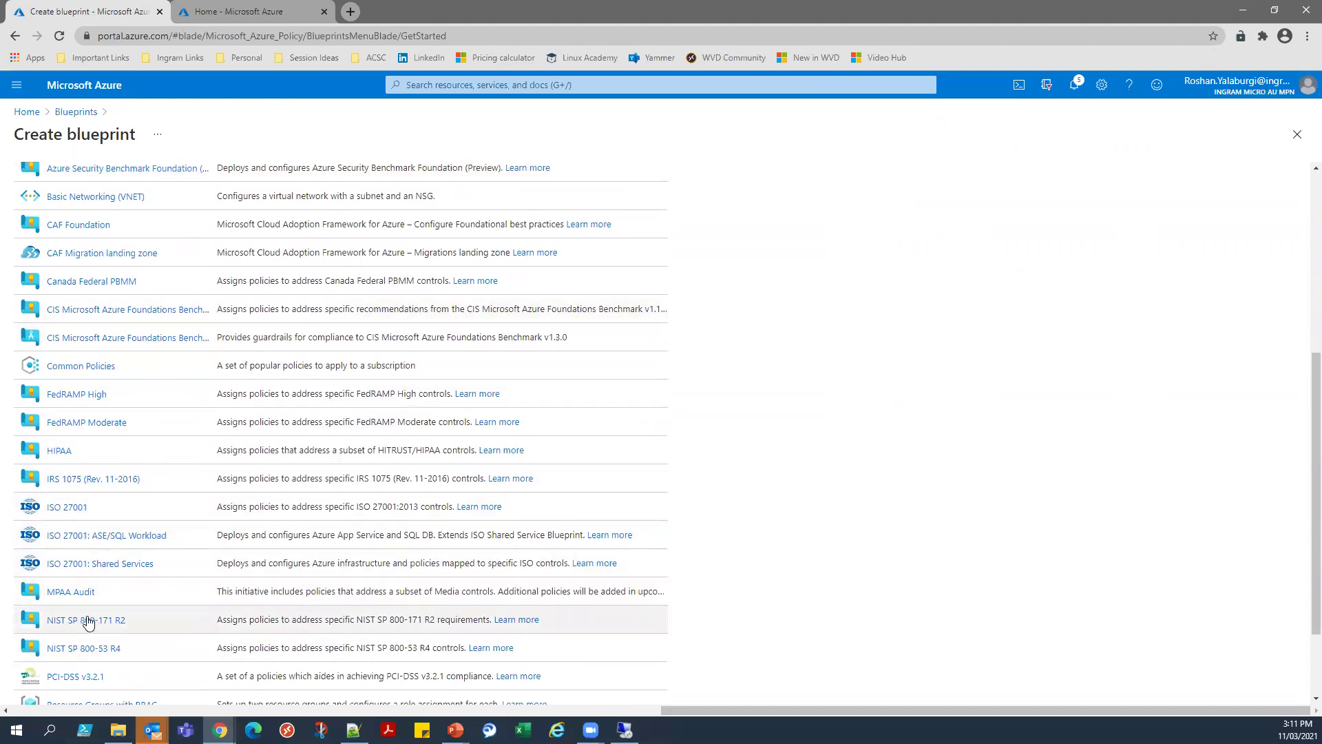
{"action": "scroll", "coordinate": [88, 616], "scroll_direction": "down", "scroll_amount": 1}
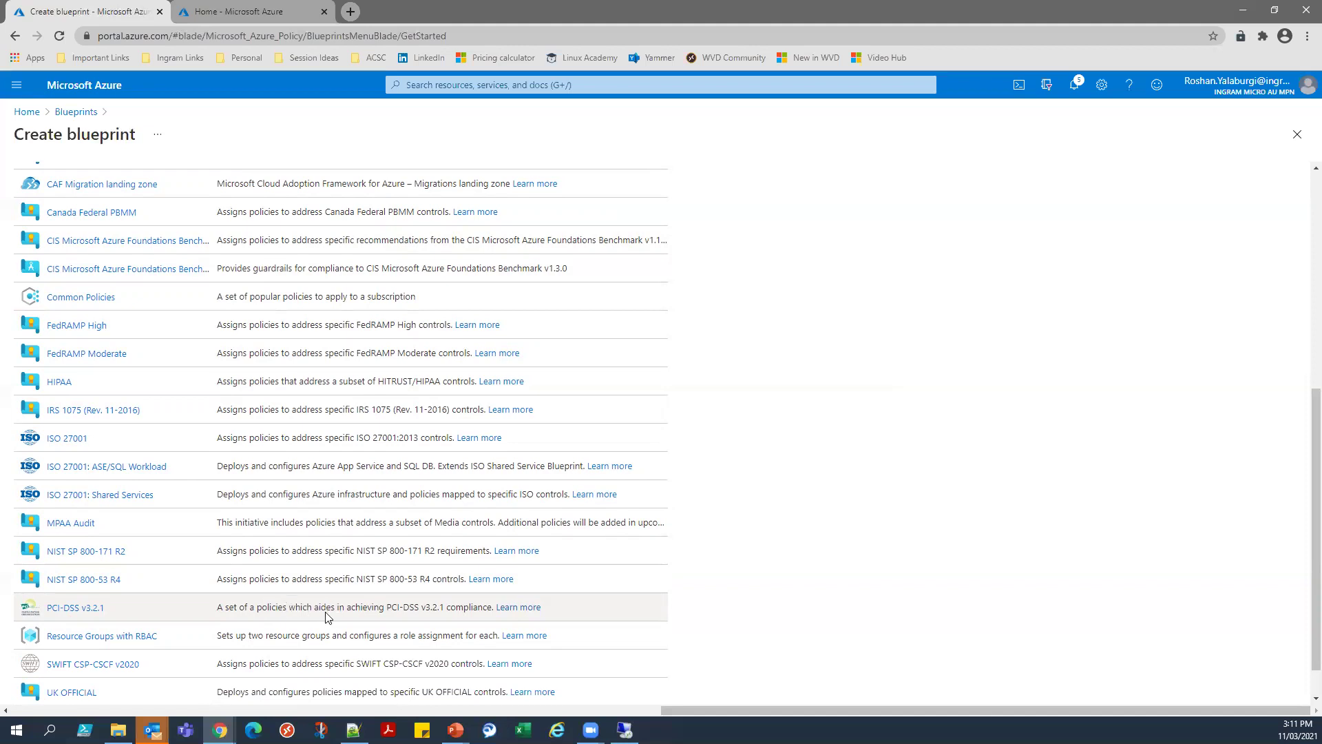
{"action": "left_click", "coordinate": [83, 610]}
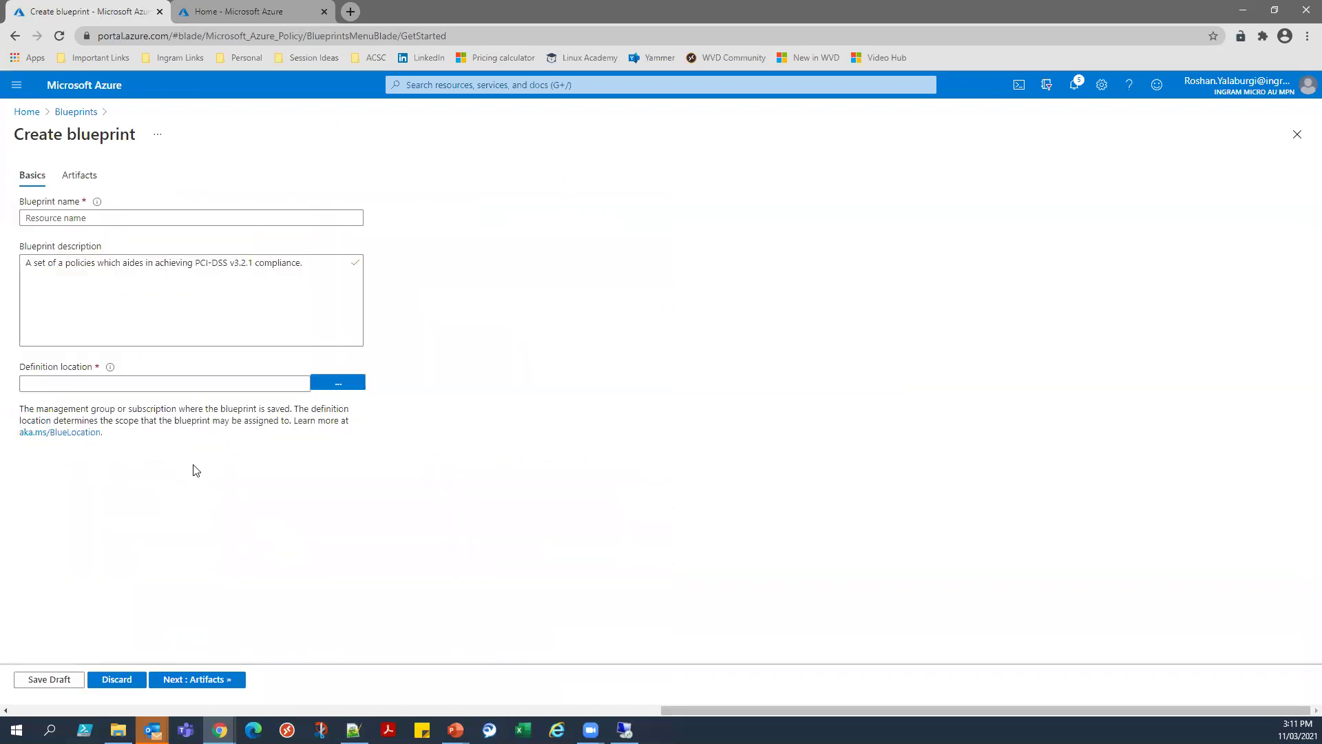
Enter a blueprint name starting with 'P', set MPN Subscription1 as definition location, and continue to Artifacts.
{"action": "left_click", "coordinate": [111, 221]}
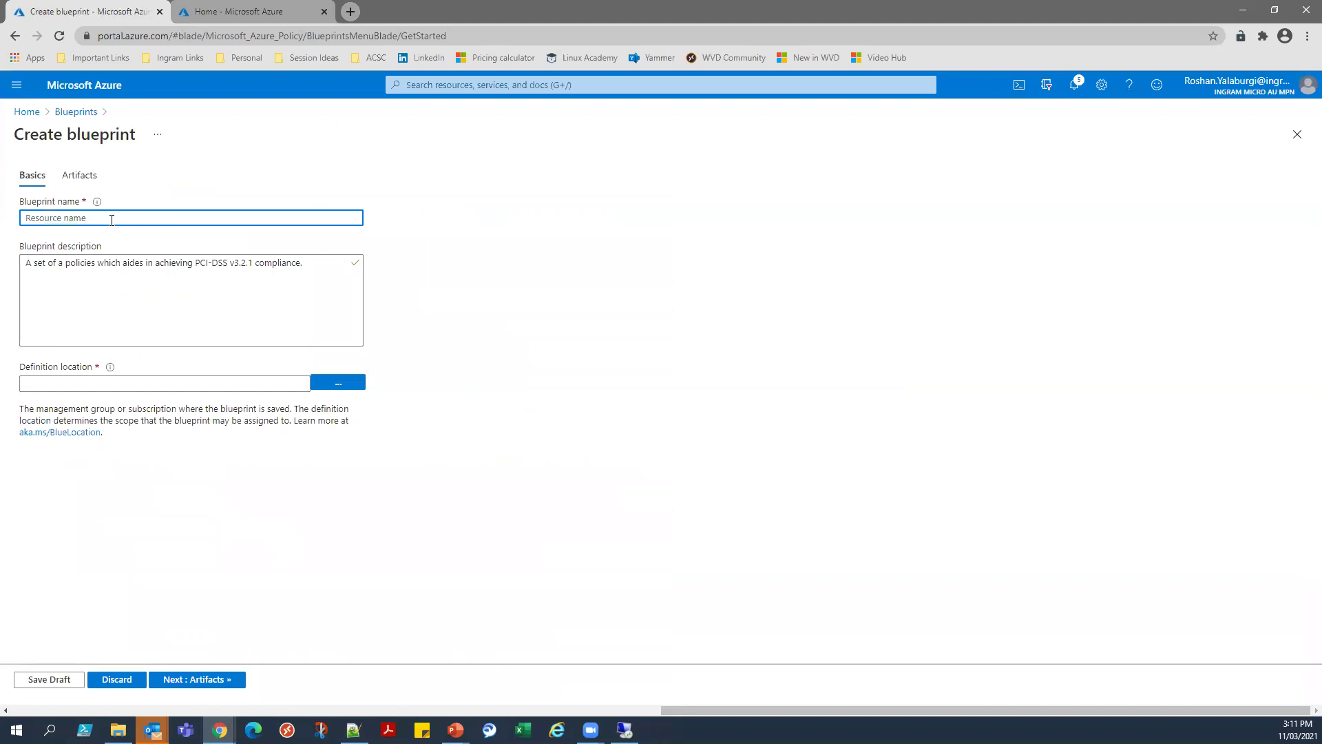
{"action": "type", "text": "PCI"}
{"action": "left_click", "coordinate": [69, 380]}
{"action": "left_click", "coordinate": [357, 387]}
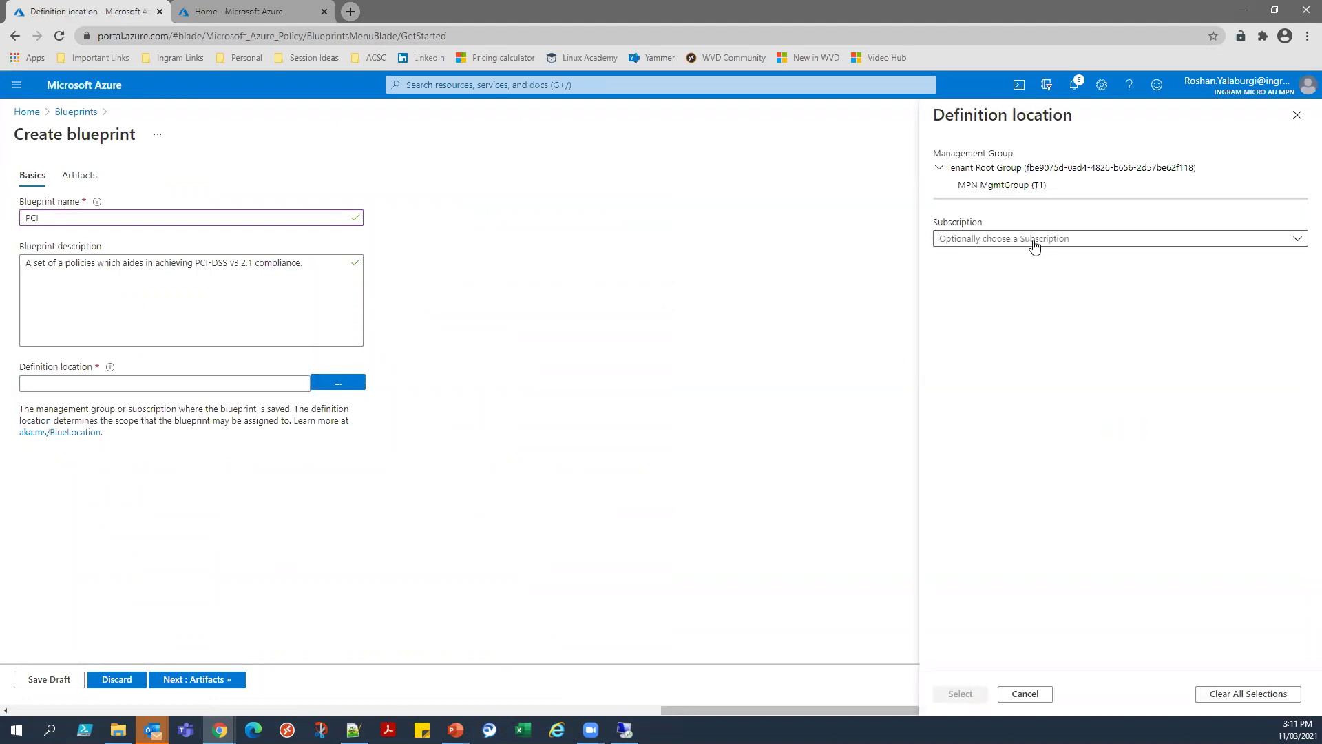
{"action": "left_click", "coordinate": [993, 187]}
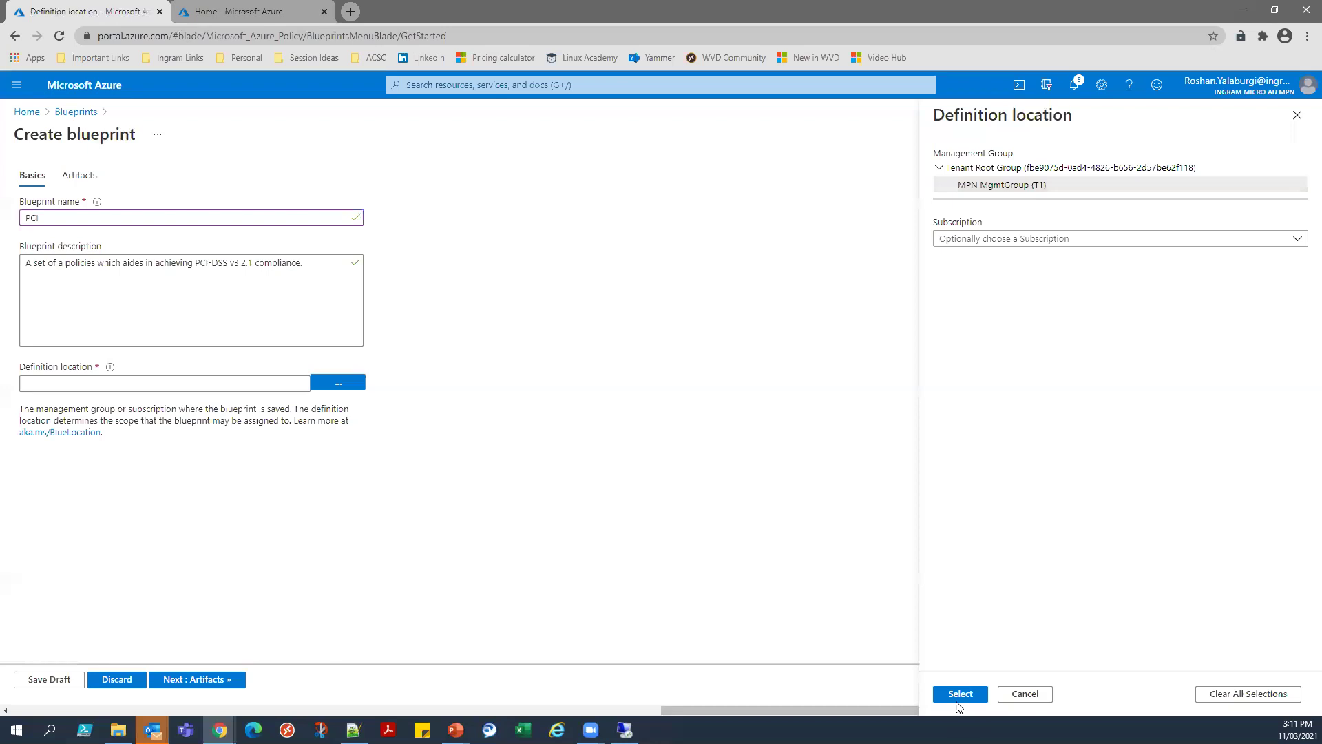
{"action": "left_click", "coordinate": [1053, 241]}
{"action": "left_click", "coordinate": [998, 285]}
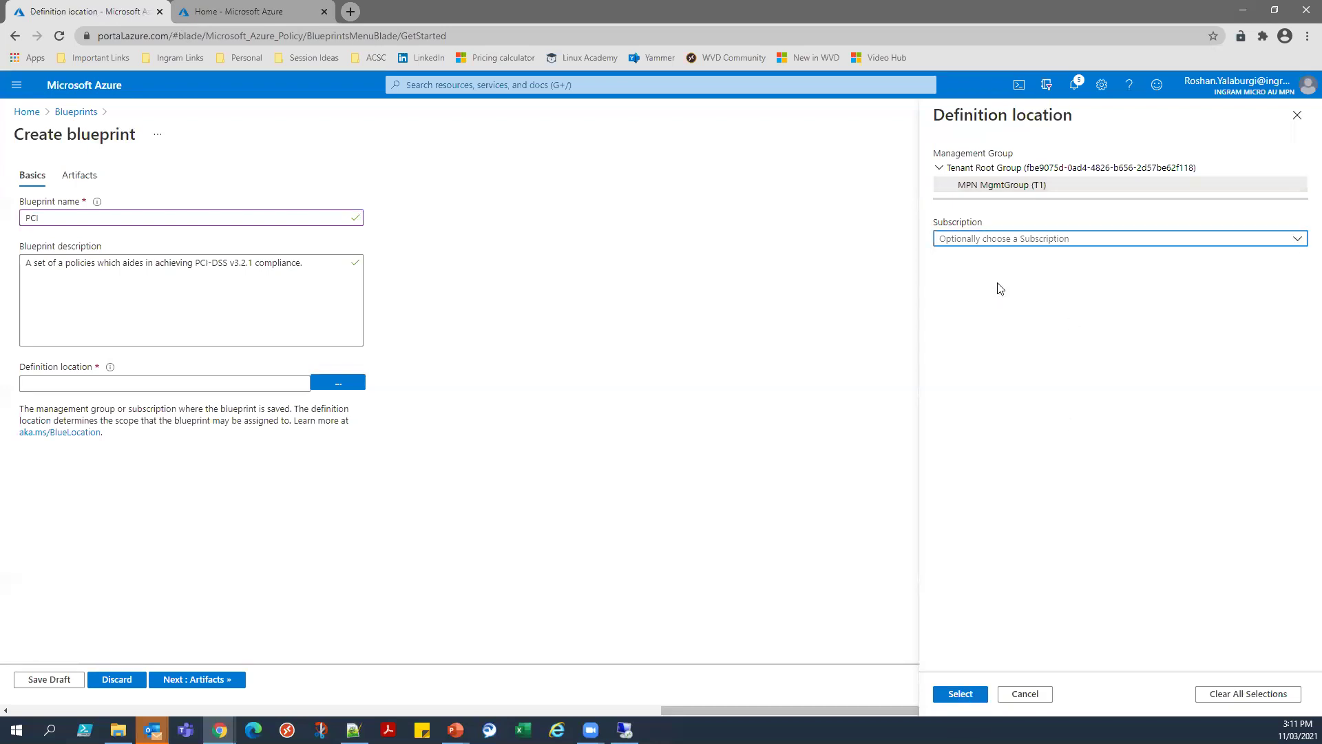
{"action": "left_click", "coordinate": [961, 694]}
{"action": "left_click", "coordinate": [173, 680]}
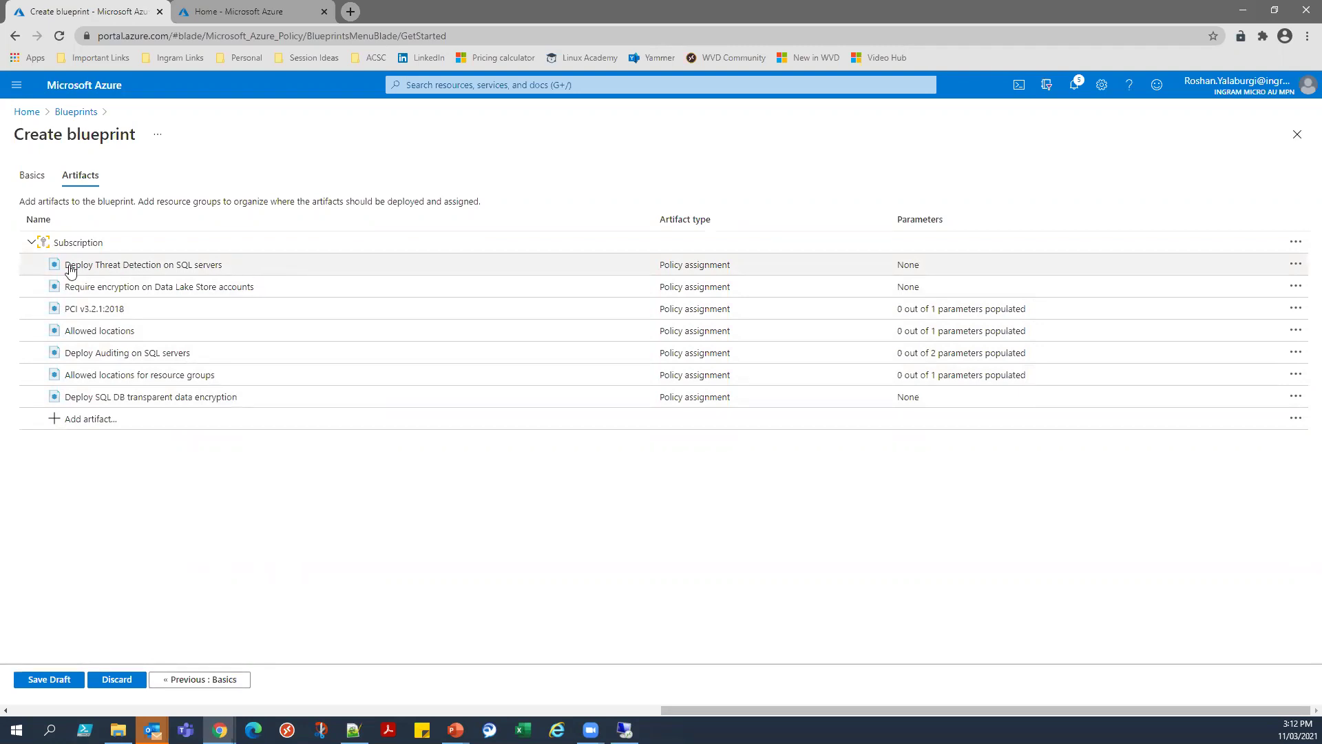
Open the PCI v3.2.1:2018 artifact's parameters panel.
{"action": "left_click", "coordinate": [183, 266]}
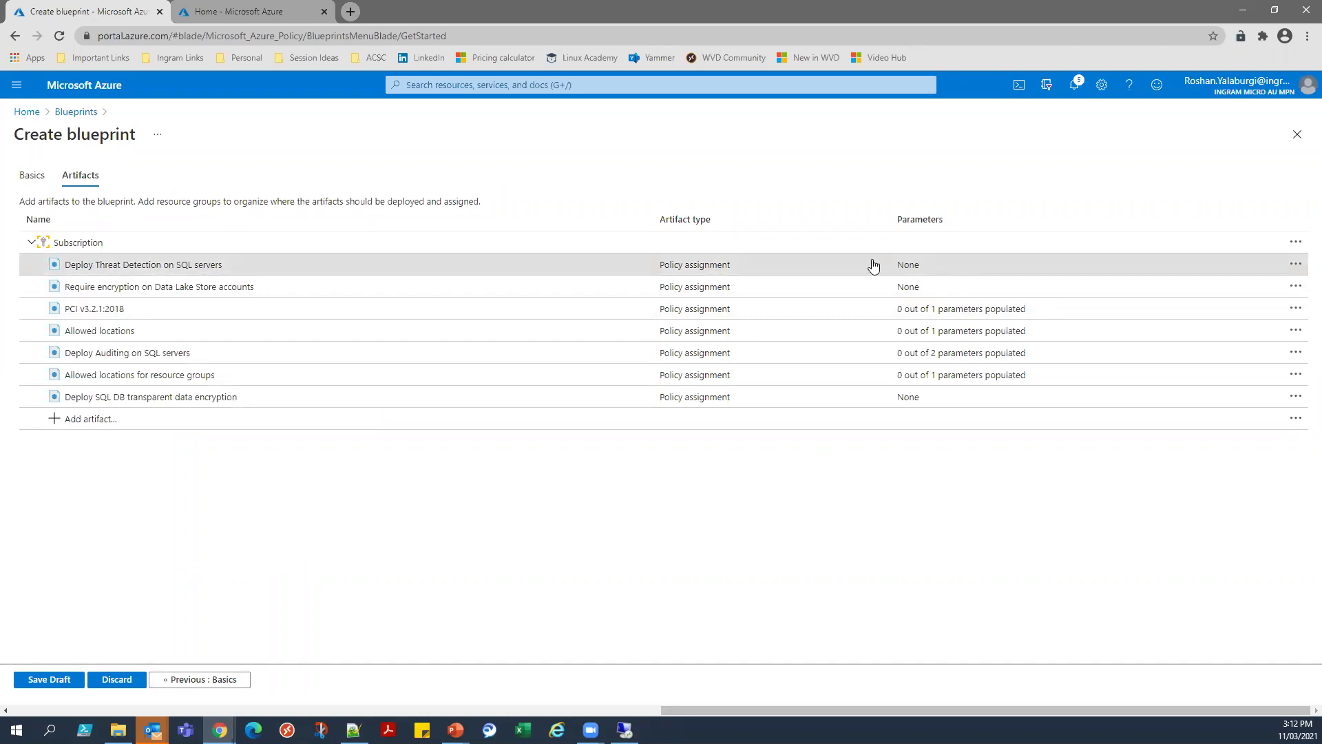
{"action": "left_click", "coordinate": [195, 310]}
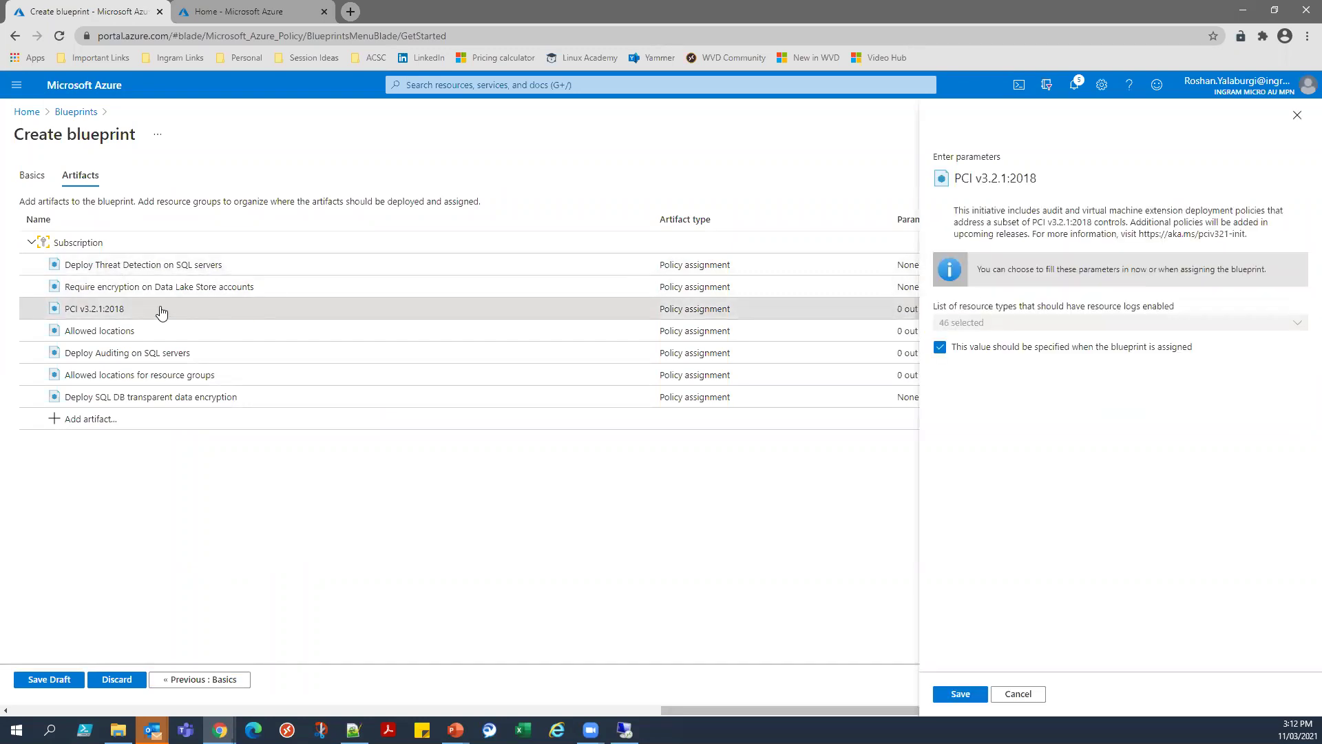
{"action": "left_click", "coordinate": [1297, 117]}
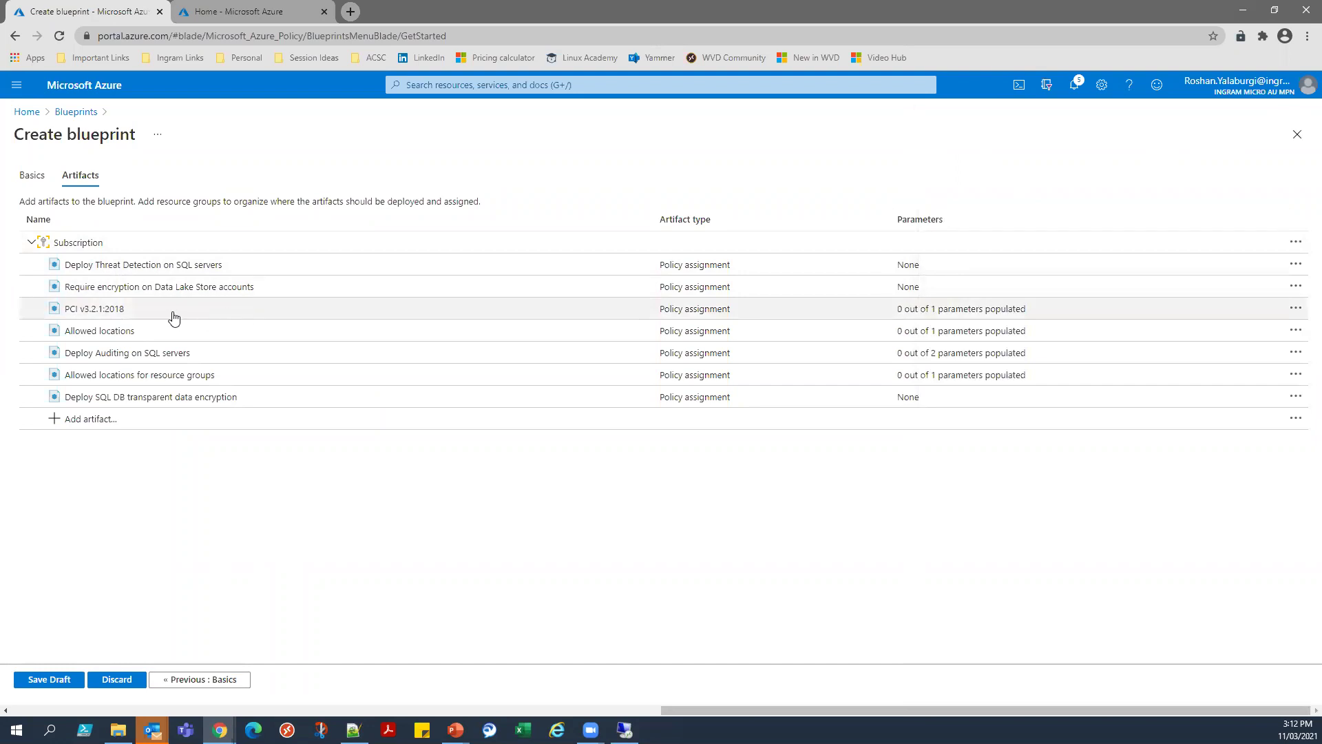
{"action": "left_click", "coordinate": [720, 310]}
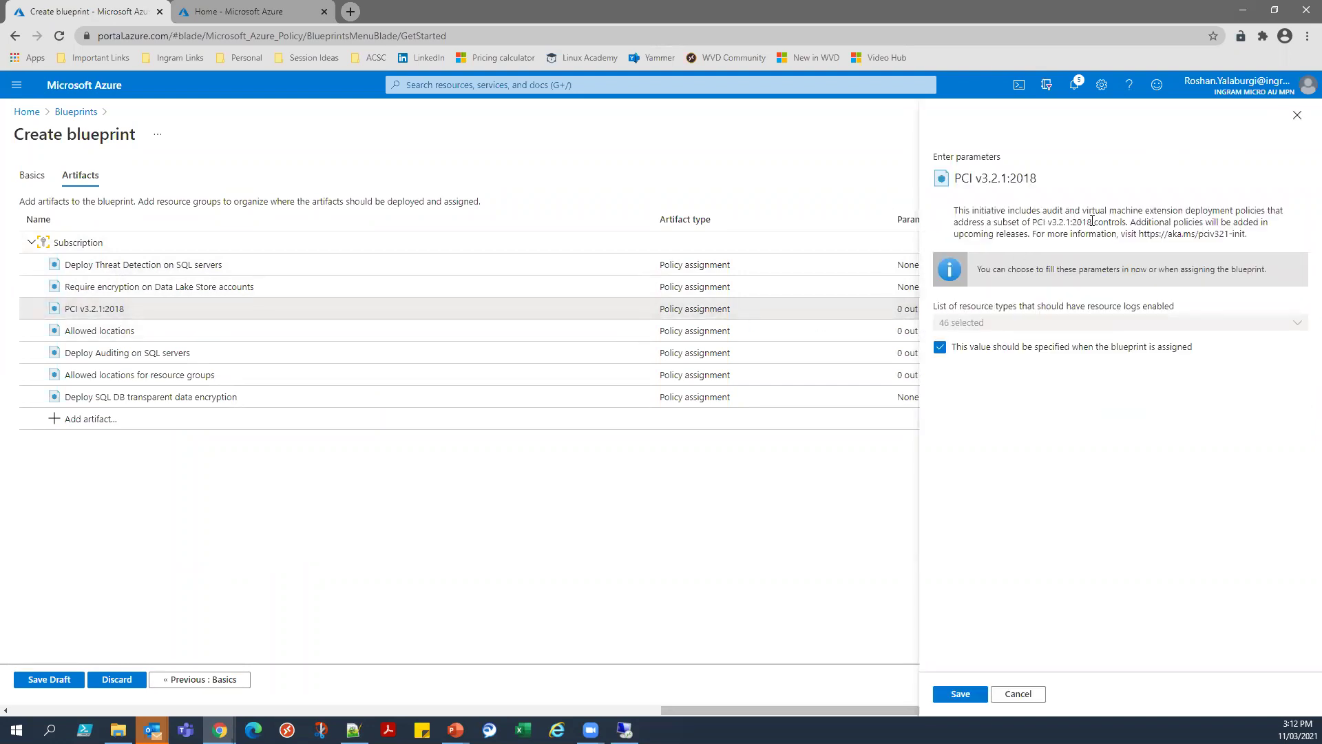
Copy the initiative's aka.ms information link and load it in a new browser tab.
{"action": "left_click_drag", "start_coordinate": [1051, 220], "coordinate": [1096, 222]}
{"action": "left_click_drag", "start_coordinate": [1247, 236], "coordinate": [1137, 234]}
{"action": "key", "text": "ctrl+c"}
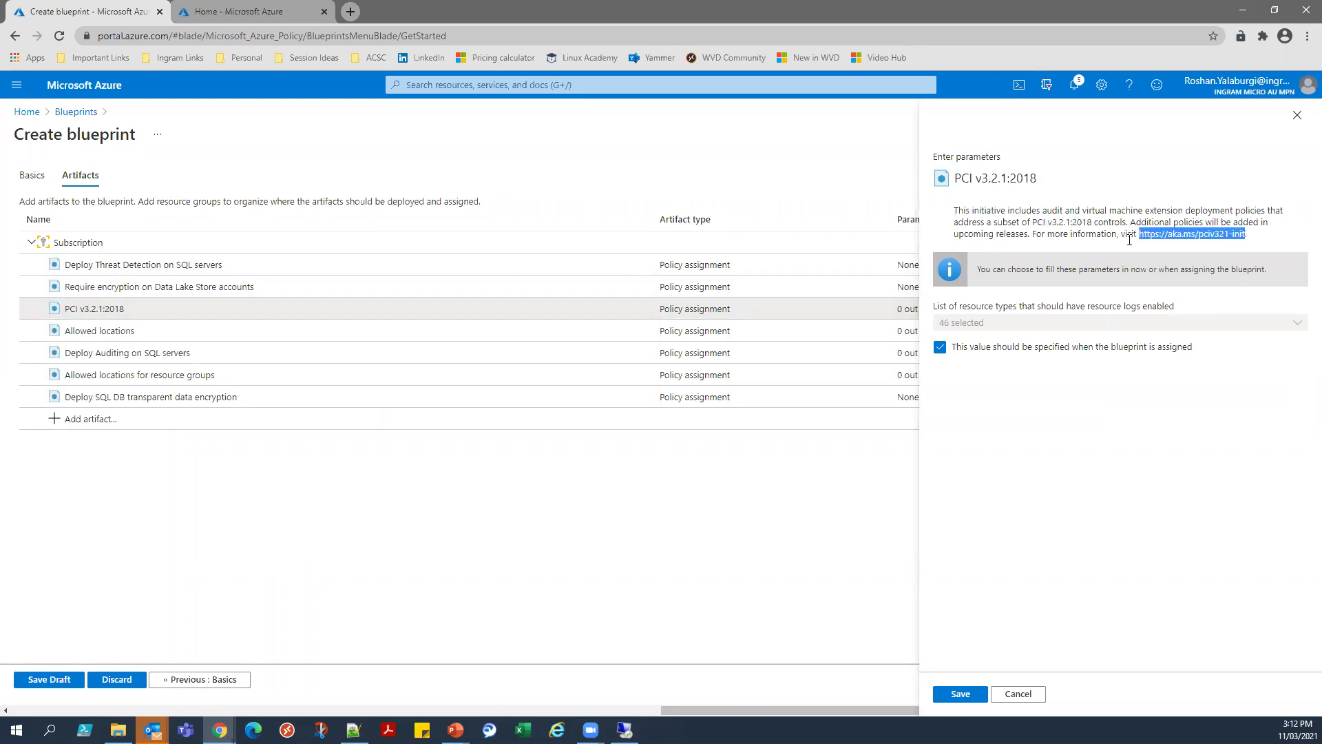
{"action": "left_click", "coordinate": [350, 12]}
{"action": "key", "text": "ctrl+v"}
{"action": "key", "text": "Return"}
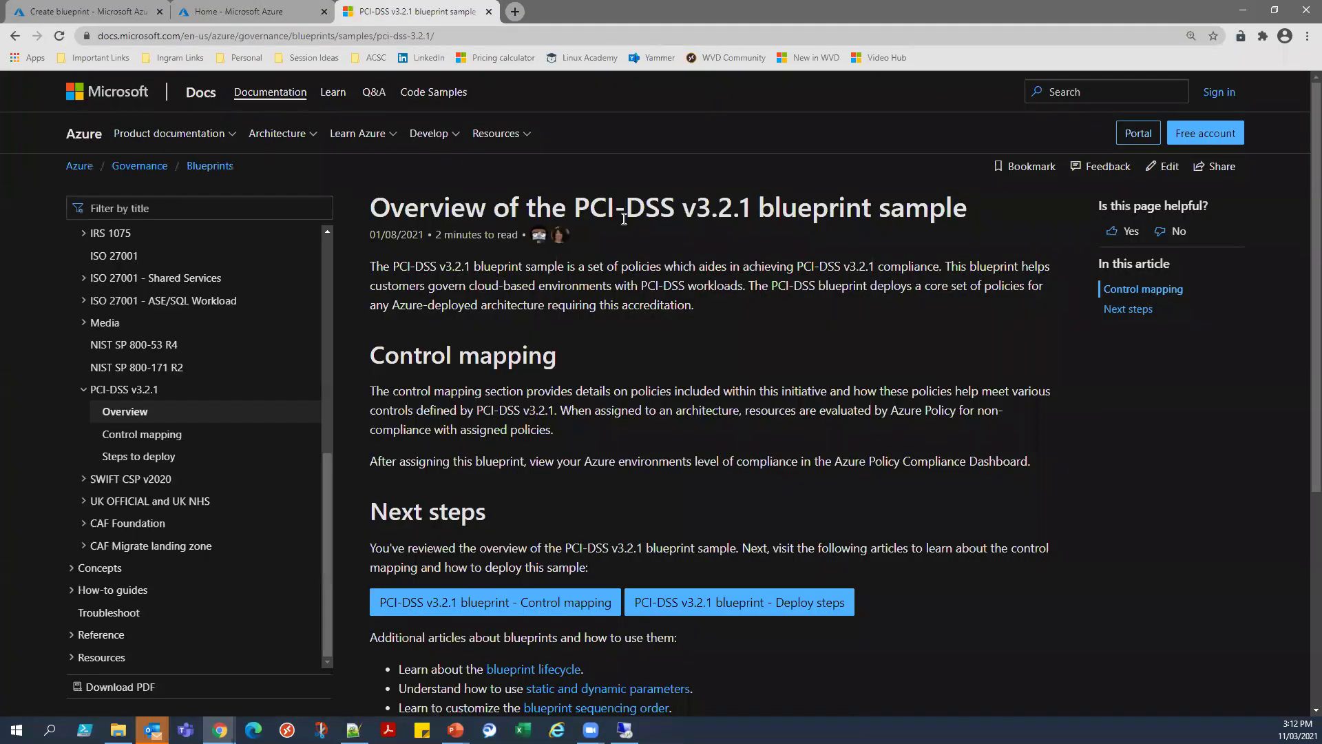
Read the PCI-DSS overview's Control mapping section, then go back to the Create blueprint tab.
{"action": "scroll", "coordinate": [636, 369], "scroll_direction": "down", "scroll_amount": 1}
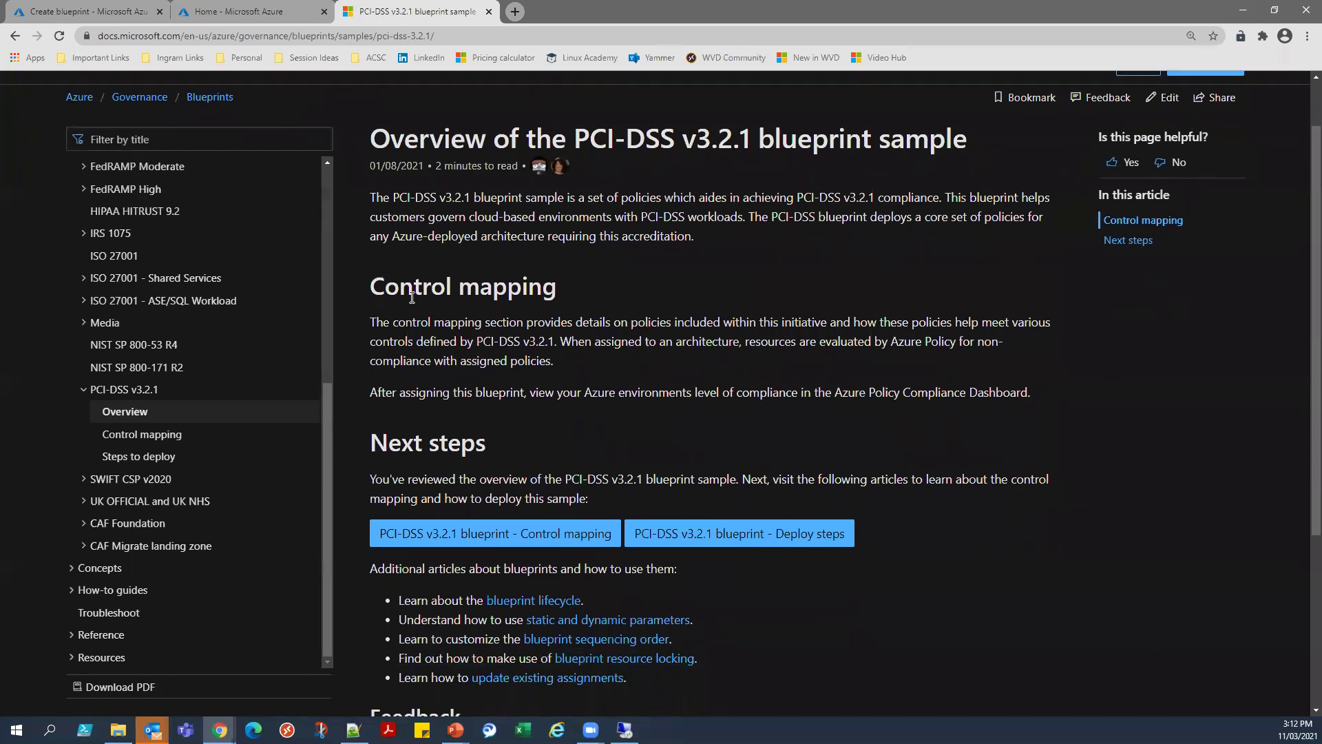
{"action": "left_click_drag", "start_coordinate": [471, 284], "coordinate": [616, 351]}
{"action": "left_click", "coordinate": [616, 351]}
{"action": "left_click", "coordinate": [227, 11]}
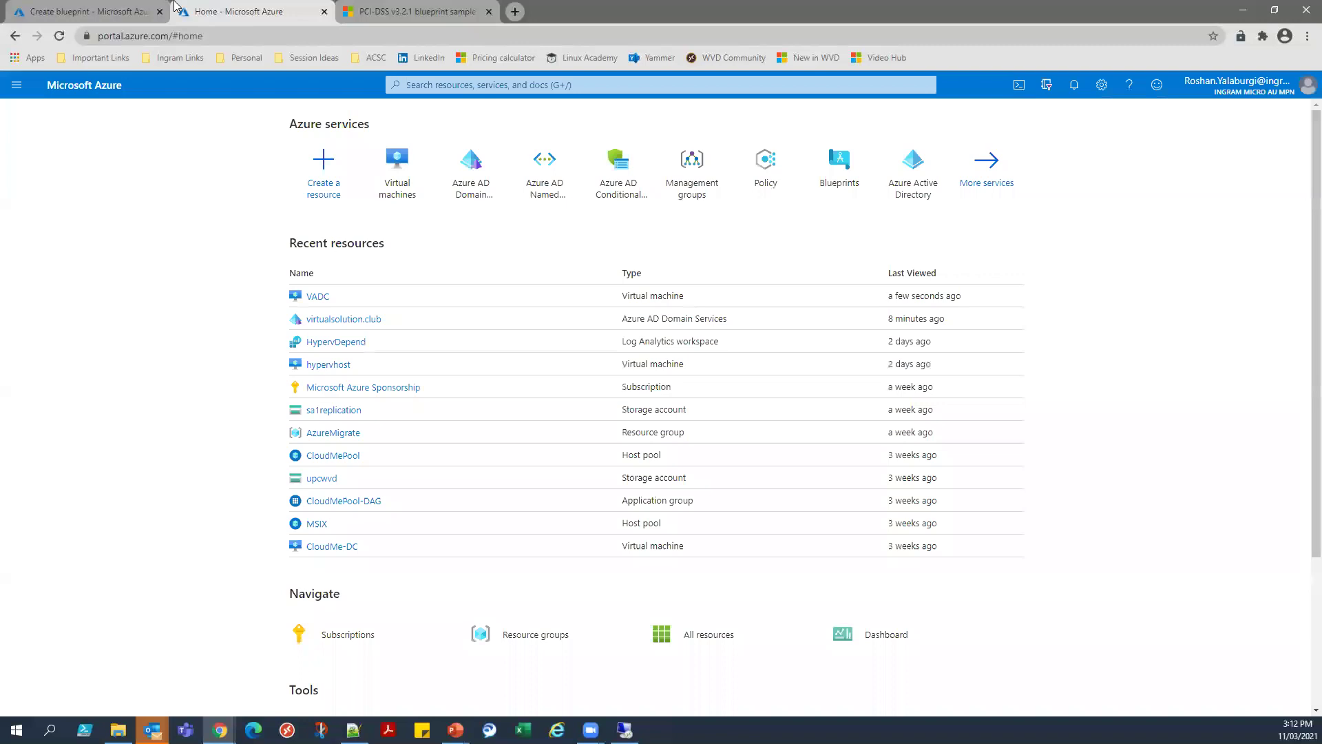
{"action": "left_click", "coordinate": [130, 11]}
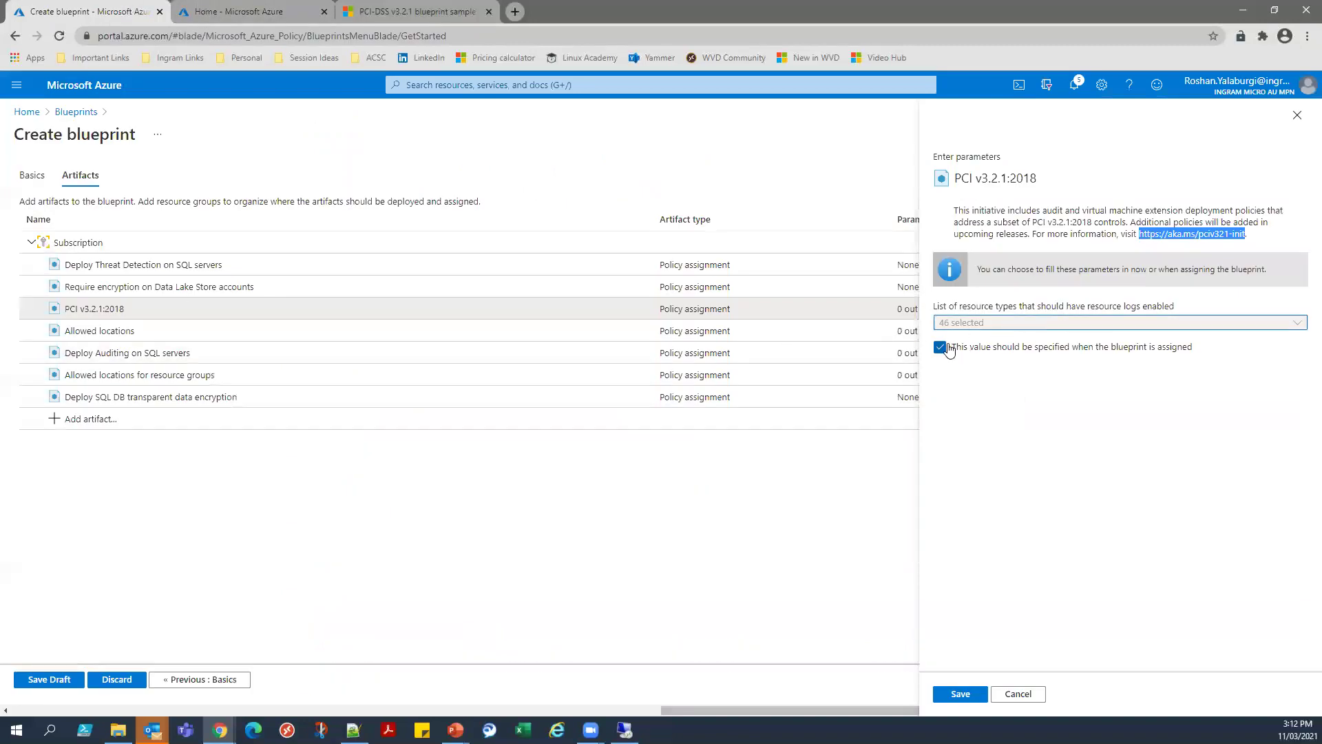
Review the 46 selected resource types, discard the PCI parameter edits, and open Allowed locations parameters.
{"action": "left_click", "coordinate": [998, 323]}
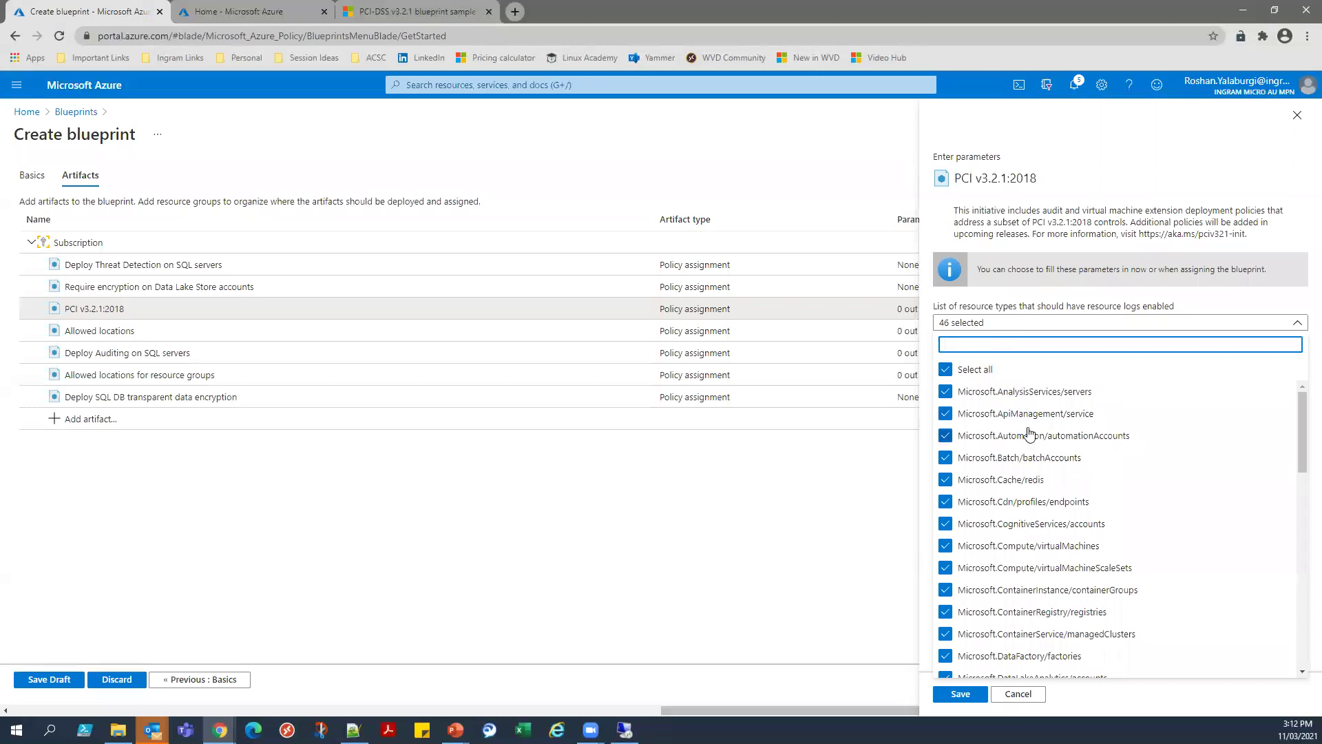
{"action": "scroll", "coordinate": [1026, 427], "scroll_direction": "down", "scroll_amount": 4}
{"action": "scroll", "coordinate": [1018, 515], "scroll_direction": "down", "scroll_amount": 6}
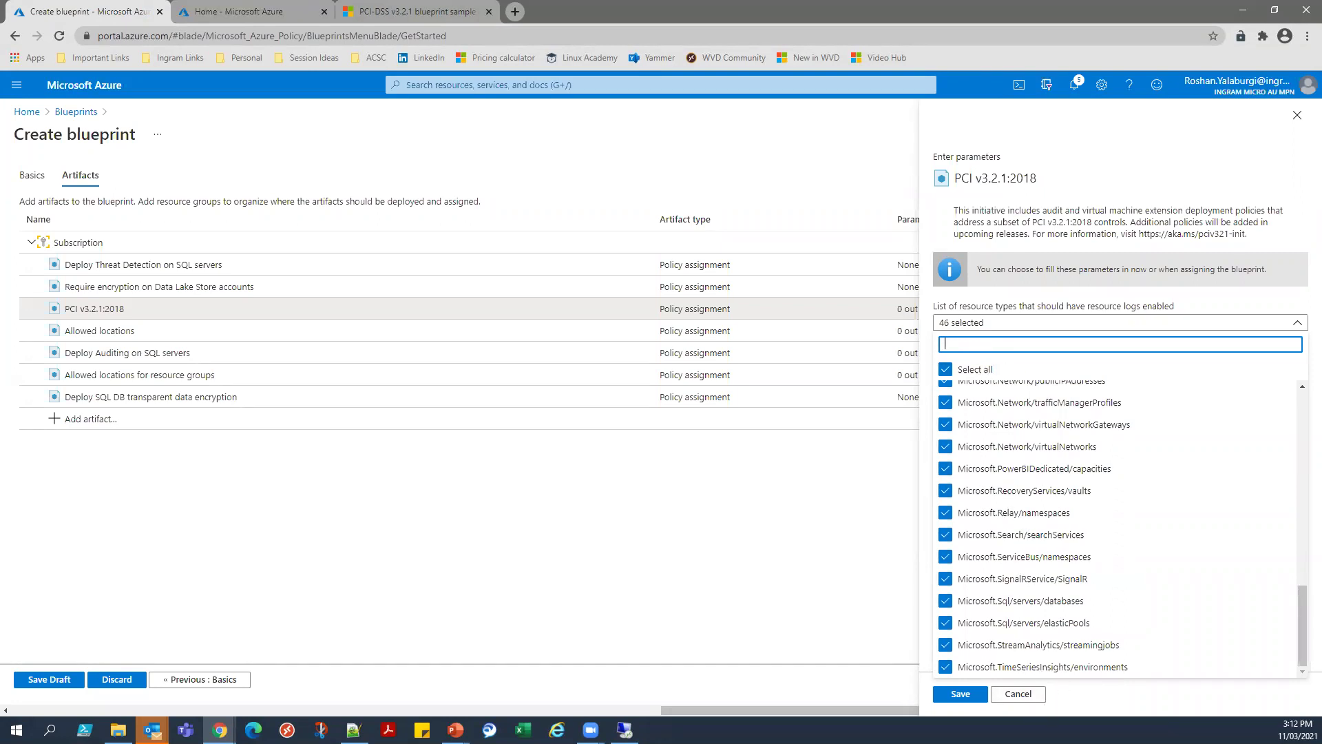
{"action": "left_click", "coordinate": [1018, 693]}
{"action": "left_click", "coordinate": [726, 114]}
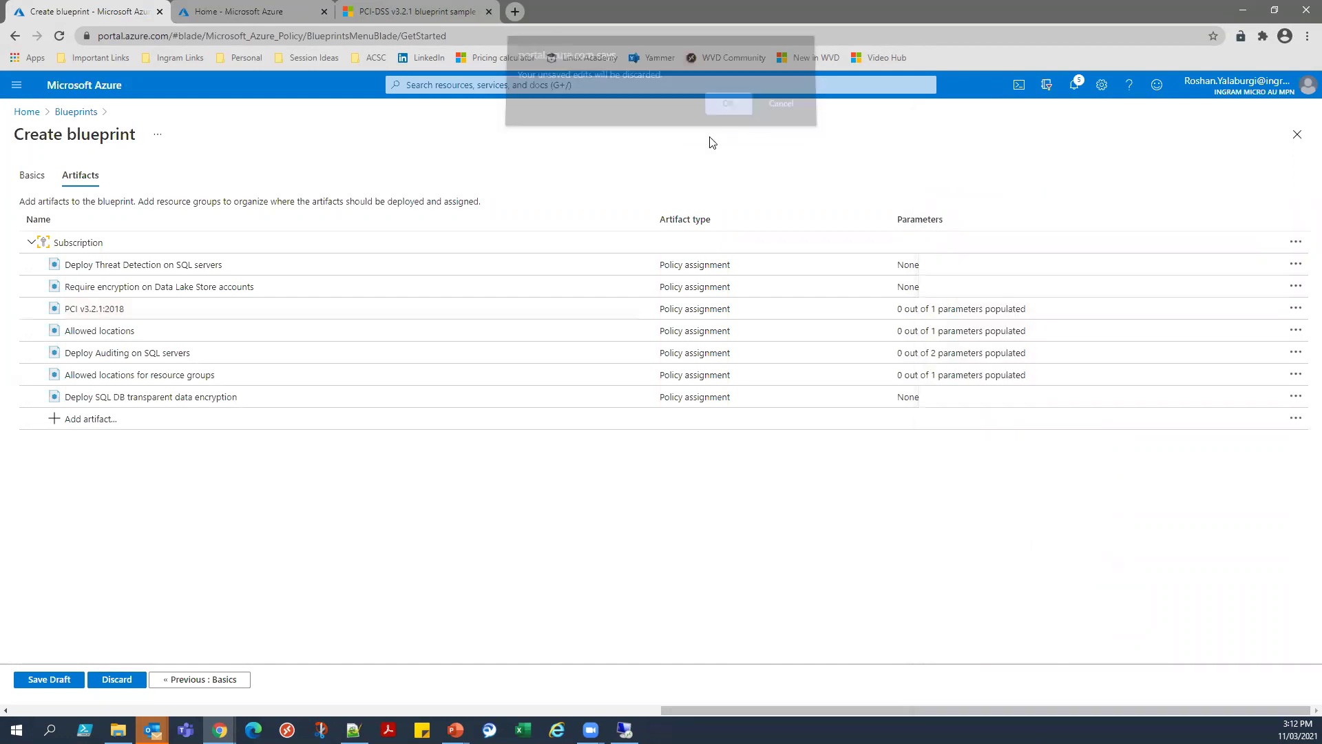
{"action": "left_click", "coordinate": [157, 332]}
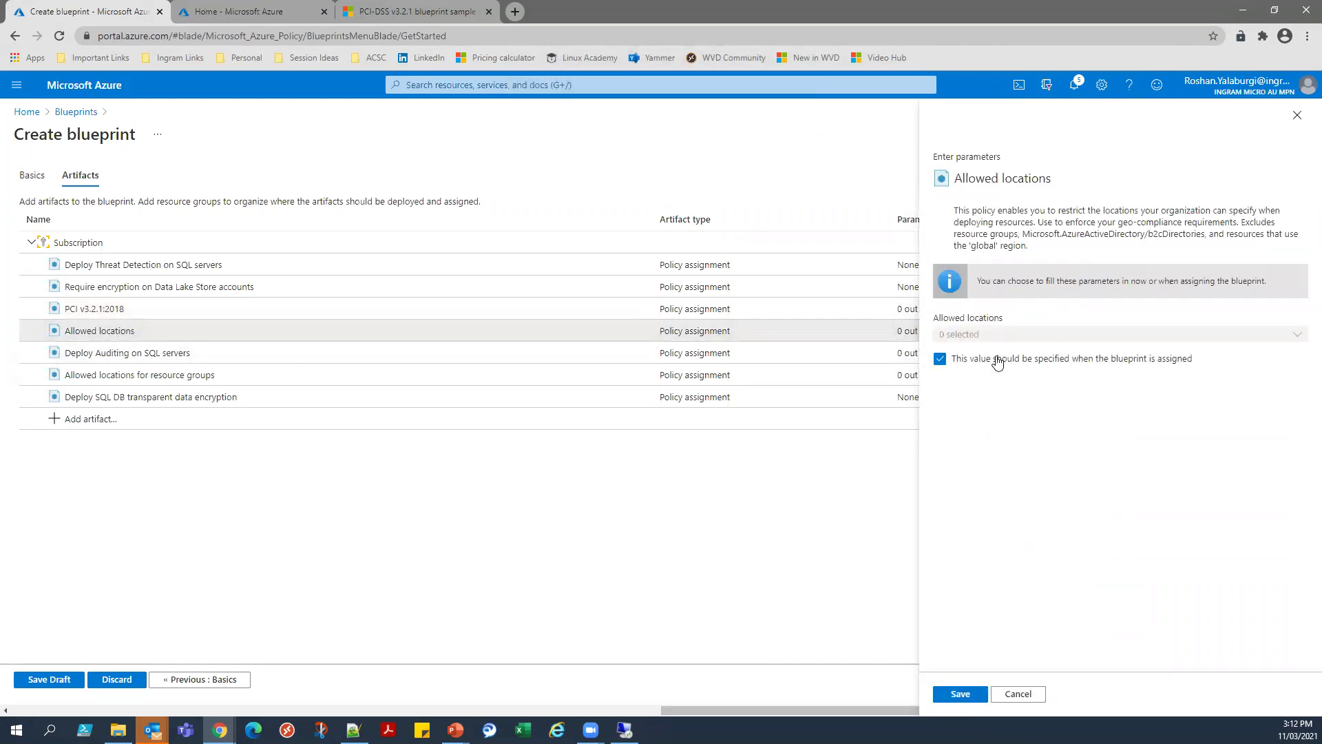
Save Allowed locations as Australia East and Australia Southeast, then advance the PowerPoint deck.
{"action": "left_click", "coordinate": [940, 359]}
{"action": "left_click", "coordinate": [958, 333]}
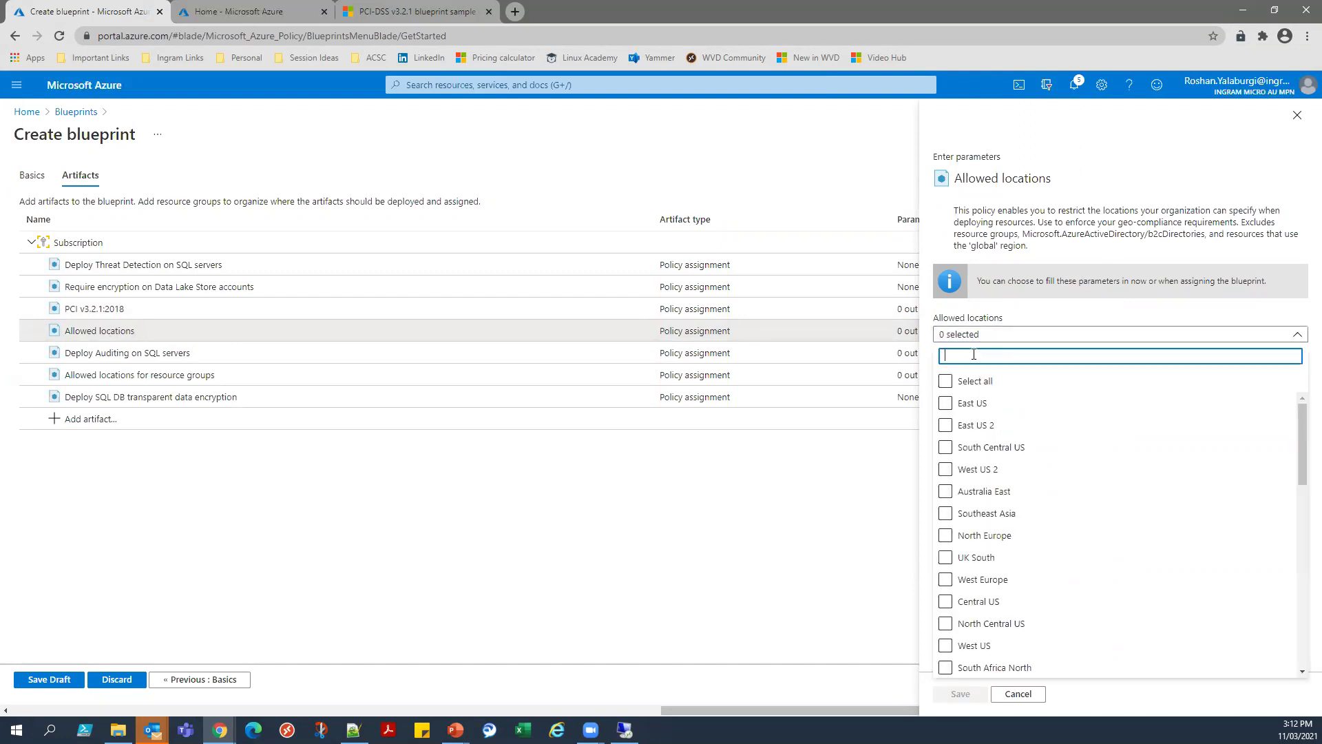
{"action": "type", "text": "aus"}
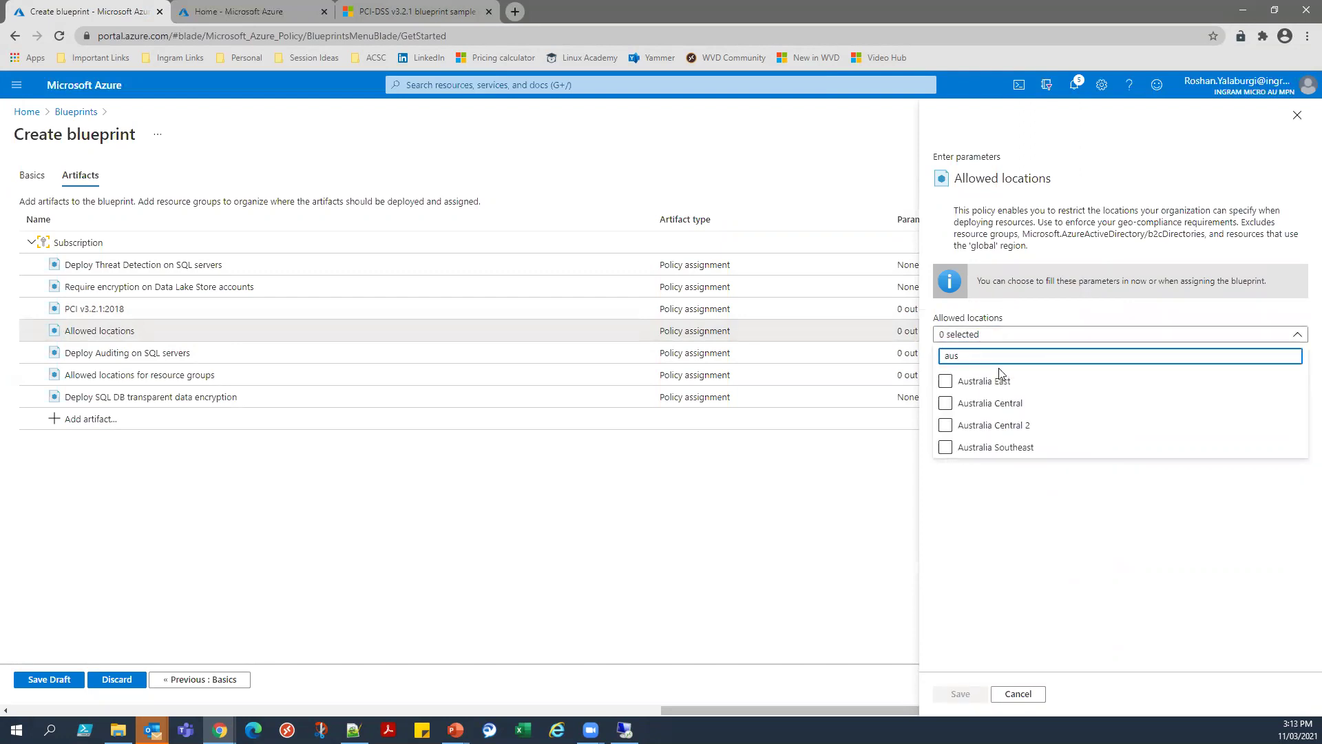
{"action": "left_click", "coordinate": [945, 381]}
{"action": "left_click", "coordinate": [945, 447]}
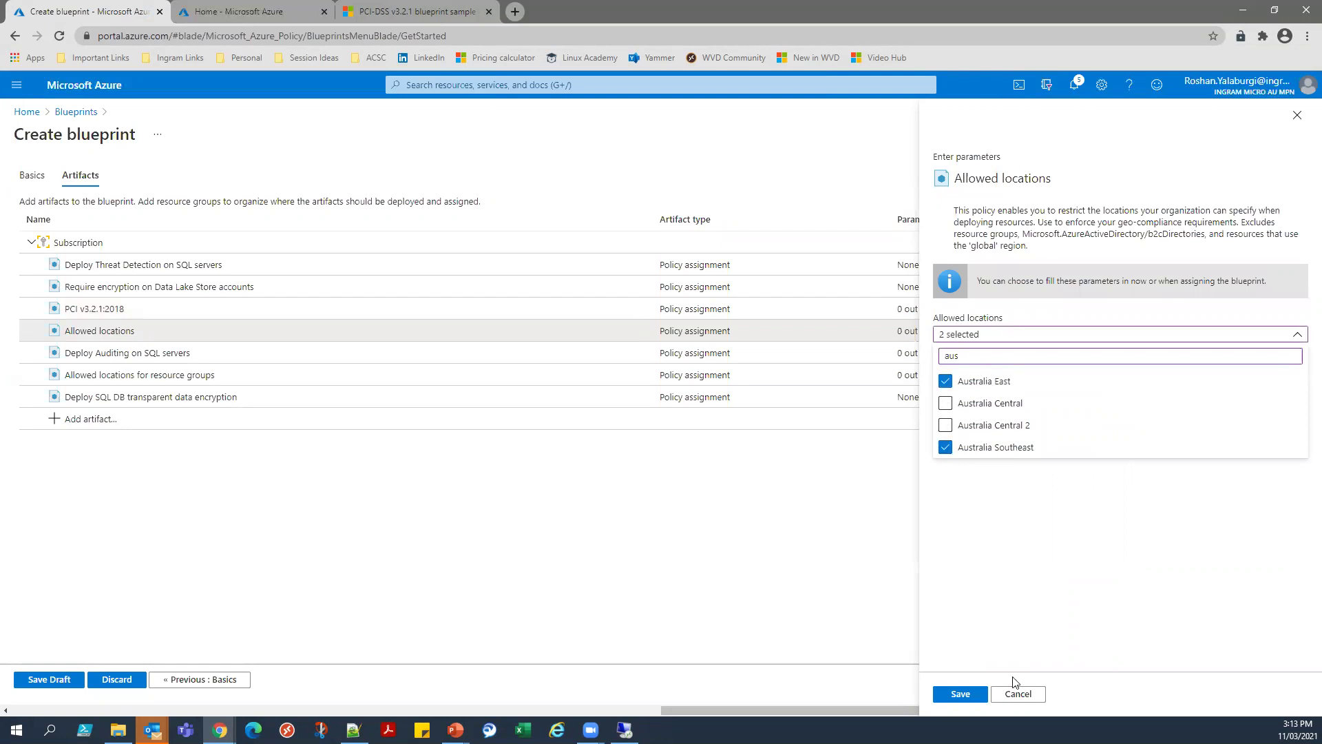
{"action": "left_click", "coordinate": [974, 697]}
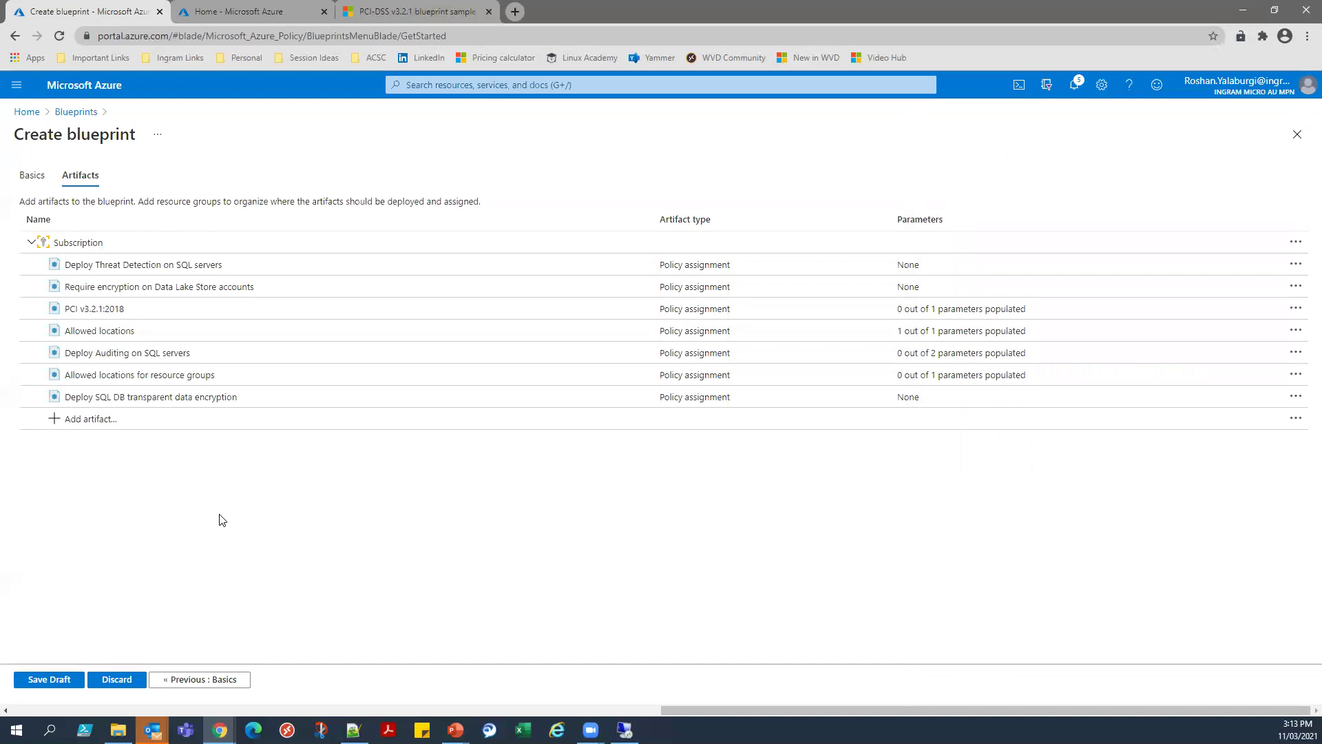
{"action": "left_click", "coordinate": [26, 112]}
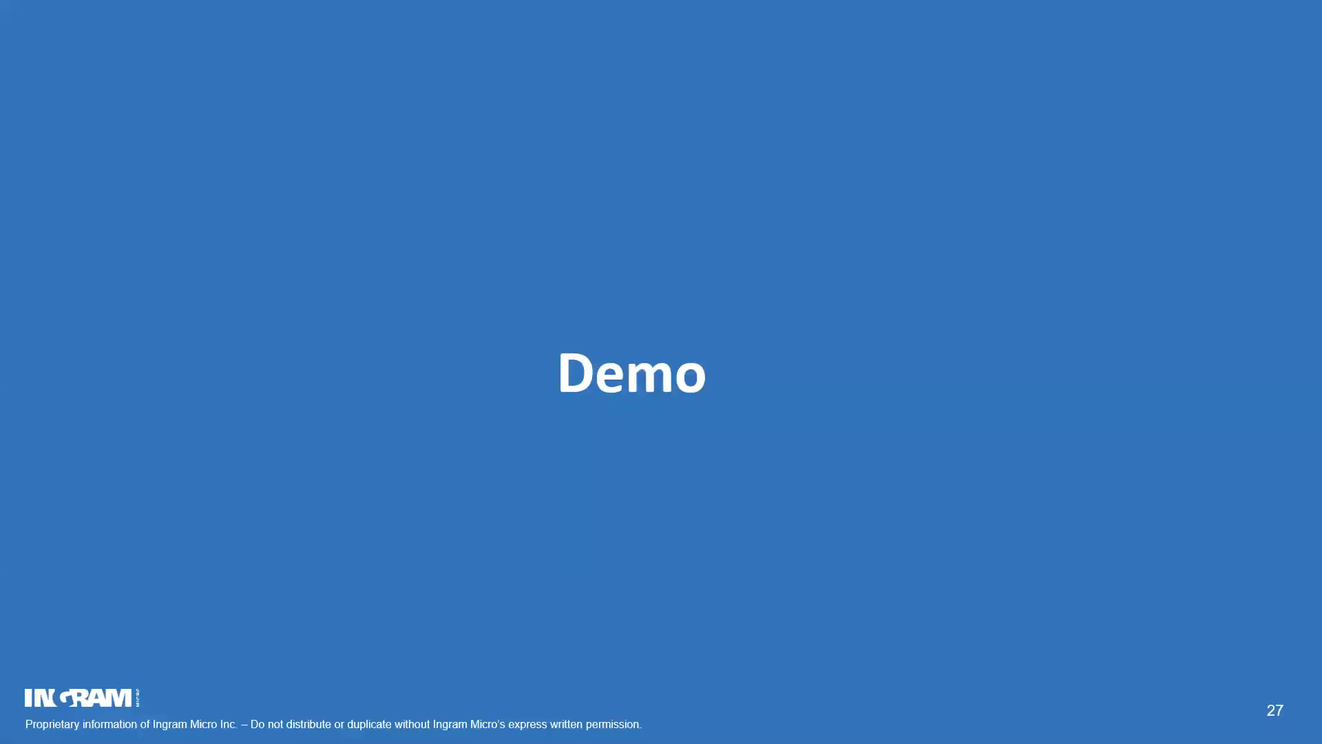
{"action": "key", "text": "Right"}
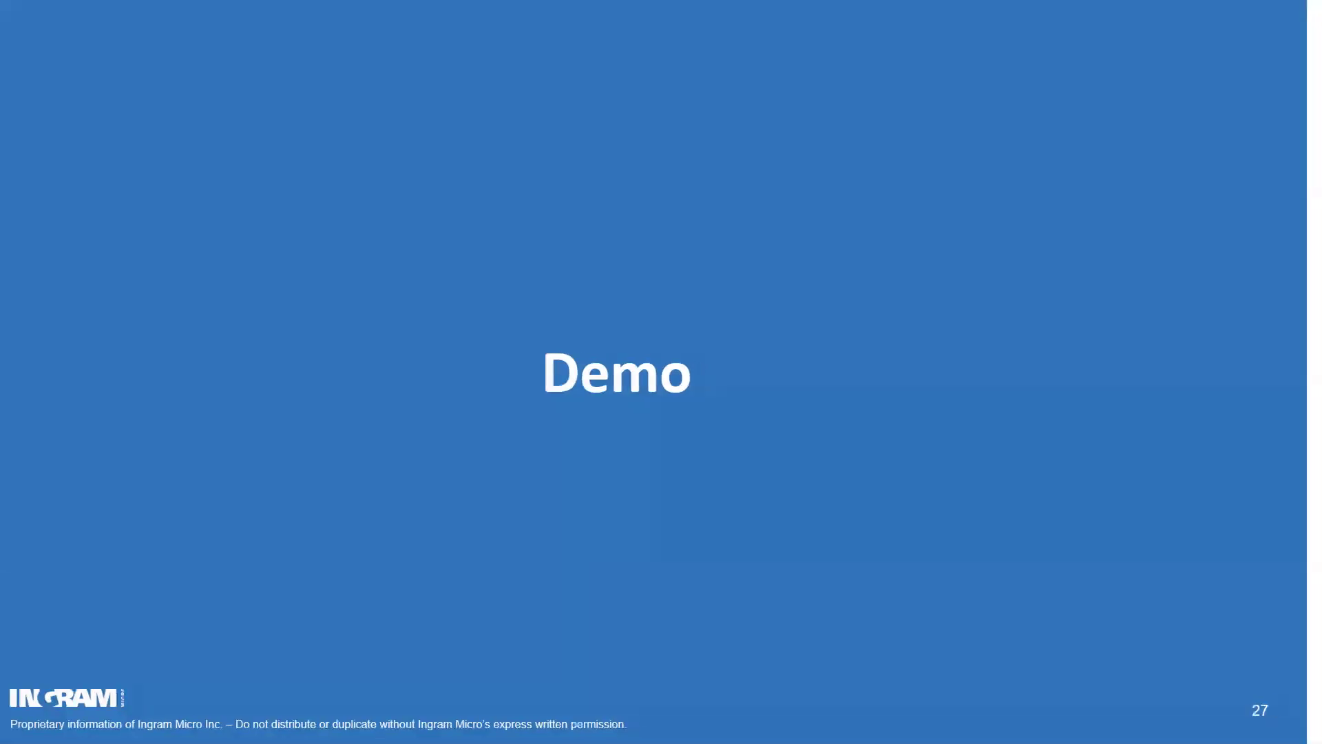